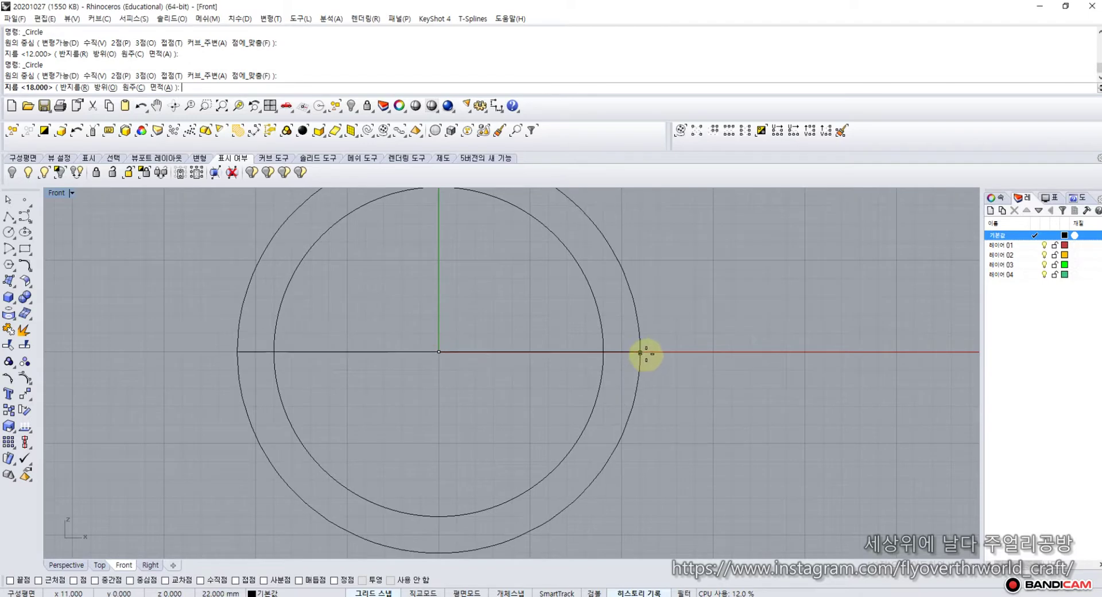
Step: Finish the outer ring circle at the origin with a 23 mm diameter and move it up about 1 mm
left_click(647, 352)
left_click_drag(614, 470, 604, 450)
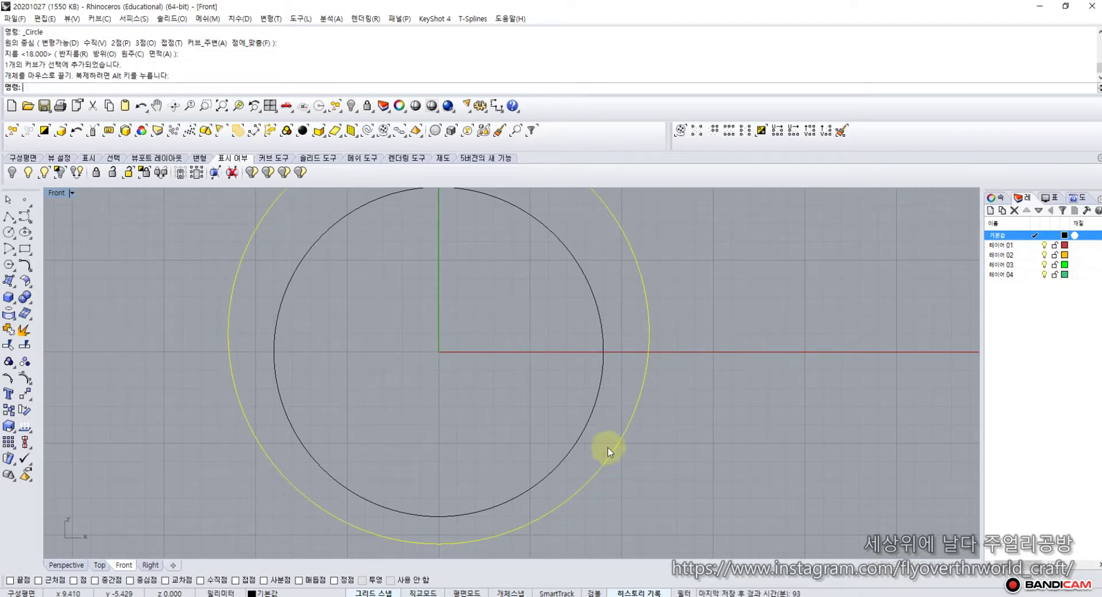
scroll(605, 389, "down", 3)
left_click(357, 290)
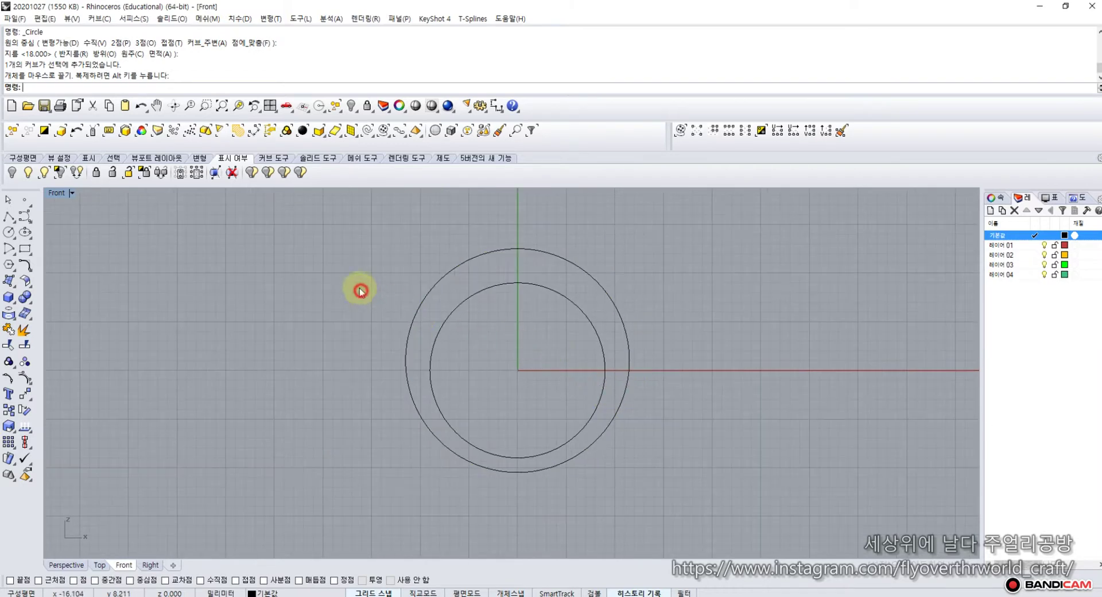
right_click_drag(349, 270, 301, 298)
Step: In the Top view, draw a 14 mm diameter circle at the origin and raise it about 15 mm in the Front view
double_click(56, 194)
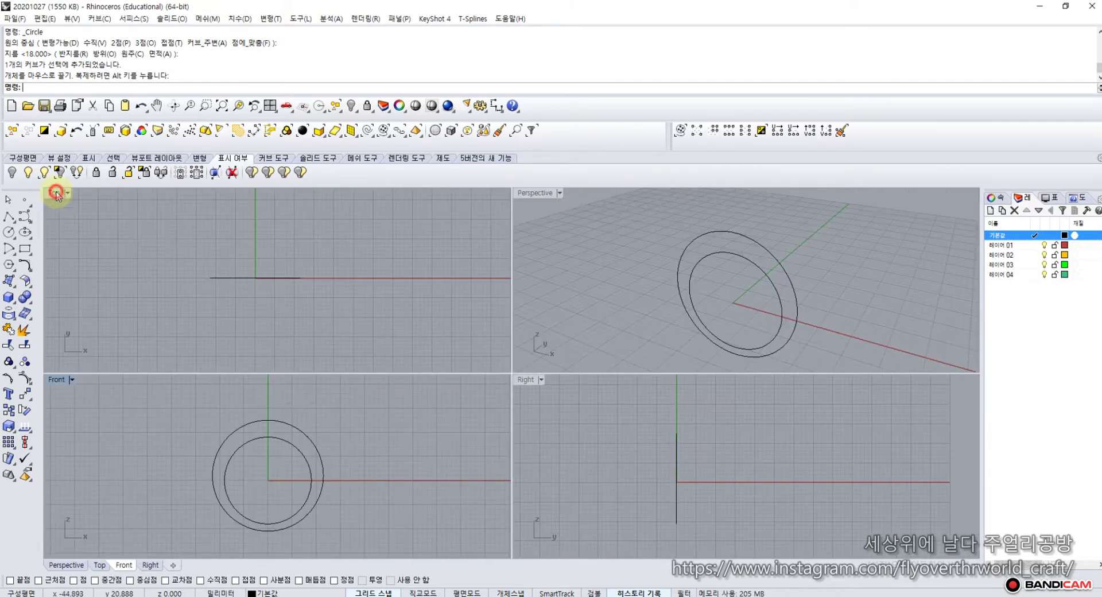
scroll(200, 264, "up", 2)
left_click(9, 231)
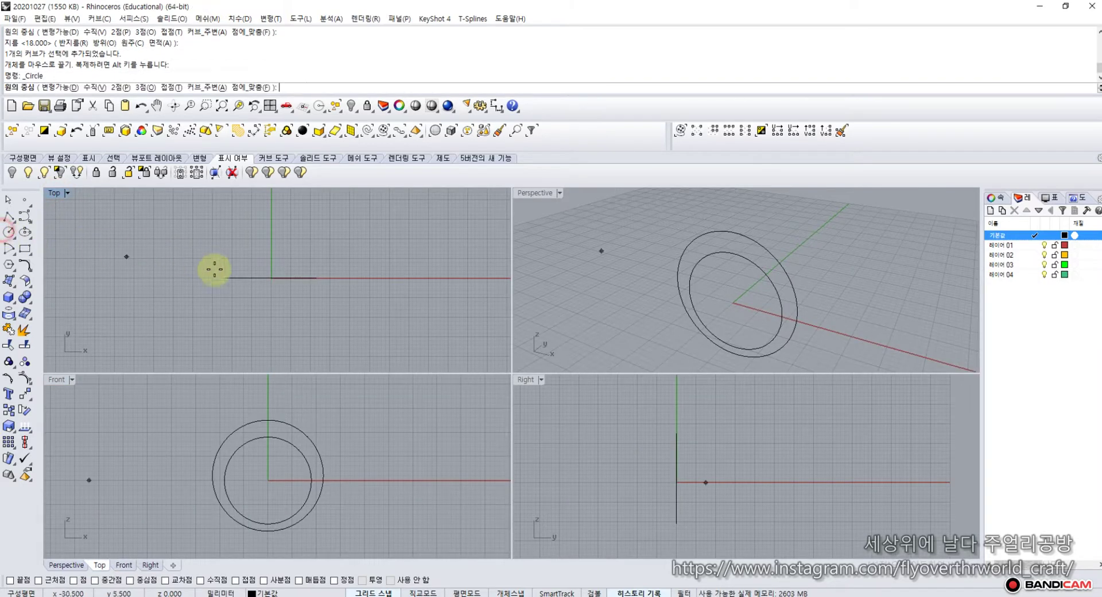
scroll(266, 282, "up", 2)
left_click(281, 272)
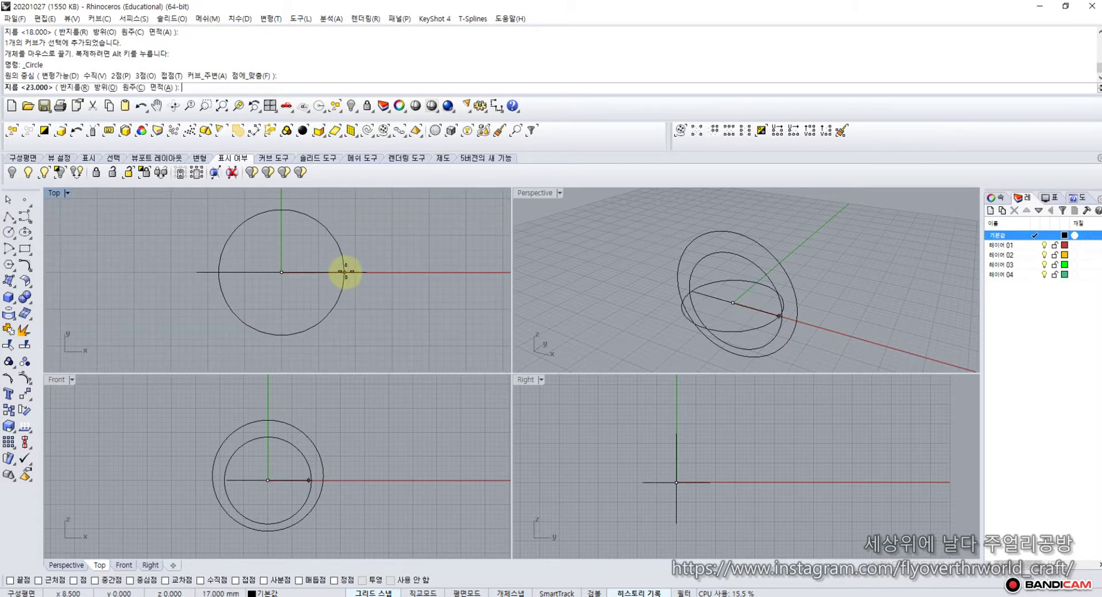
left_click(334, 272)
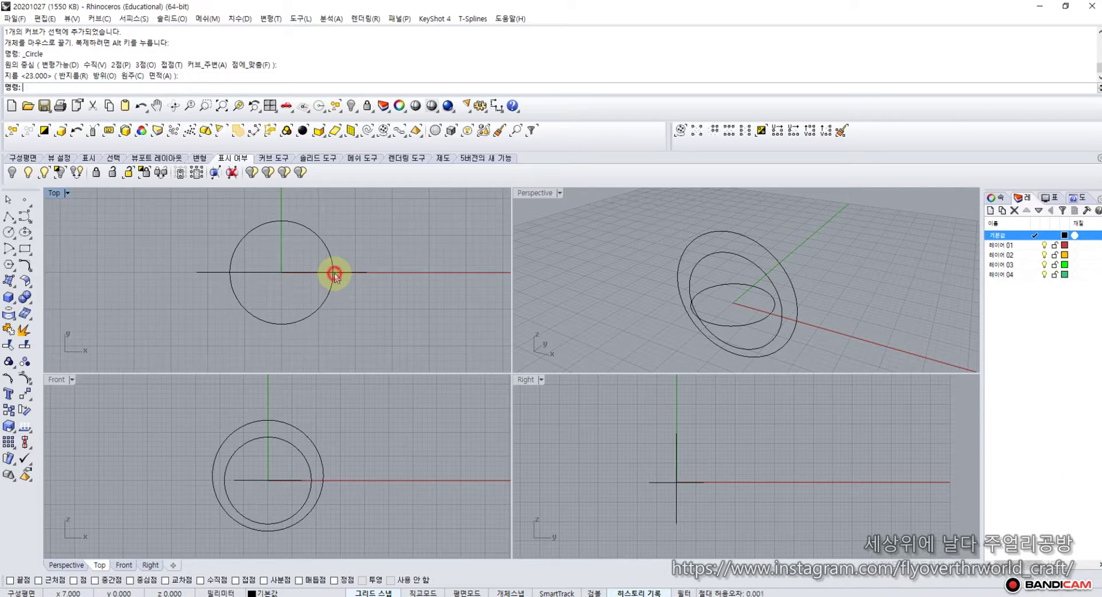
left_click_drag(274, 482, 272, 408)
left_click(193, 425)
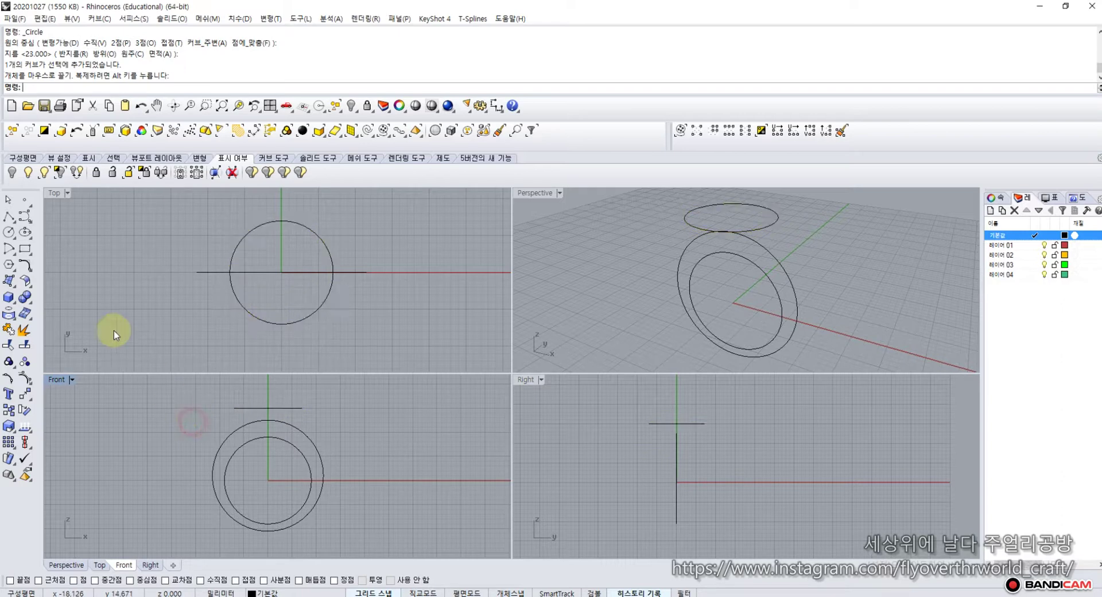
Step: In the Front view, draw a control-point curve from the raised circle's left end down onto the outer ring circle, ending with Near snap
left_click(24, 221)
scroll(179, 417, "up", 4)
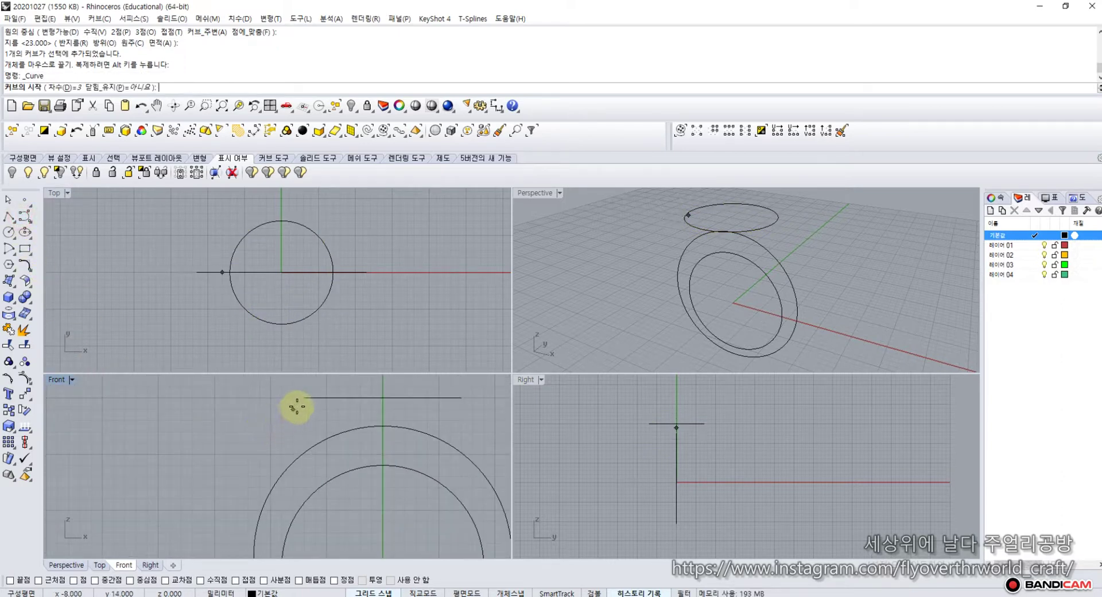
left_click(303, 397)
left_click(303, 420)
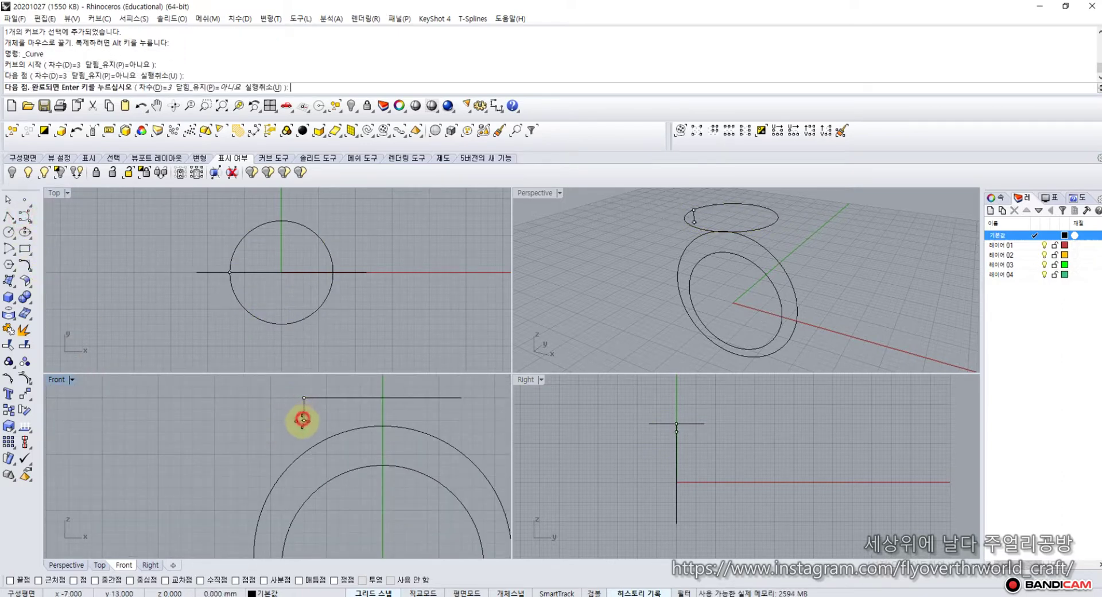
left_click(281, 460)
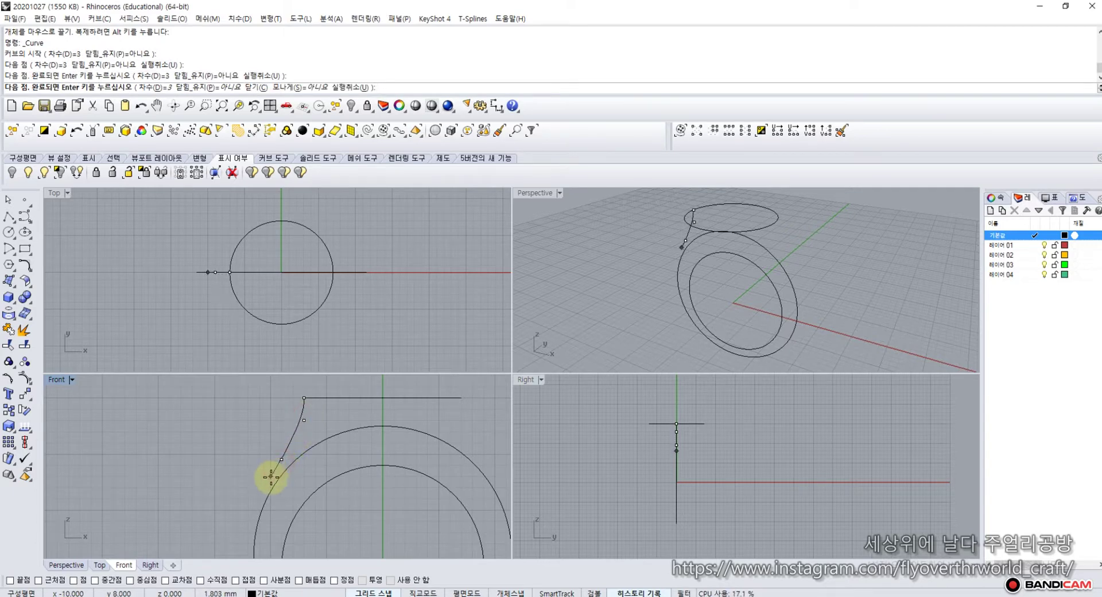
left_click(269, 481)
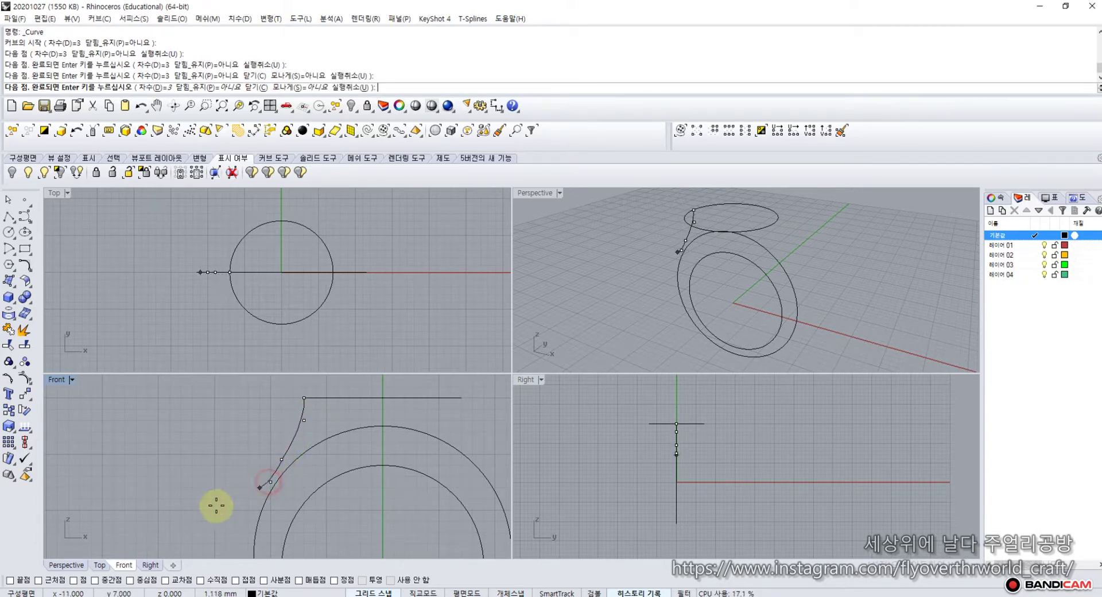
left_click(37, 581)
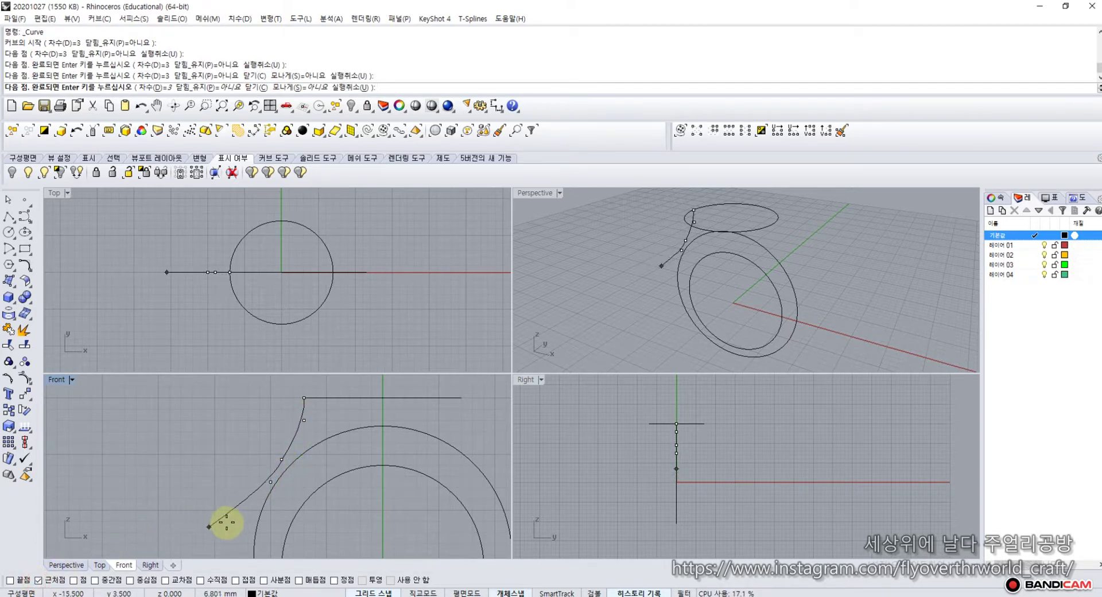
left_click(260, 512)
right_click(260, 512)
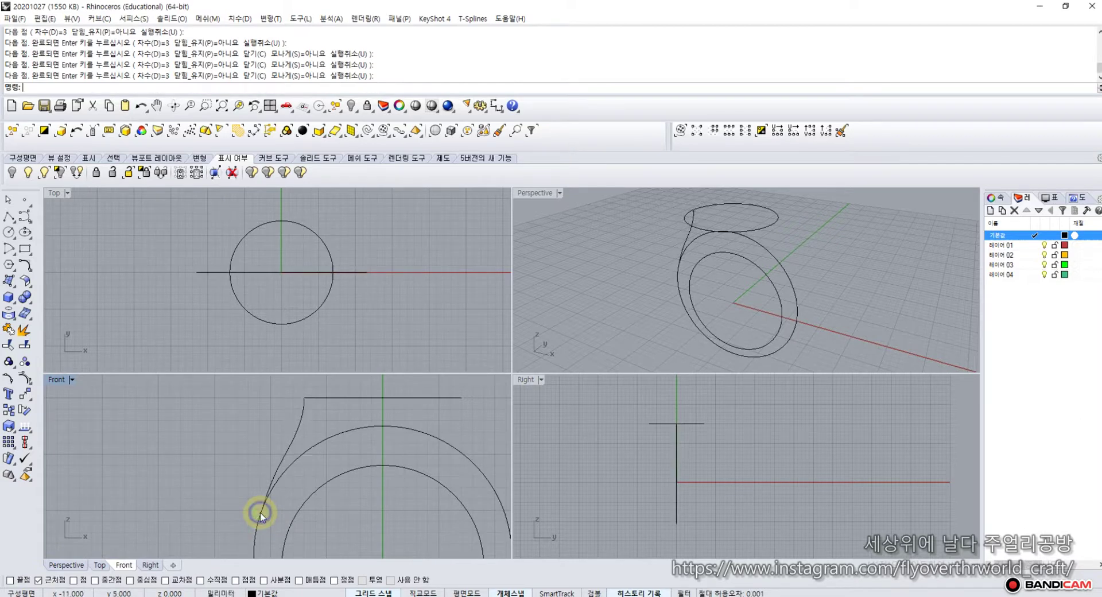
Step: Mirror the left shoulder curve across the vertical axis to the other side of the ring
left_click(275, 480)
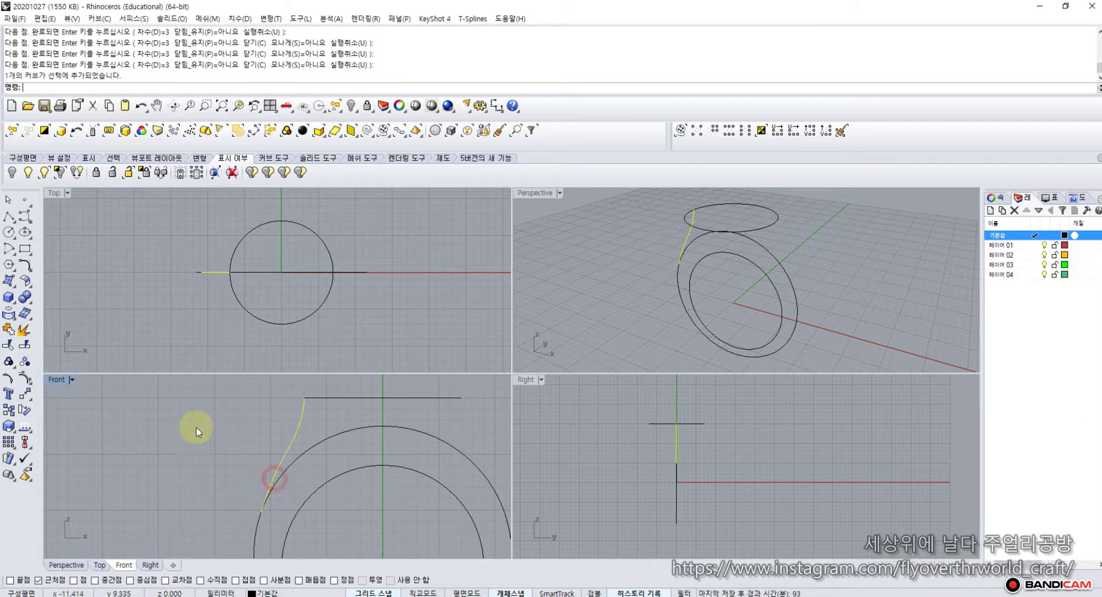
left_click(28, 395)
left_click(117, 399)
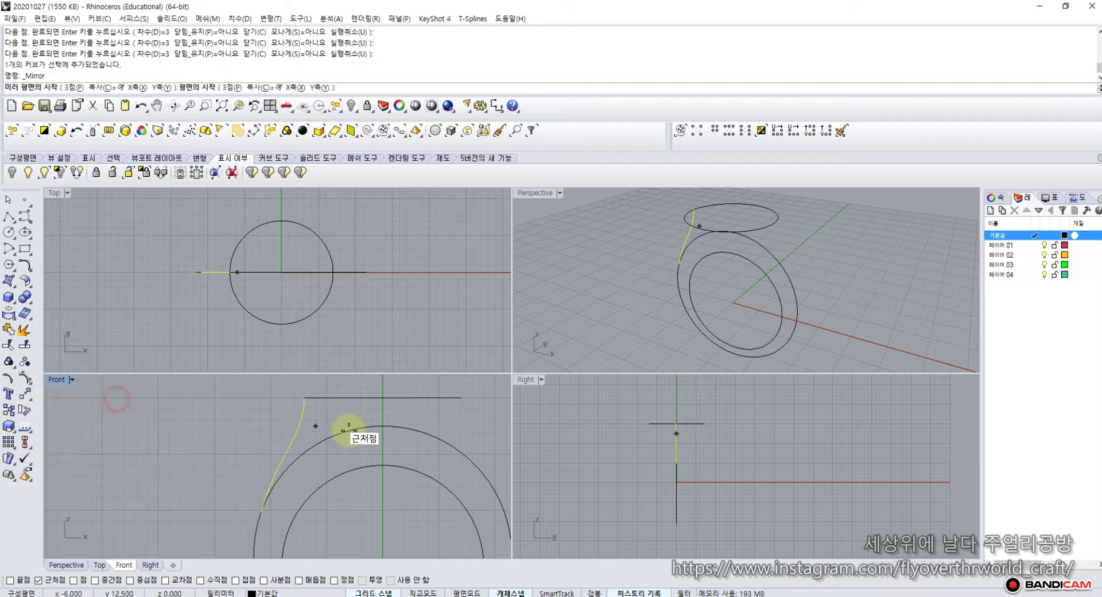
left_click(382, 409)
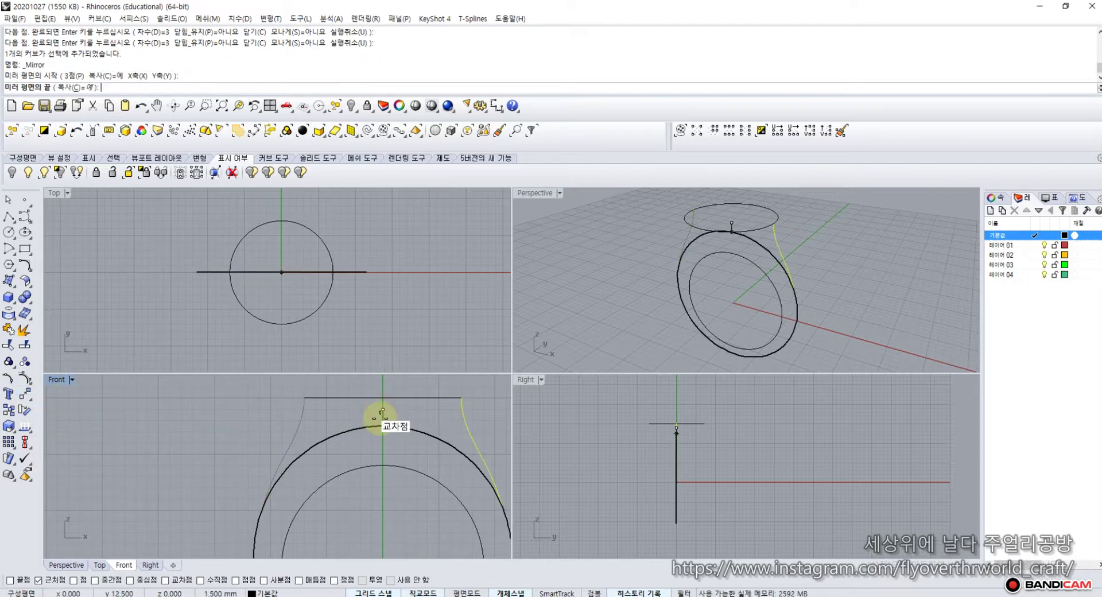
left_click(380, 419)
left_click(241, 433)
Step: Trim away the outer circle's upper arc between the two shoulder curves
right_click_drag(239, 450, 216, 432)
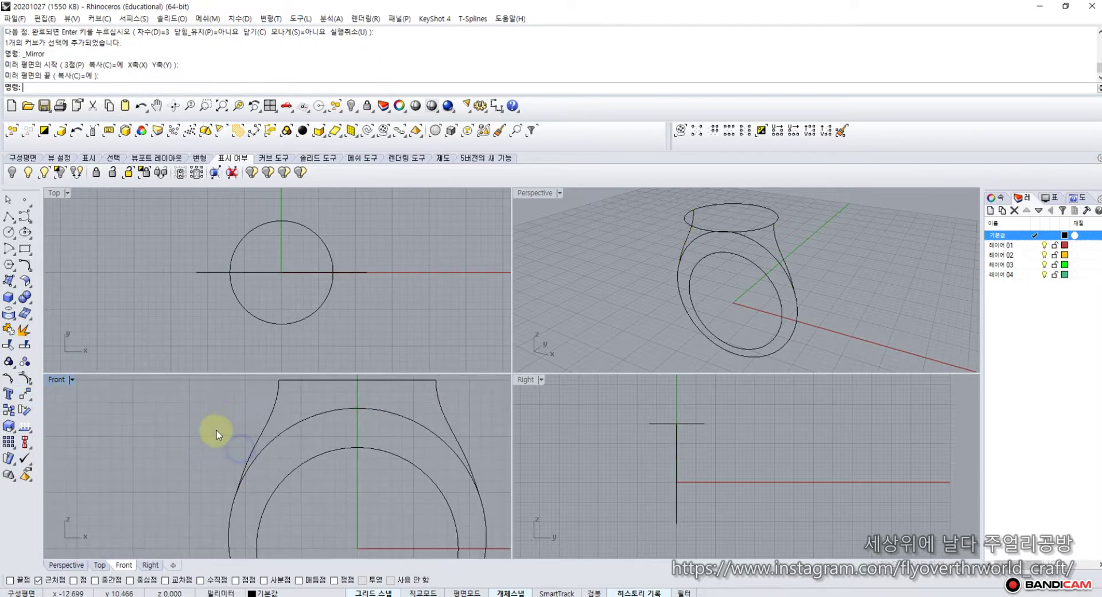
left_click_drag(225, 418, 224, 420)
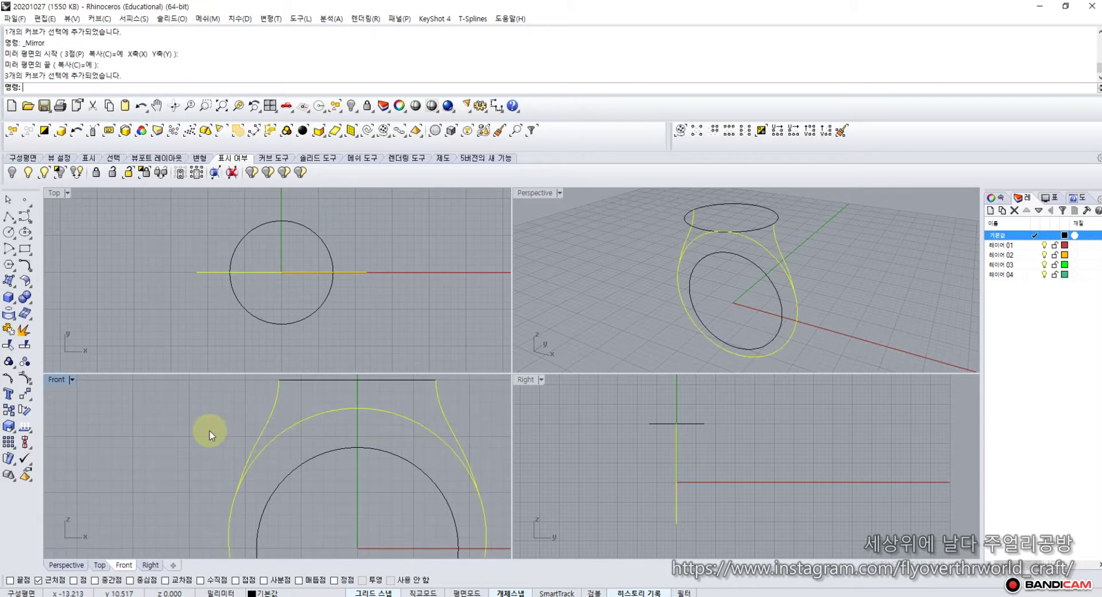
left_click(7, 345)
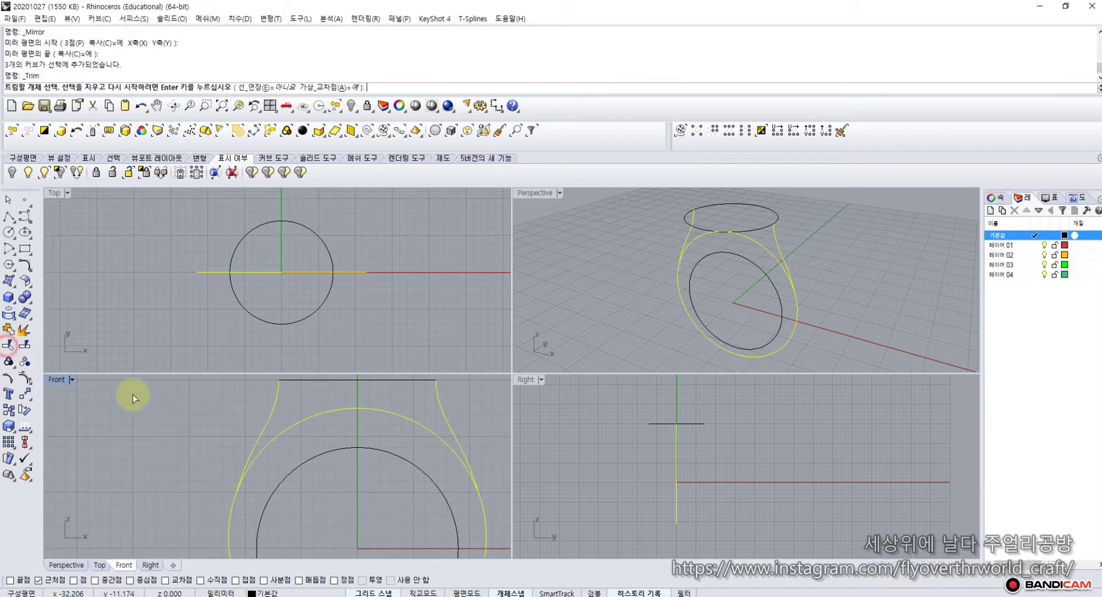
left_click(295, 421)
key("Return")
left_click(143, 459)
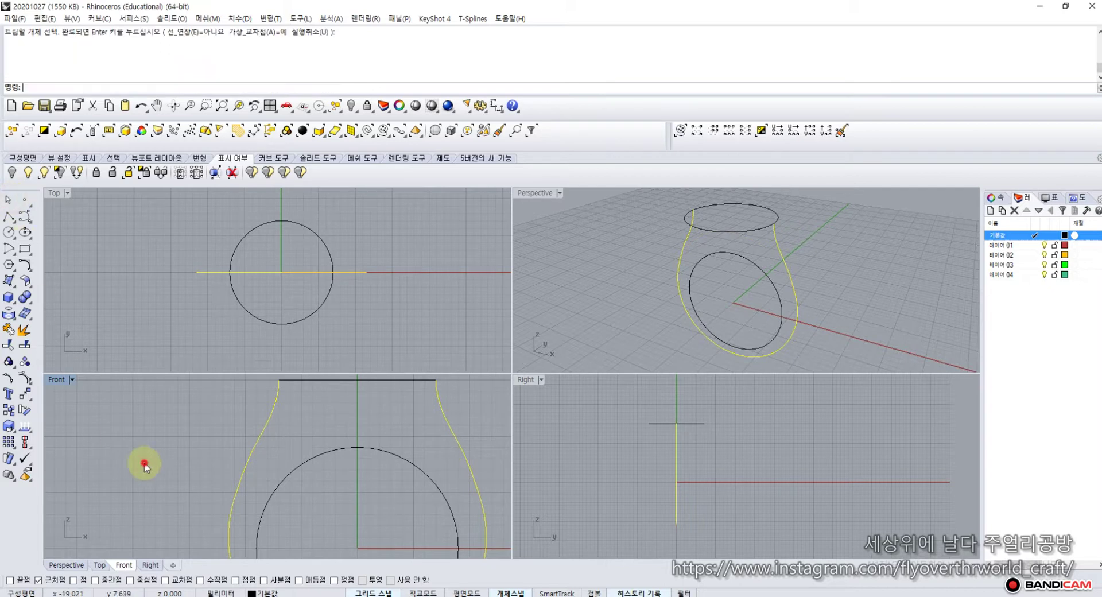
Step: Examine up close the junction where the left shoulder curve meets the remaining outer arc in the Front view
left_click(255, 449)
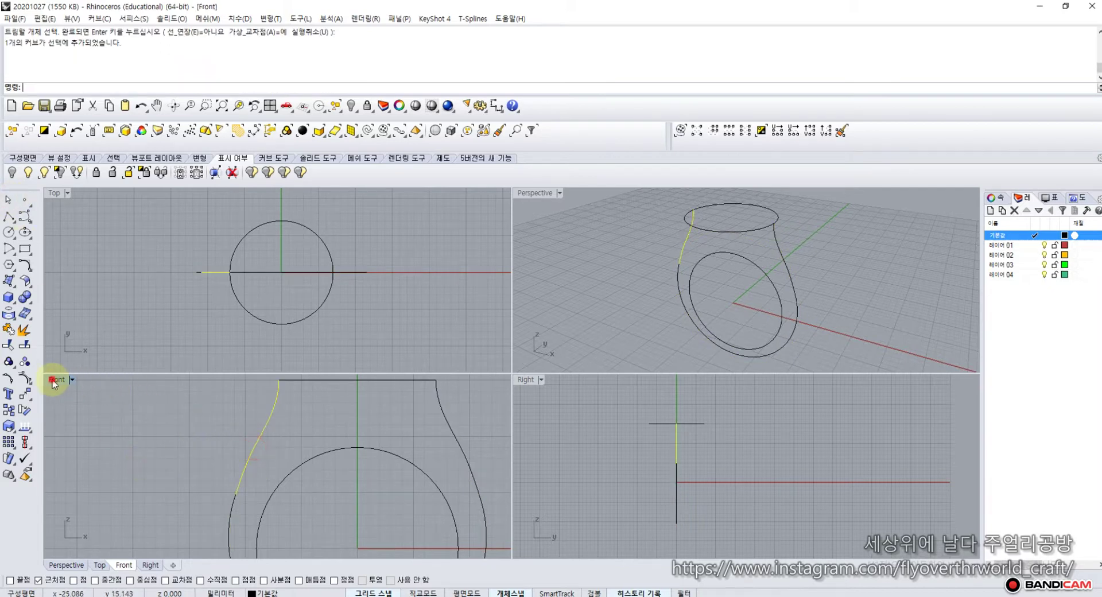
double_click(52, 381)
scroll(434, 438, "up", 6)
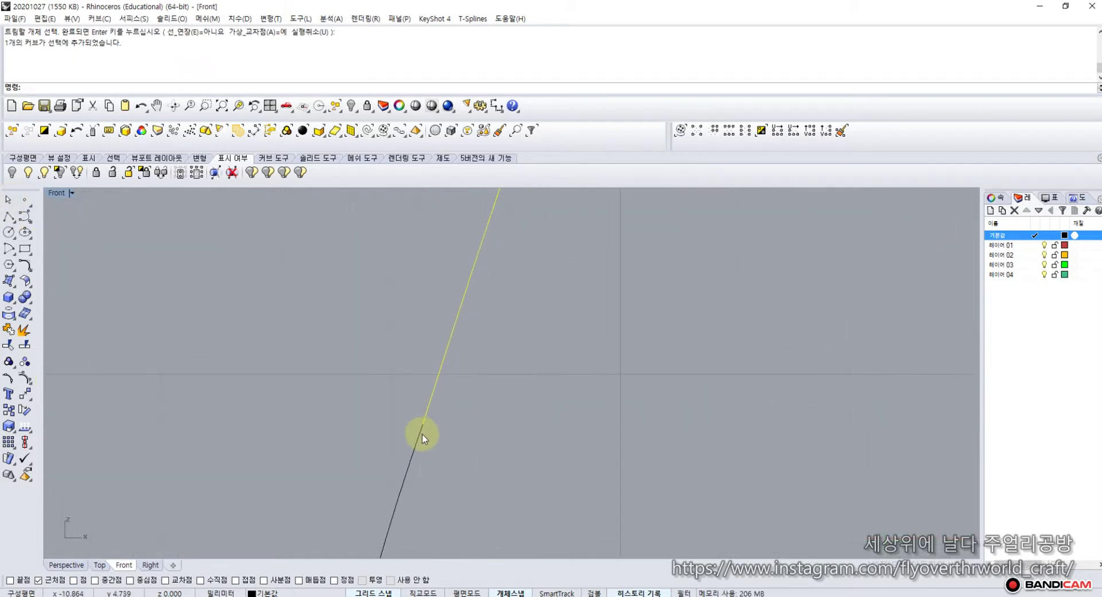
scroll(428, 391, "up", 2)
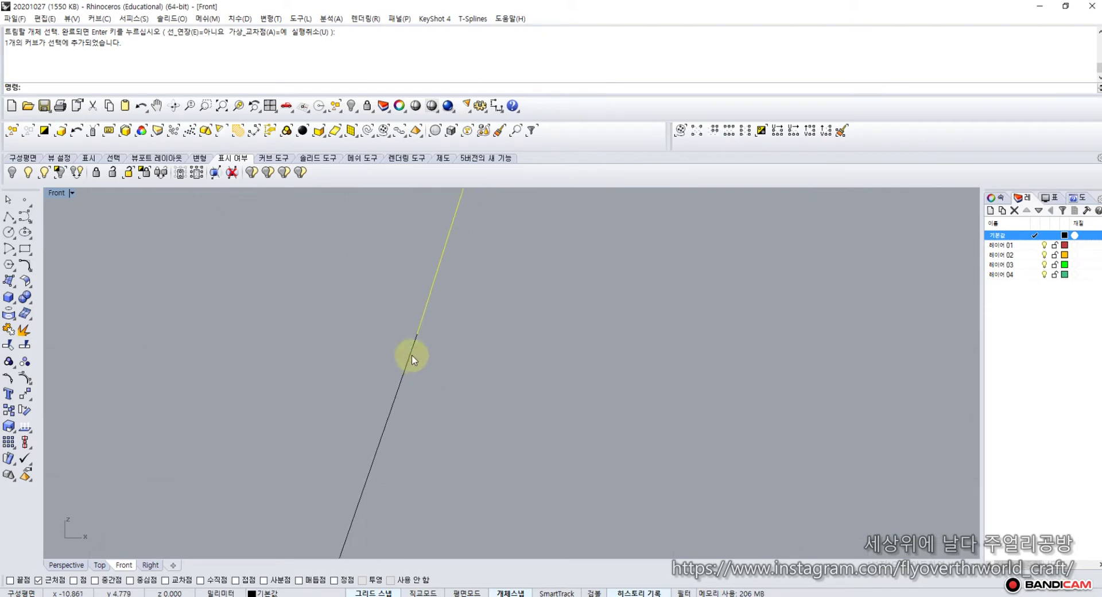
left_click(412, 356)
scroll(412, 355, "down", 8)
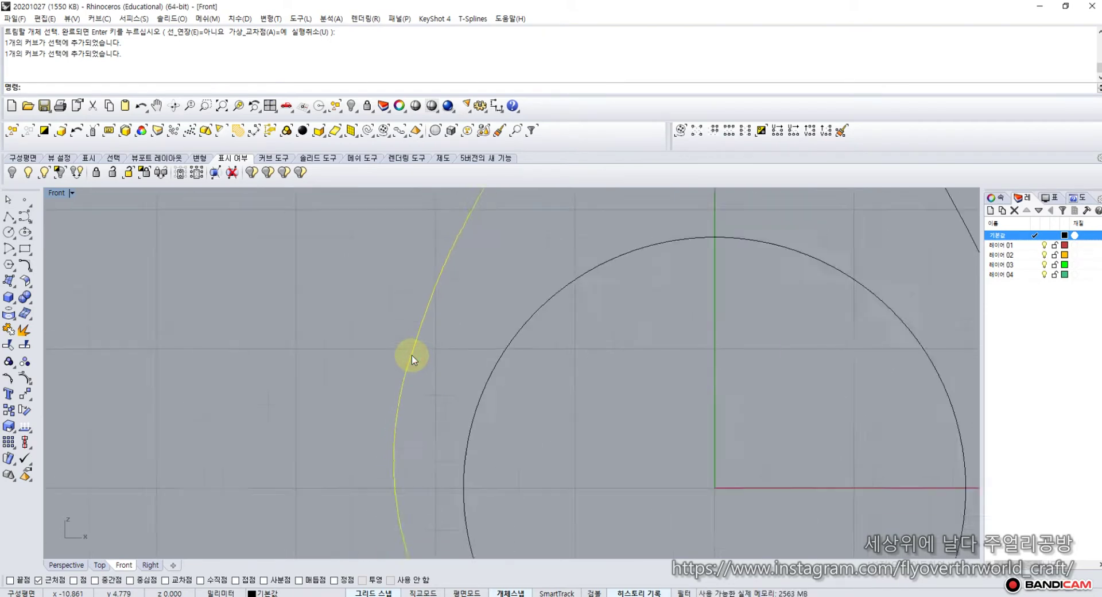
right_click(571, 305)
scroll(619, 342, "up", 3)
Step: Join the right shoulder curve, the lower outer arc and the left shoulder curve into one open outline
left_click(613, 332)
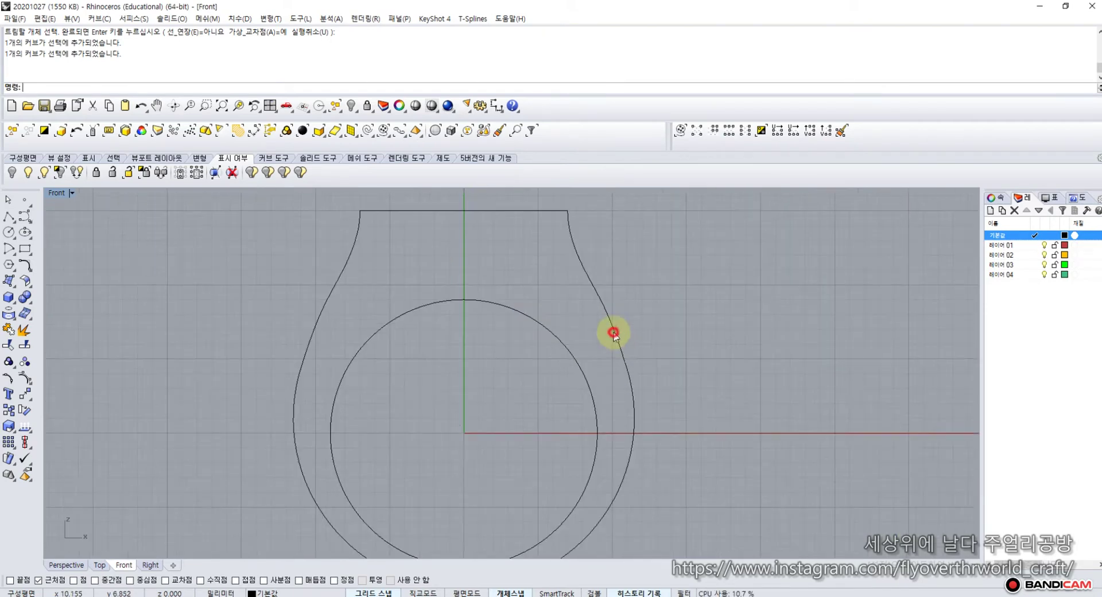
scroll(628, 368, "up", 5)
scroll(628, 380, "up", 5)
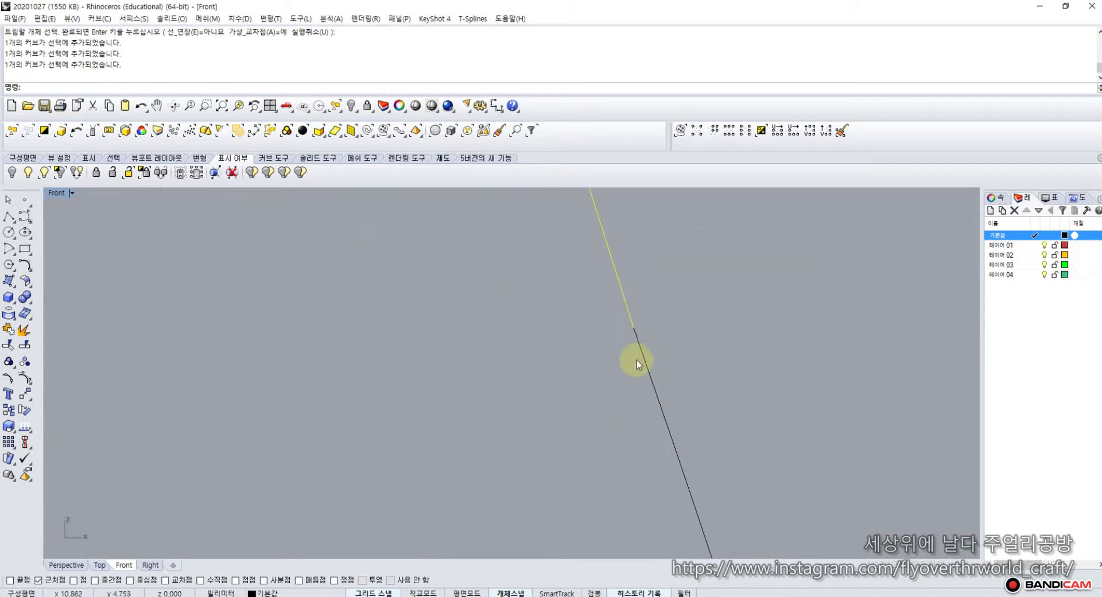
left_click(639, 326)
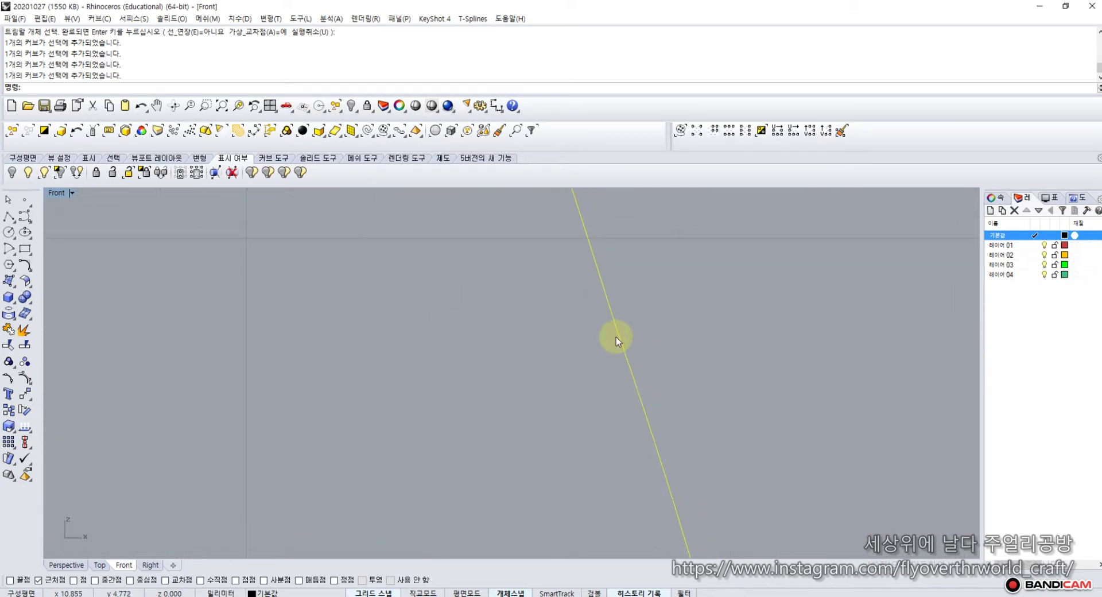
scroll(616, 336, "down", 8)
scroll(570, 379, "down", 1)
left_click(481, 338)
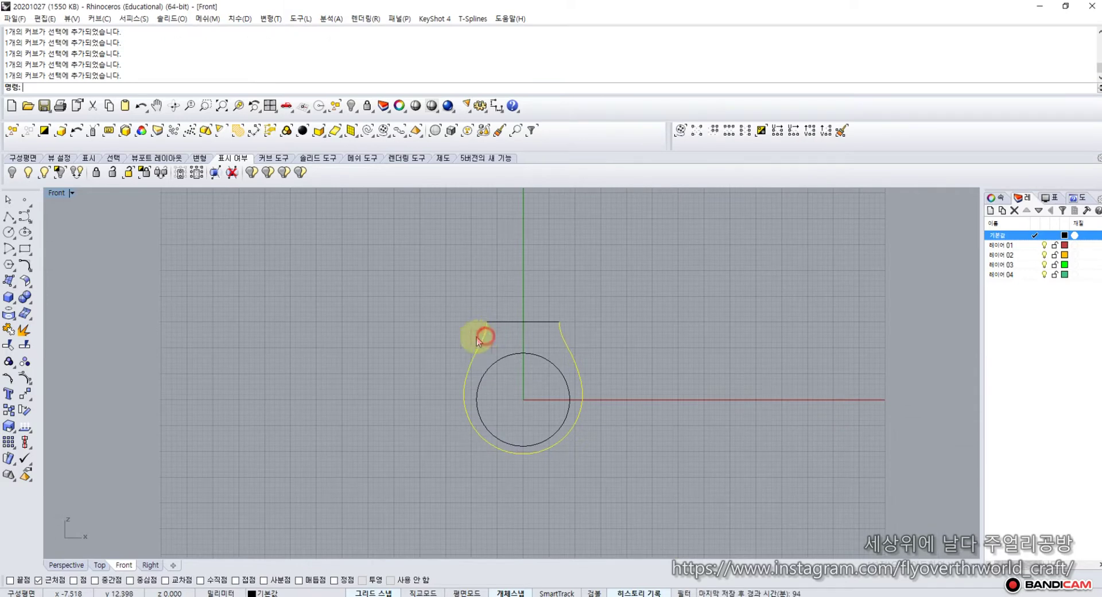
left_click(8, 330)
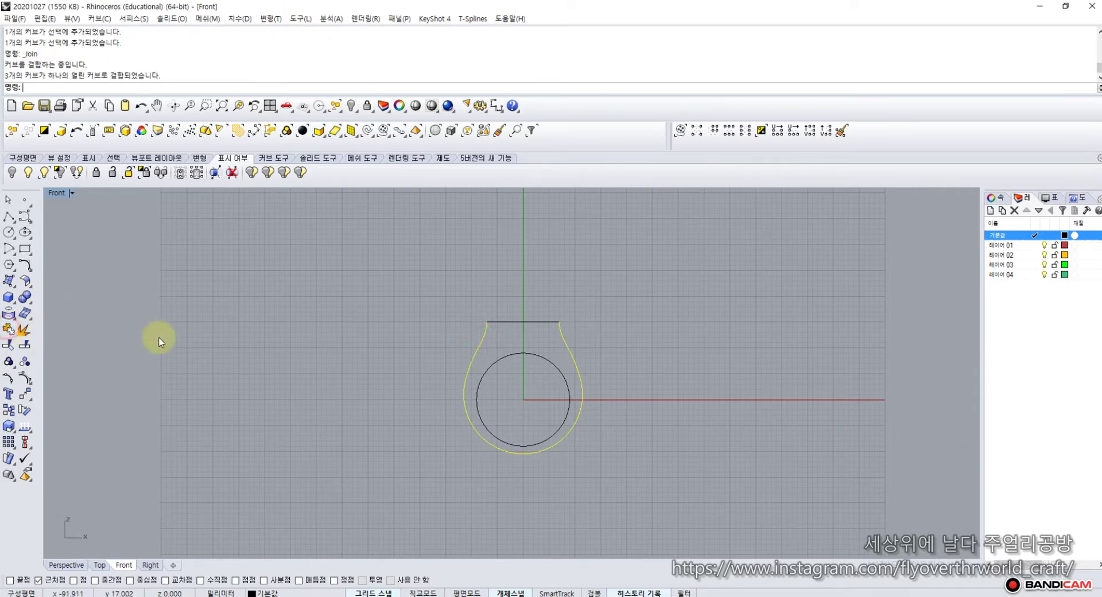
left_click(435, 364)
Step: Draw a horizontal line about 30 mm long through the origin, crossing both sides of the ring outline
right_click_drag(468, 374, 411, 342)
scroll(411, 339, "up", 5)
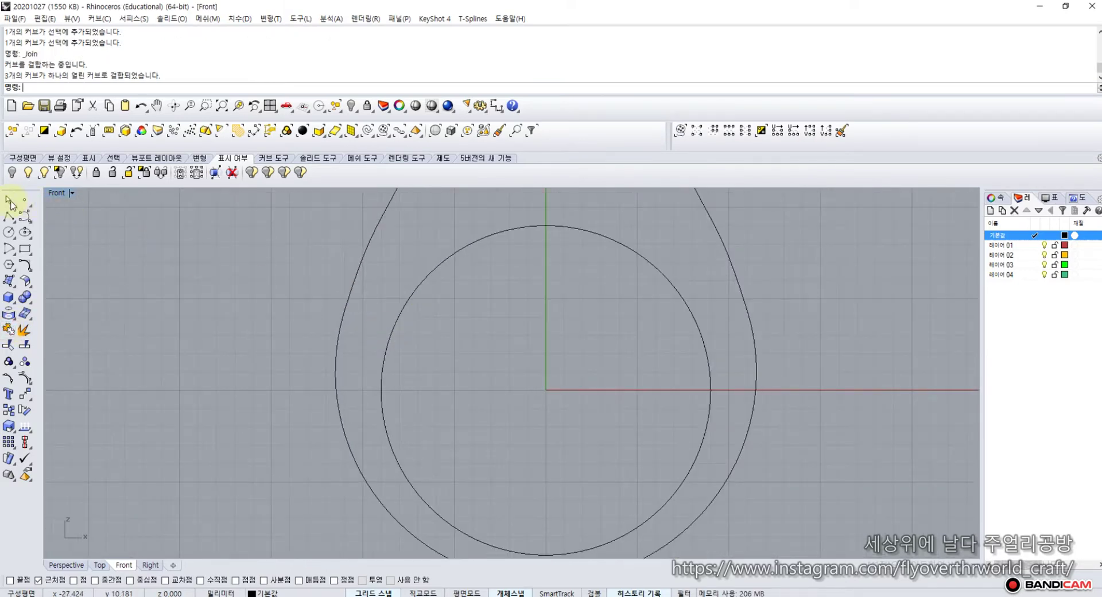
left_click(24, 218)
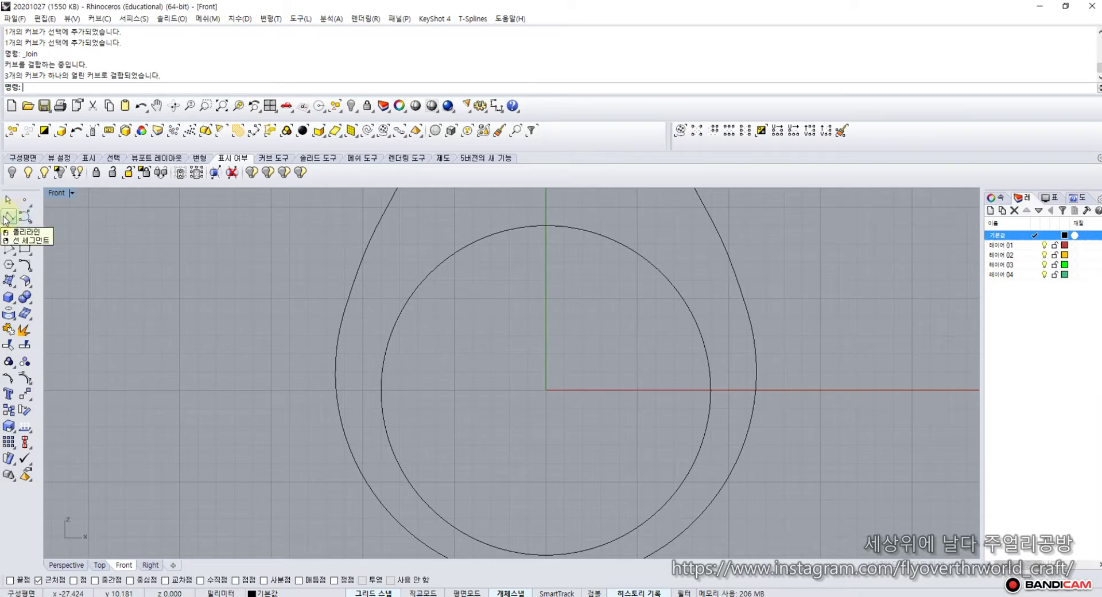
left_click(271, 390)
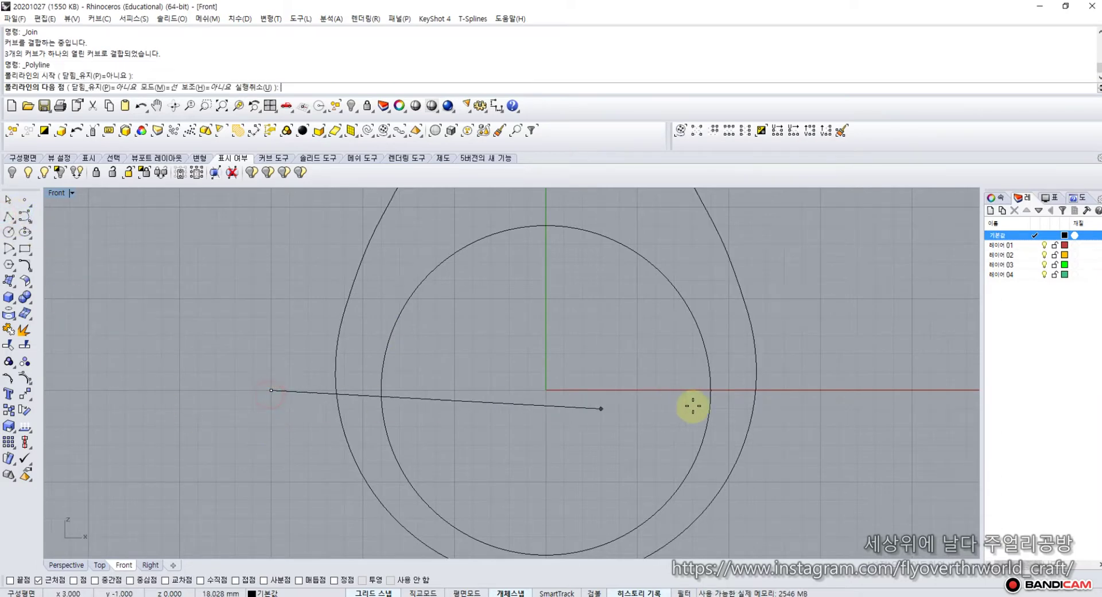
left_click(824, 390)
right_click(824, 390)
Step: Split the joined outline at its two intersections with the horizontal line, delete that line and return to the four-view layout
left_click(334, 358)
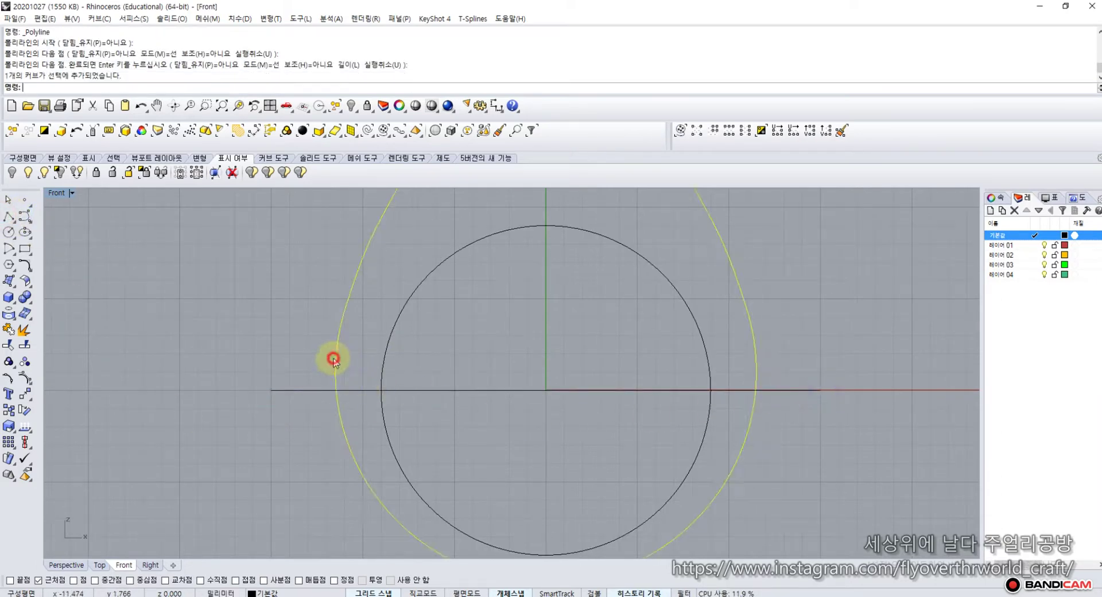
left_click(24, 344)
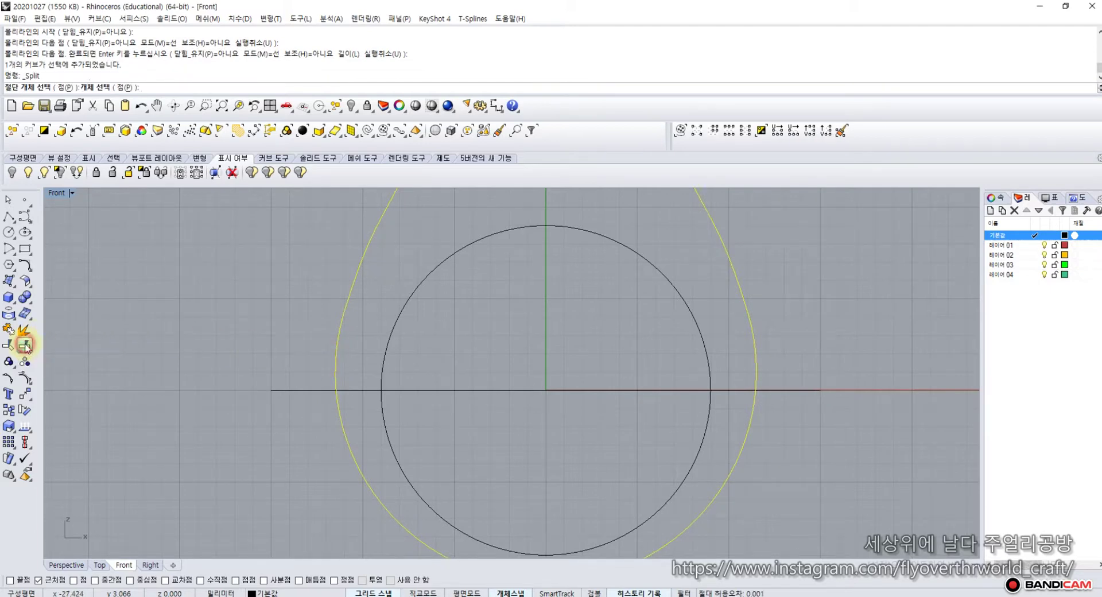
left_click(62, 88)
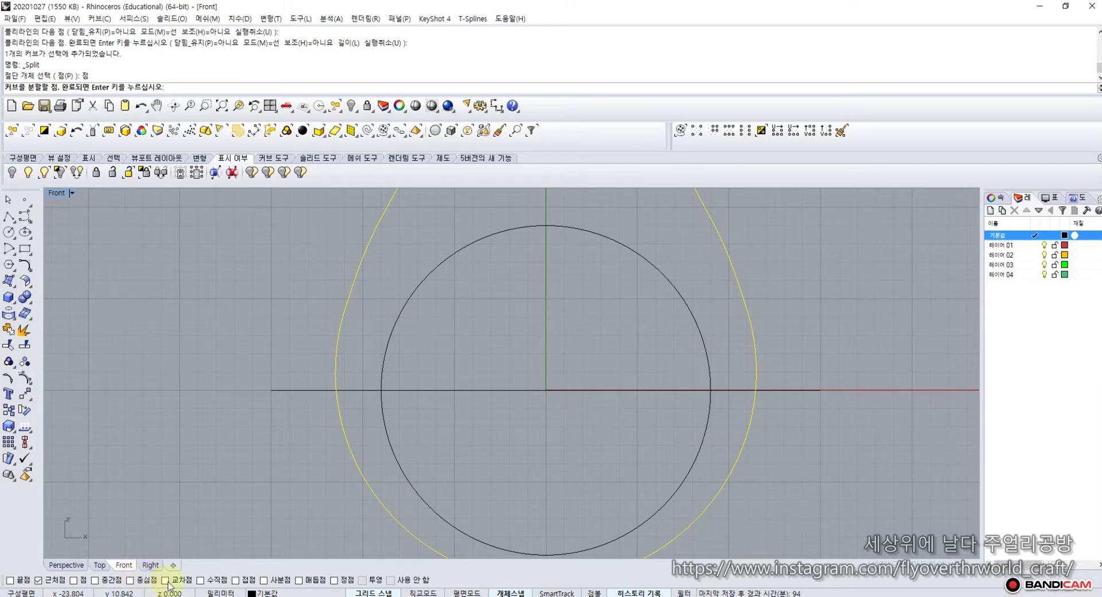
left_click(333, 389)
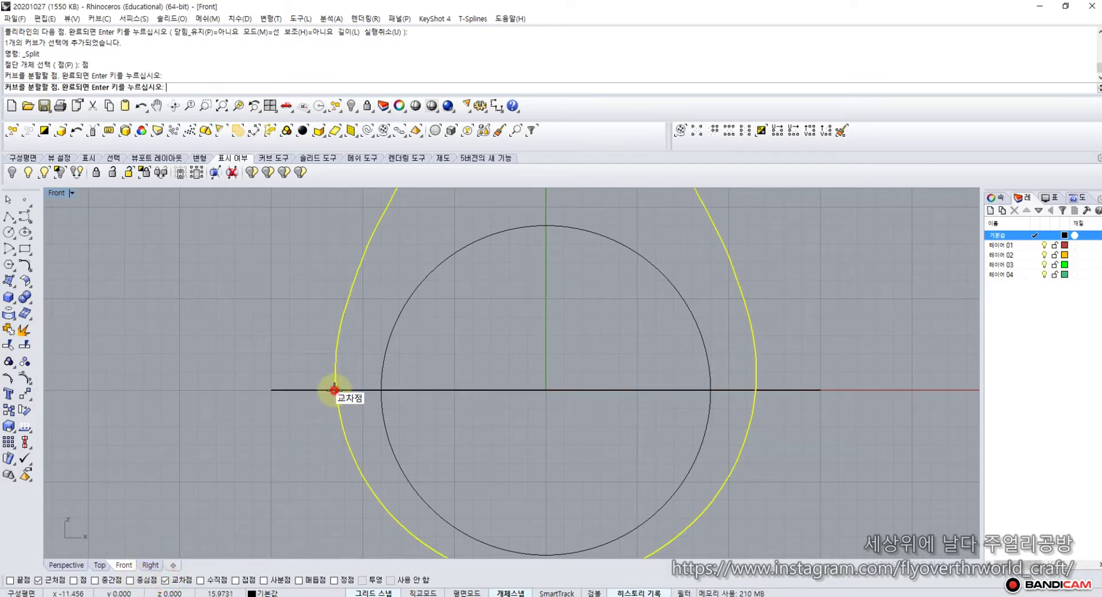
left_click(753, 387)
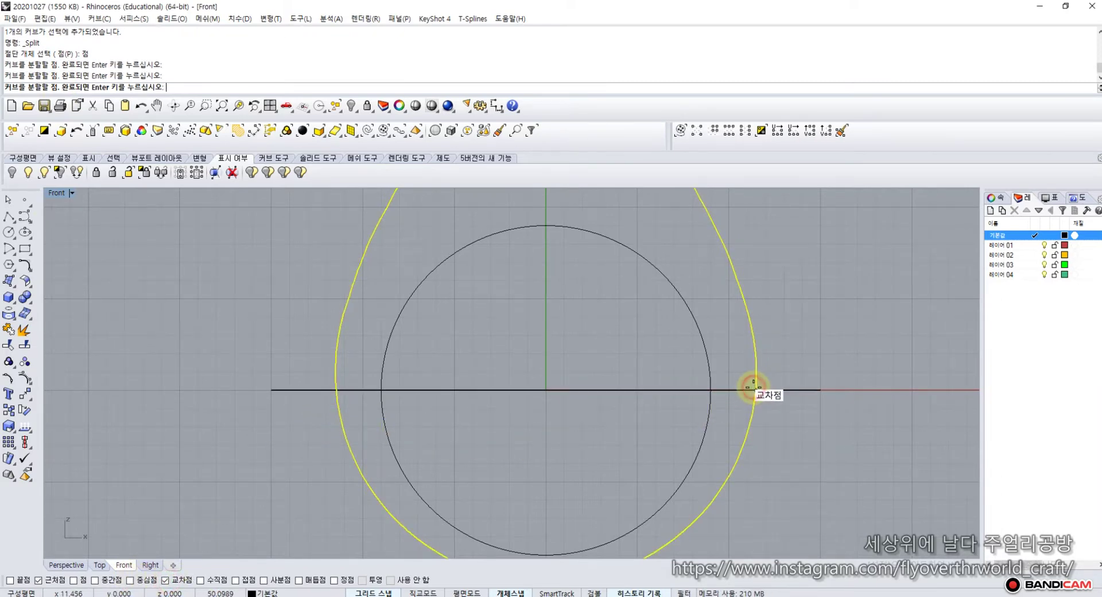
key("Return")
left_click(293, 391)
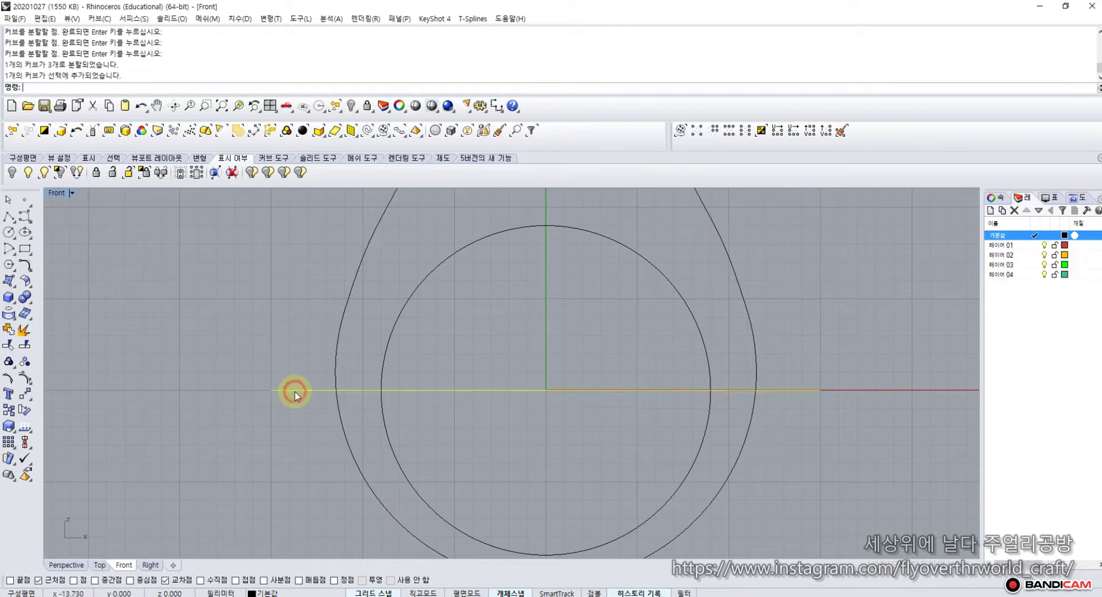
key("Delete")
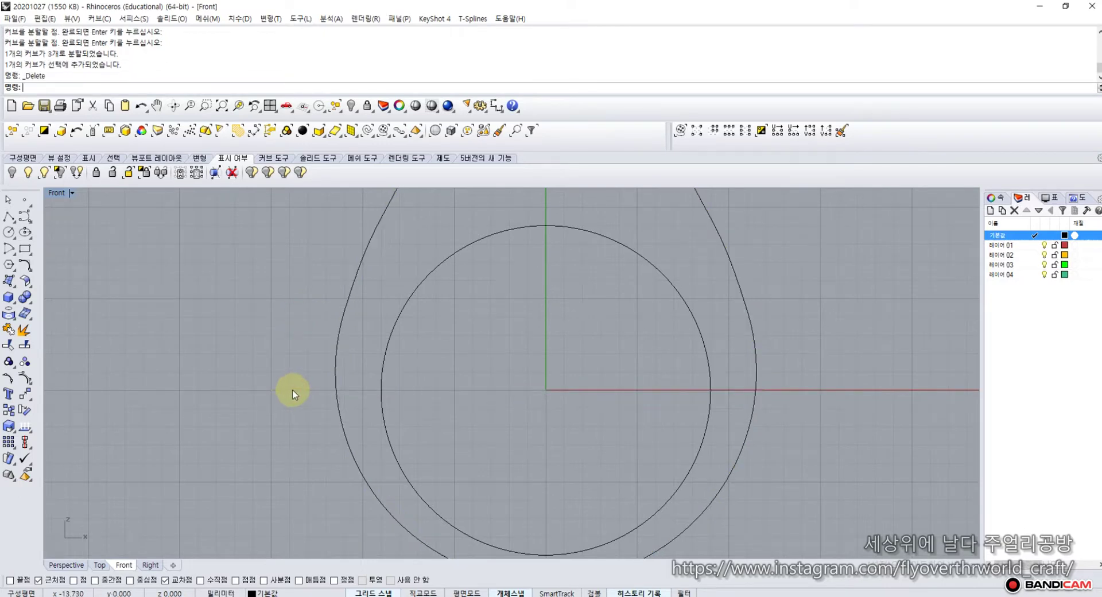
double_click(59, 194)
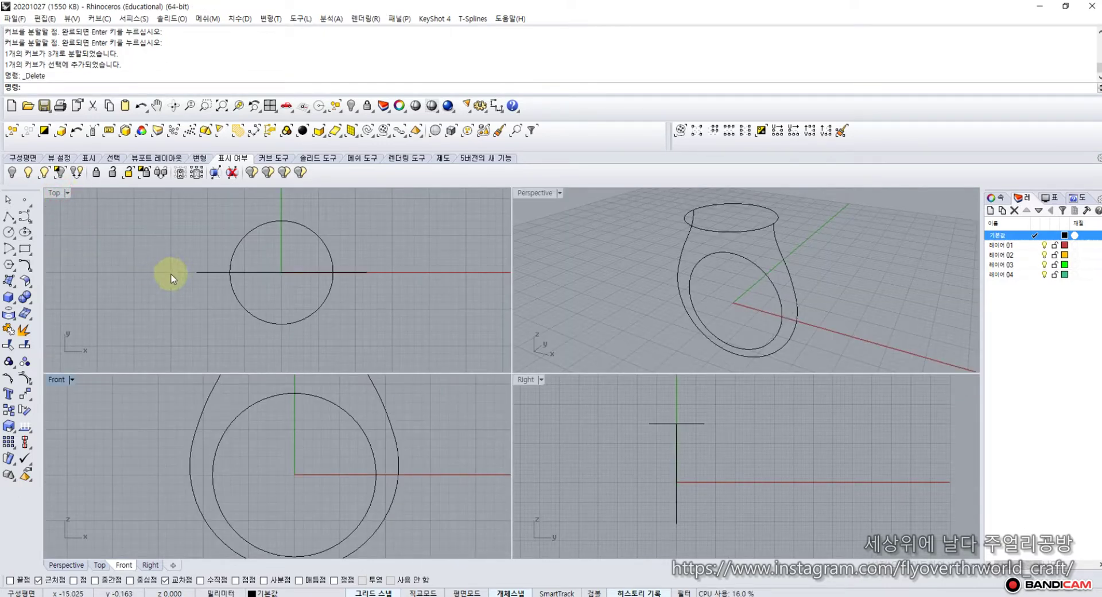
left_click(26, 232)
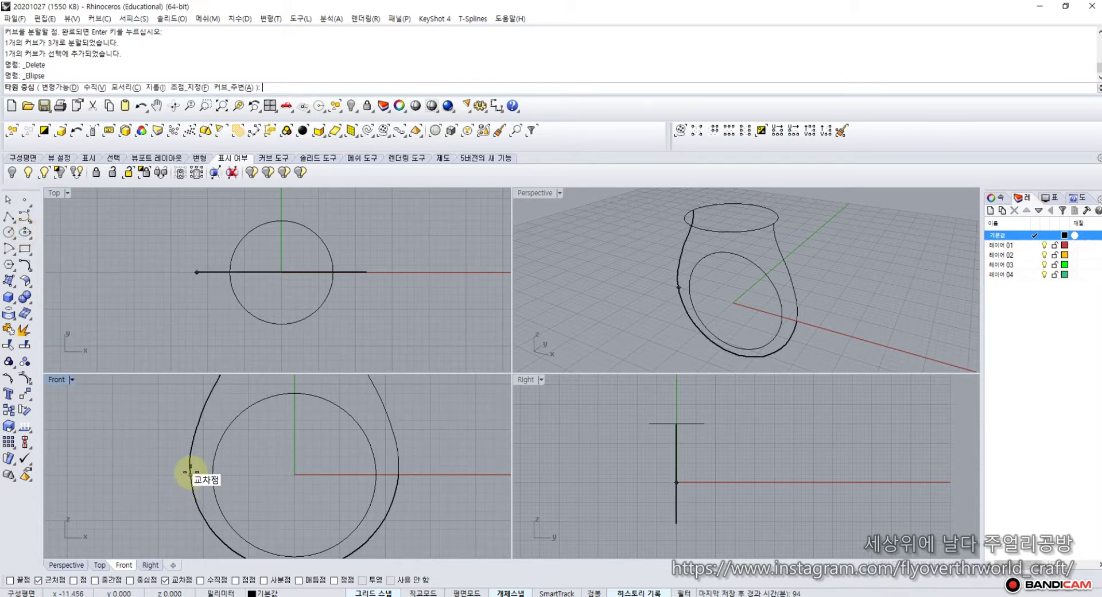
left_click(95, 88)
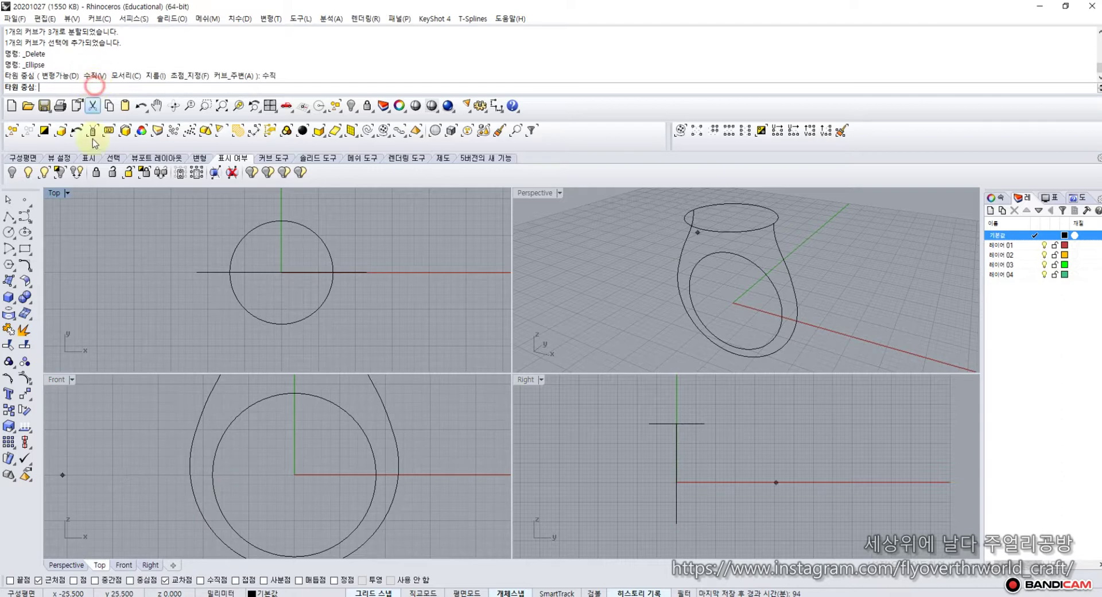
left_click(190, 475)
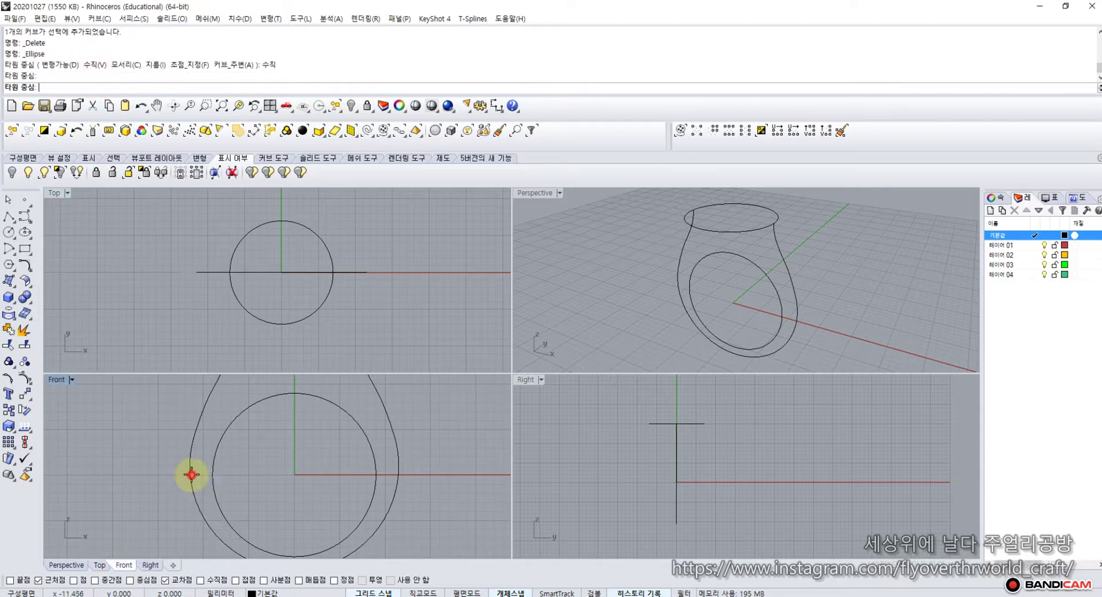
left_click(397, 474)
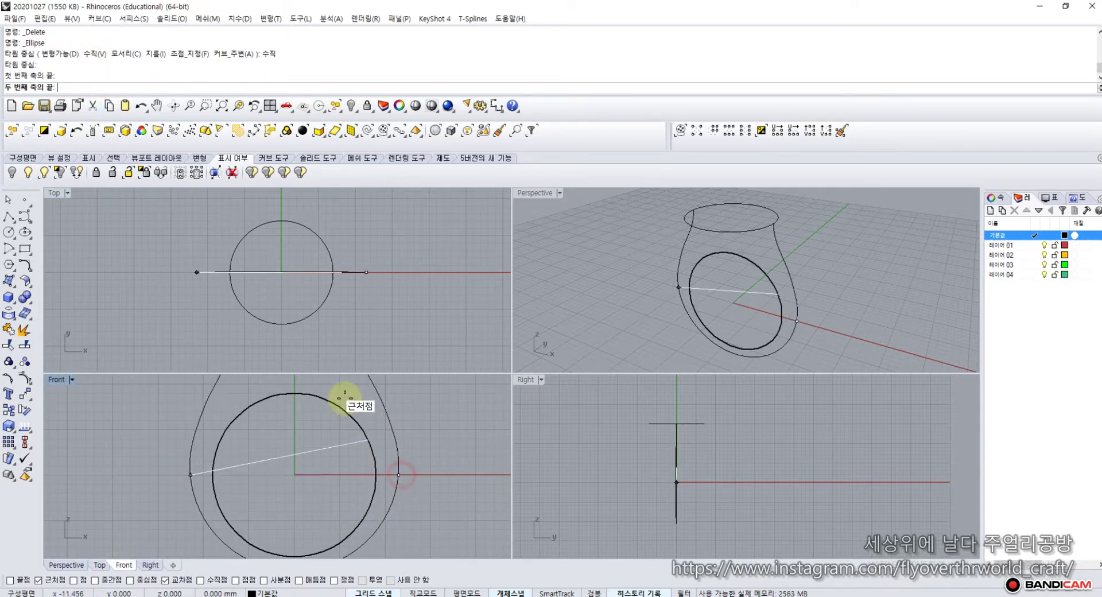
key("Escape")
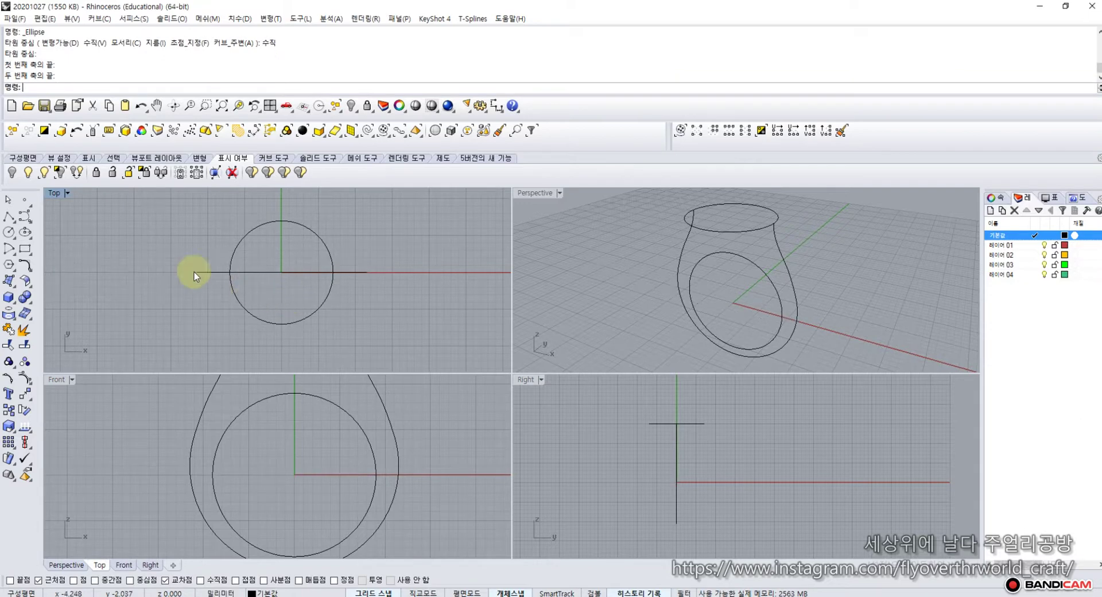
Step: Draw a diameter ellipse between the outline's two split points, flat in the Top view, with a second half-axis of 4 mm
left_click(27, 236)
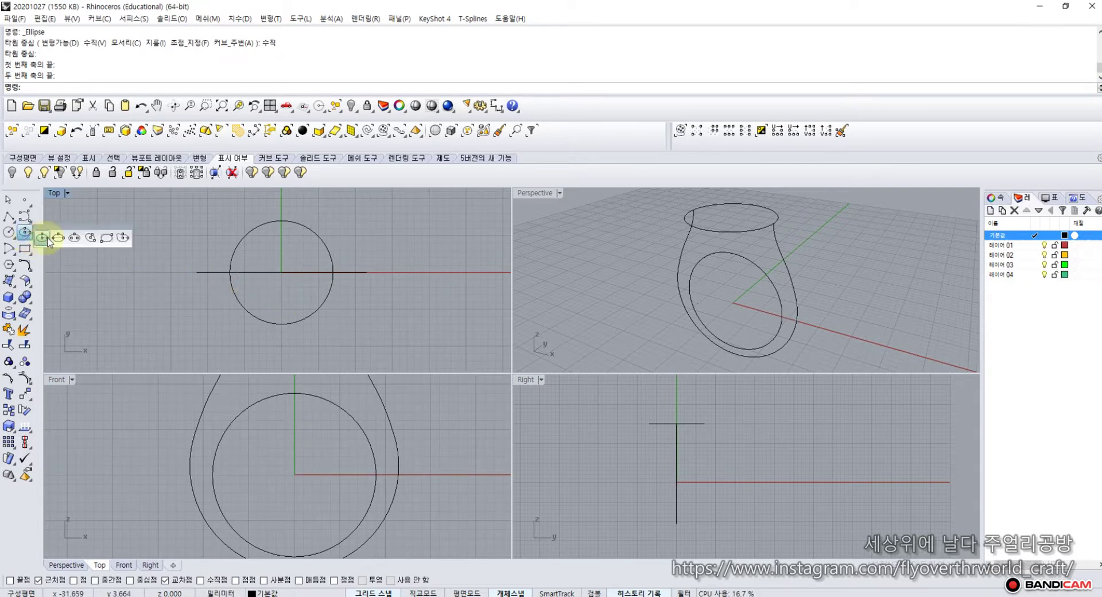
left_click(45, 237)
left_click(189, 474)
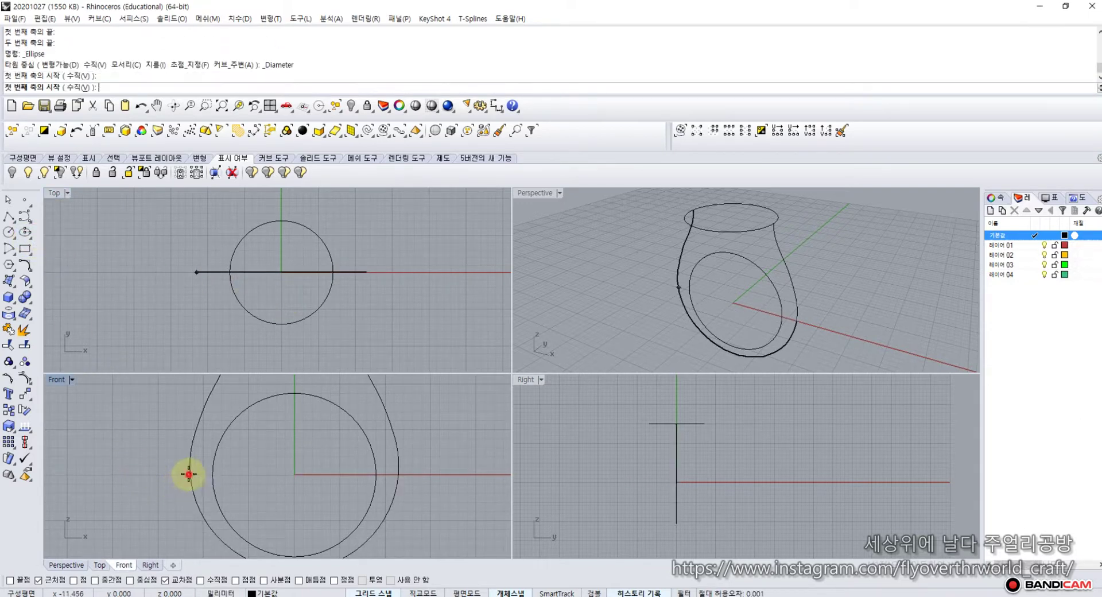
left_click(397, 474)
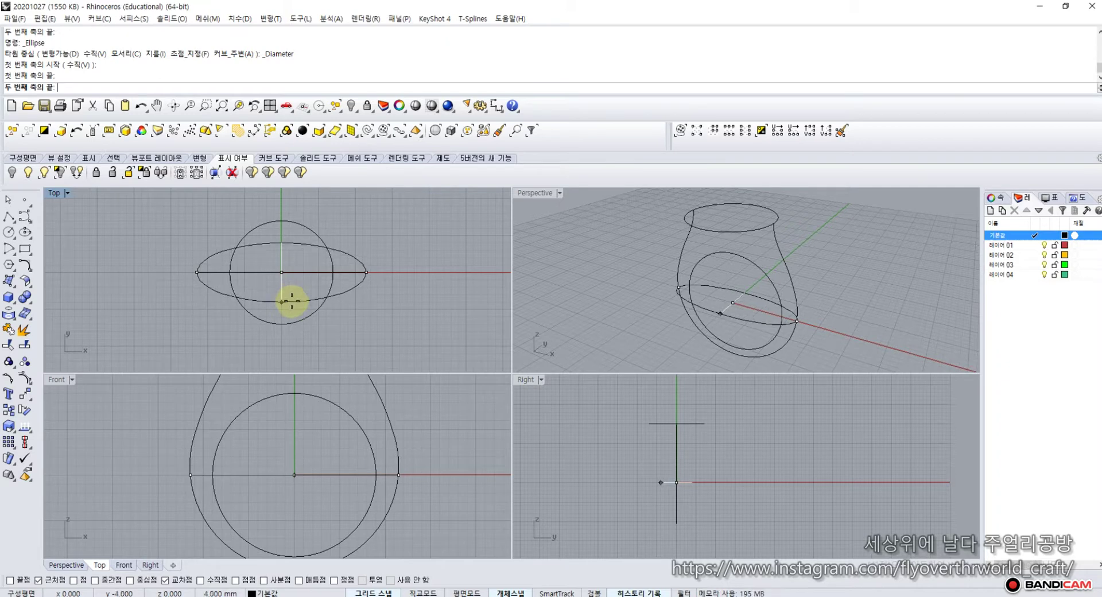
left_click(292, 300)
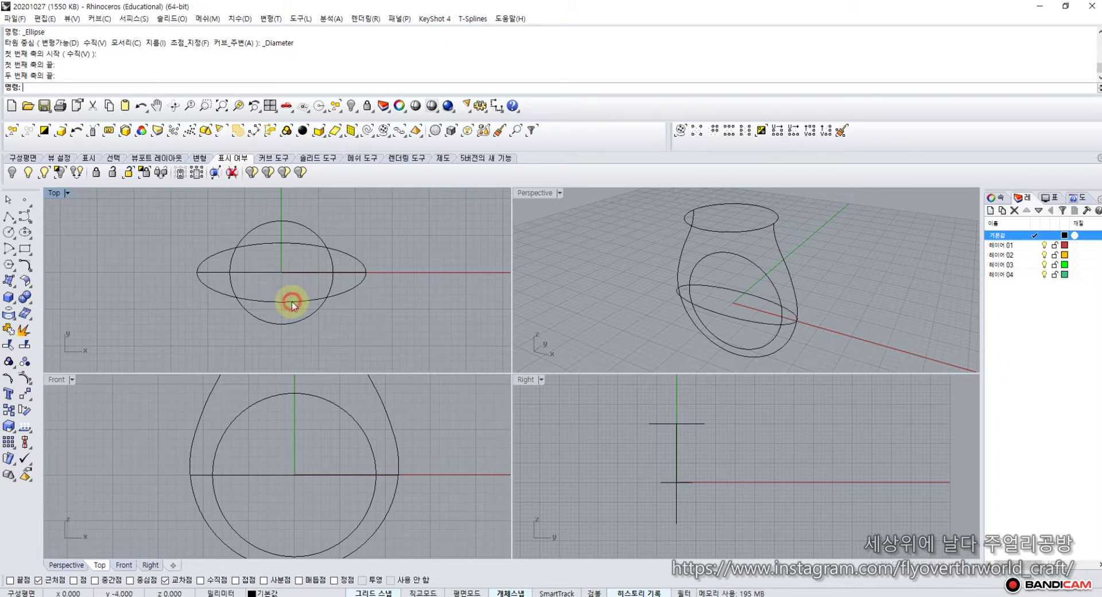
Step: Sweep a surface along the two shoulder curves as rails, using the top circle and the ellipse as cross sections
left_click(609, 324)
mouse_move(637, 312)
right_mouse_down()
mouse_move(669, 283)
mouse_move(798, 297)
mouse_move(706, 315)
mouse_move(652, 308)
mouse_move(639, 320)
right_mouse_up()
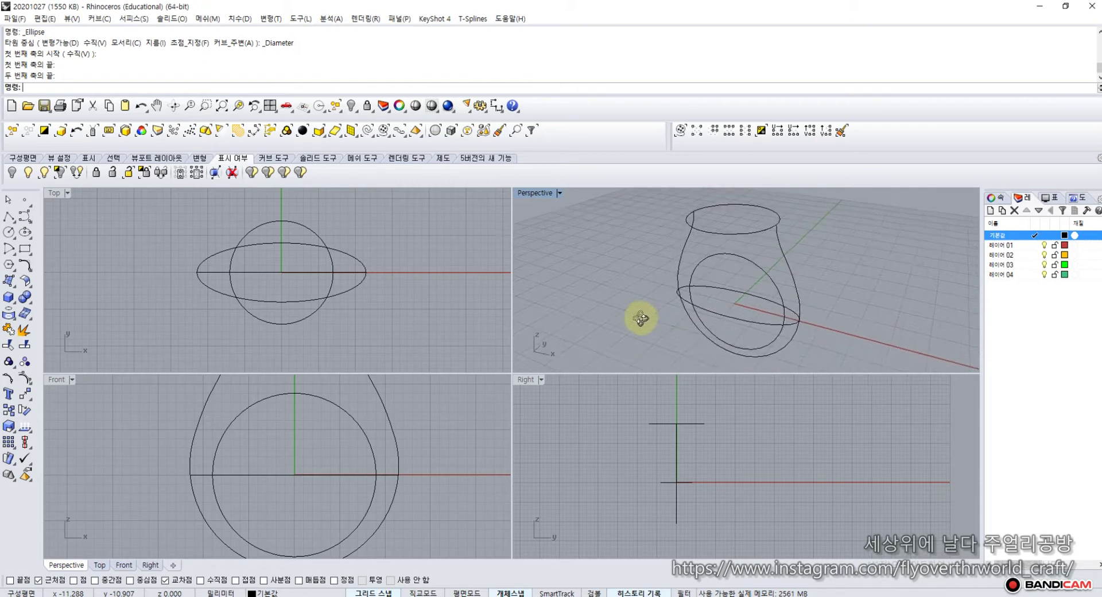
left_click(16, 288)
left_click(75, 312)
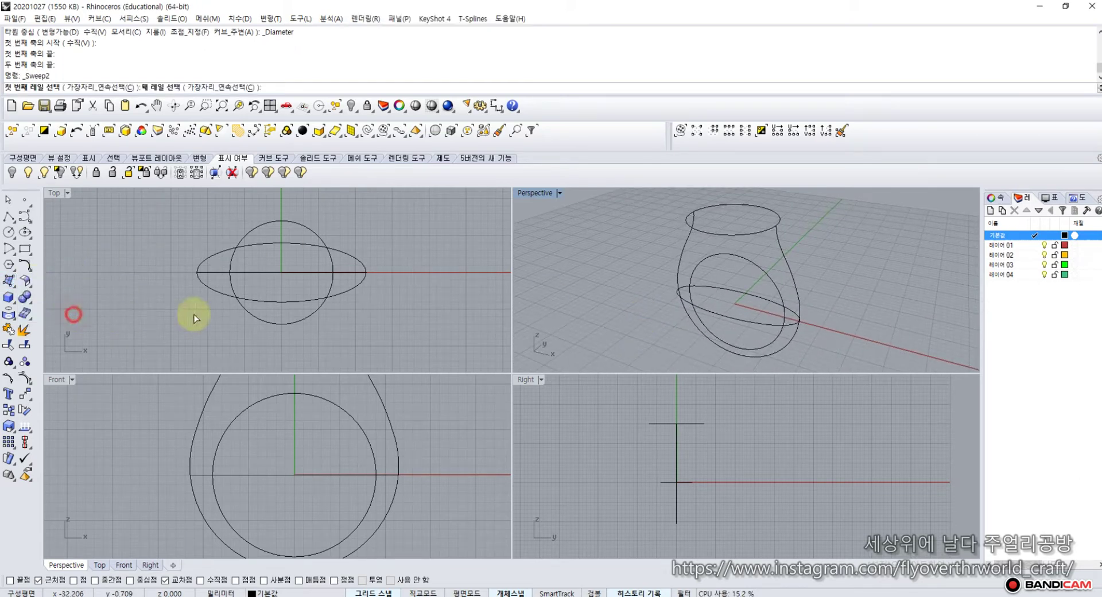
left_click(681, 246)
left_click(776, 256)
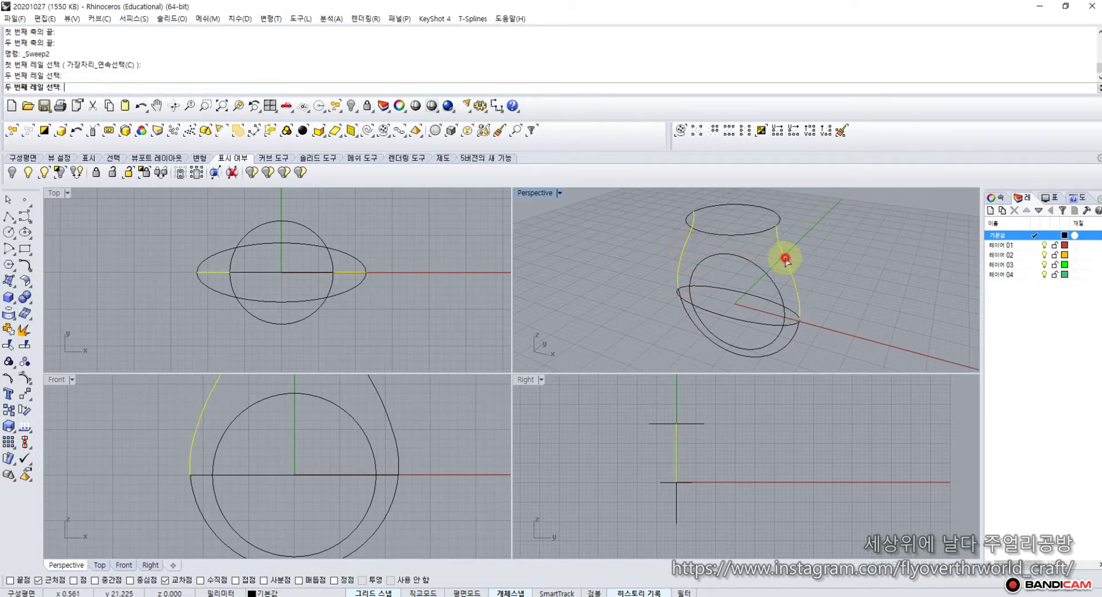
left_click(731, 235)
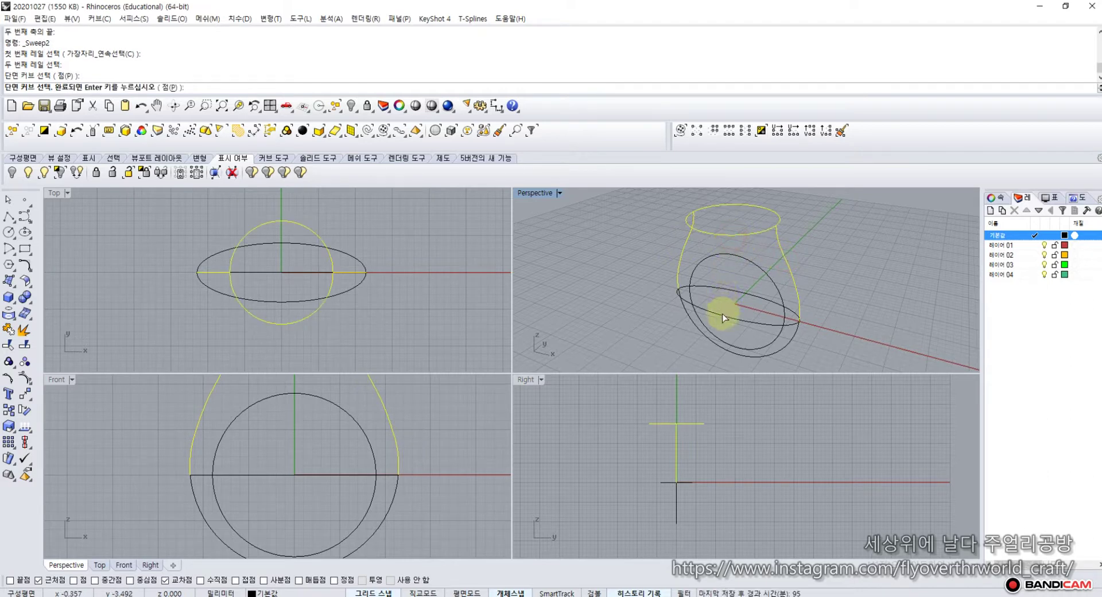
left_click(722, 313)
right_click(628, 294)
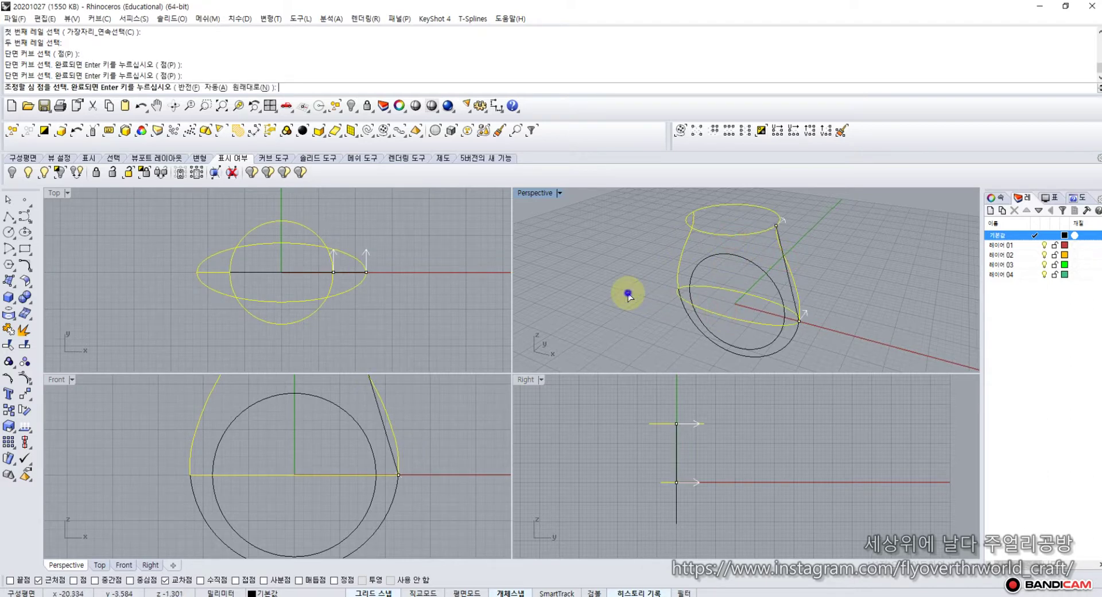
right_click(628, 293)
key("Return")
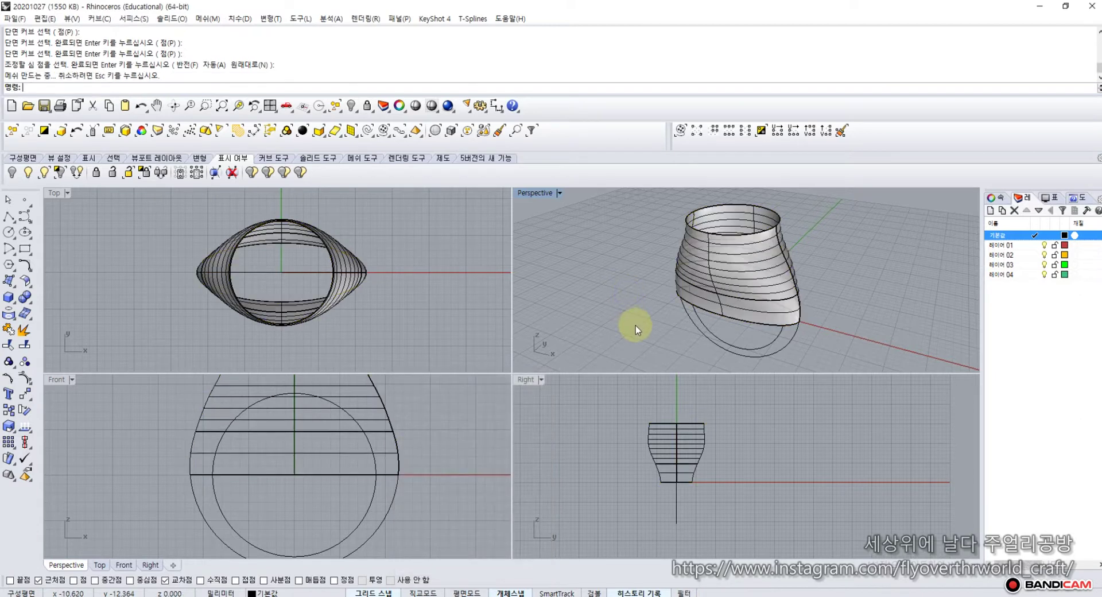
Step: Extrude the inner finger-hole circle to both sides, about 11.5 mm each way, as an open cylinder passing through the swept surface
right_click_drag(635, 326, 658, 316)
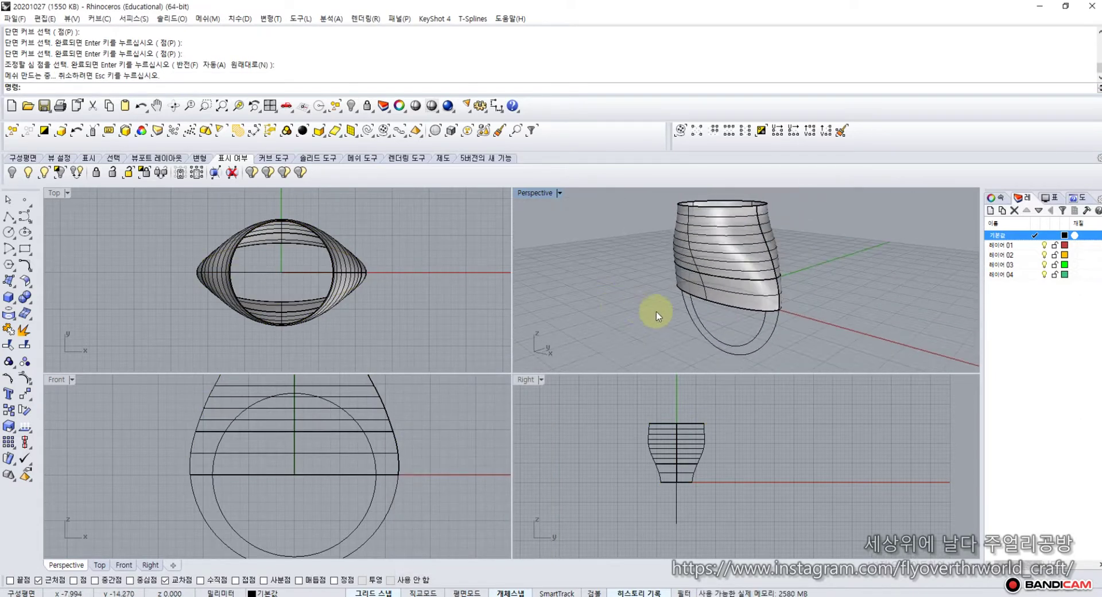
left_click(703, 325)
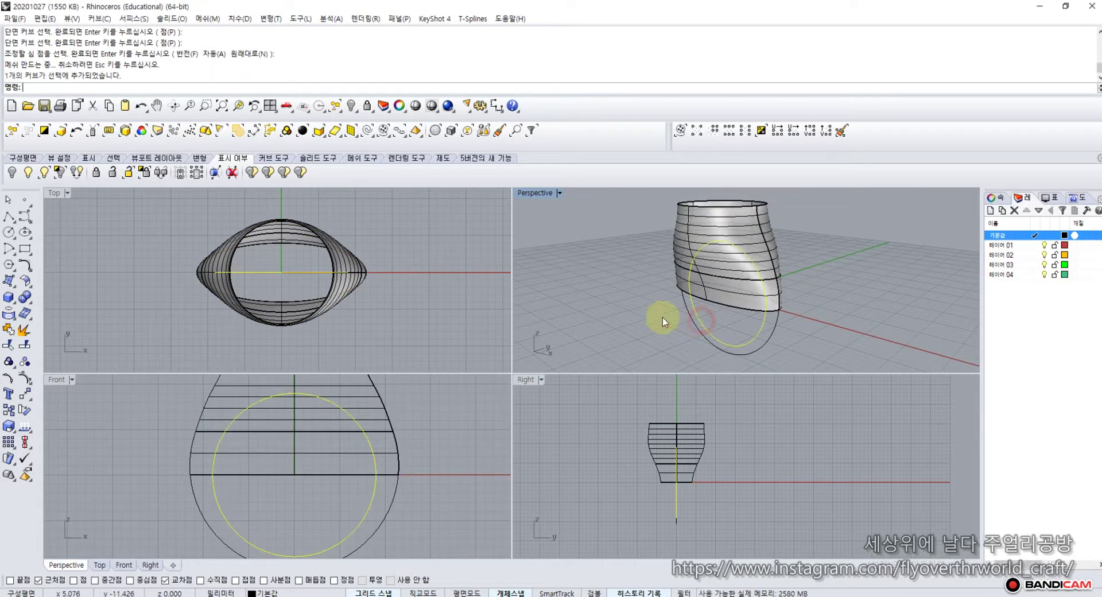
left_click(13, 287)
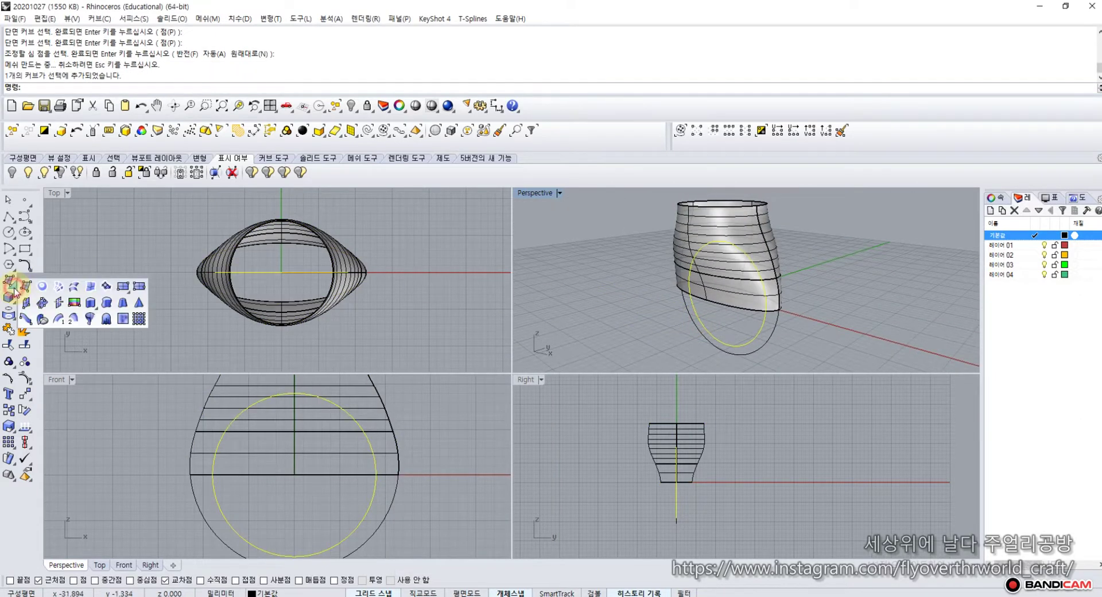
left_click(90, 304)
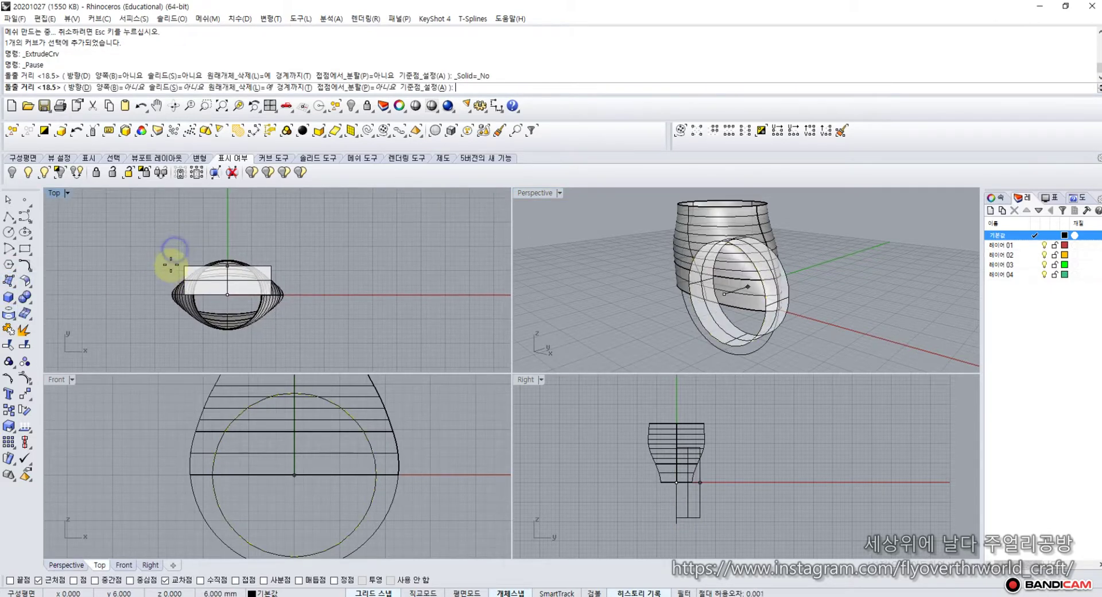
left_click(117, 88)
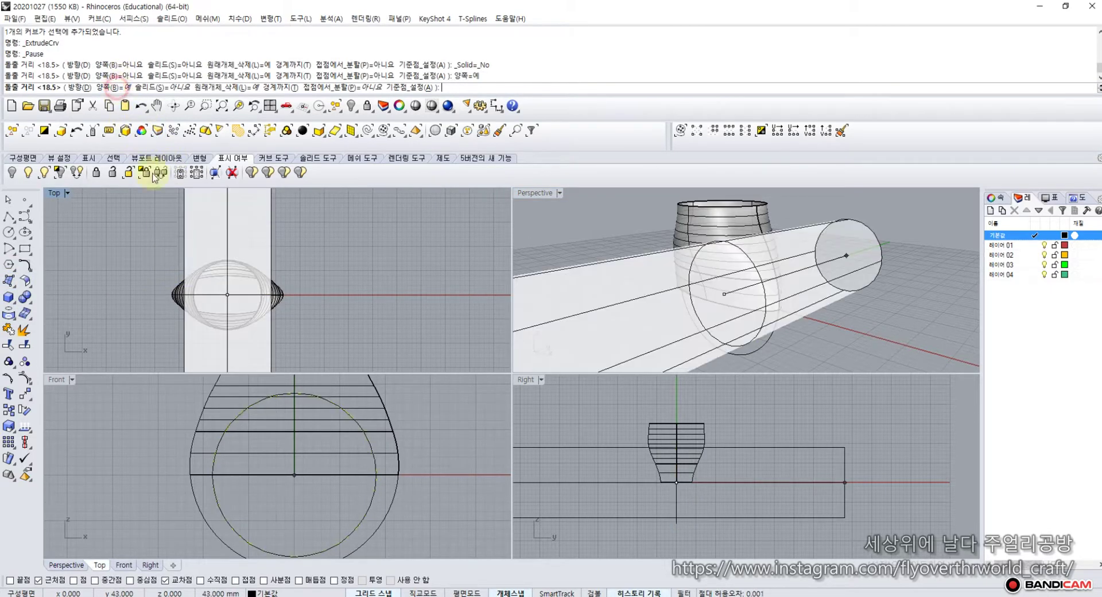
left_click(181, 240)
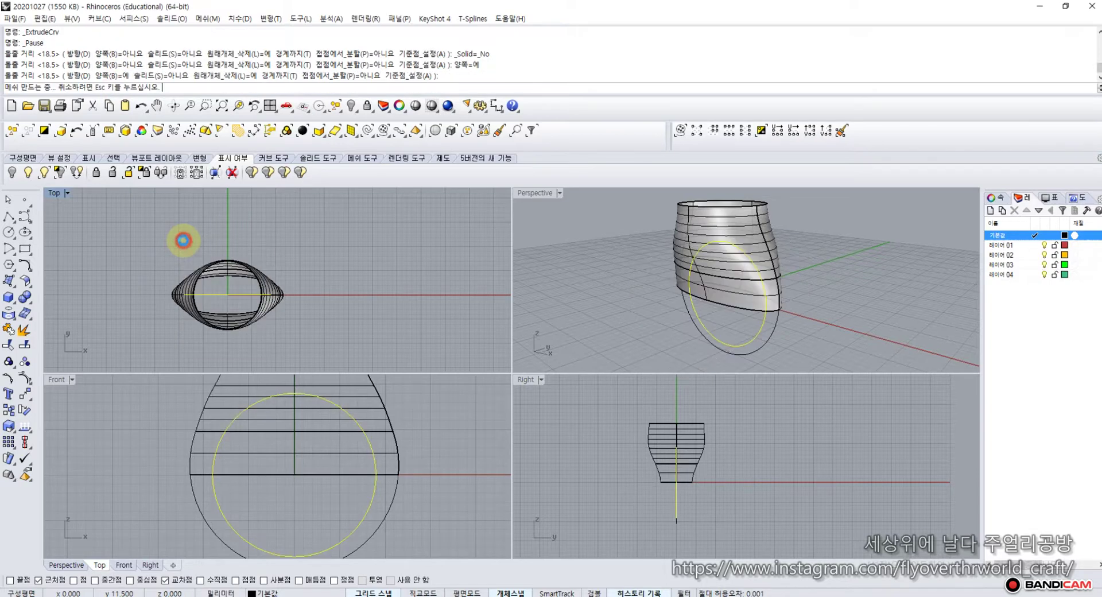
Step: Split the swept shoulder surface using the extruded cylinder as the cutting object
left_click(683, 221)
left_click(25, 347)
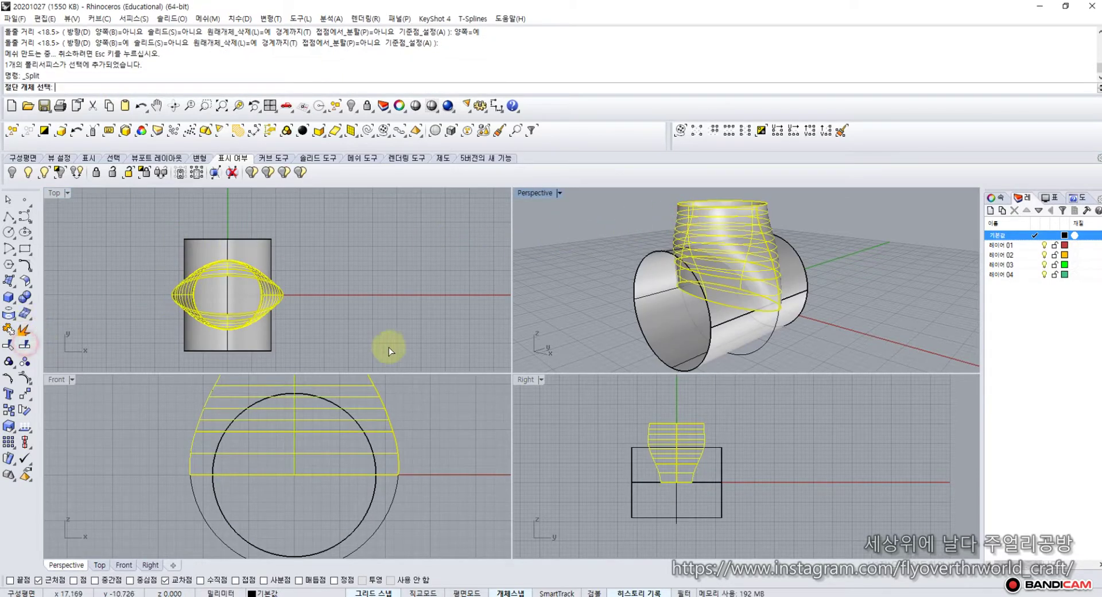
left_click(653, 308)
key("Return")
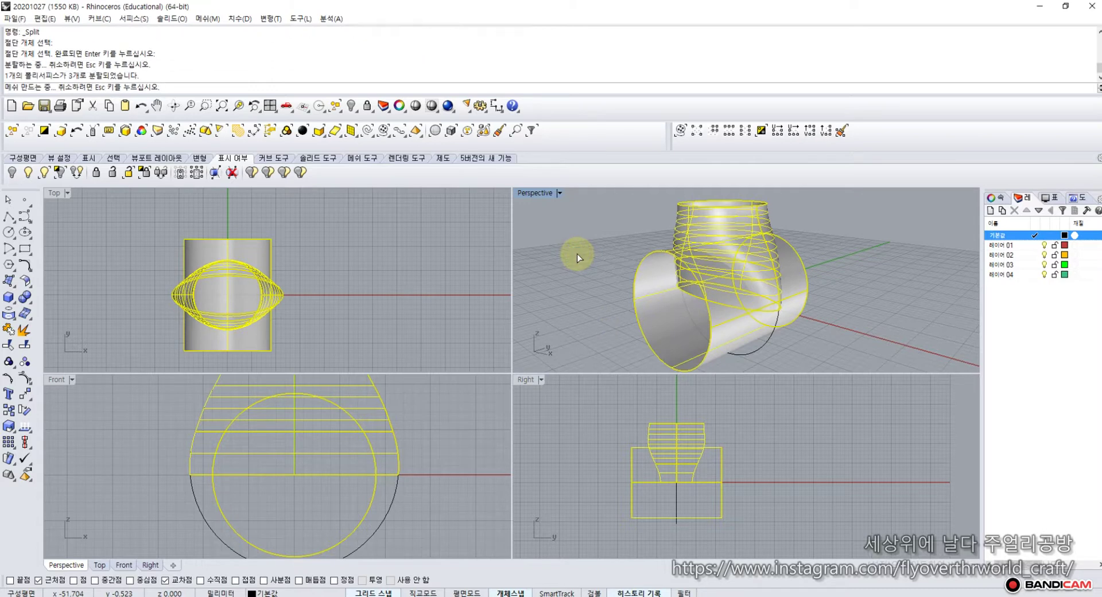
Step: Delete the cutting cylinder and the front and back pieces of the swept surface inside the finger hole
left_click(641, 309)
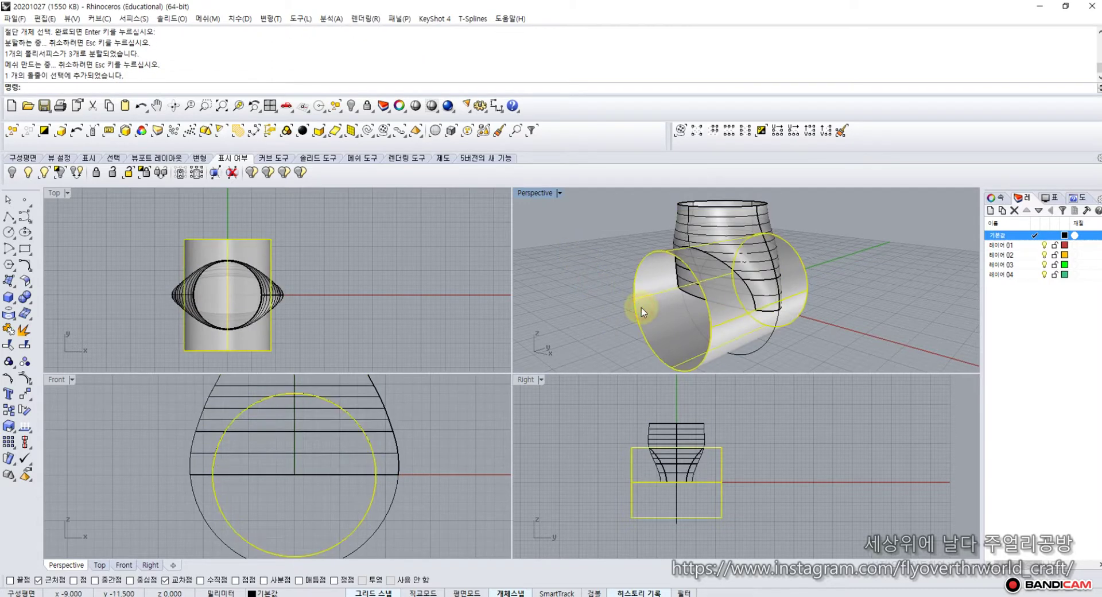
key("Delete")
left_click(713, 299)
key("Delete")
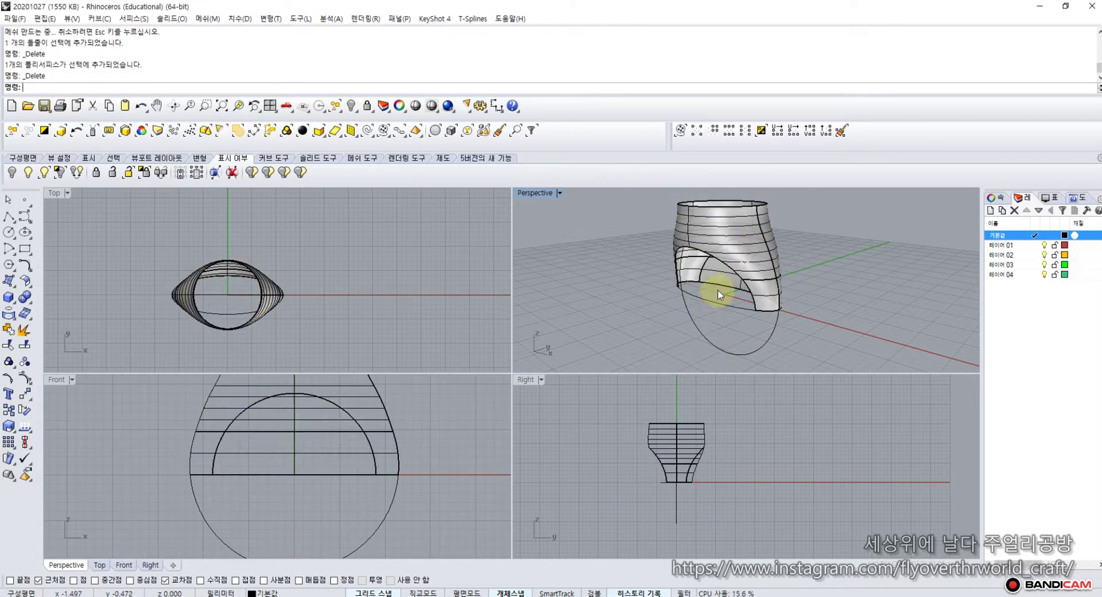
left_click(717, 289)
left_click(746, 313)
key("Delete")
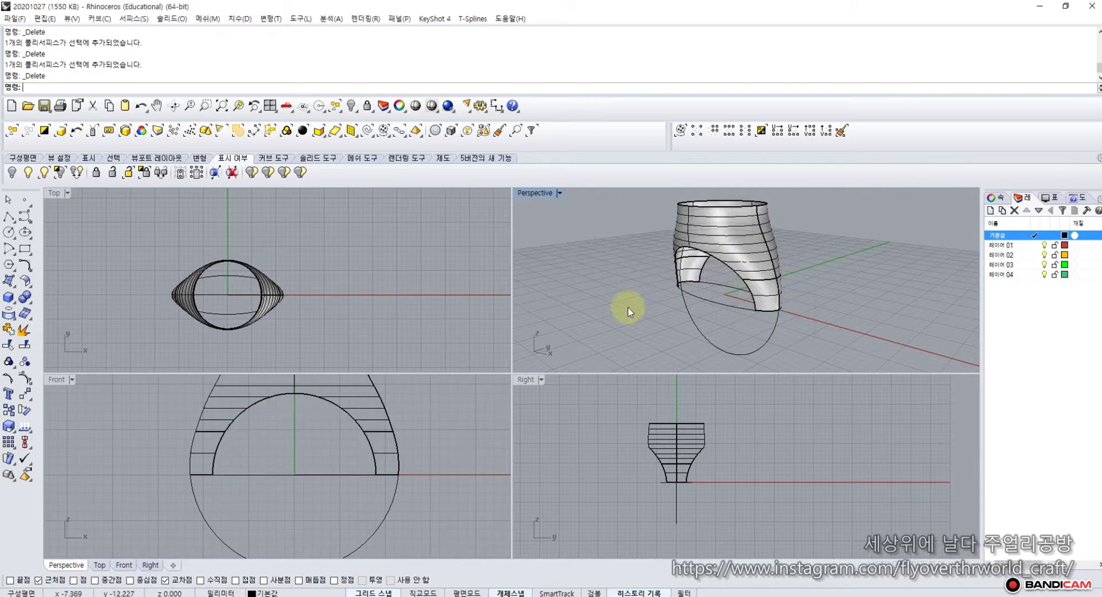
mouse_move(628, 307)
right_mouse_down()
mouse_move(659, 291)
mouse_move(836, 295)
mouse_move(827, 315)
mouse_move(738, 337)
mouse_move(637, 301)
right_mouse_up()
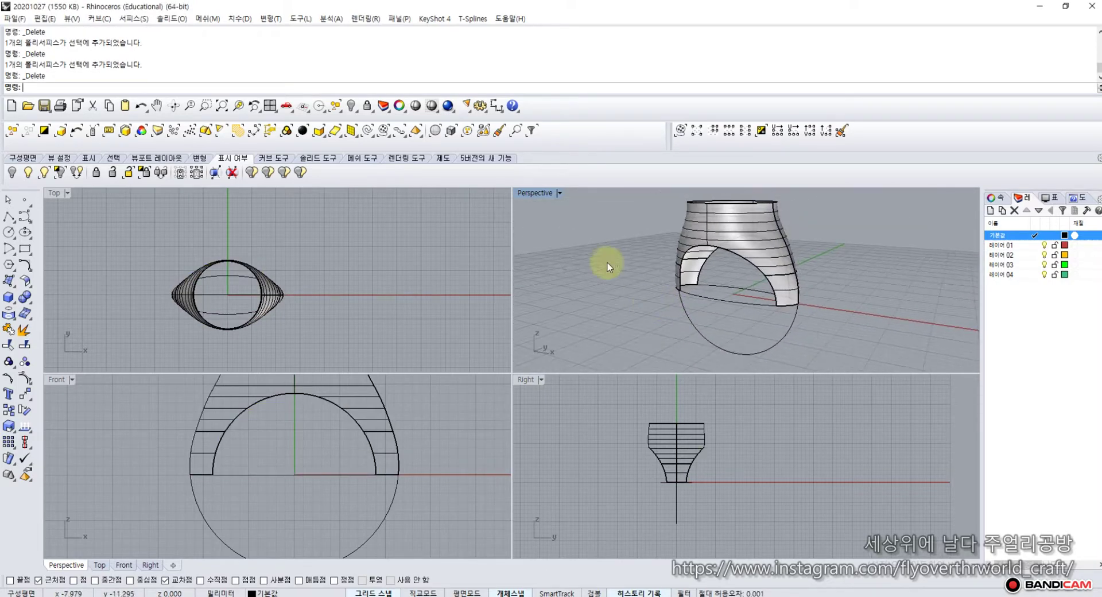
Step: Delete the horizontal ellipse at the base of the shoulders, working in the enlarged Perspective view
double_click(536, 193)
mouse_move(307, 319)
right_mouse_down("shift")
mouse_move(291, 300)
mouse_move(295, 308)
right_mouse_up("shift")
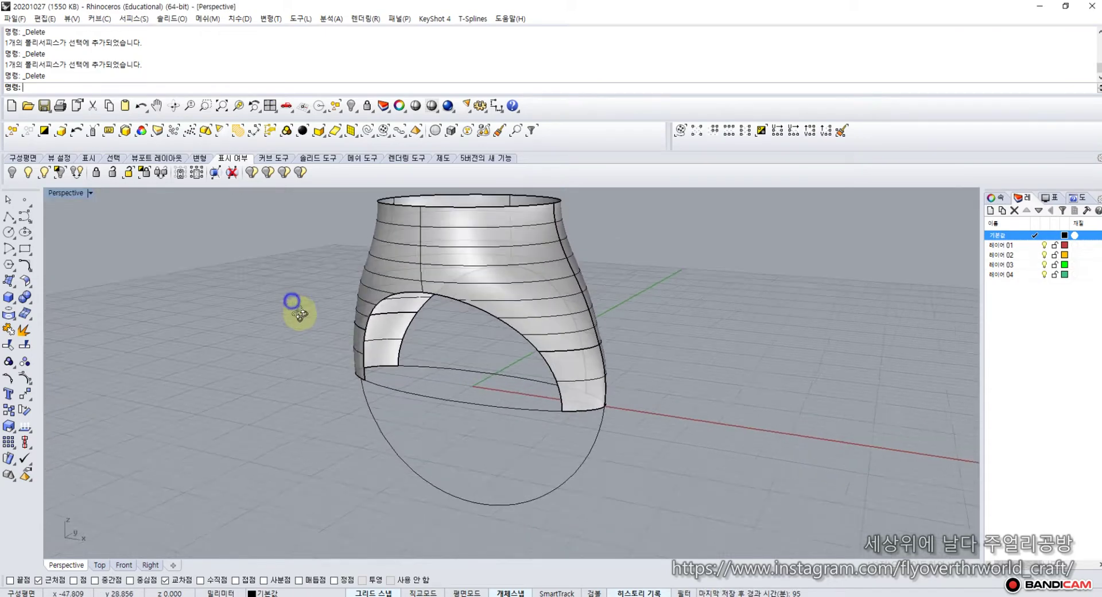
left_click(418, 402)
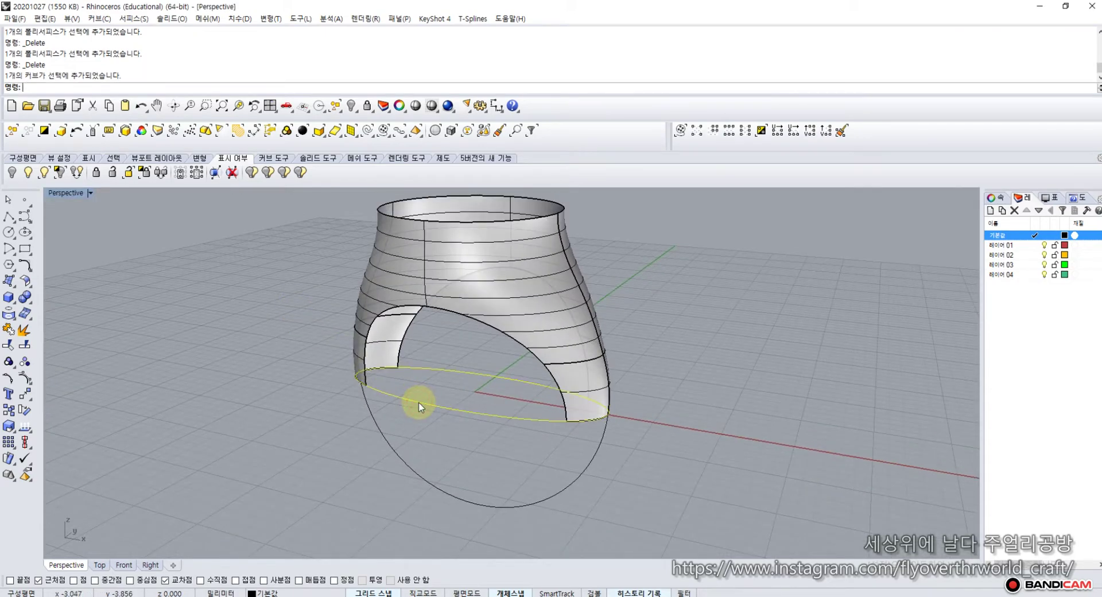
key("Delete")
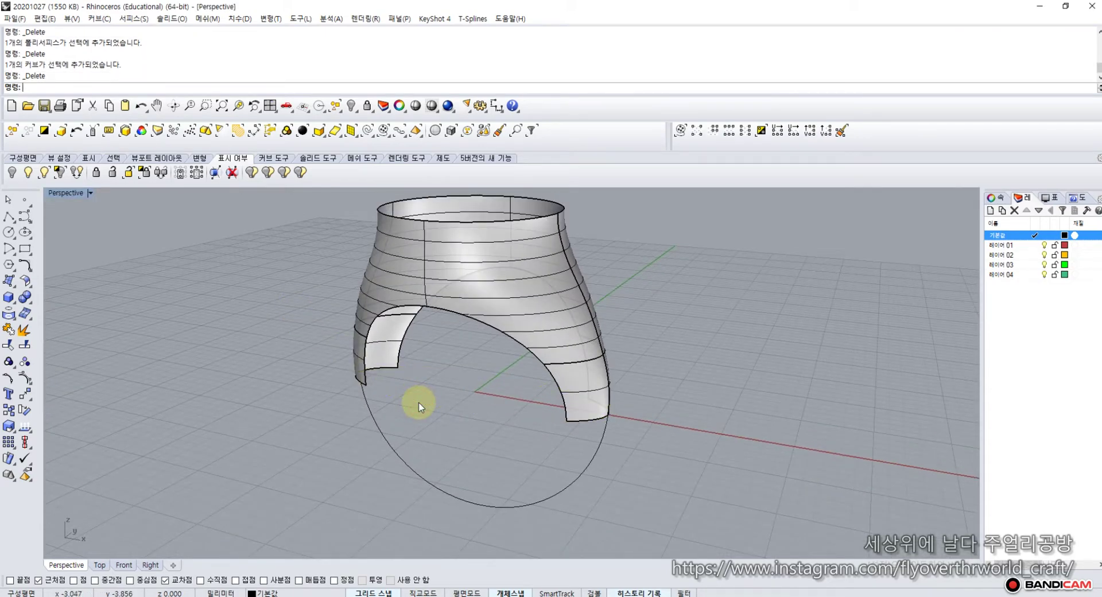
left_click(12, 285)
left_click(58, 319)
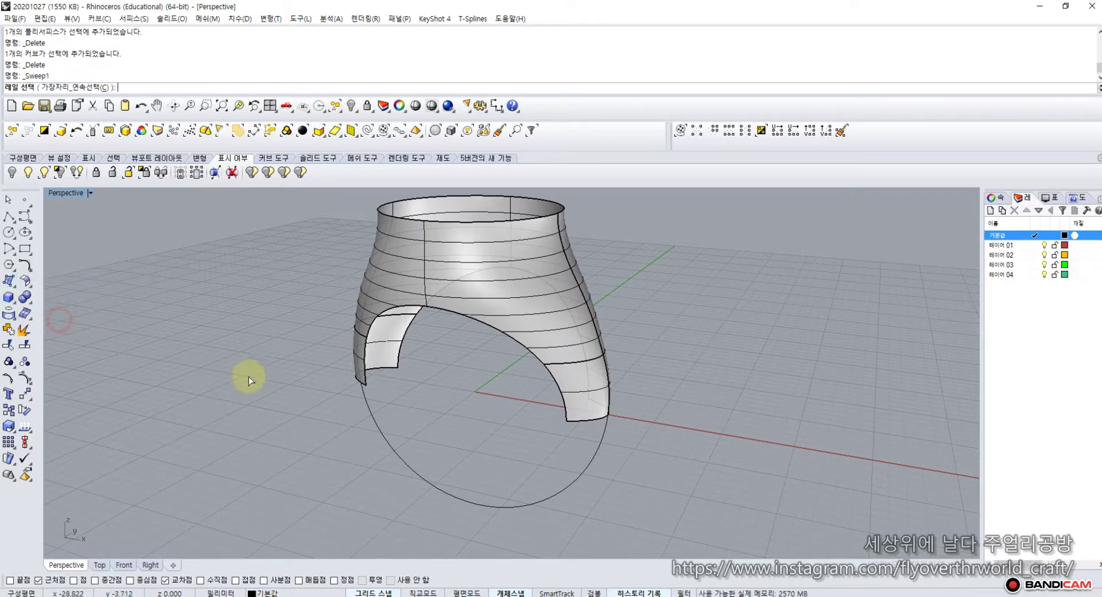
left_click(376, 424)
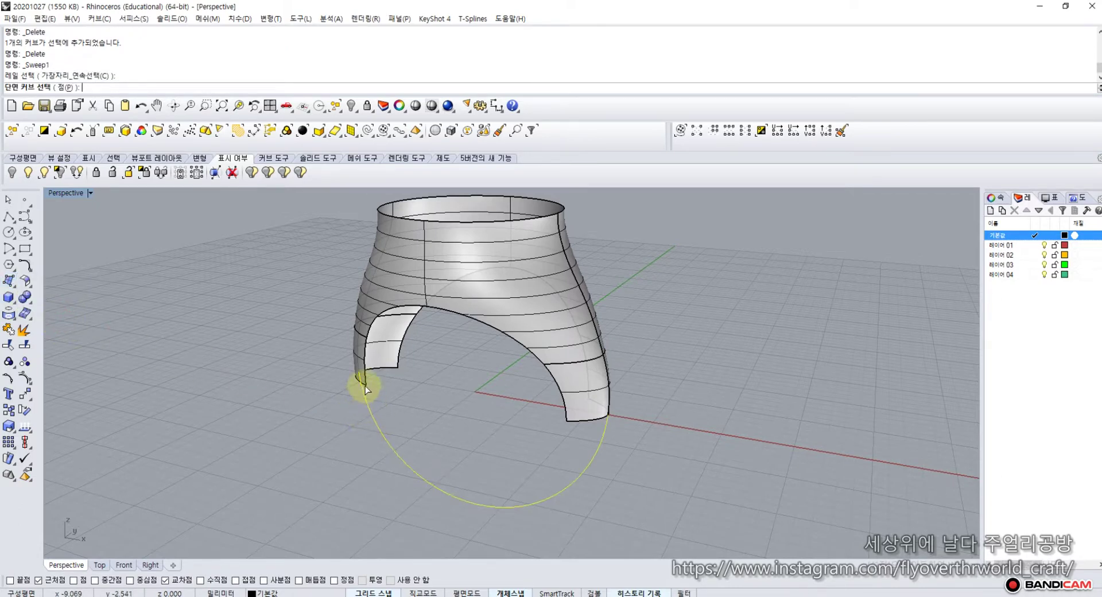
left_click(365, 386)
left_click(396, 417)
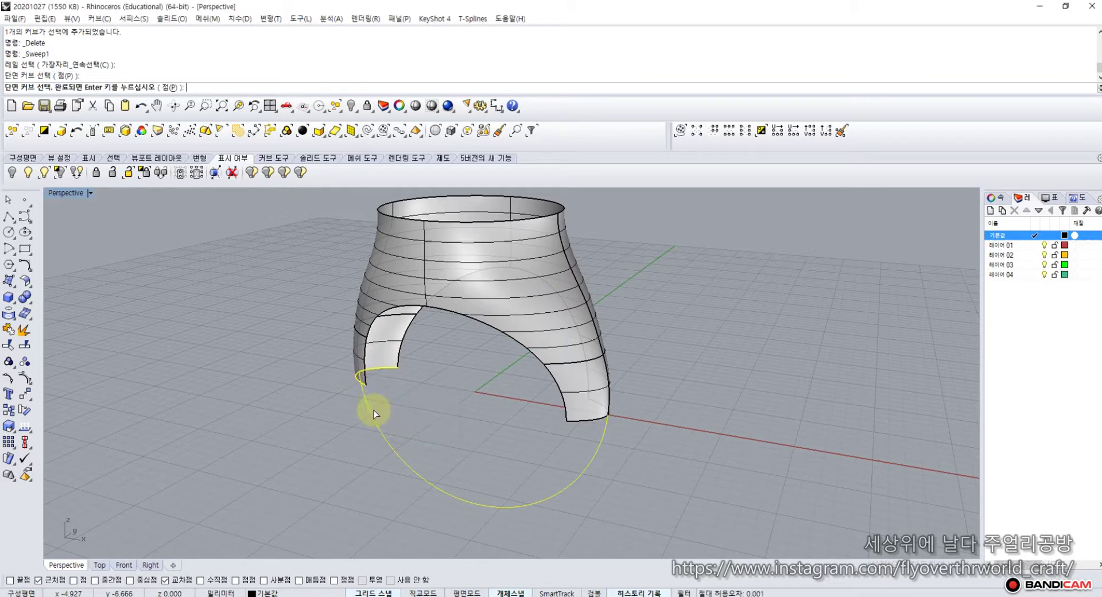
right_click(345, 408)
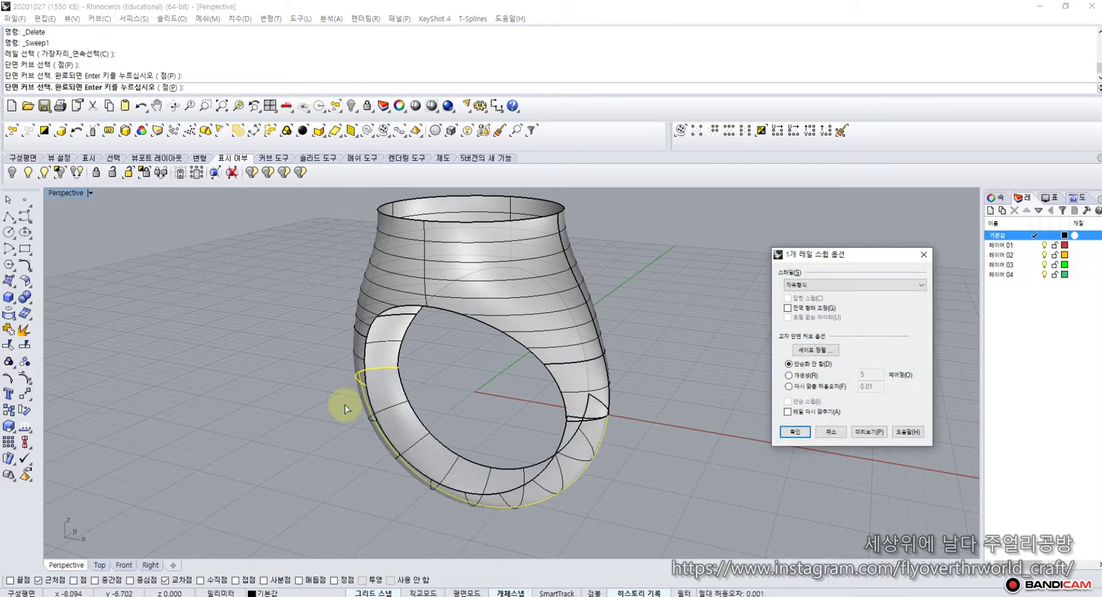
key("Escape")
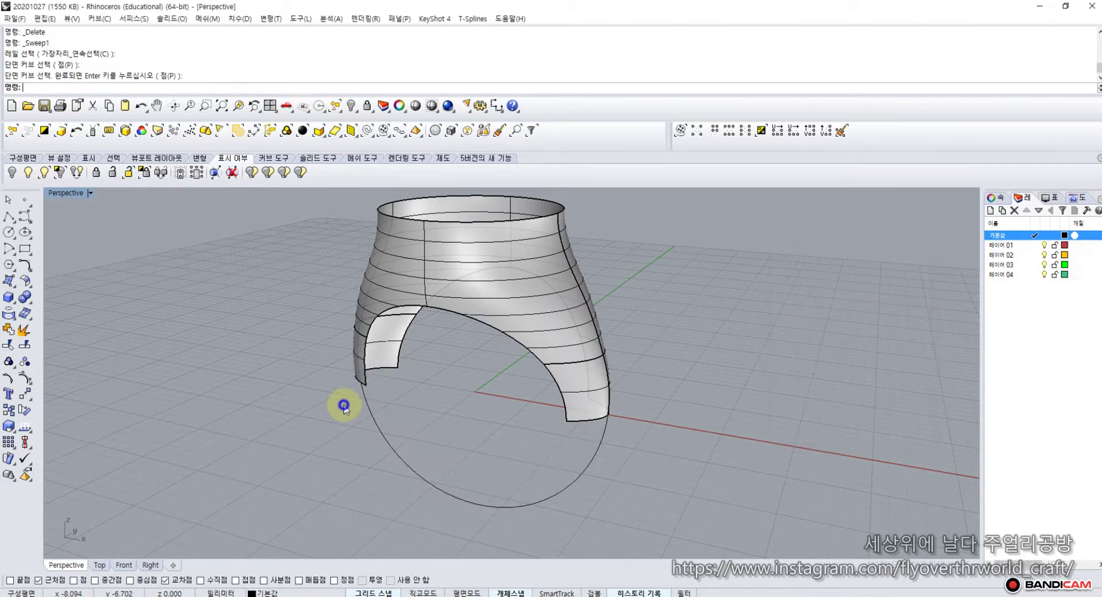
Step: Try a one-rail sweep along the lower shank curve, using the surface edges at both shoulder ends as cross sections
right_click(344, 405)
left_click(366, 405)
left_click(366, 389)
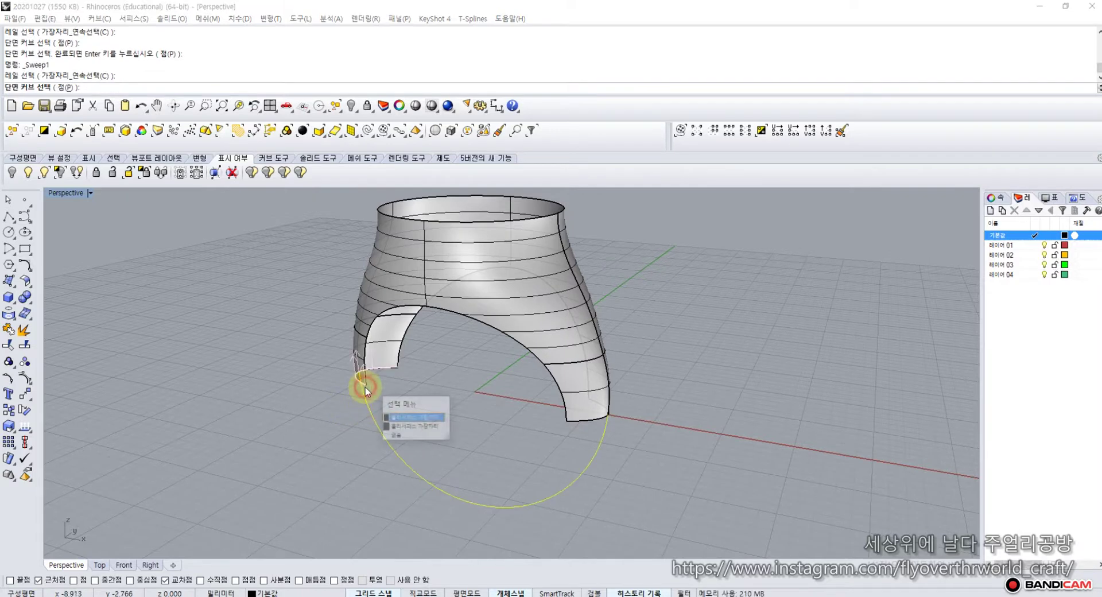
left_click(396, 418)
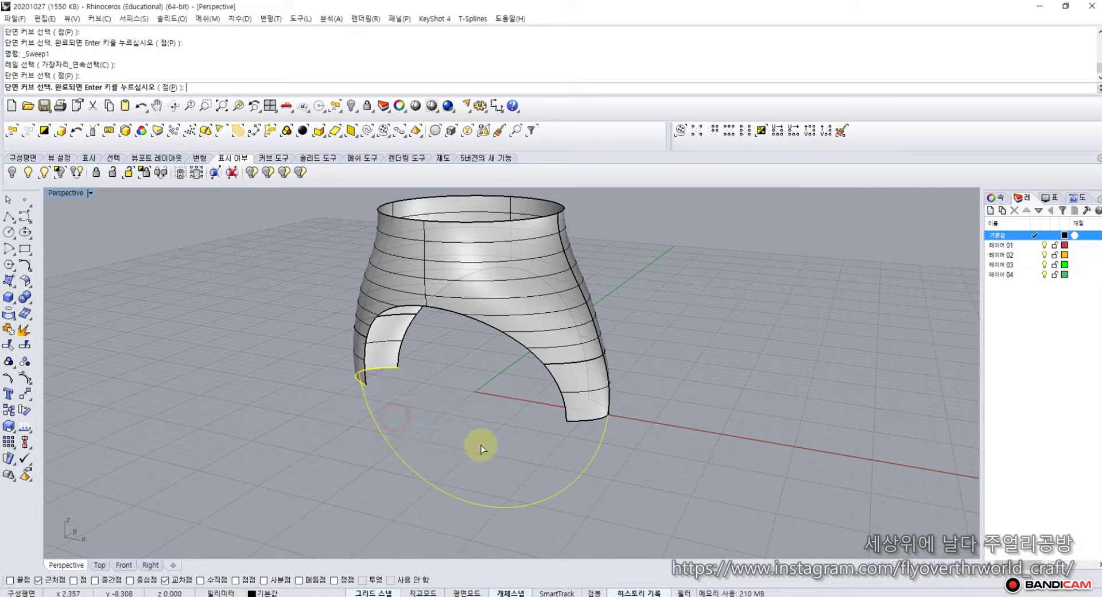
left_click(578, 424)
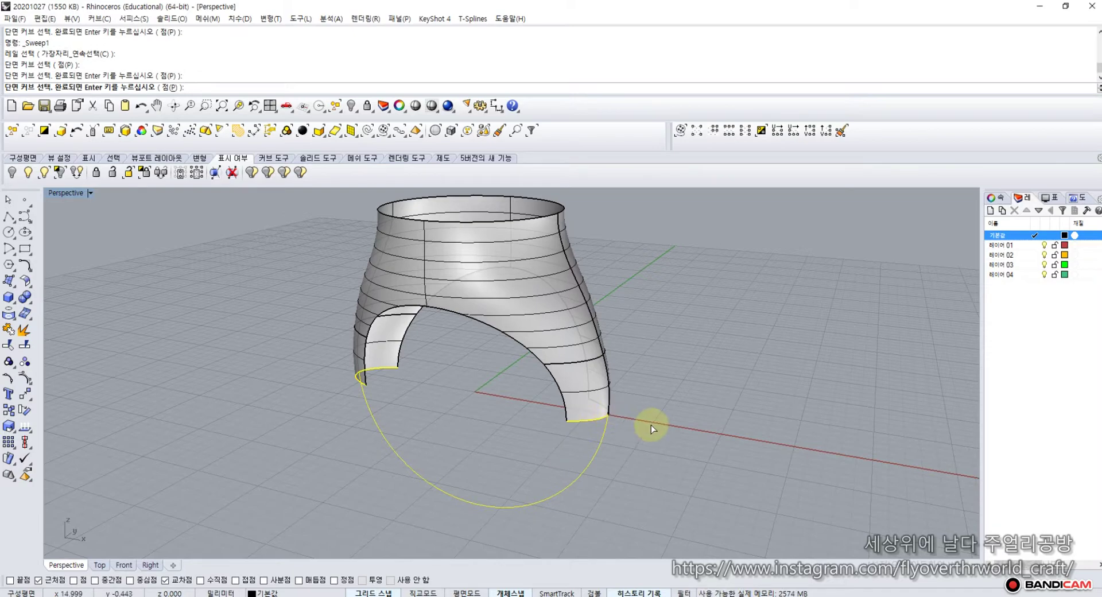
right_click_drag(651, 425, 450, 425)
left_click(466, 423)
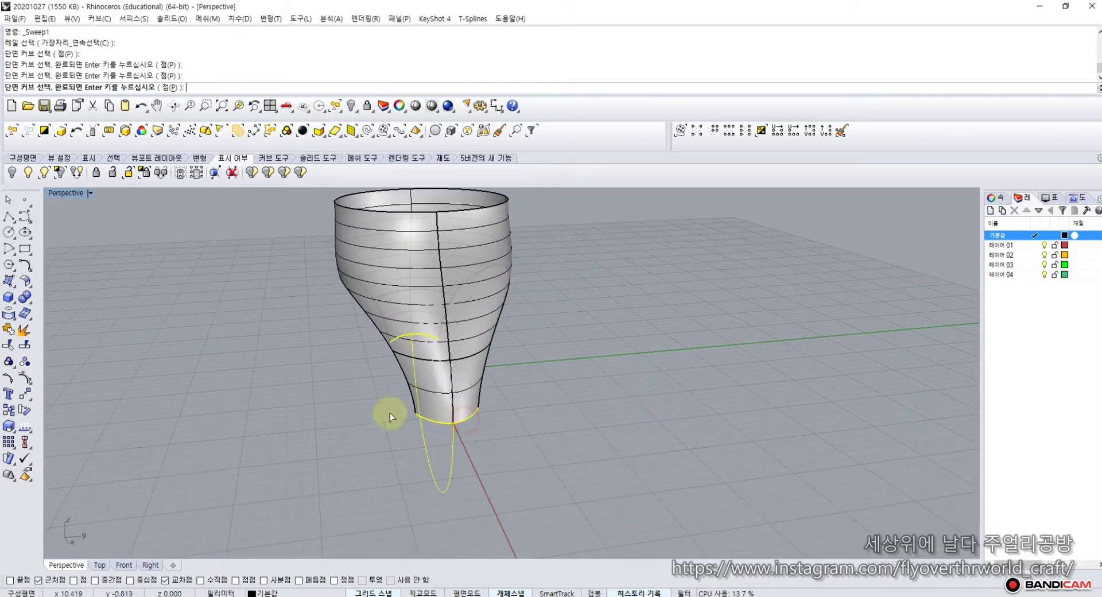
right_click(369, 410)
right_click(344, 408)
right_click_drag(327, 406, 443, 397)
left_click(388, 441)
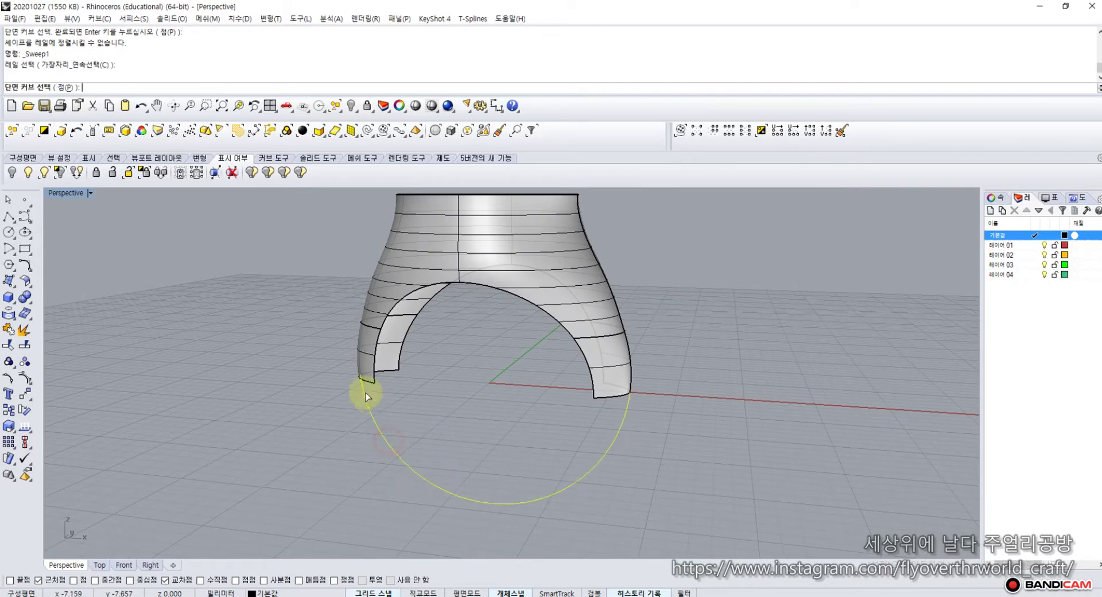
left_click(8, 201)
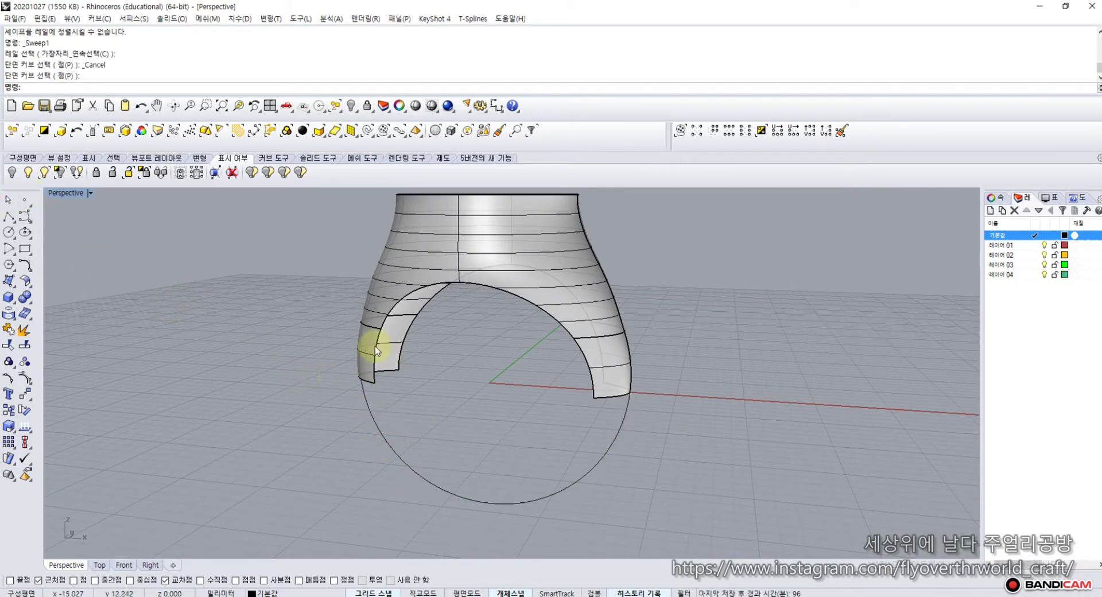
Step: Duplicate the borders of the shoulder polysurface and explode the duplicated curves into separate segments
left_click(363, 356)
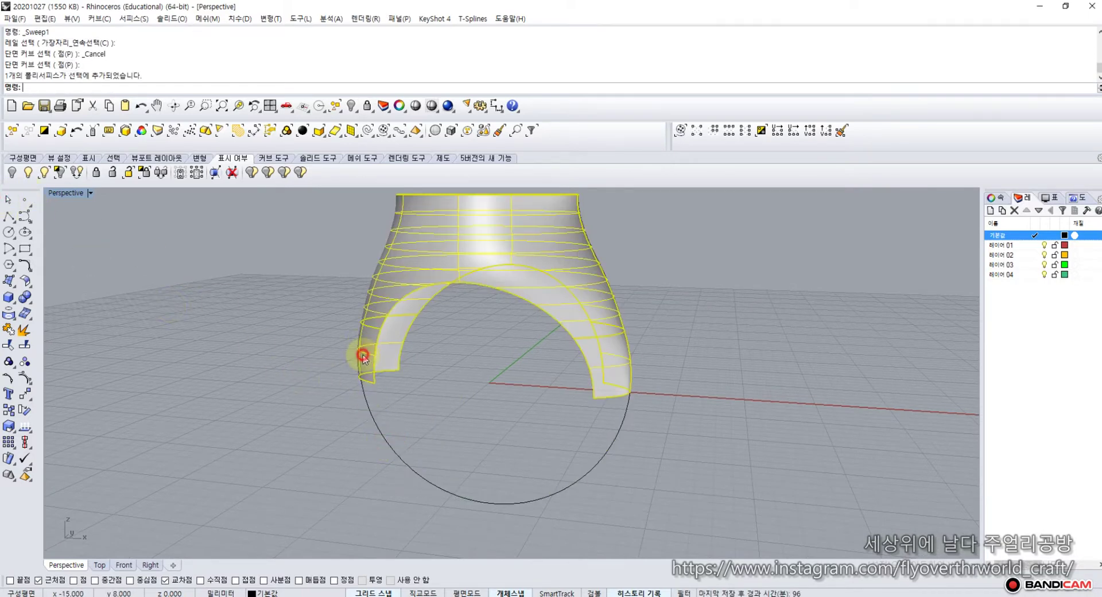
left_click(14, 319)
left_click(77, 321)
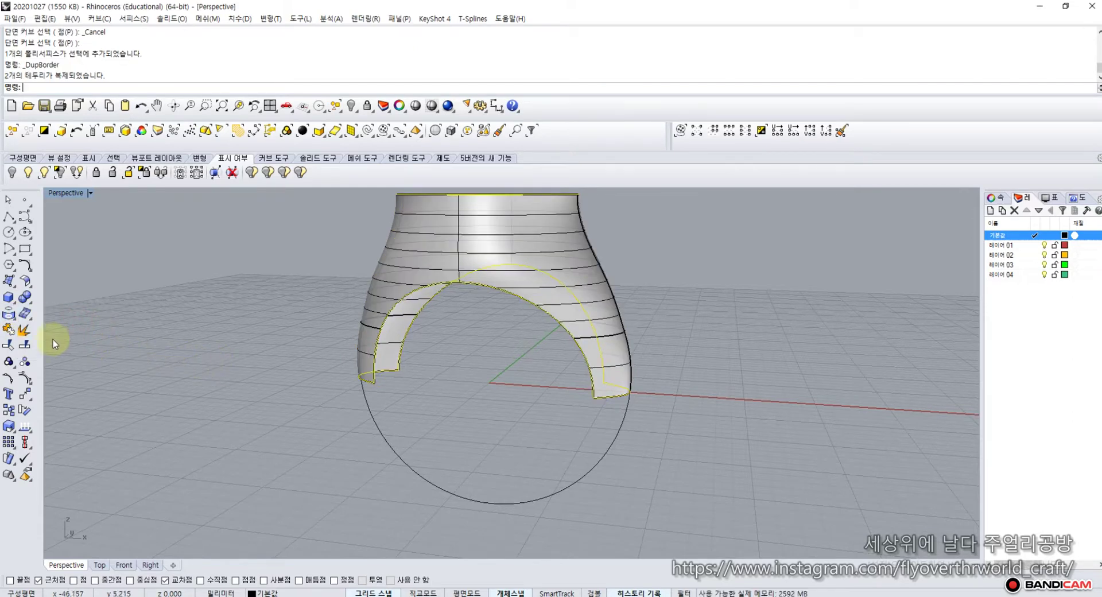
left_click(23, 331)
left_click(301, 369)
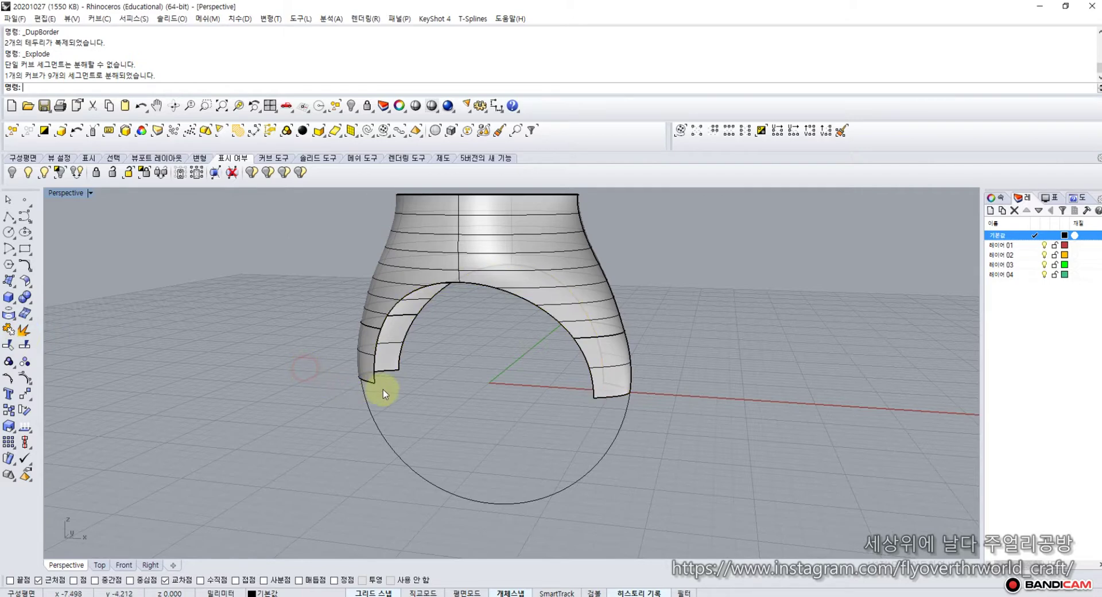
Step: Join the two duplicated border segments across the right shoulder's lower end into one open curve
left_click(369, 383)
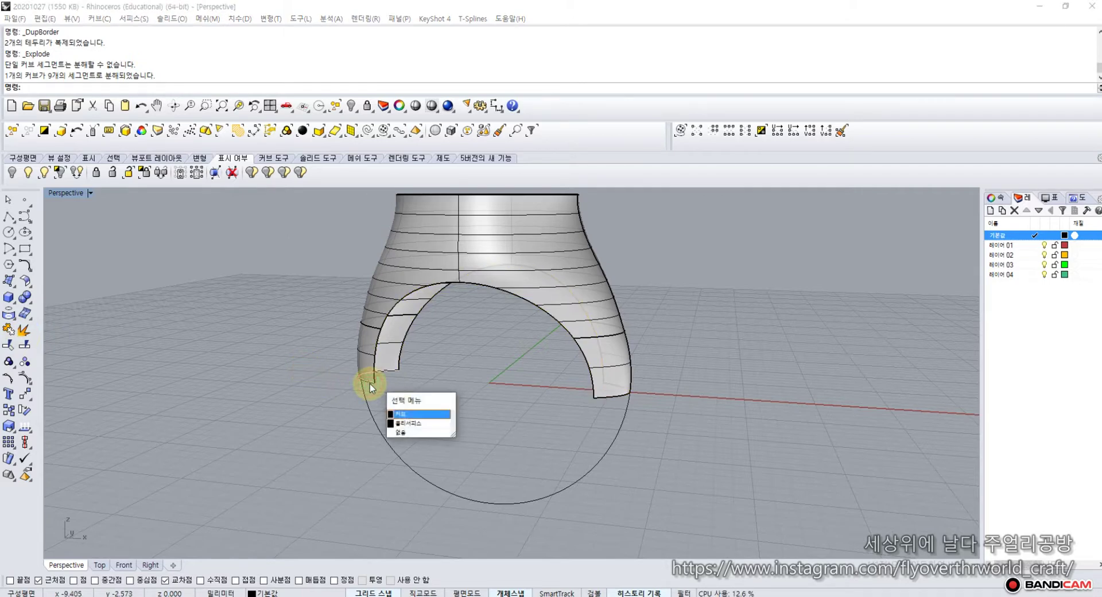
left_click(408, 417)
left_click(611, 398)
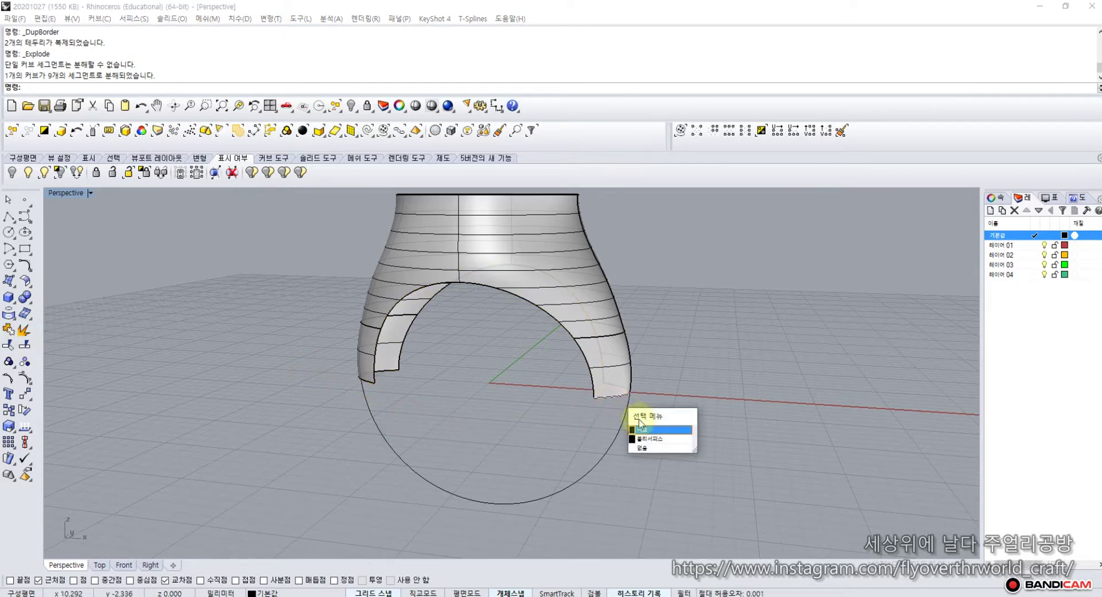
left_click(649, 429)
right_click_drag(670, 418, 434, 439)
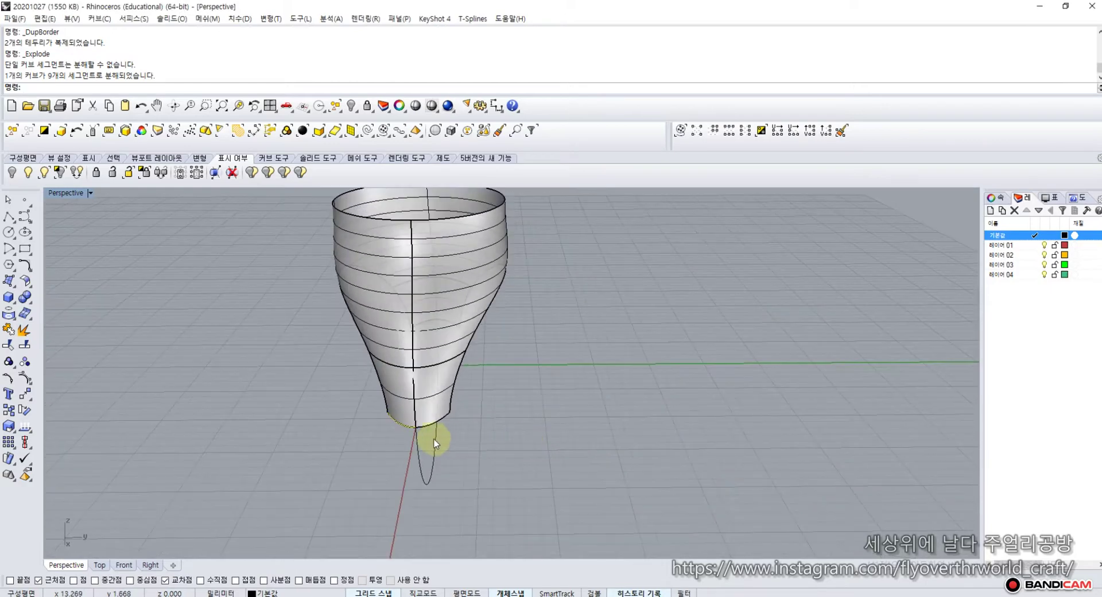
left_click(429, 426)
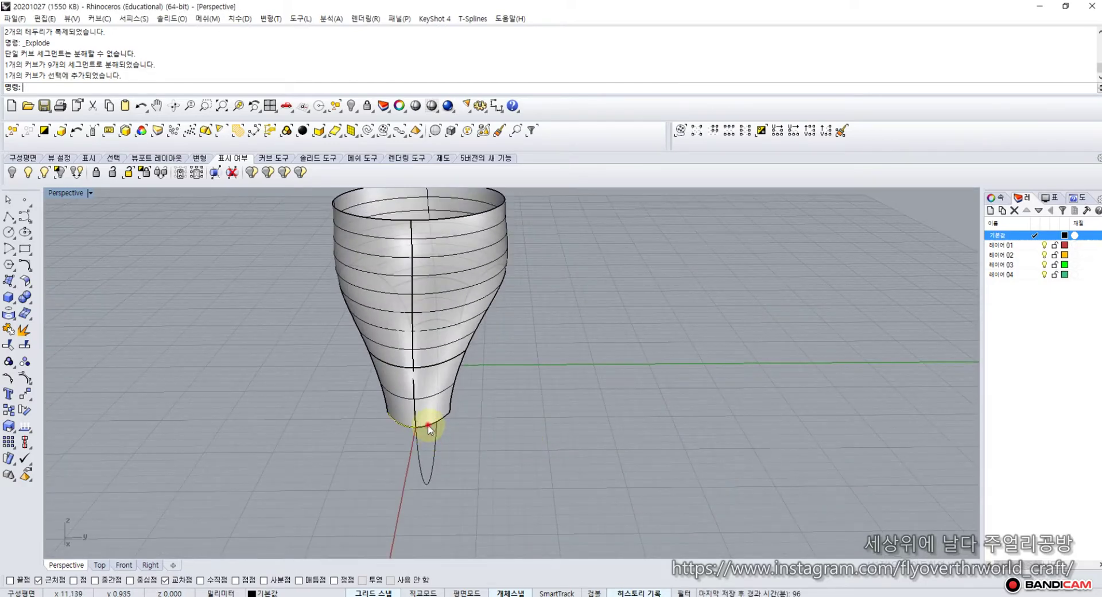
left_click(428, 427)
left_click(466, 456)
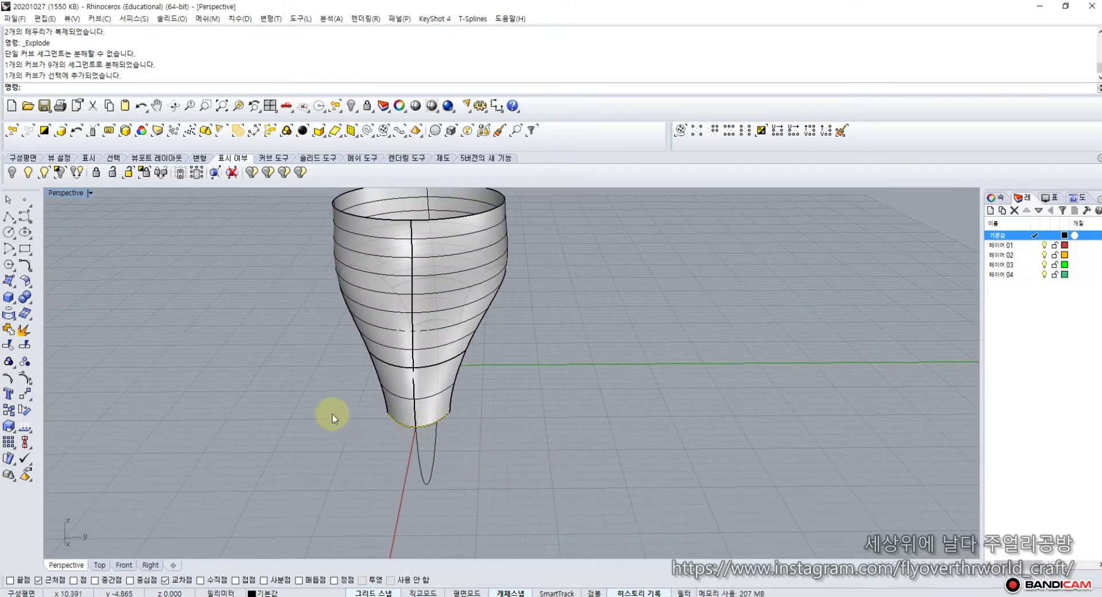
left_click(12, 328)
Step: Sweep the lower shank along the half-circle rail, using the duplicated curves at both shoulder ends as cross sections
right_click_drag(206, 373, 322, 344)
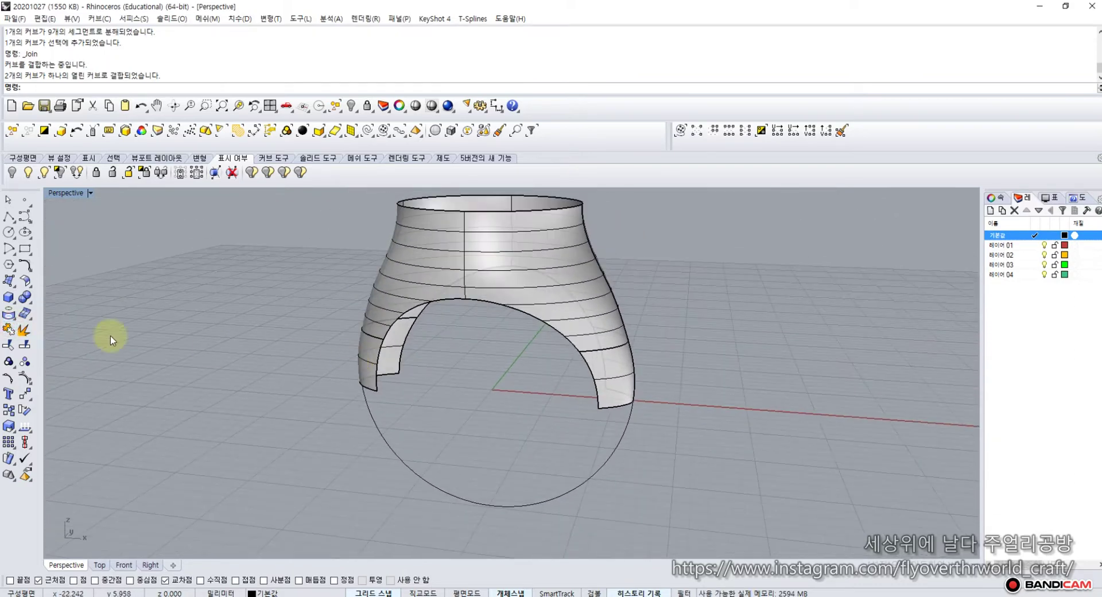
left_click(12, 287)
left_click(58, 319)
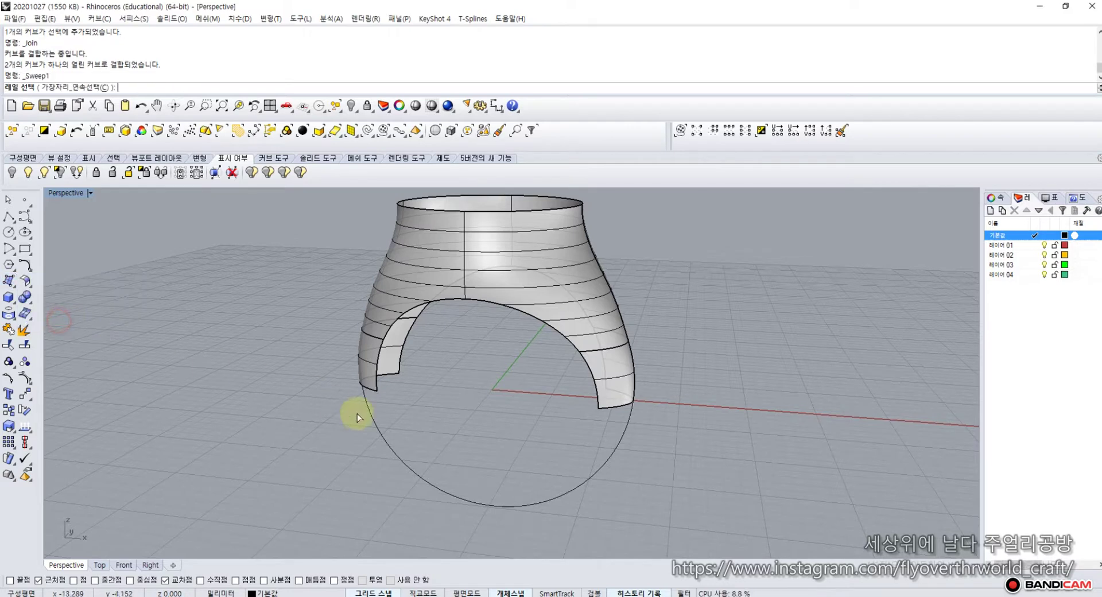
left_click(381, 429)
left_click(371, 391)
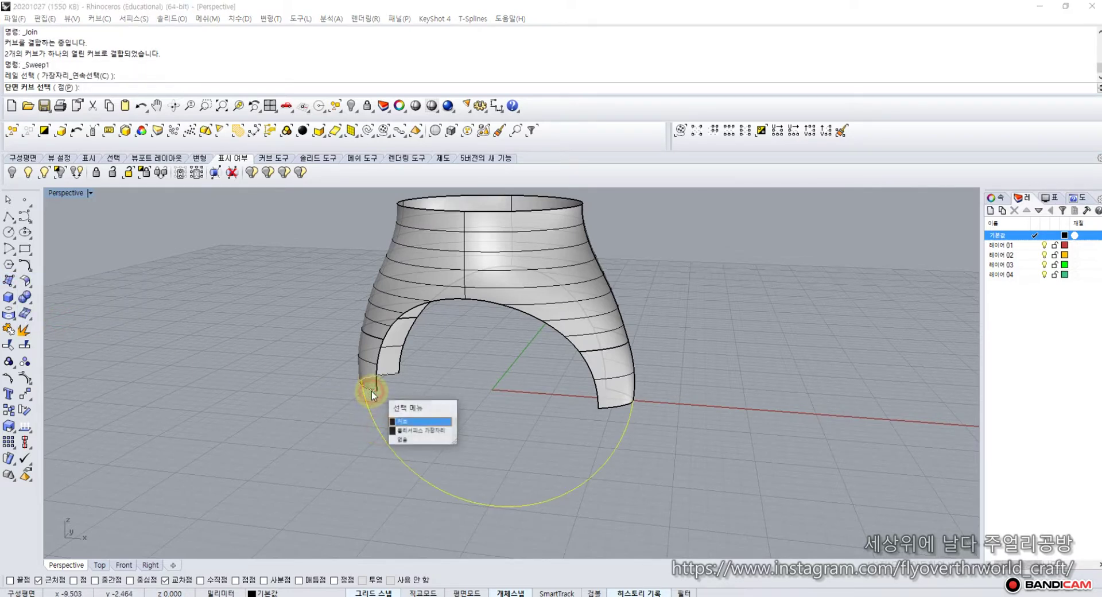
left_click(403, 423)
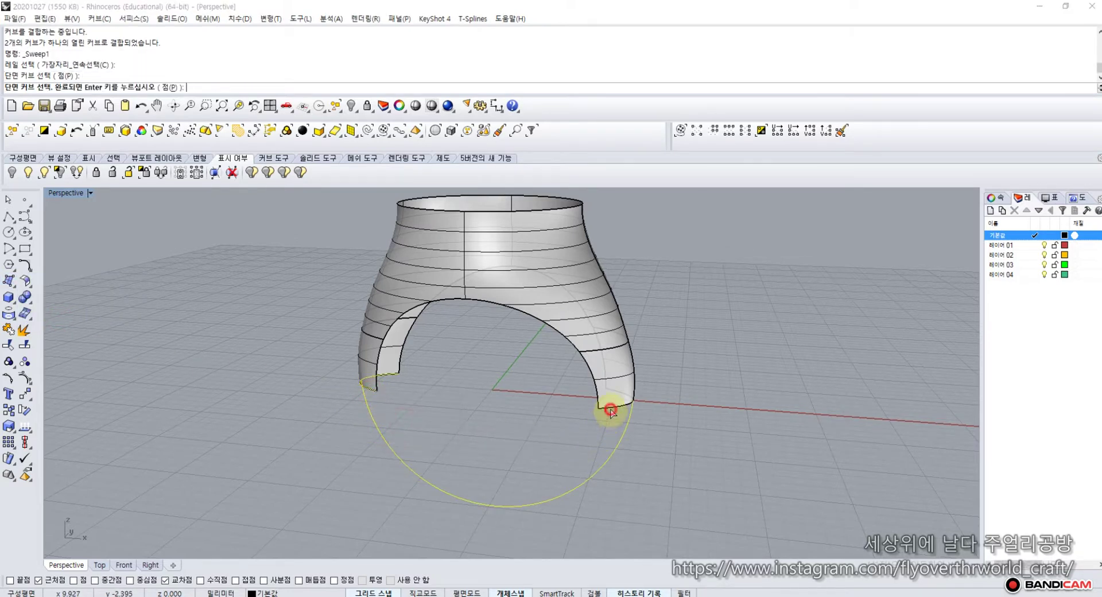
left_click(625, 430)
left_click(641, 441)
right_click(295, 342)
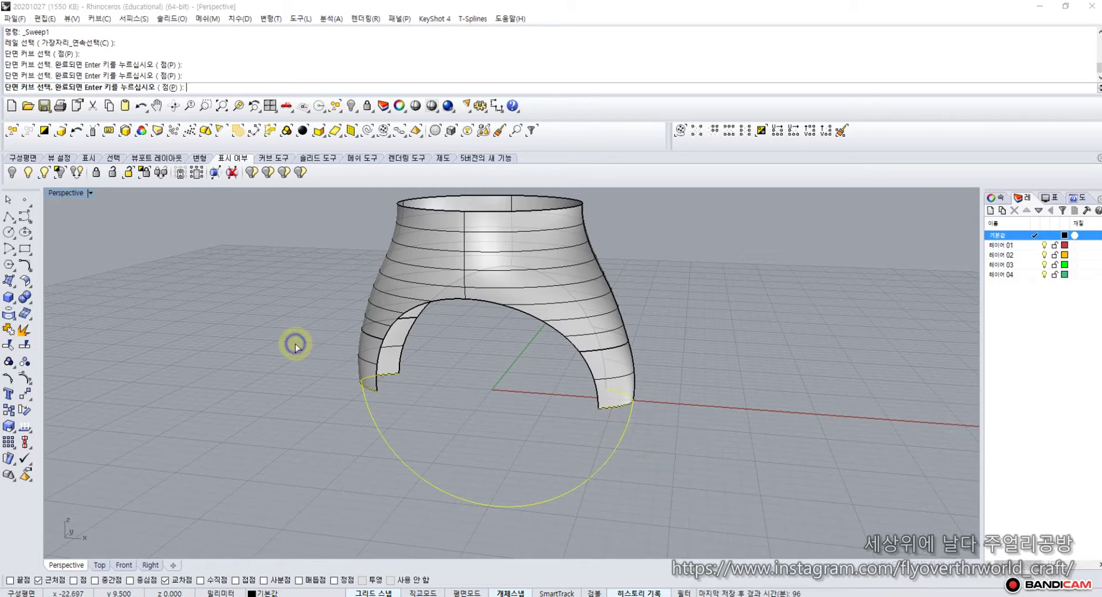
key("Return")
Step: Join the shoulder polysurface and the swept shank surface into a single polysurface
mouse_move(287, 399)
right_mouse_down()
mouse_move(241, 361)
mouse_move(216, 396)
mouse_move(290, 412)
mouse_move(364, 388)
mouse_move(283, 414)
right_mouse_up()
left_click(389, 299)
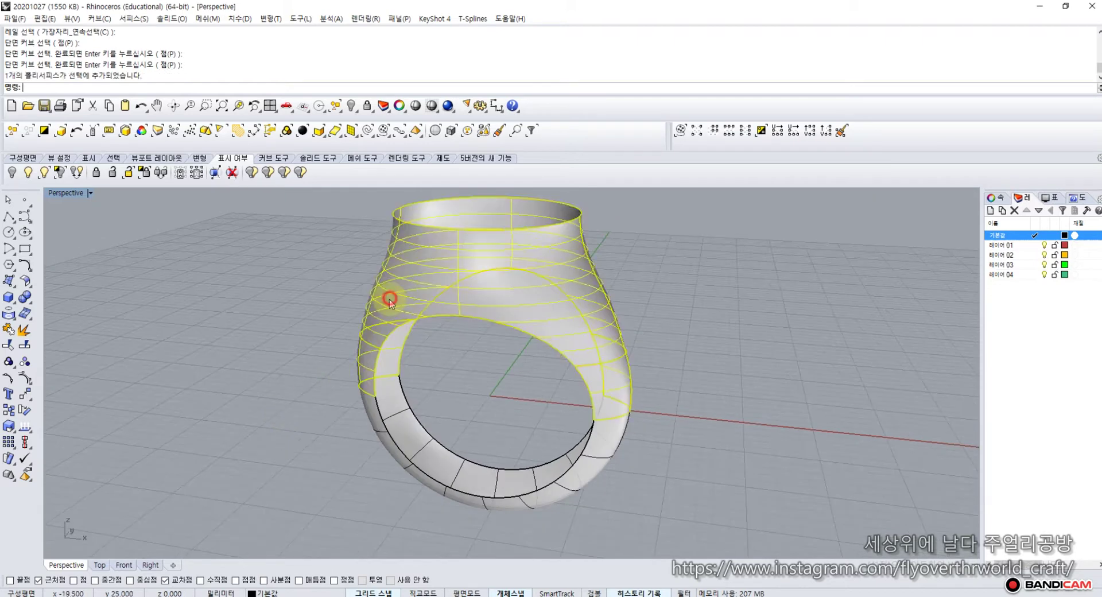
left_click(395, 416, "shift")
left_click(24, 330)
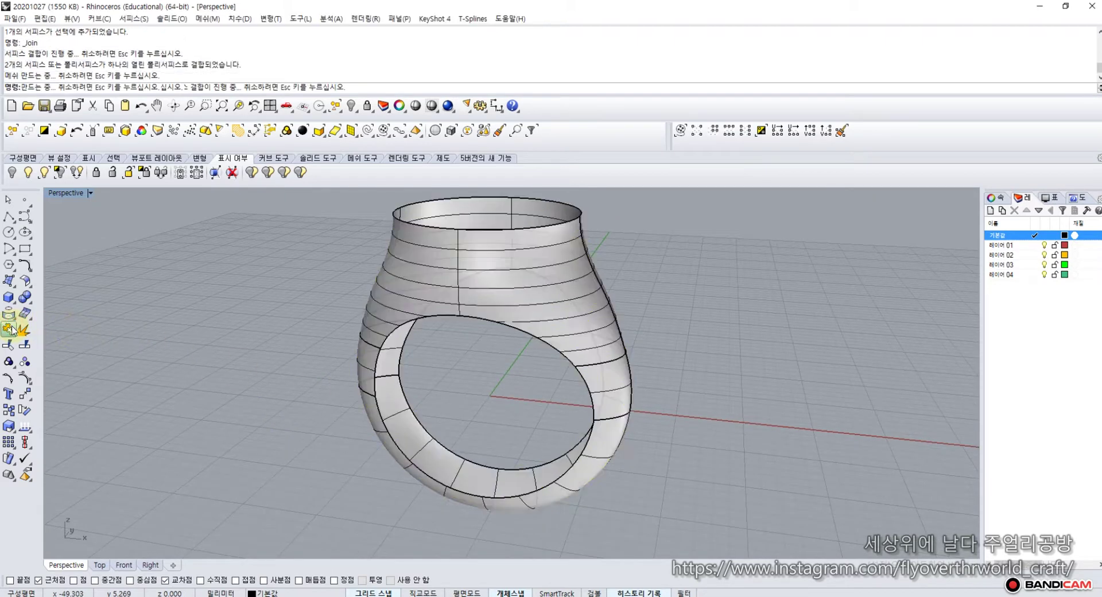
left_click(282, 360)
right_click_drag(281, 360, 235, 343)
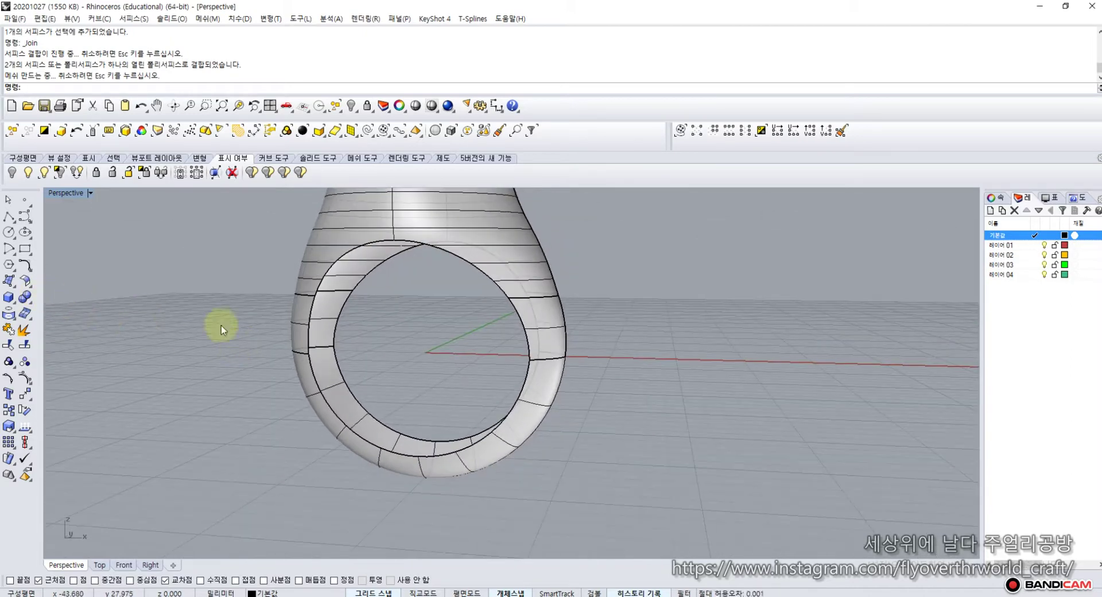
left_click(341, 321)
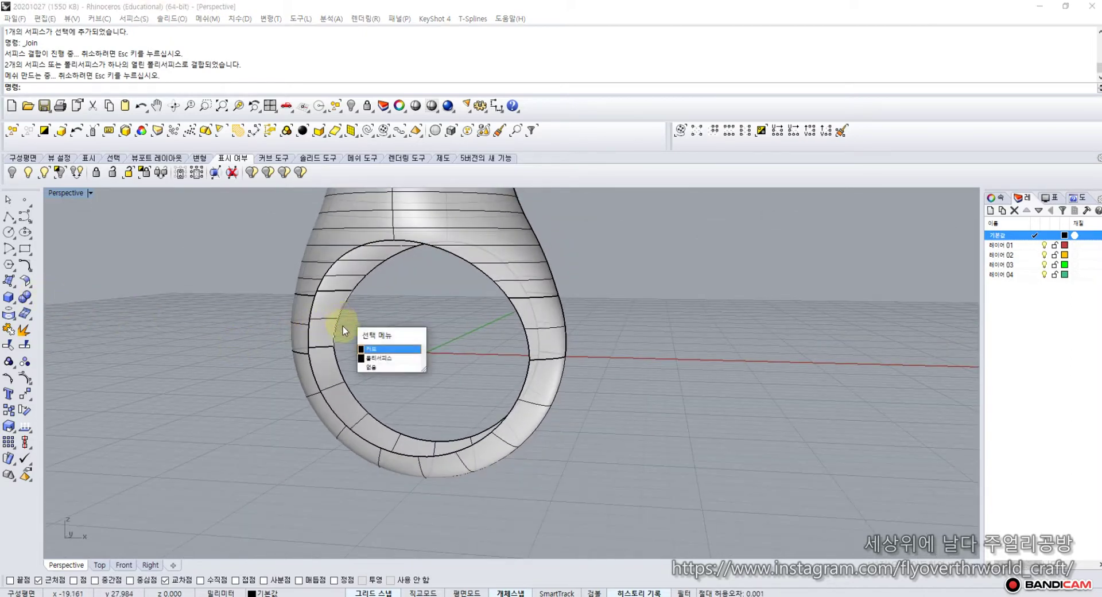
left_click(373, 349)
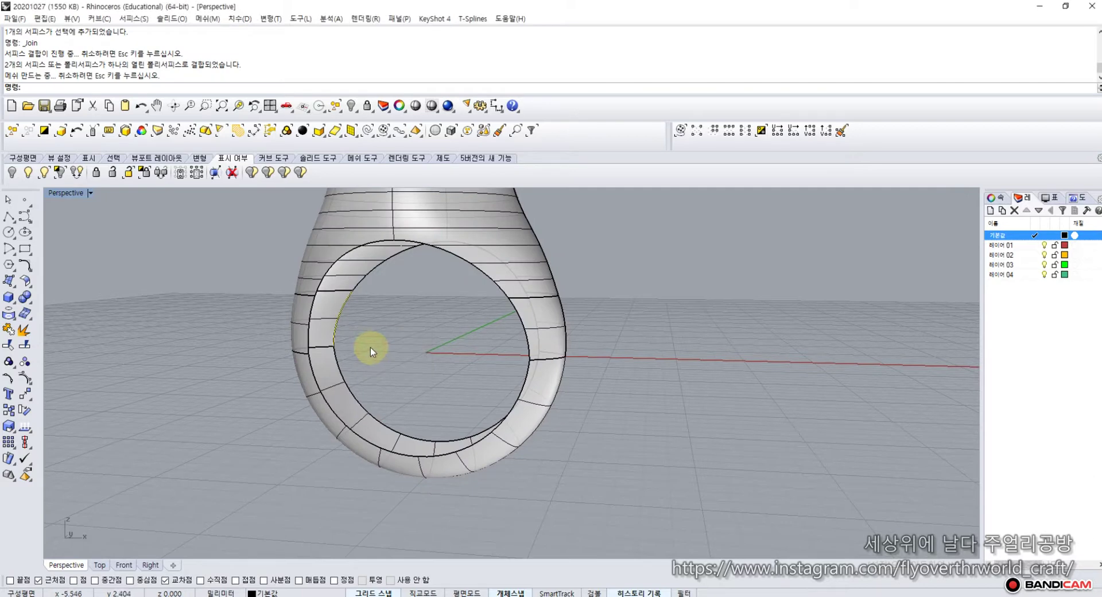
key("Escape")
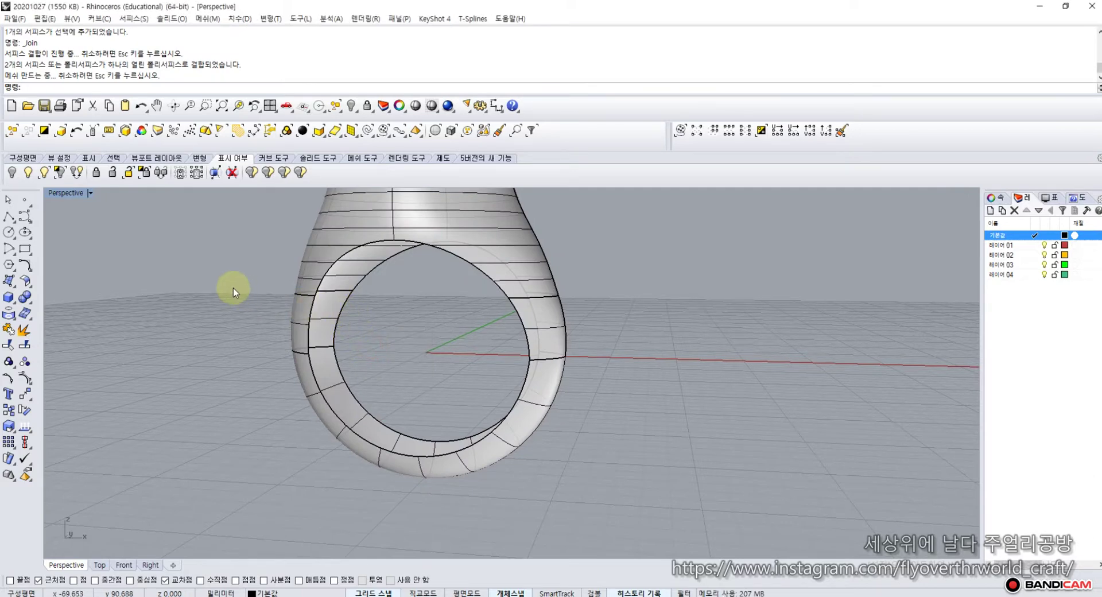
Step: Select all the construction curves in the model and delete them
scroll(233, 287, "down", 3)
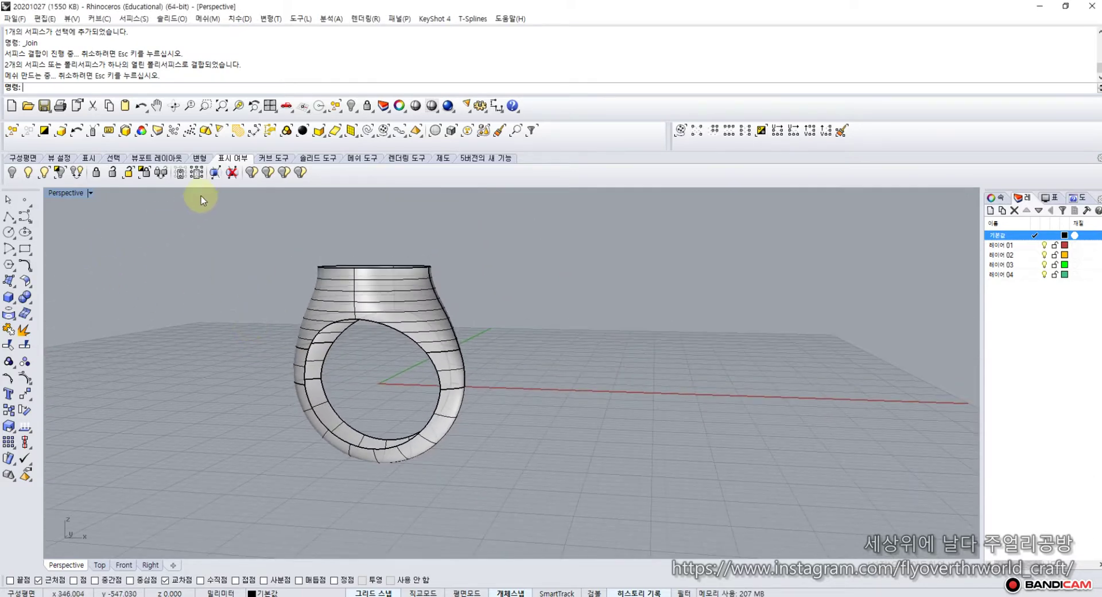
left_click(113, 158)
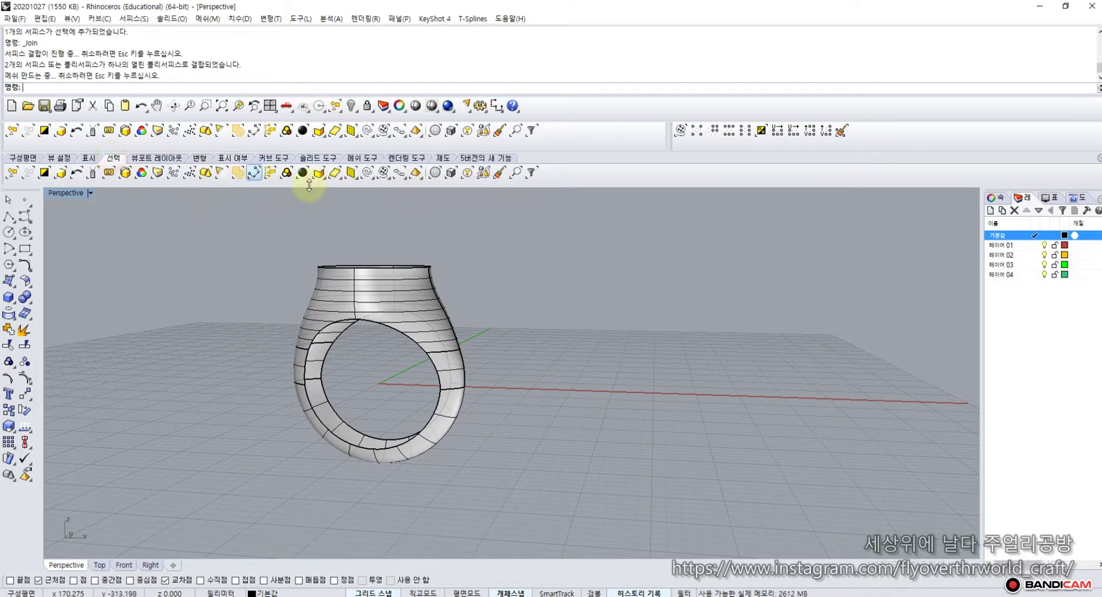
left_click(367, 173)
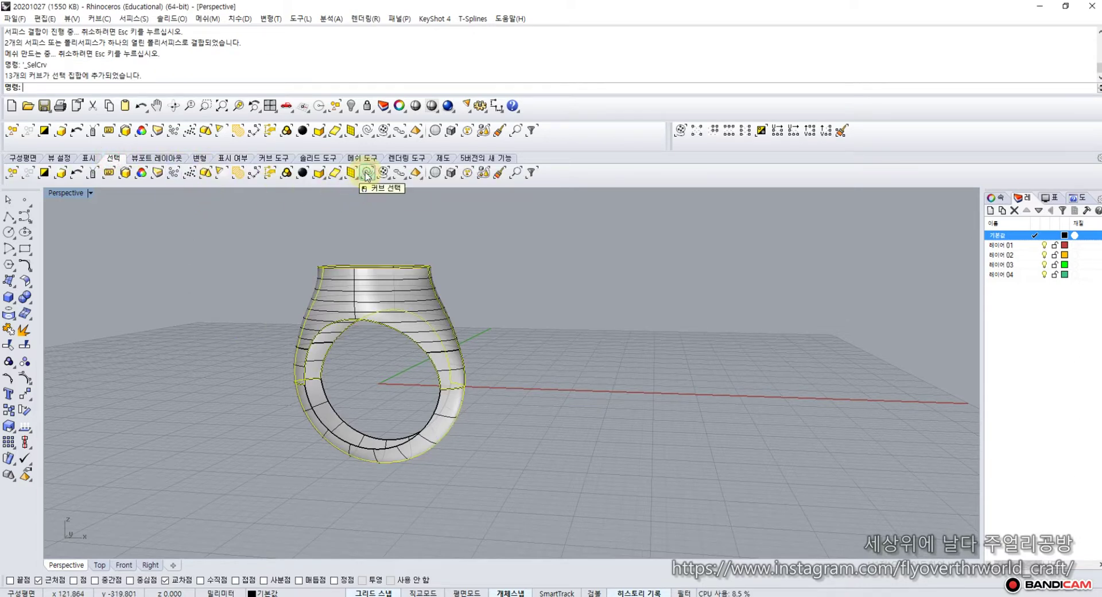
key("Delete")
left_click(326, 336)
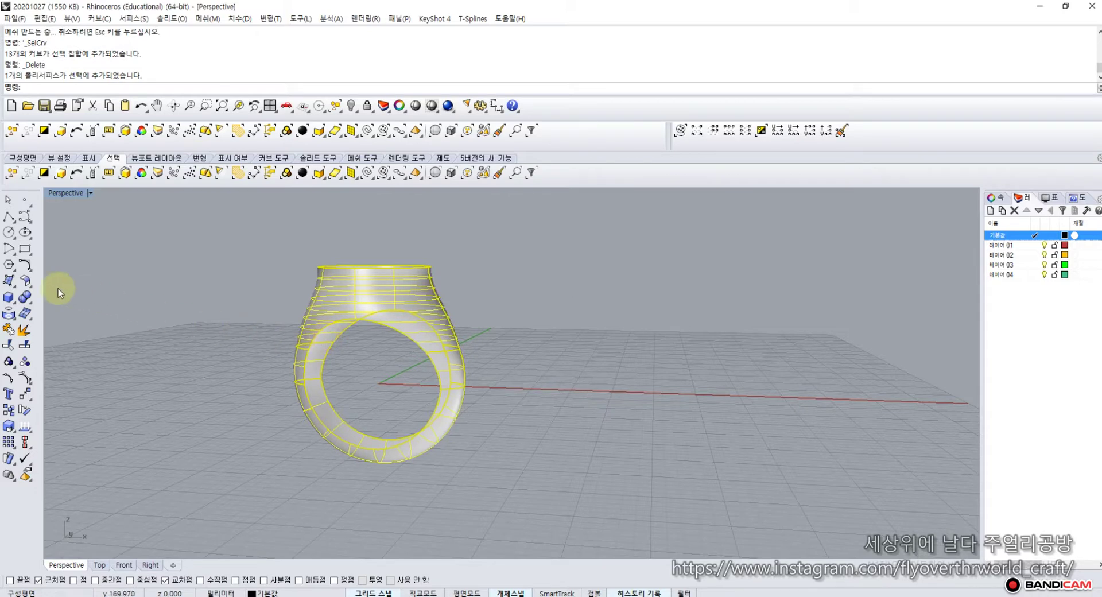
left_click(11, 318)
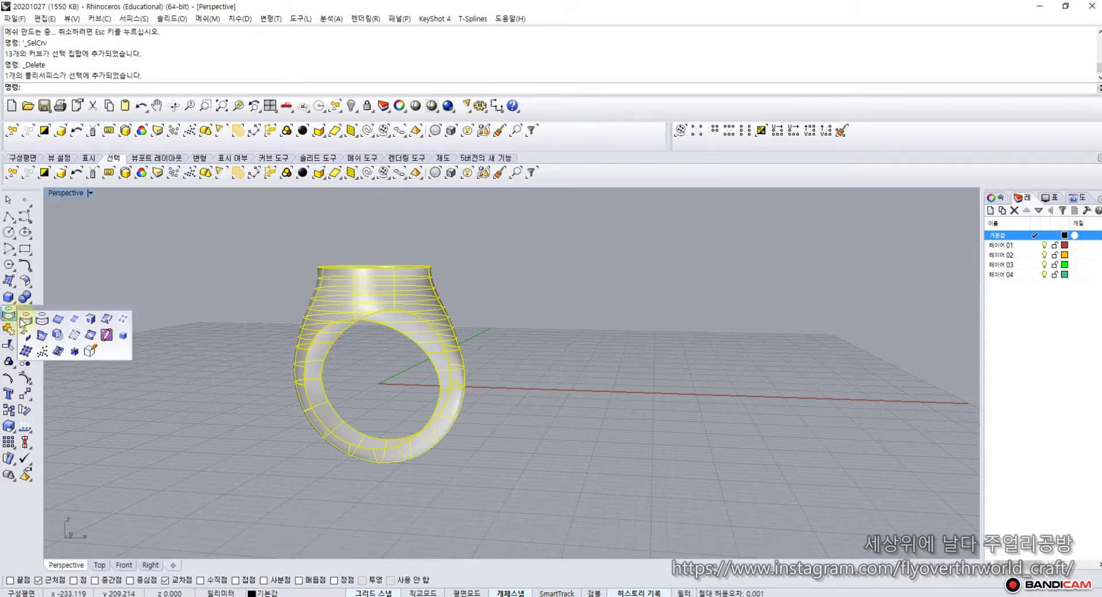
left_click(56, 321)
left_click(305, 376)
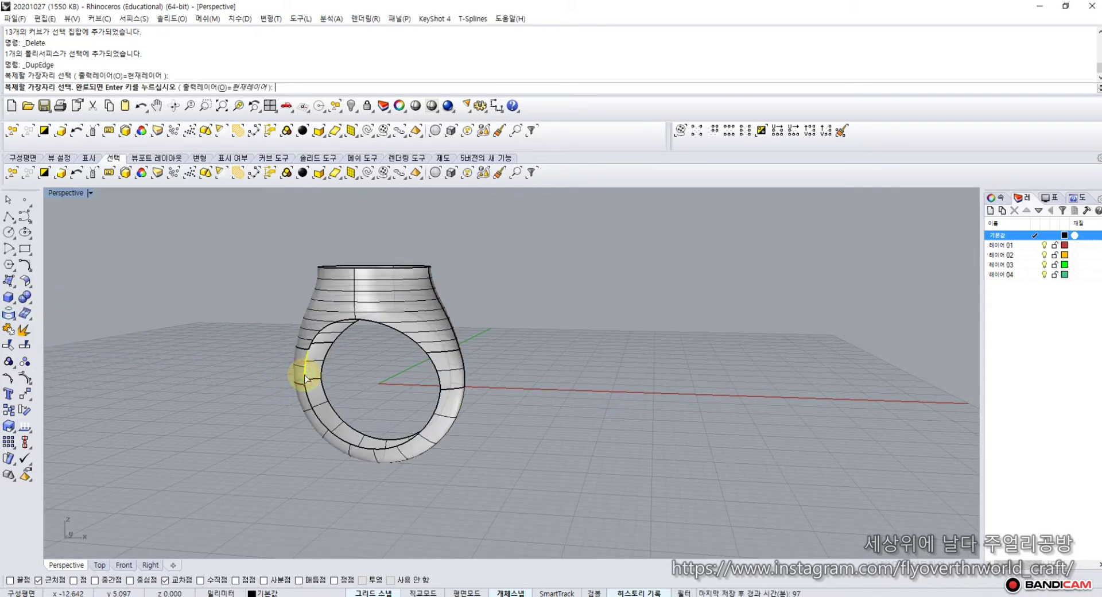
left_click(311, 348)
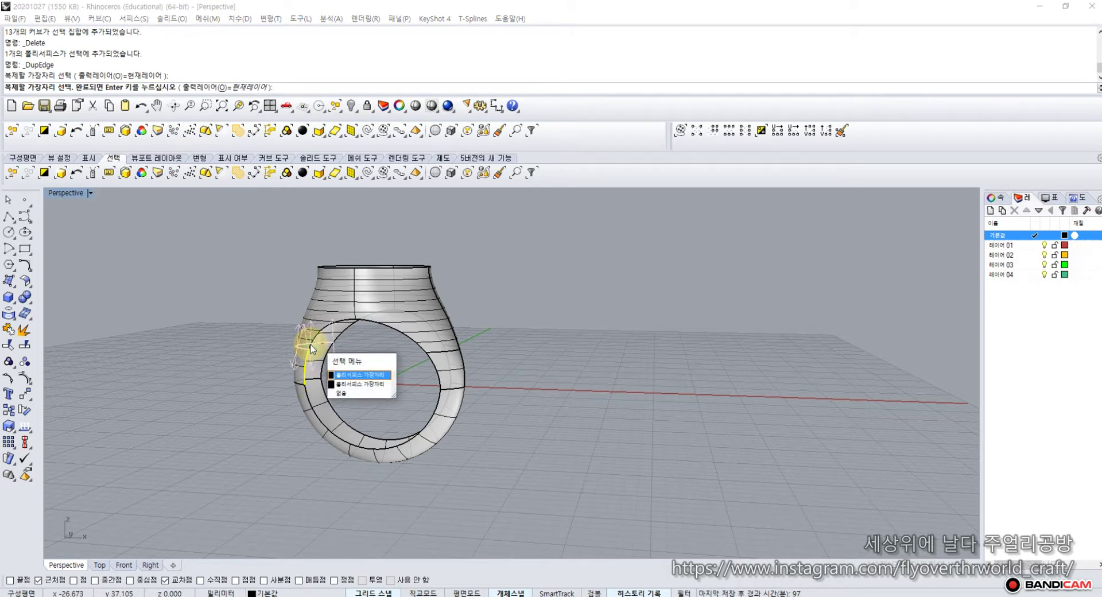
left_click(341, 392)
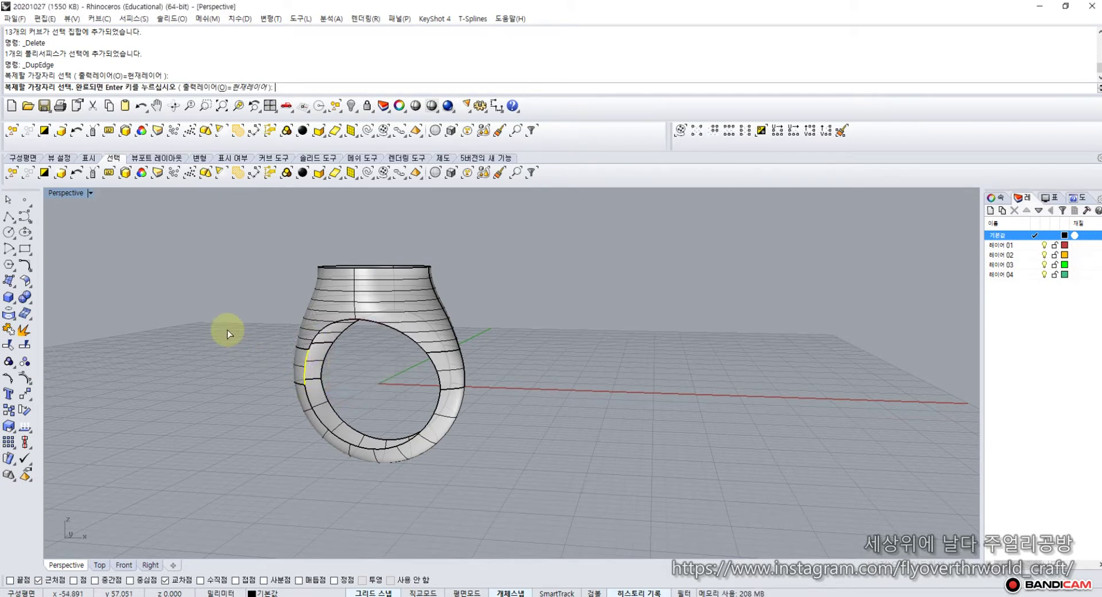
left_click(8, 202)
Step: Duplicate the open borders of the ring polysurface at the top opening and both sides of the finger hole
left_click(15, 321)
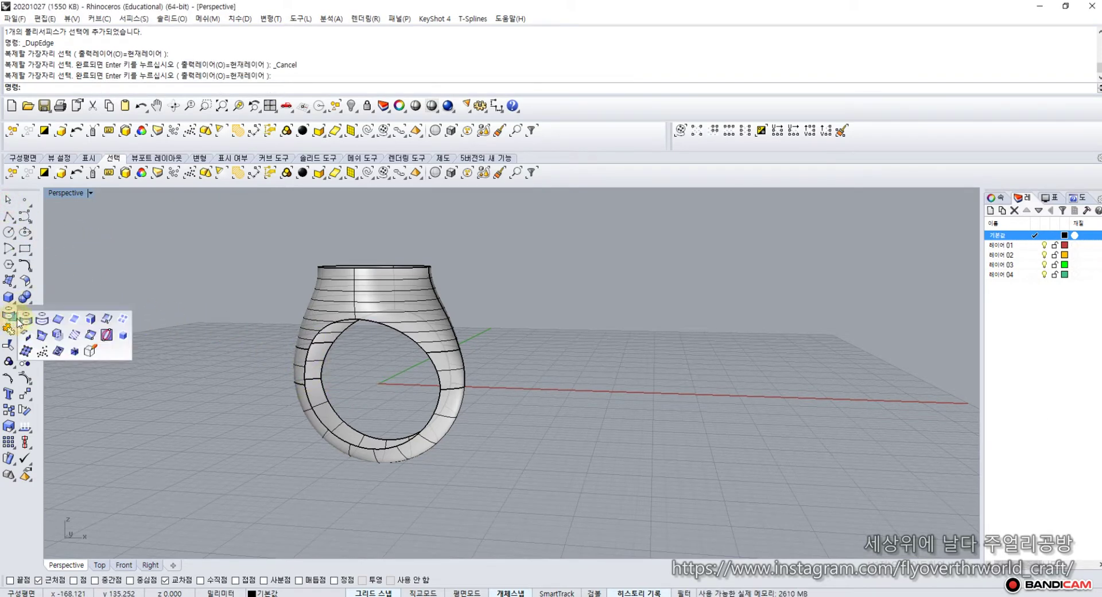
left_click(78, 323)
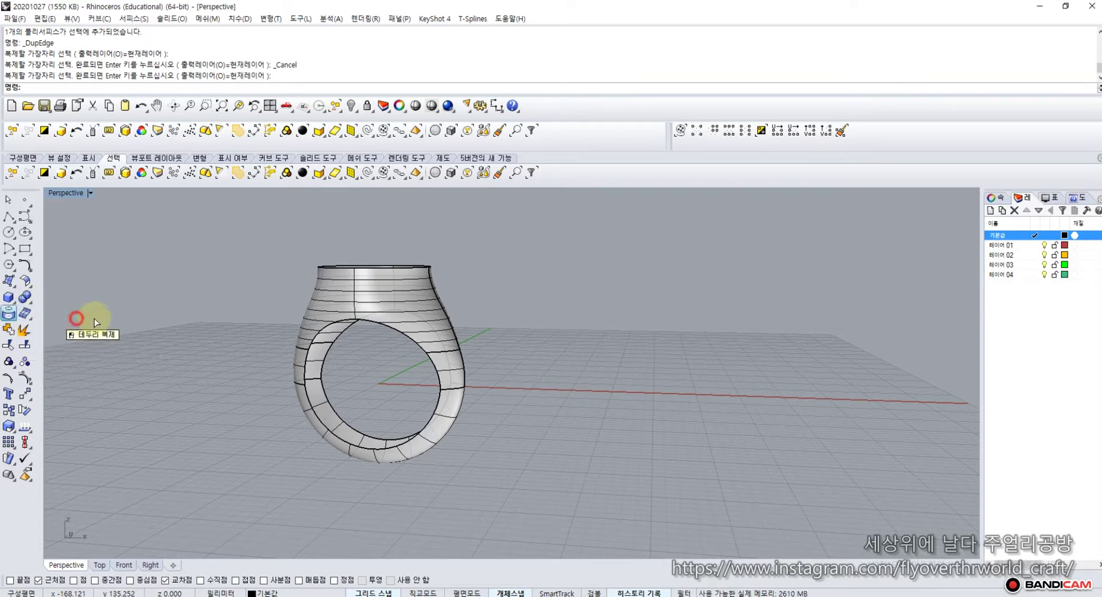
left_click(322, 312)
key("Return")
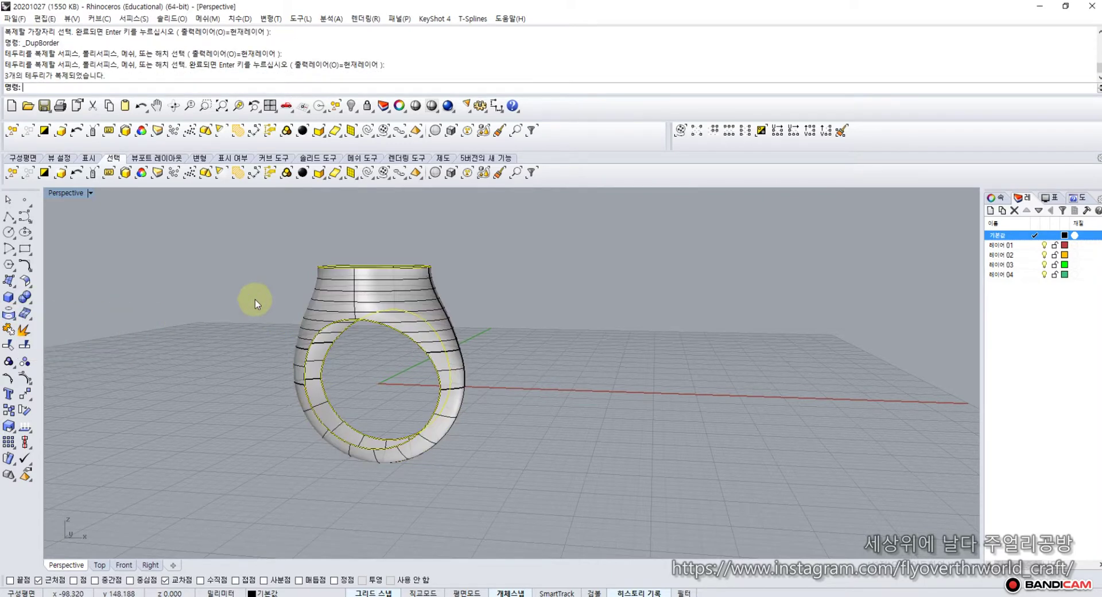
Step: Loft an inner surface between the two duplicated border curves around the finger hole
right_click_drag(219, 332, 108, 309)
left_click(16, 285)
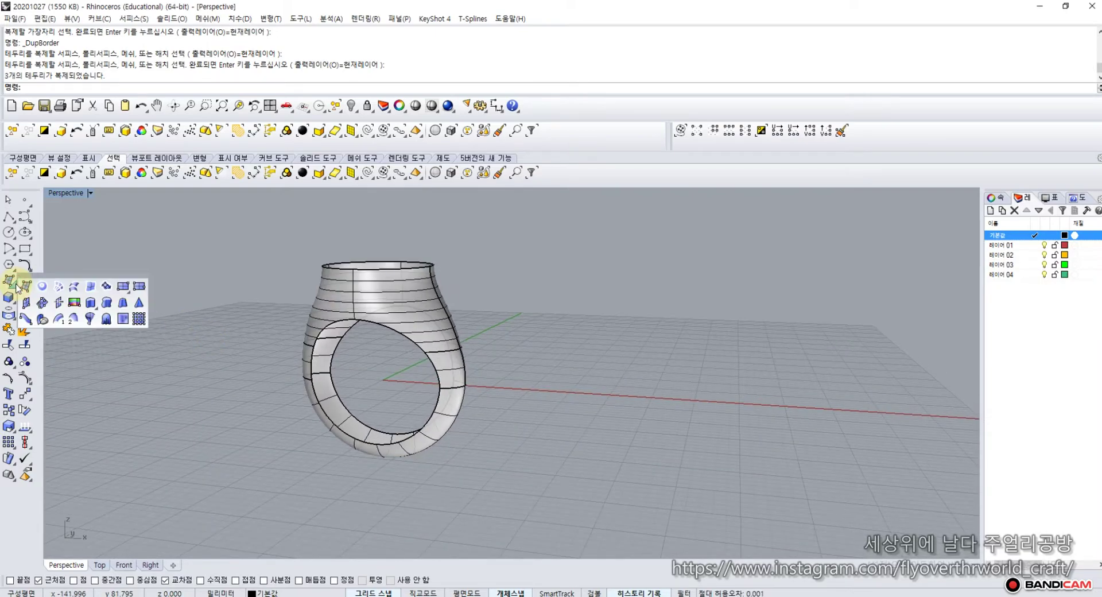
left_click(72, 287)
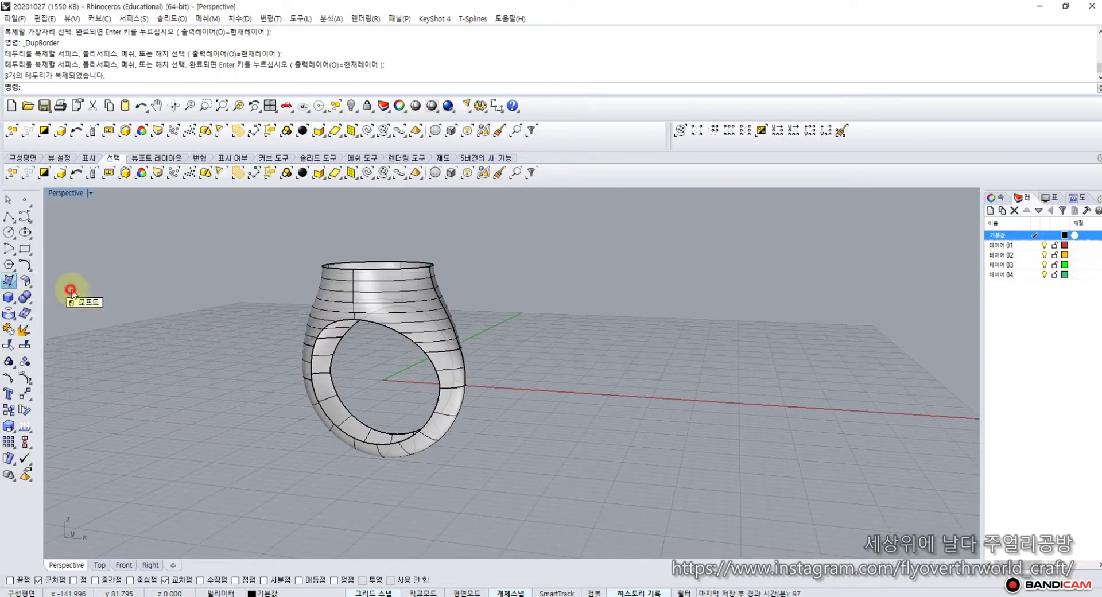
left_click(333, 363)
left_click(369, 393)
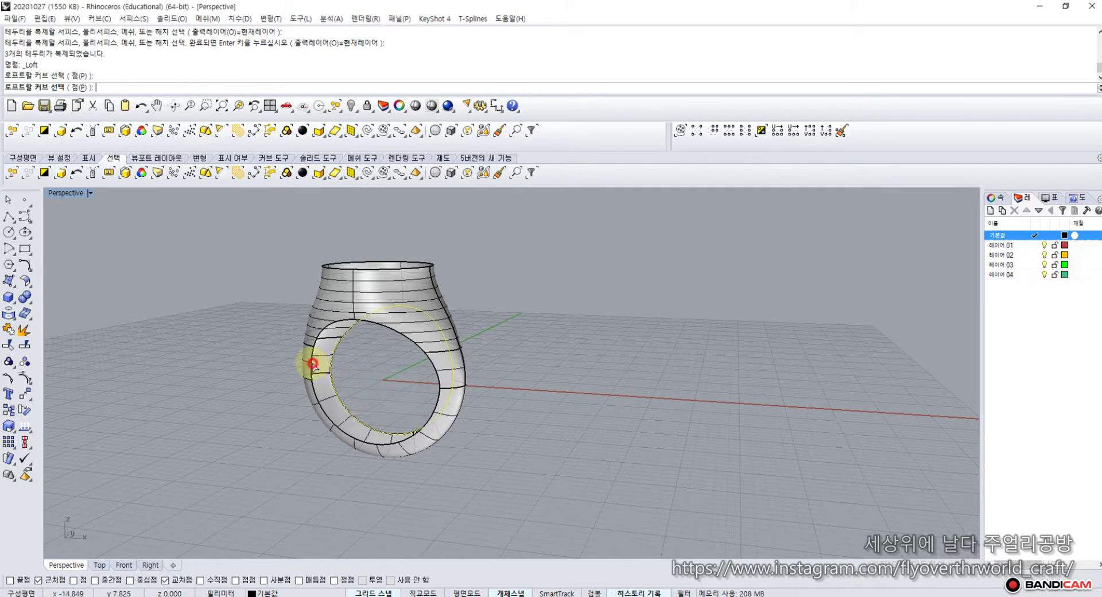
left_click(331, 376)
left_click(342, 394)
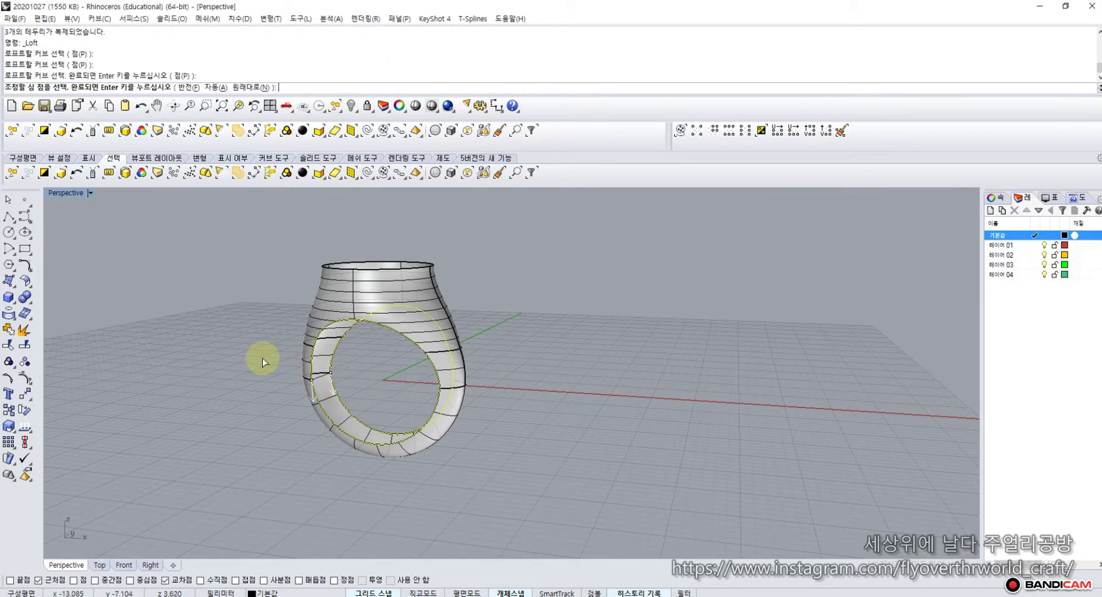
right_click(263, 359)
key("Return")
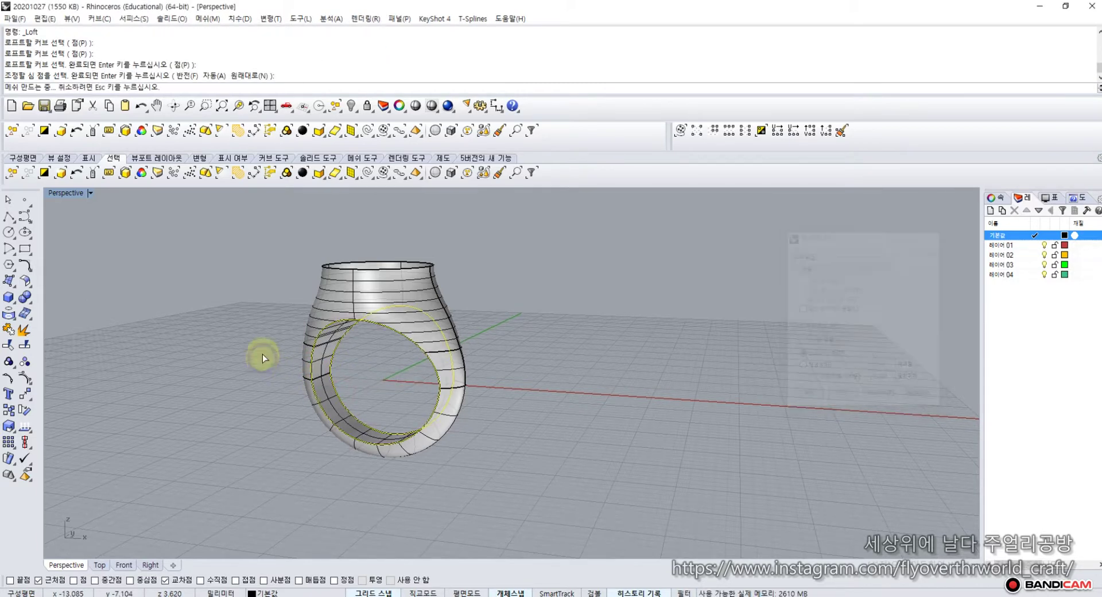
Step: Cap the ring's round top opening with a planar surface built from its border curve
right_click_drag(253, 295, 251, 341)
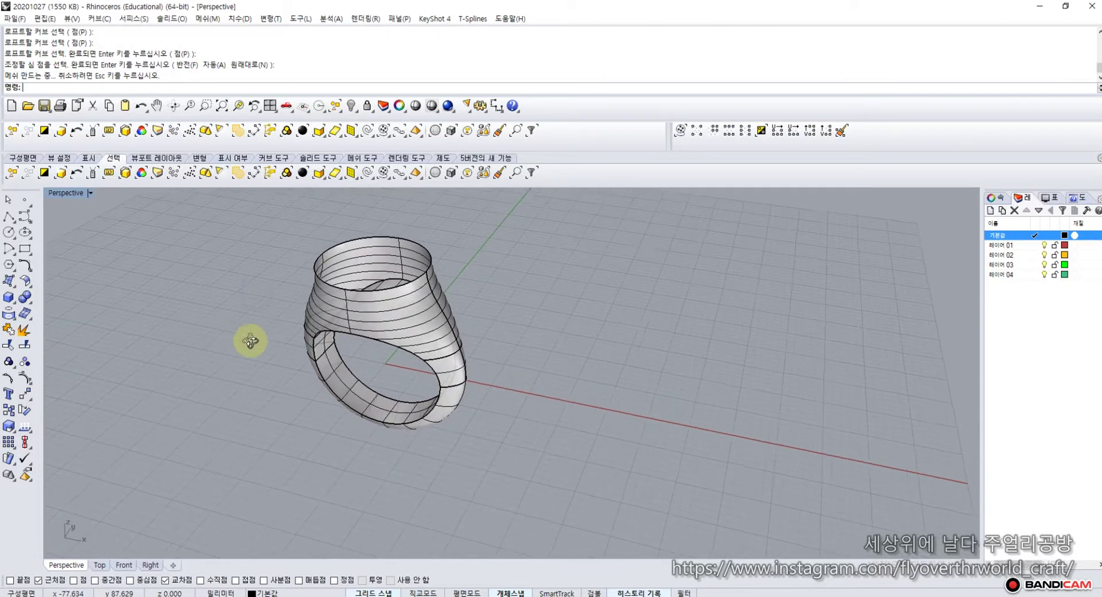
left_click(15, 284)
left_click(41, 286)
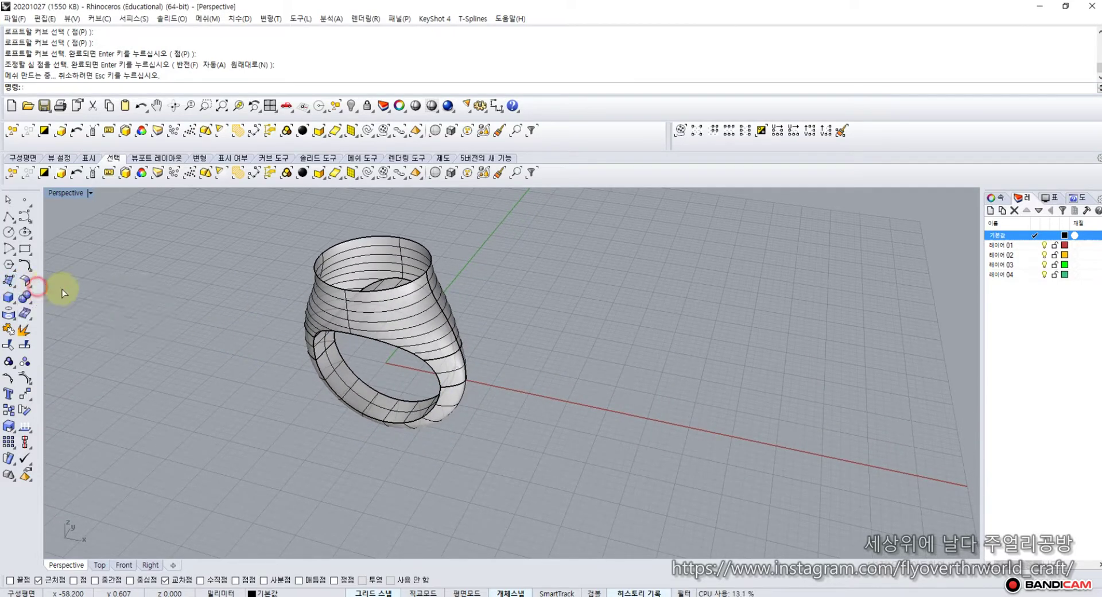
left_click(353, 238)
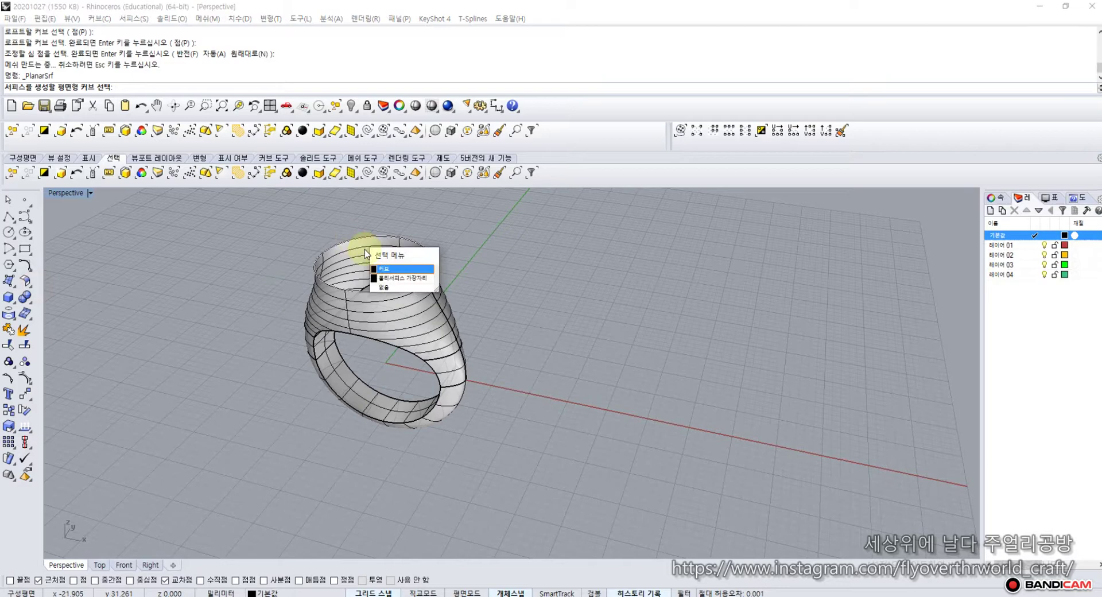
left_click(394, 274)
right_click(289, 242)
right_click(290, 242)
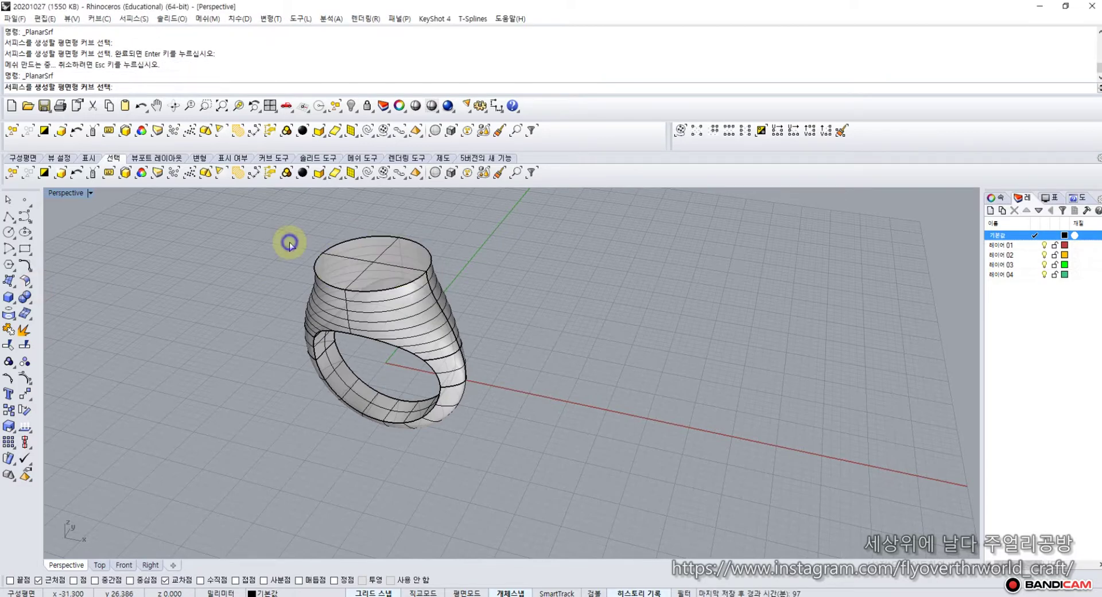
right_click_drag(283, 248, 398, 277, "shift")
left_click_drag(534, 364, 752, 513)
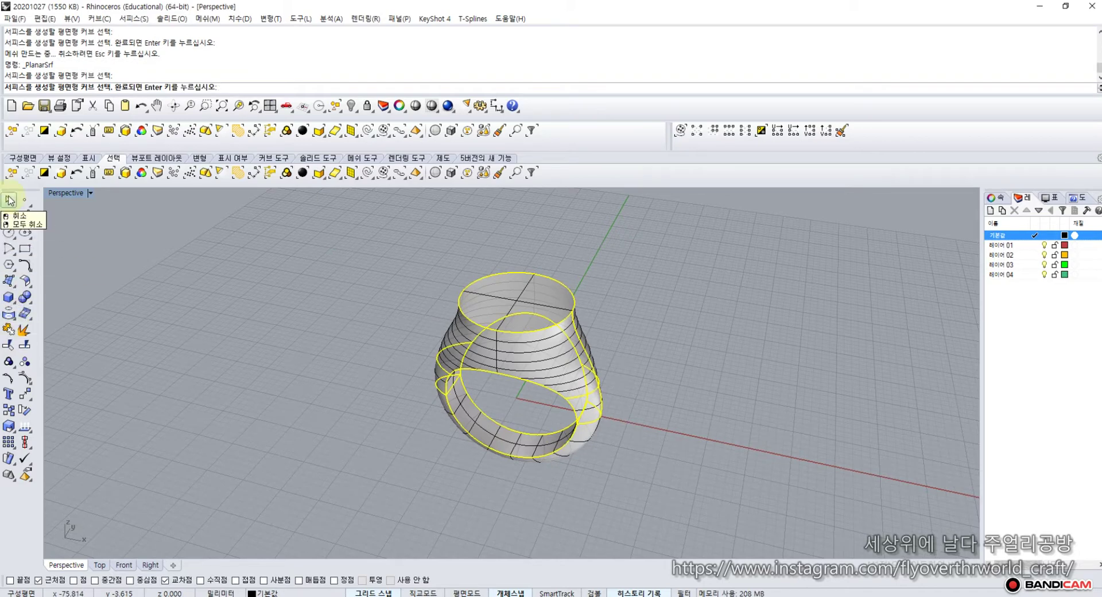
key("Escape")
Step: Join the ring body, the inner lofted surface and the planar top into one closed polysurface
left_click(155, 256)
left_click_drag(400, 252, 779, 558)
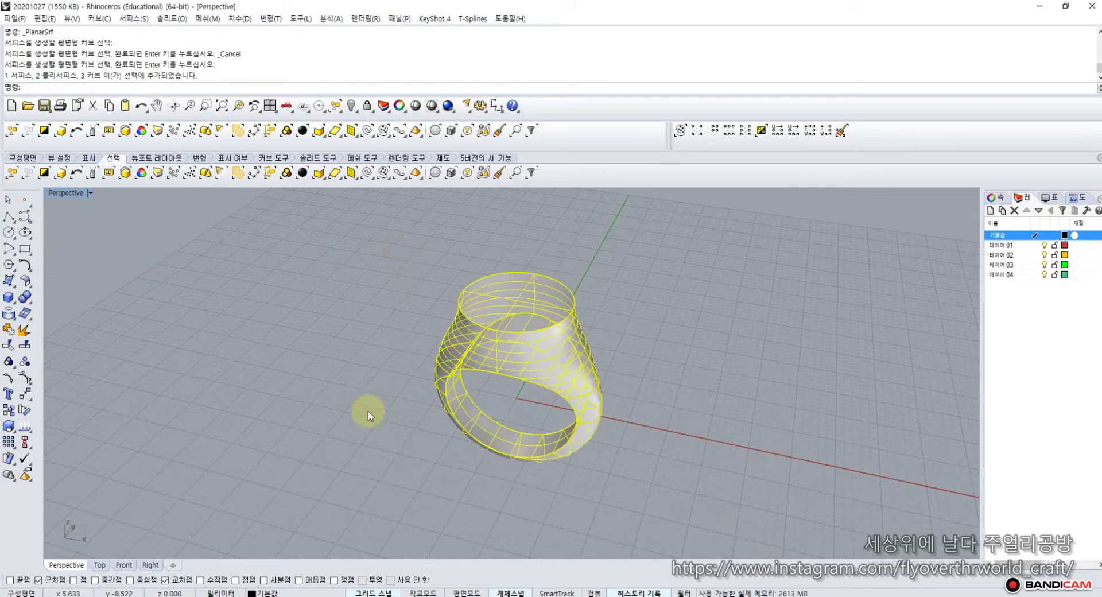
left_click(8, 330)
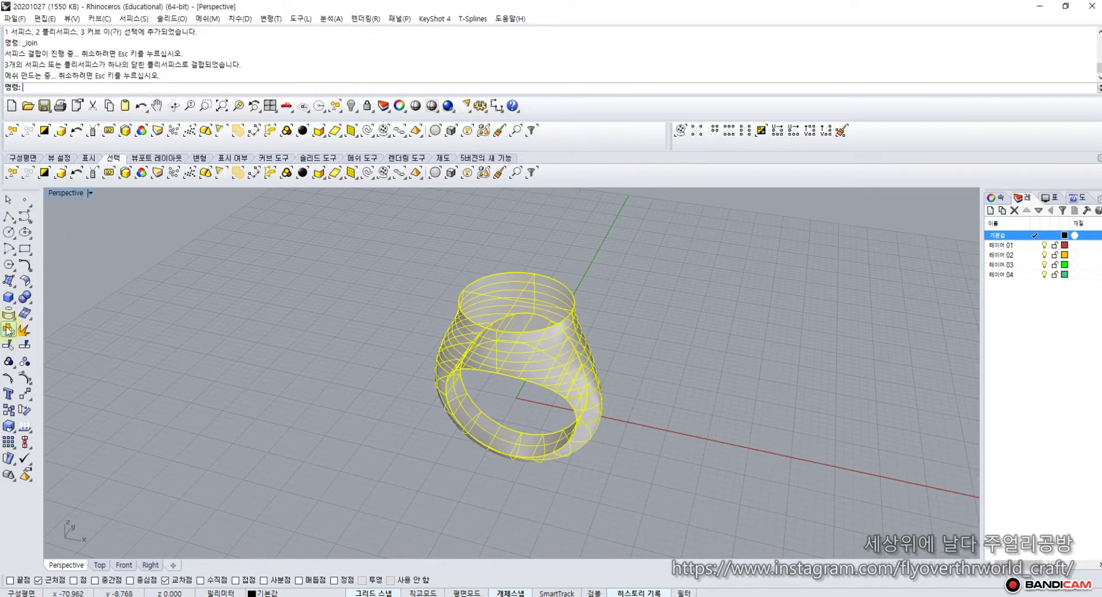
left_click(310, 351)
right_click_drag(363, 351, 340, 332)
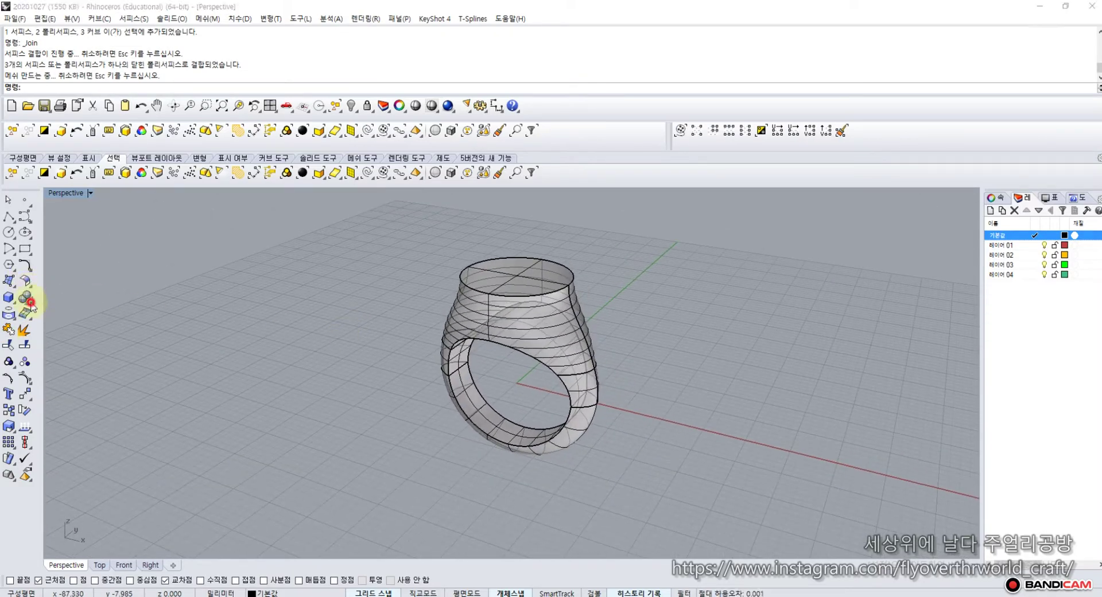
left_click(30, 303)
left_click(112, 320)
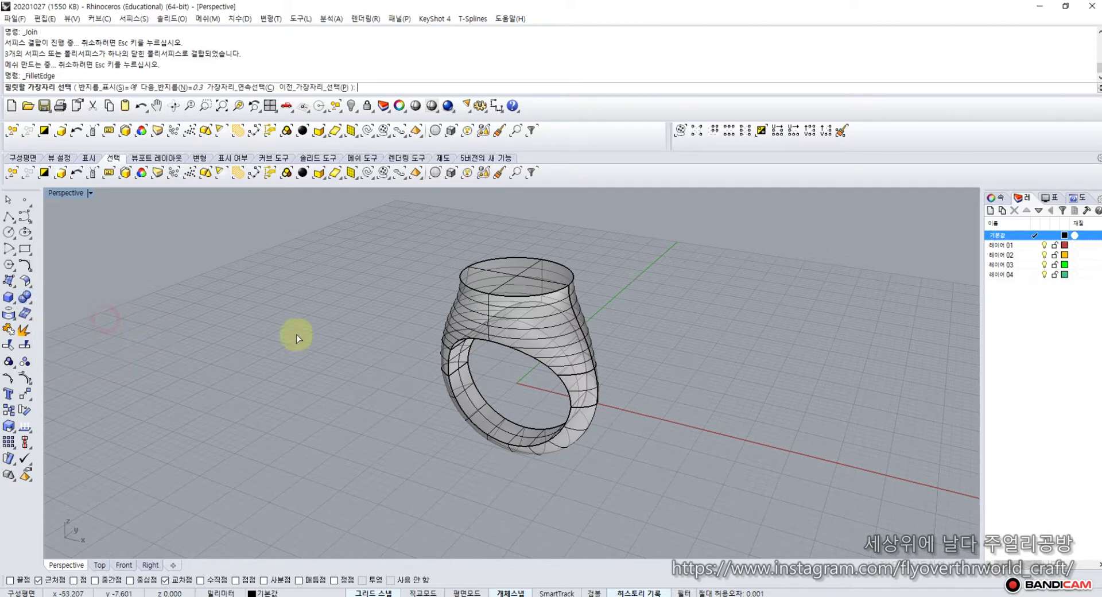
left_click(463, 282)
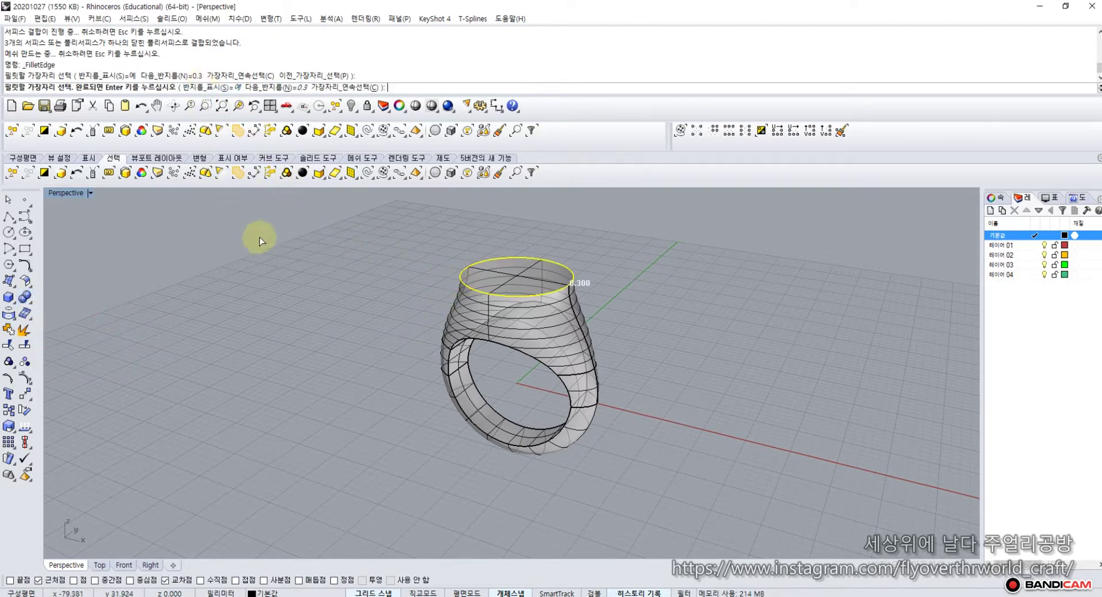
key("Escape")
Step: Fillet the round edge of the ring's flat top with a radius of 1 mm
key("Return")
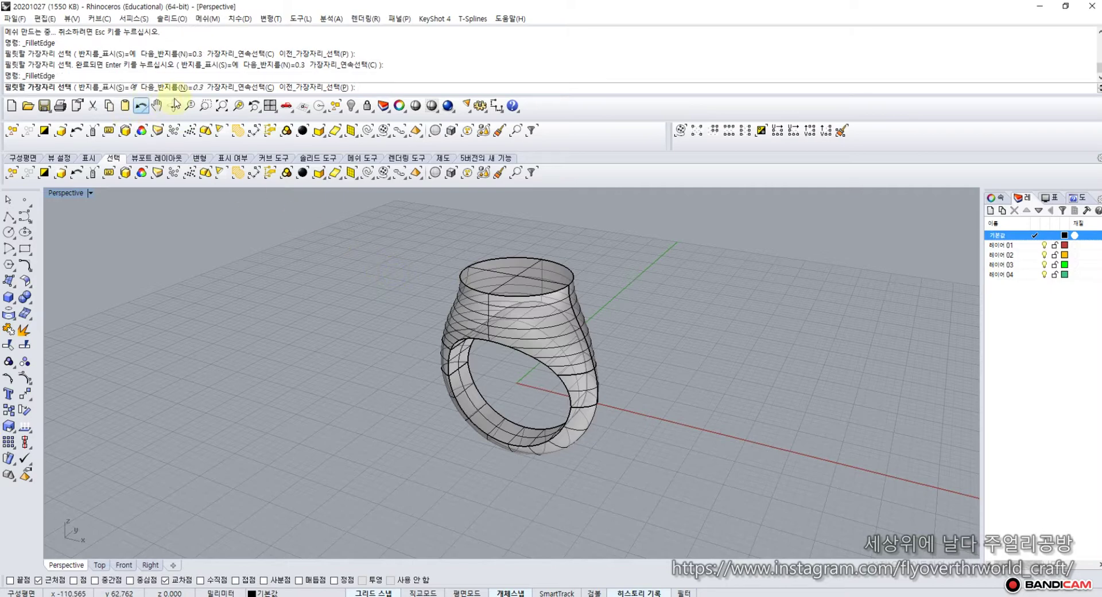
left_click(167, 87)
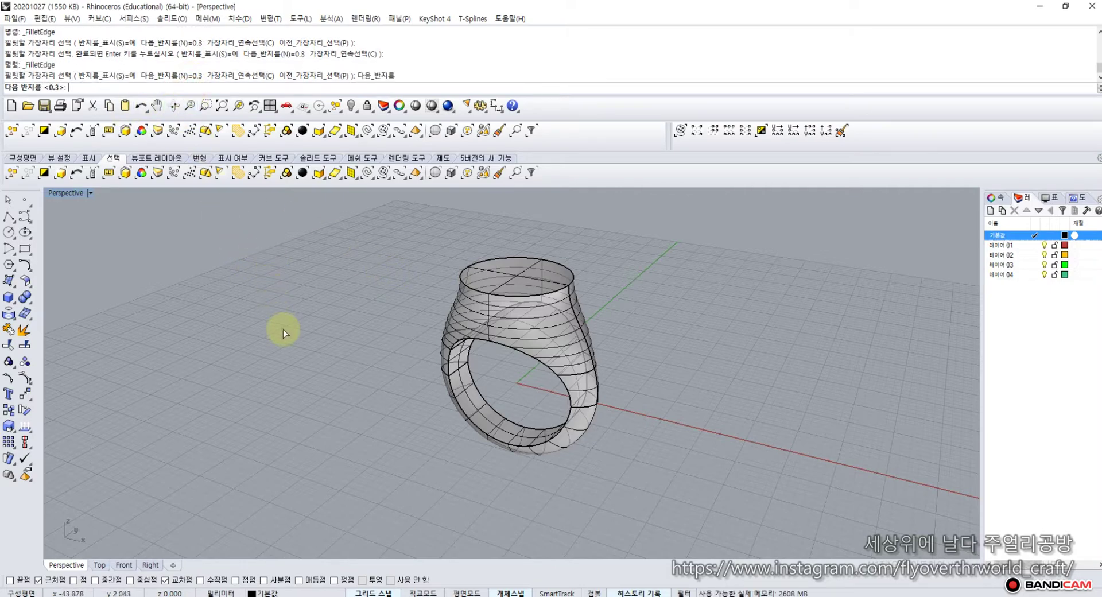
scroll(452, 268, "up", 3)
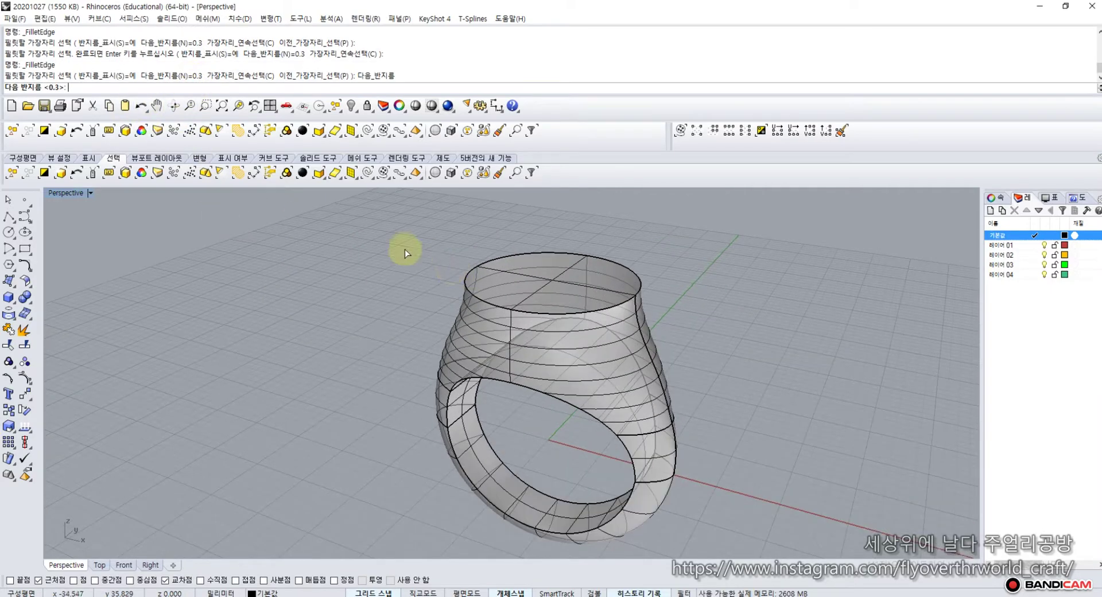
double_click(77, 194)
scroll(241, 271, "up", 3)
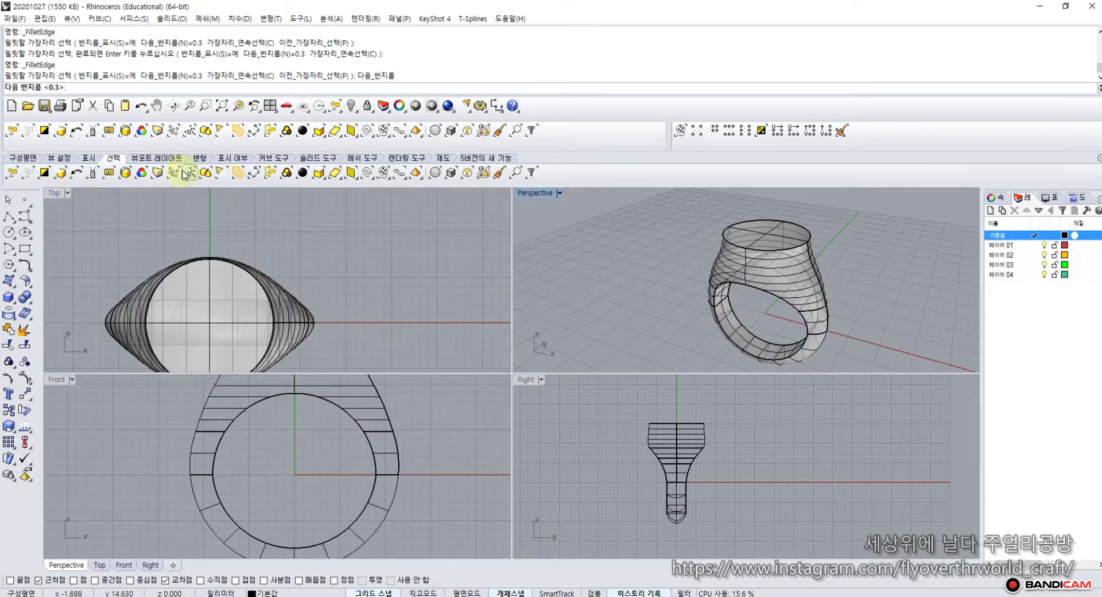
key("Return")
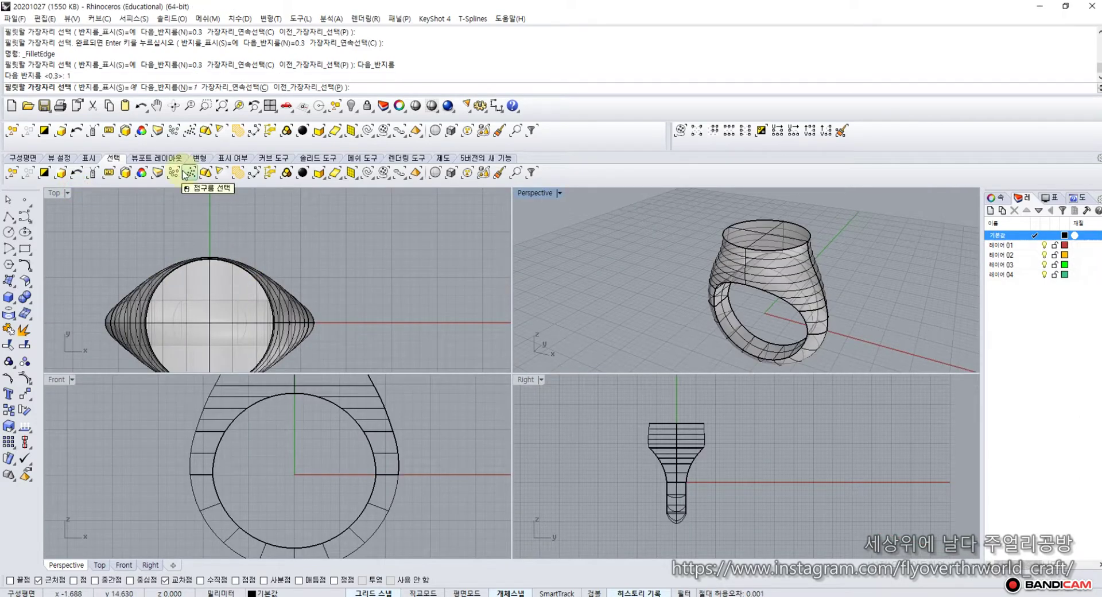
left_click(746, 224)
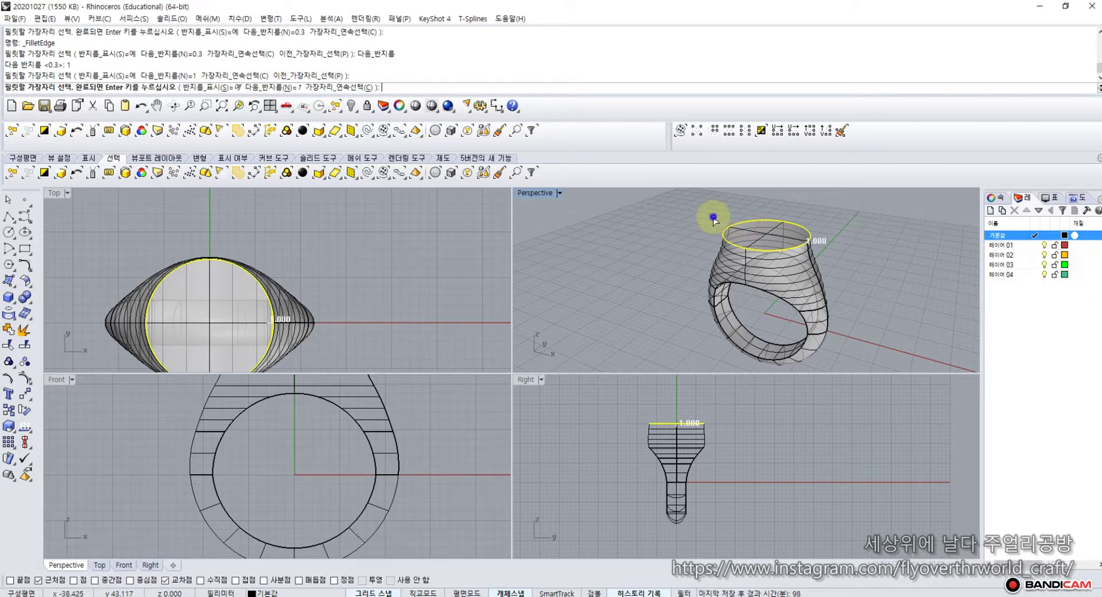
key("Return")
scroll(792, 233, "up", 6)
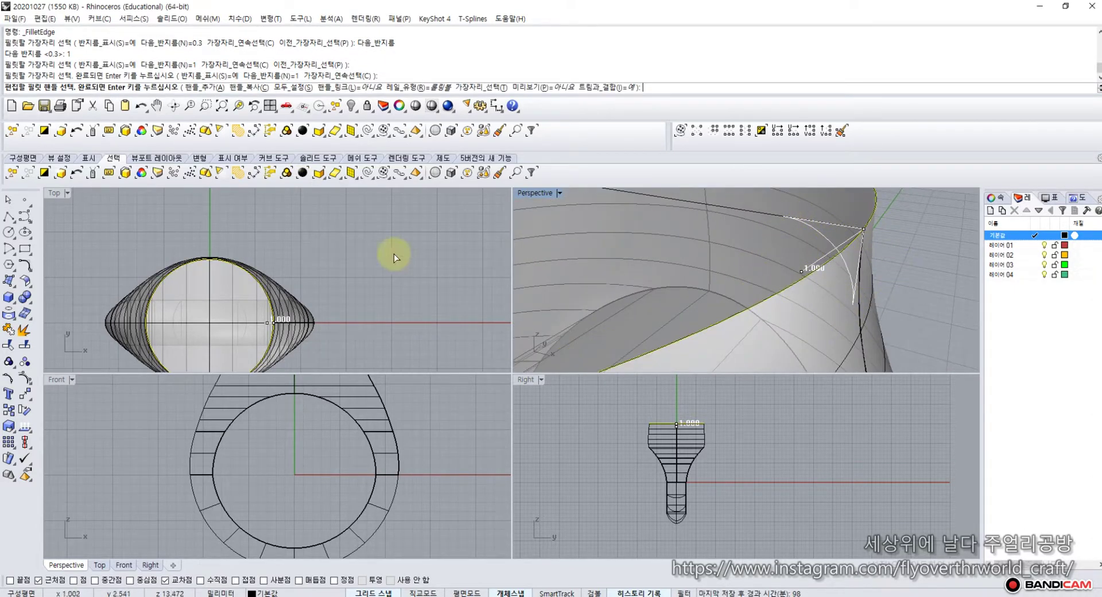
key("Return")
Step: Try to fillet both rim edges of the ring's finger hole with a radius of 1 mm
scroll(664, 270, "down", 8)
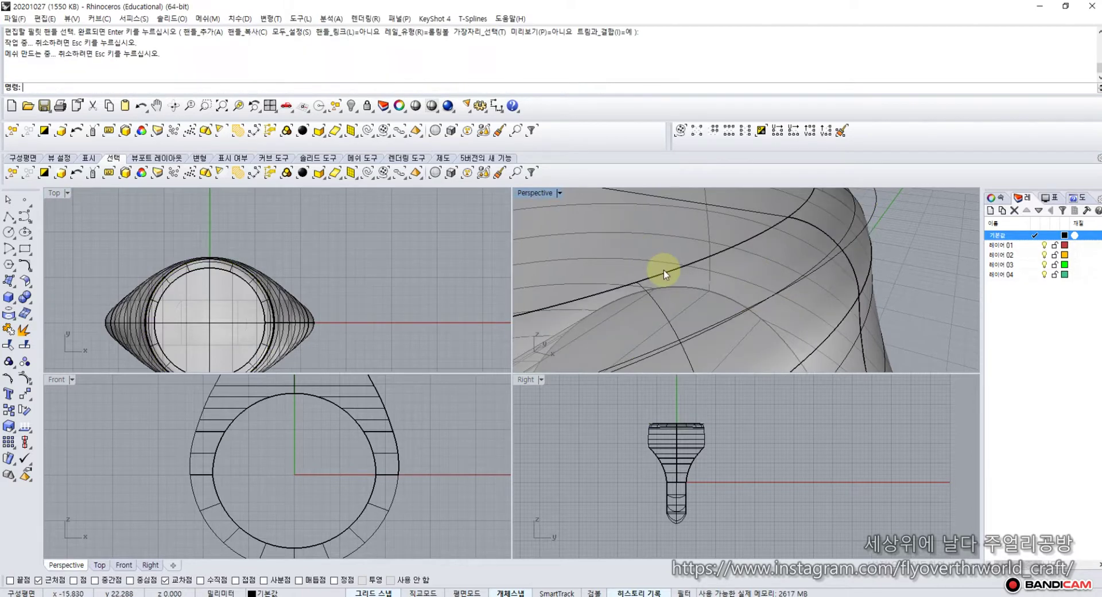
mouse_move(646, 287)
right_mouse_down()
mouse_move(684, 243)
mouse_move(663, 290)
right_mouse_up()
right_click(663, 291)
left_click(673, 280)
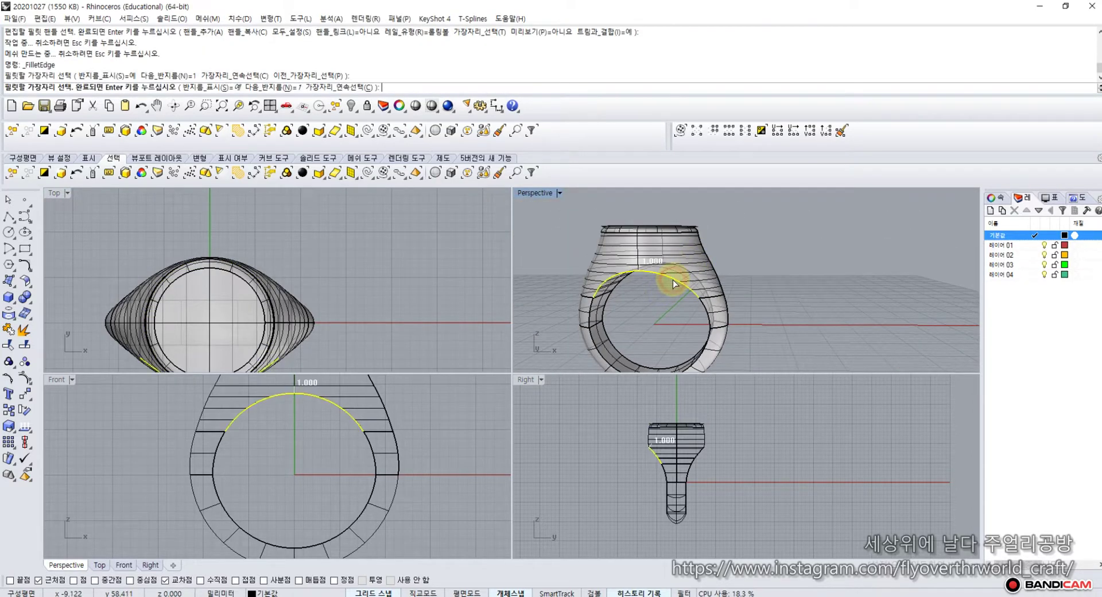
left_click(706, 308)
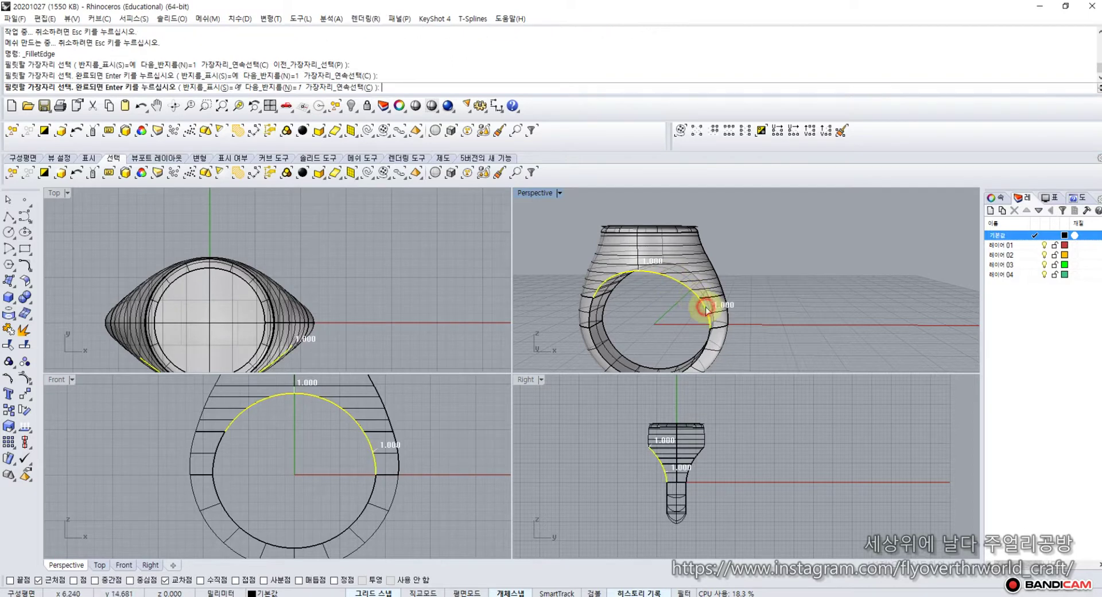
left_click(595, 317)
left_click(594, 345)
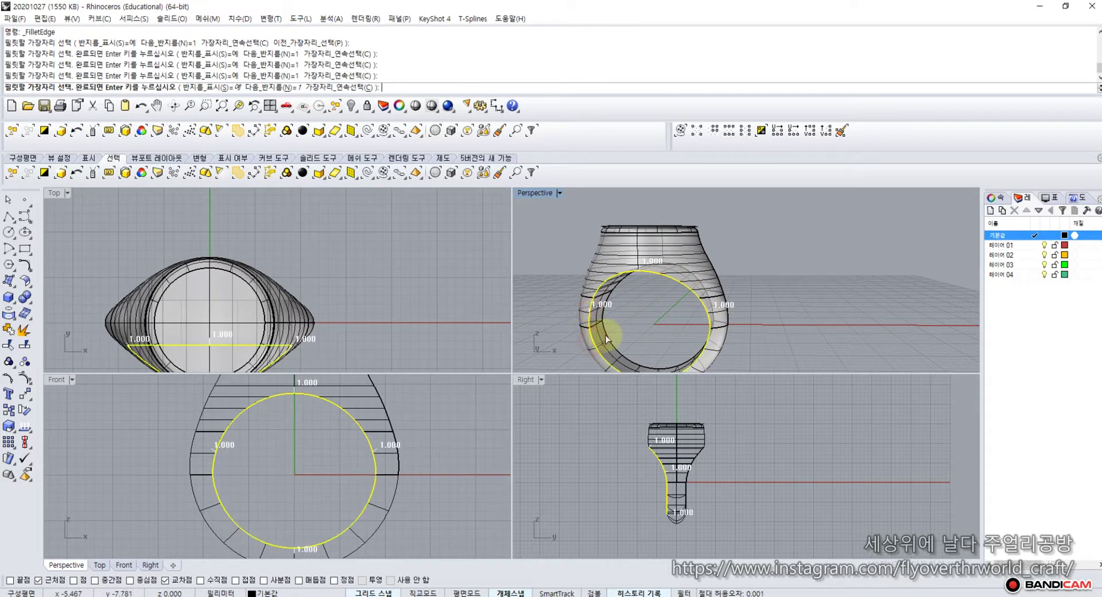
left_click(608, 337)
left_click(601, 315)
left_click(619, 283)
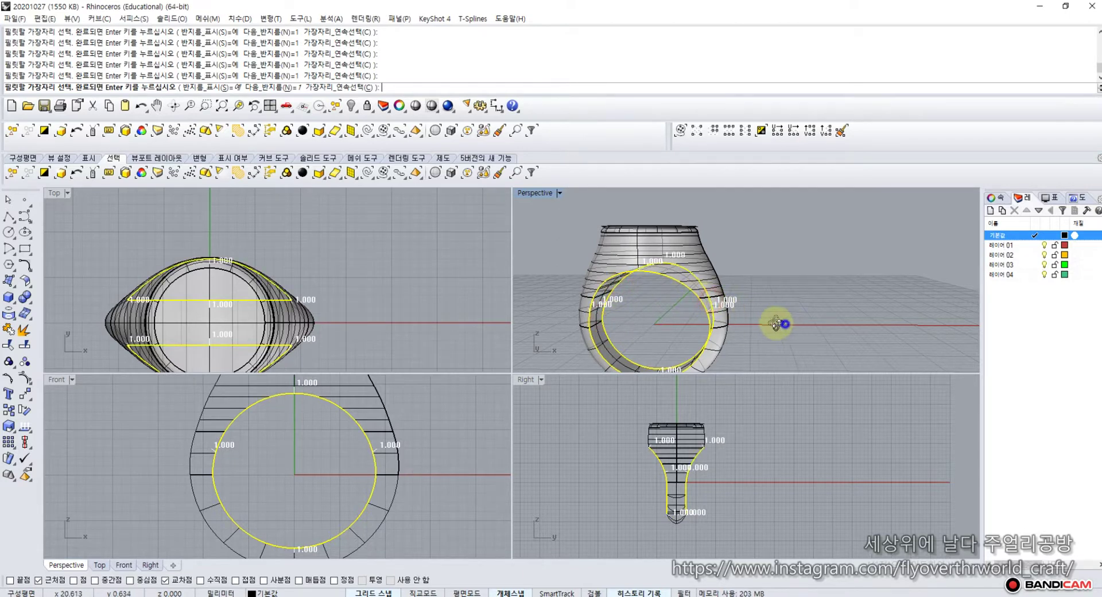
right_click_drag(776, 324, 658, 328)
right_click(649, 311)
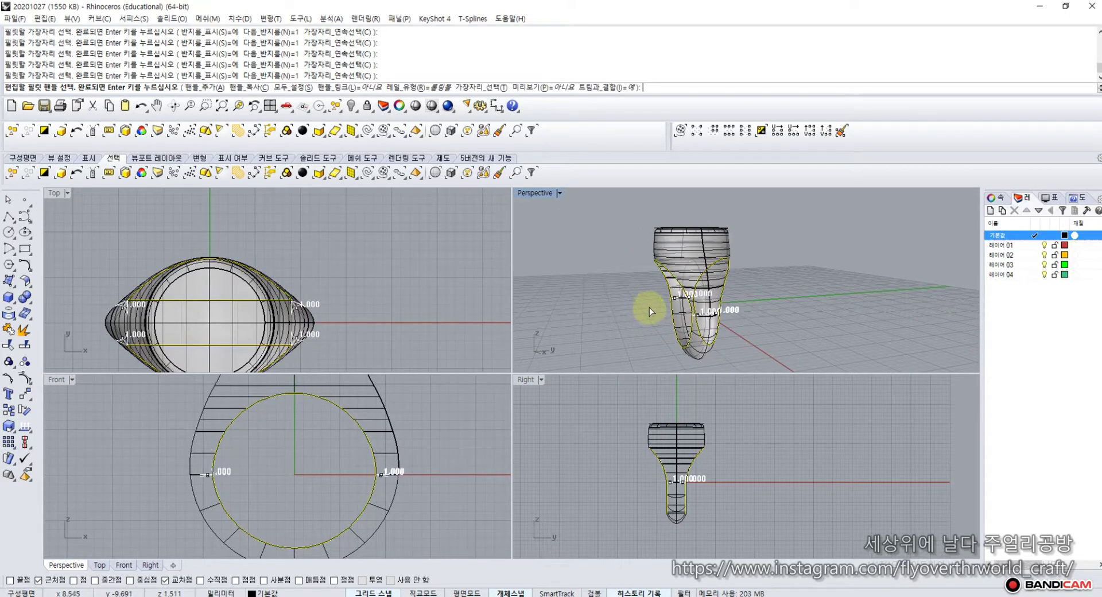
scroll(692, 321, "up", 5)
scroll(692, 322, "up", 3)
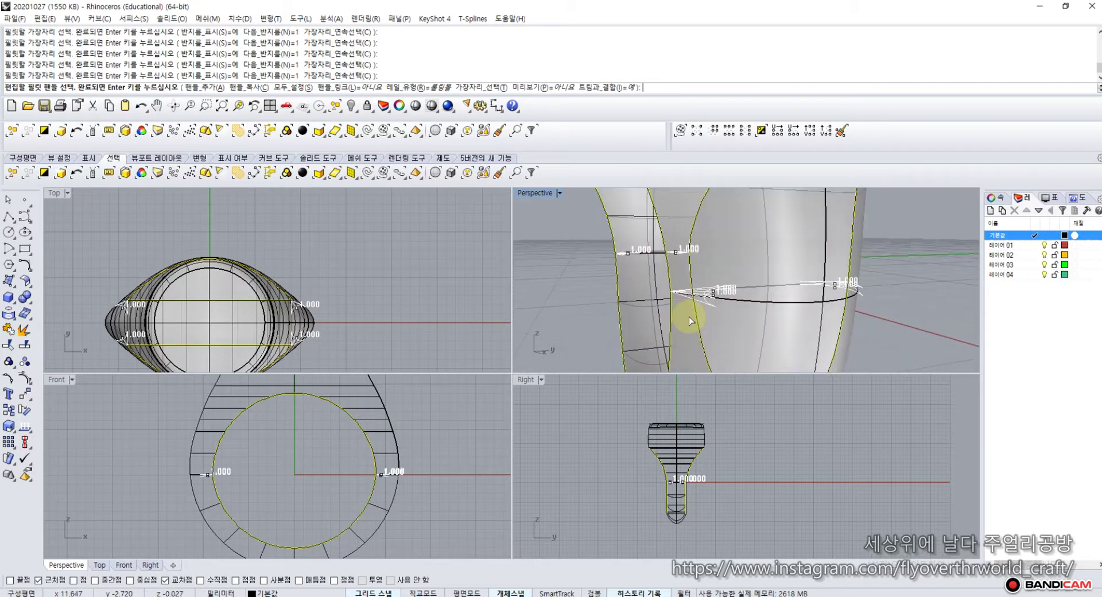
scroll(704, 303, "up", 3)
right_click_drag(670, 297, 700, 258)
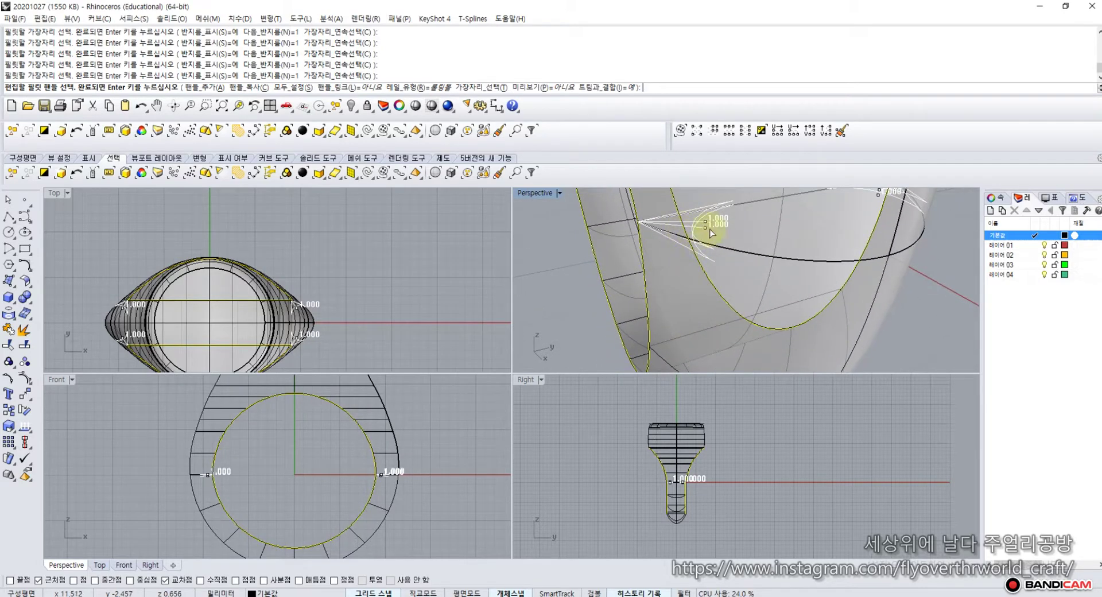
right_click(685, 256)
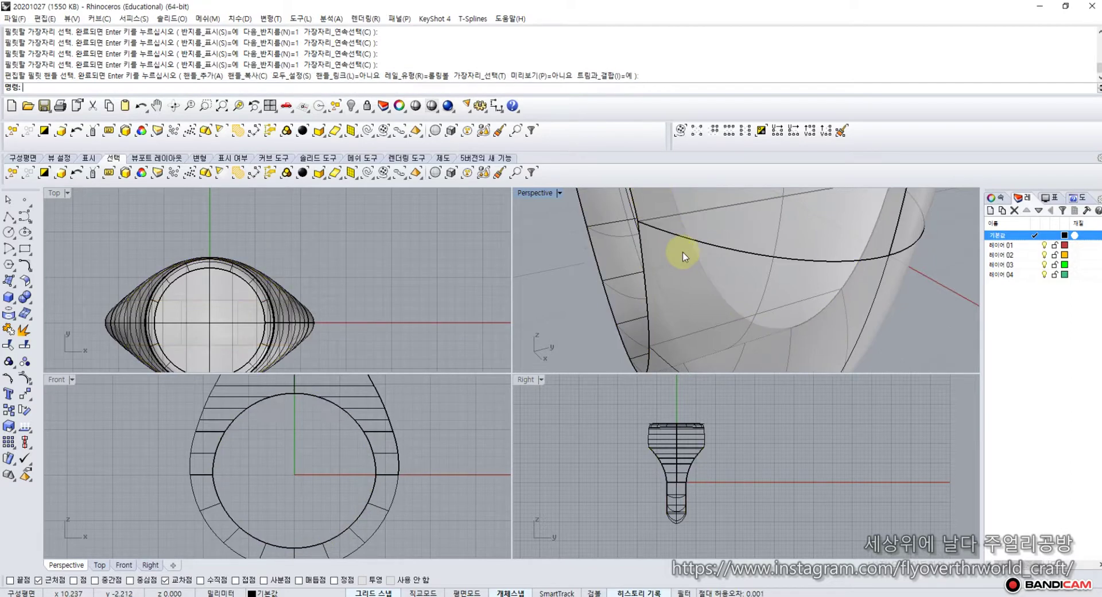
Step: Start another edge fillet and set its radius to 0.3 mm
right_click(553, 270)
left_click(175, 88)
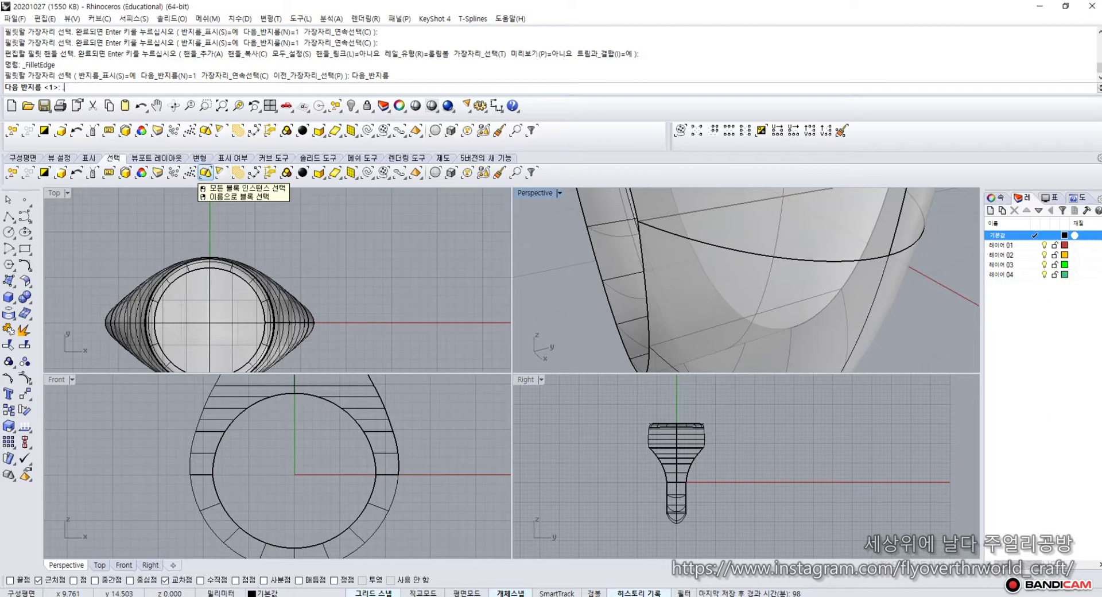
key("Return")
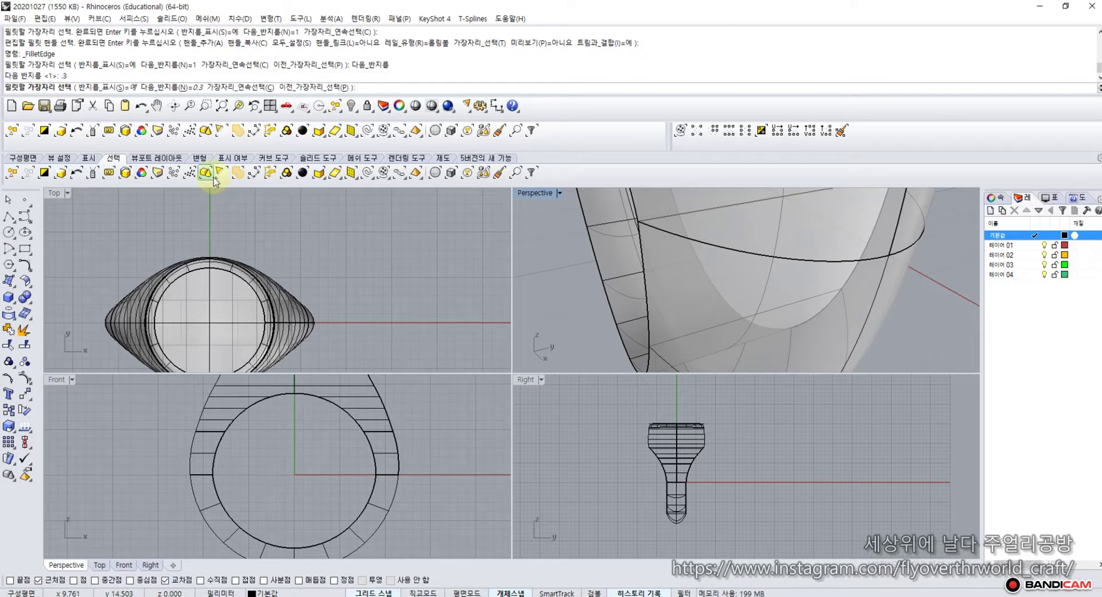
scroll(160, 392, "up", 3)
left_click_drag(160, 391, 422, 472)
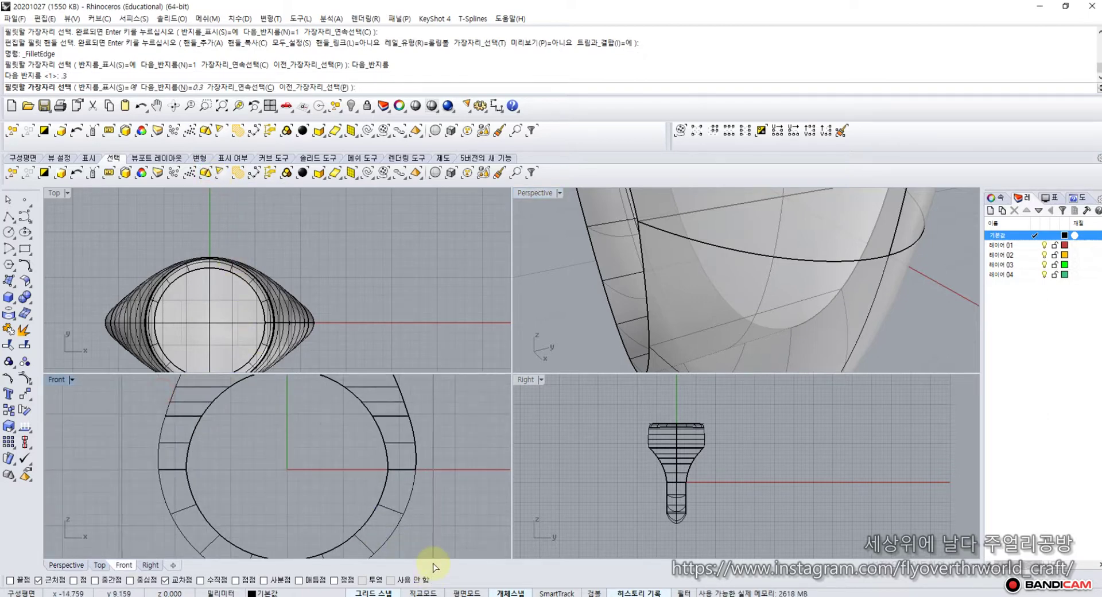
scroll(429, 487, "down", 3)
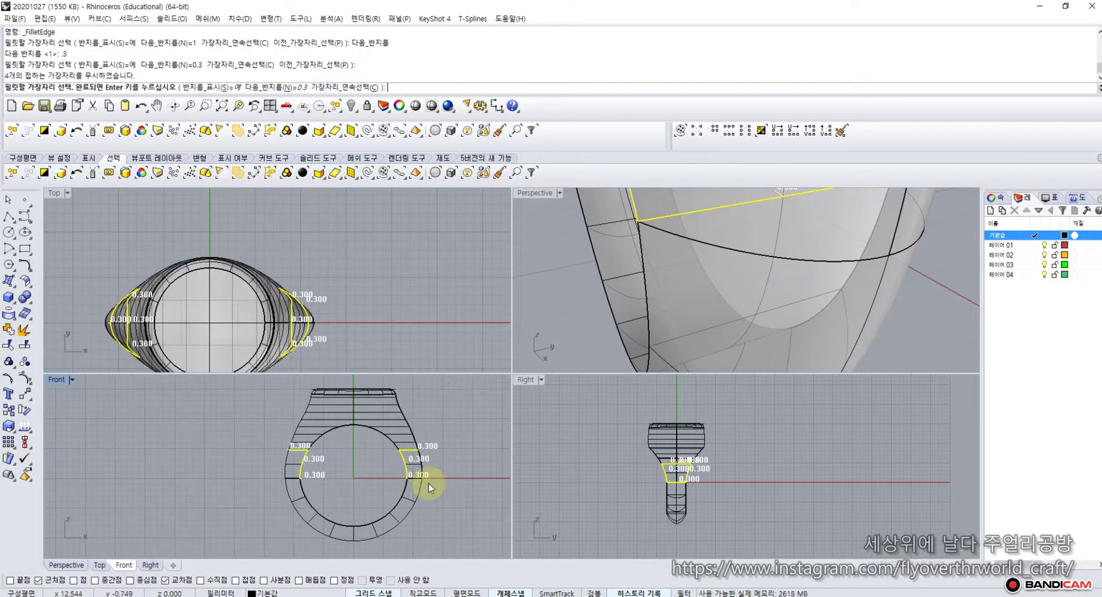
key("Return")
Step: Fillet all edge segments around both rims of the ring's finger hole with a radius of 0.3 mm
right_click(255, 422)
right_click_drag(546, 351, 716, 278)
scroll(613, 297, "down", 3)
left_click(715, 276)
left_click(717, 299)
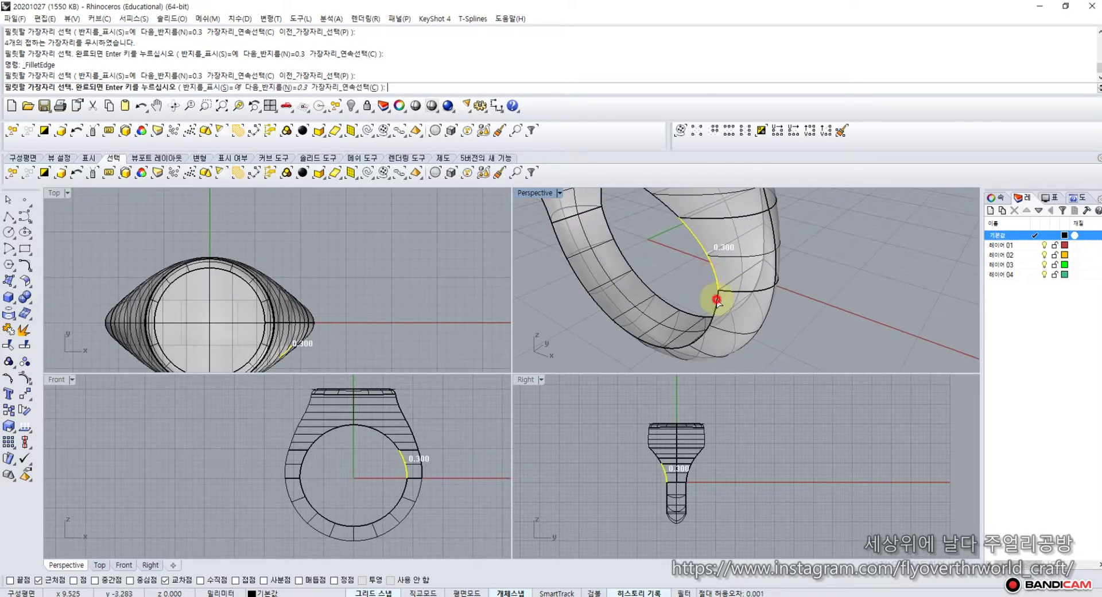
left_click(670, 213)
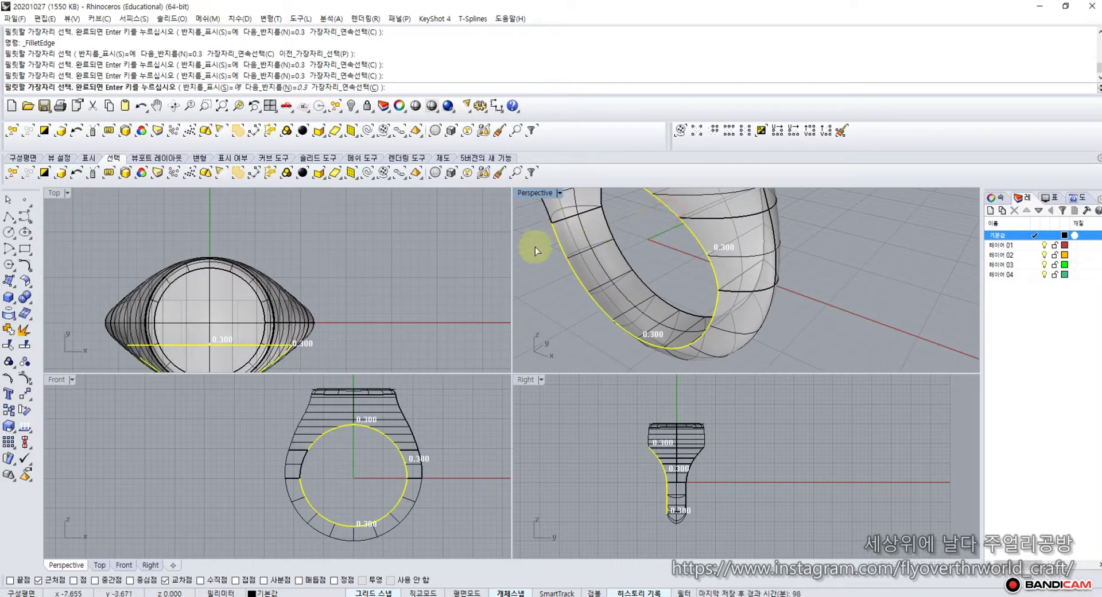
right_click_drag(568, 248, 651, 287)
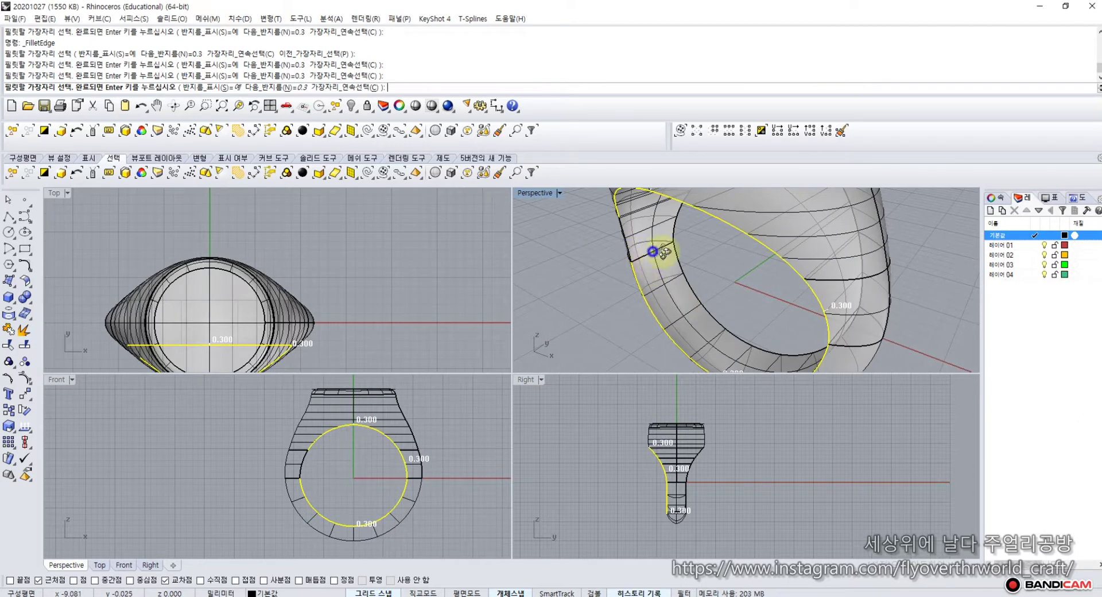
right_click_drag(653, 246, 643, 247)
left_click(585, 272)
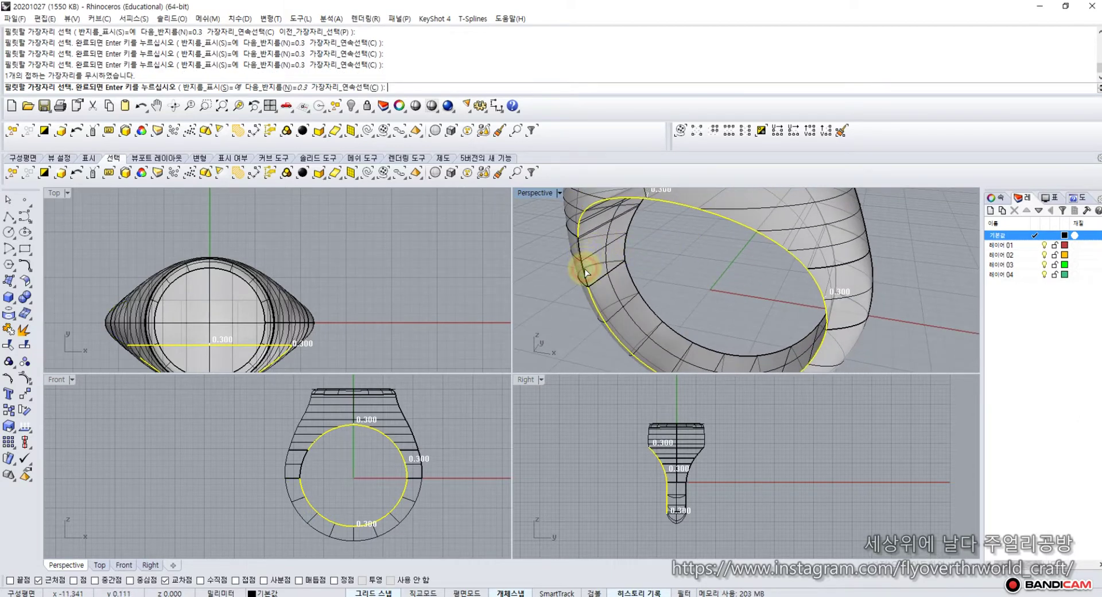
right_click_drag(602, 276, 644, 256)
left_click(540, 282)
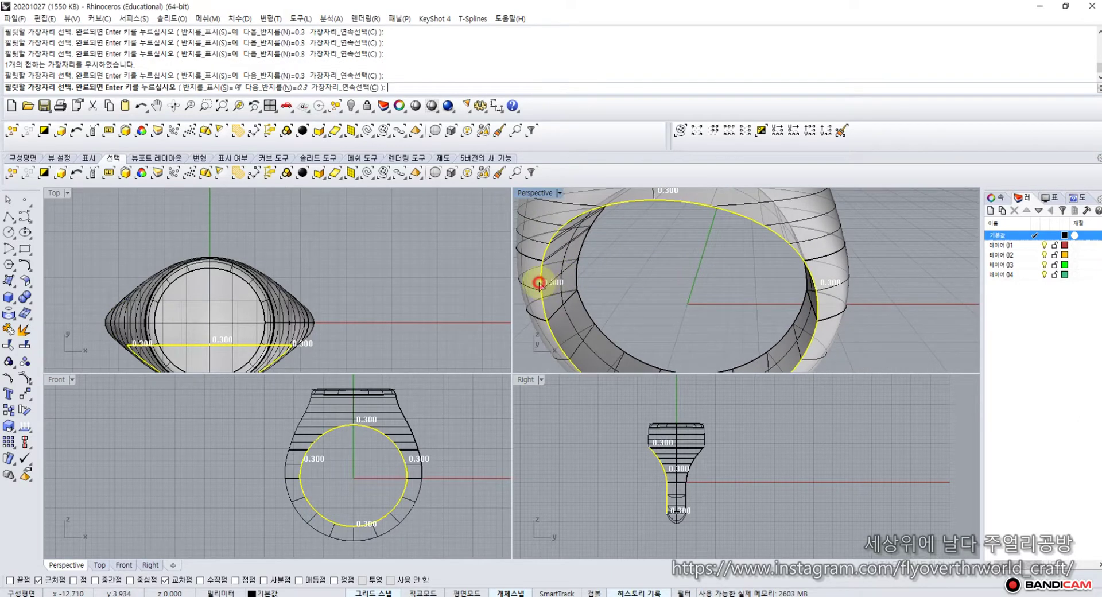
left_click(580, 288)
left_click(580, 300)
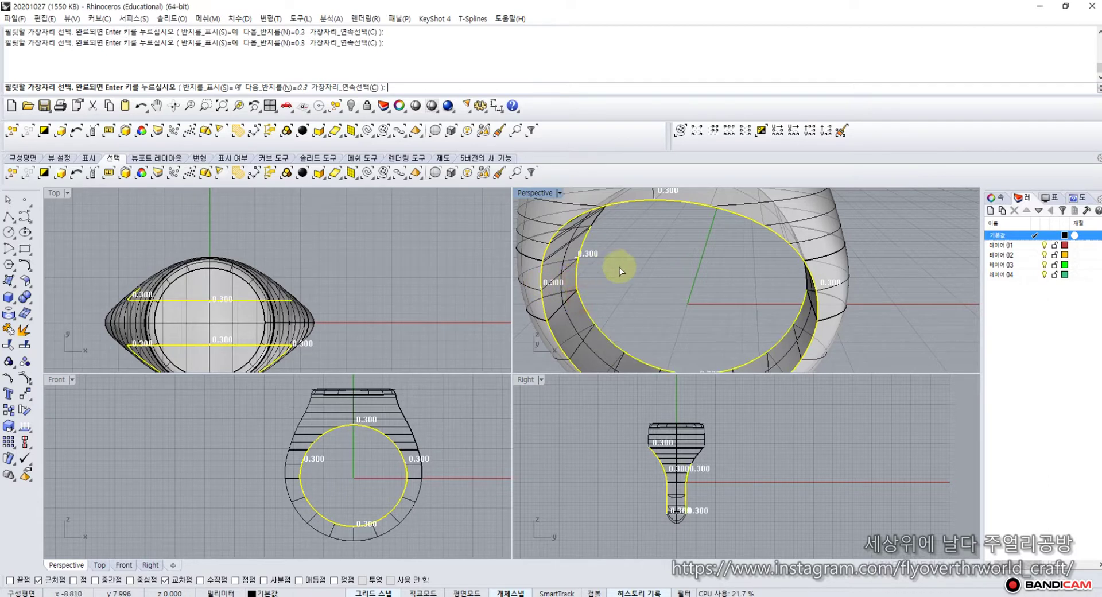
left_click(597, 220)
right_click_drag(691, 276, 749, 287)
left_click(759, 297)
key("Return")
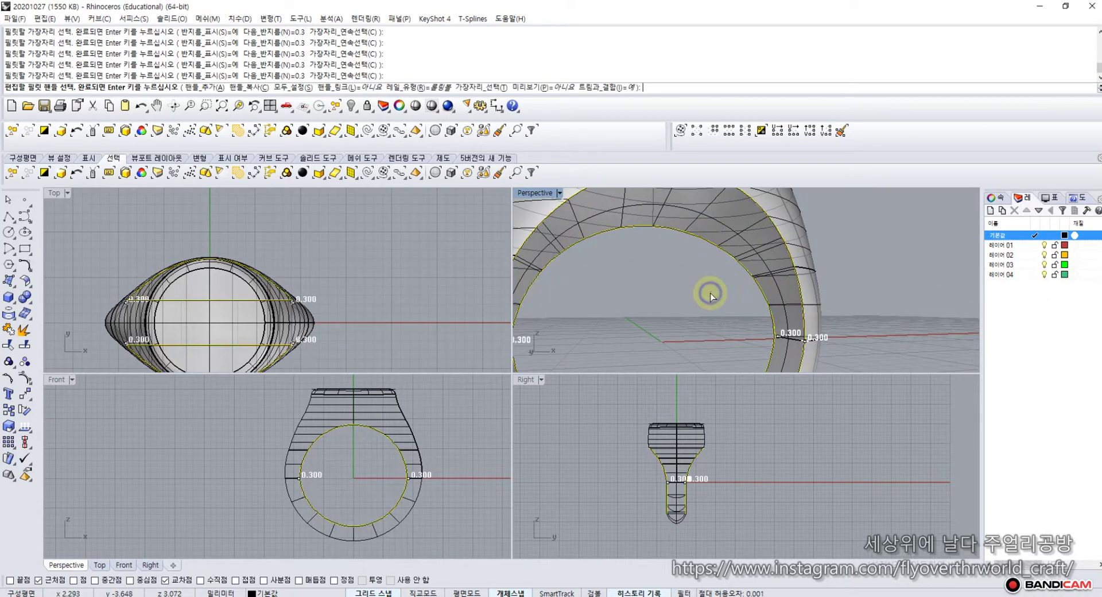
right_click_drag(778, 334, 775, 292)
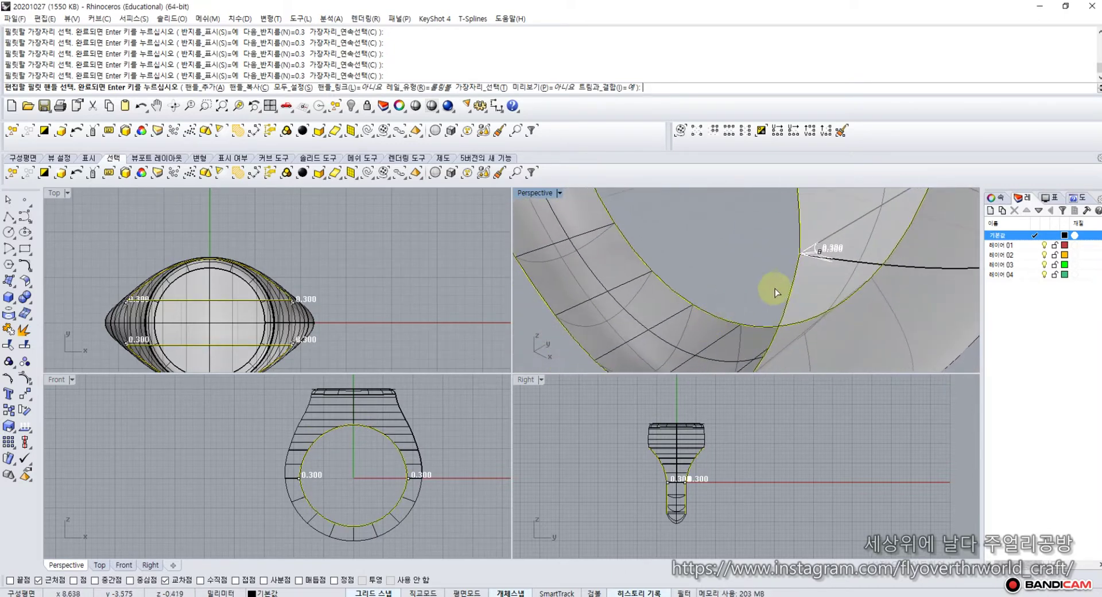
right_click(772, 252)
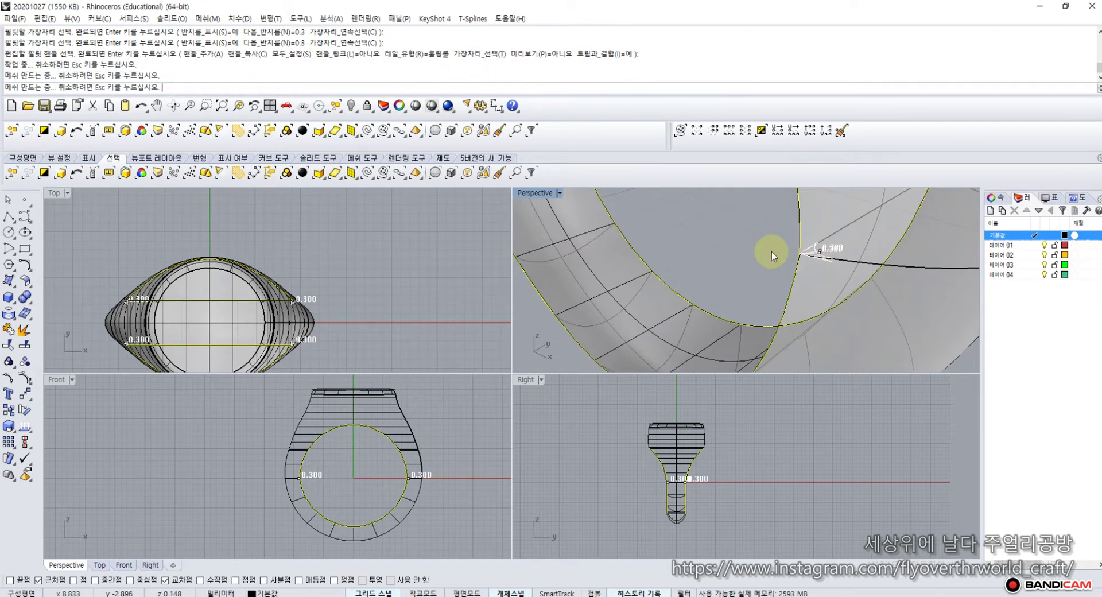
Step: Delete all remaining curves from the model and check that the ring selects as a single polysurface
scroll(772, 251, "down", 5)
right_click_drag(772, 252, 605, 295)
left_click(345, 244)
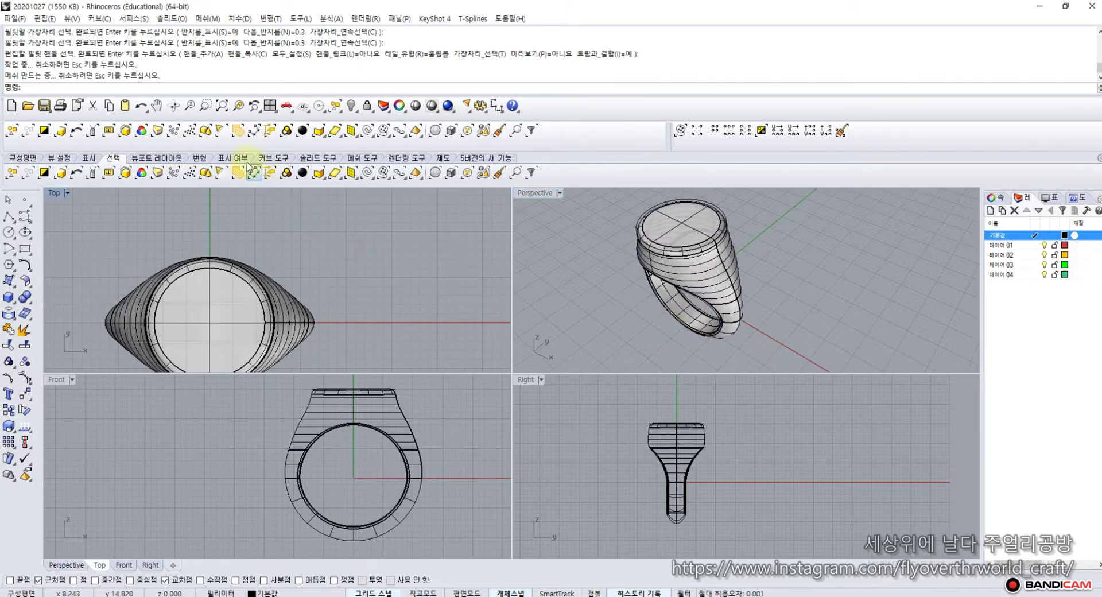
left_click(367, 172)
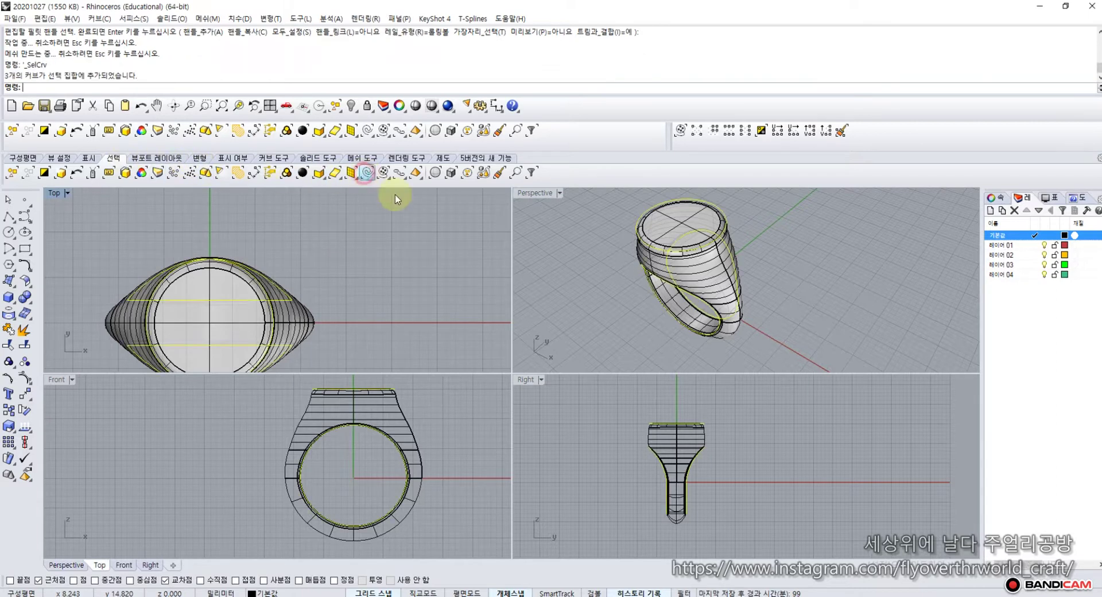
mouse_move(652, 271)
right_mouse_down()
mouse_move(664, 277)
mouse_move(622, 304)
mouse_move(679, 312)
mouse_move(683, 265)
mouse_move(664, 278)
mouse_move(675, 286)
mouse_move(660, 261)
right_mouse_up()
key("Delete")
left_click(747, 297)
left_click(666, 263)
left_click(672, 263)
left_click(687, 252)
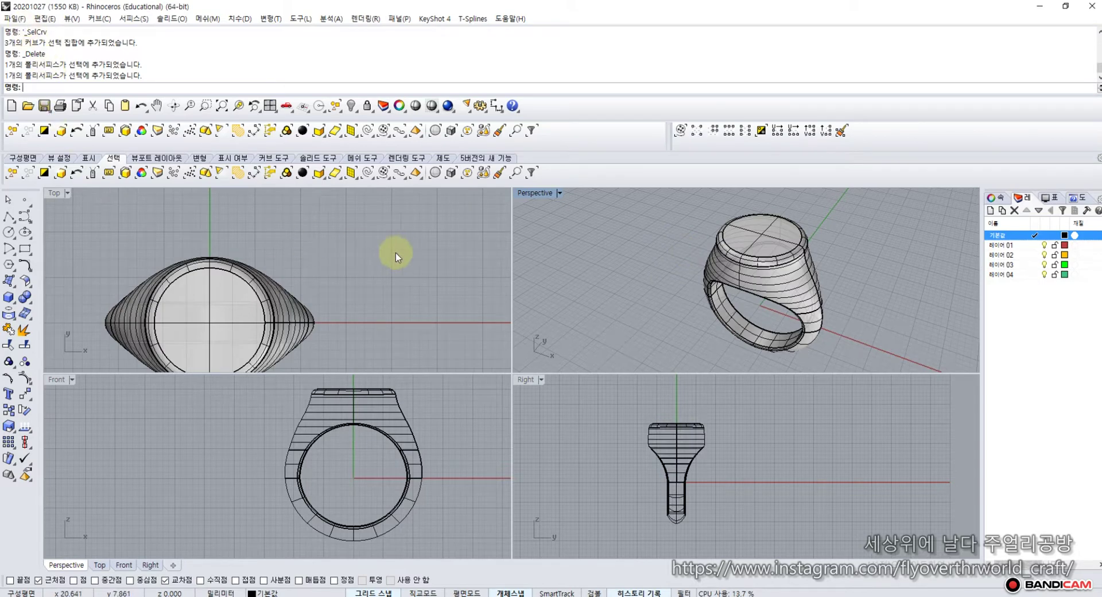
Step: Start inserting an external file into the model and open the file browser on the 디자인 folder
scroll(395, 252, "down", 8)
right_click_drag(412, 231, 334, 286)
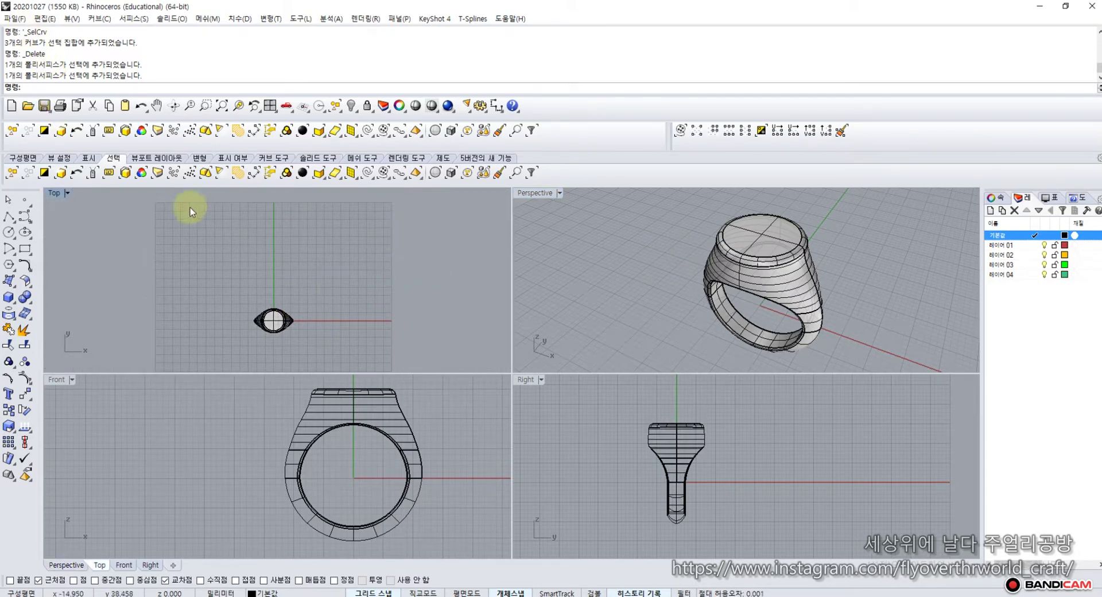
left_click(15, 21)
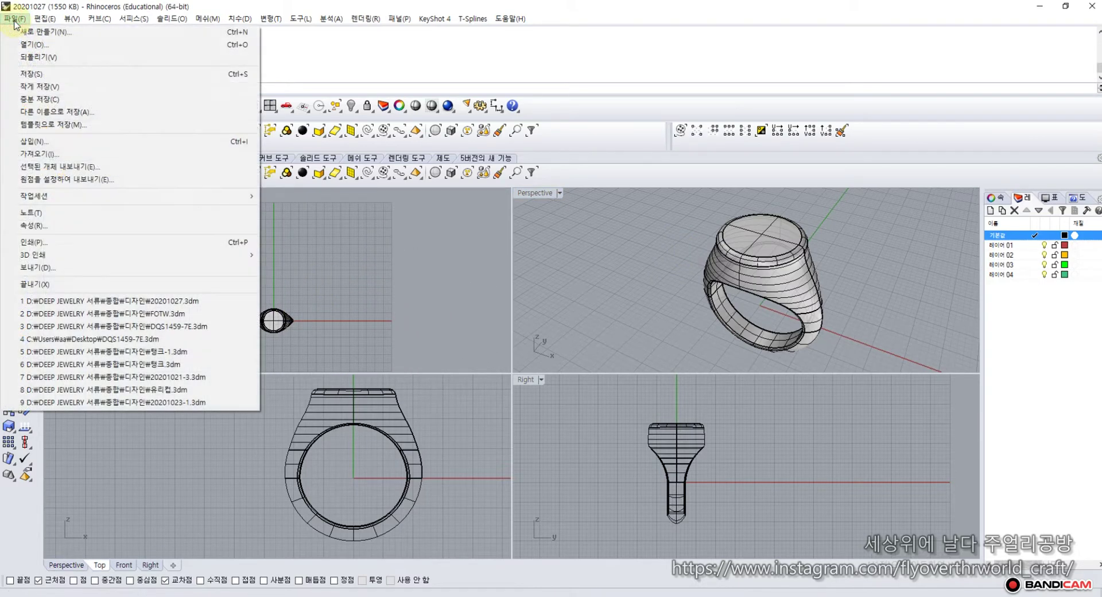
left_click(25, 144)
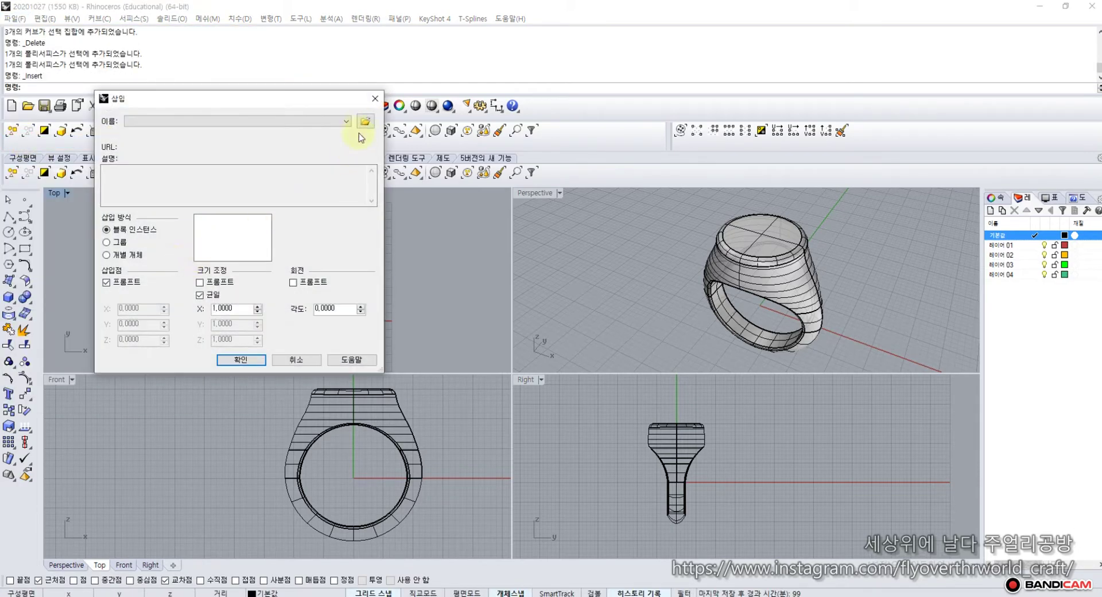
left_click(365, 123)
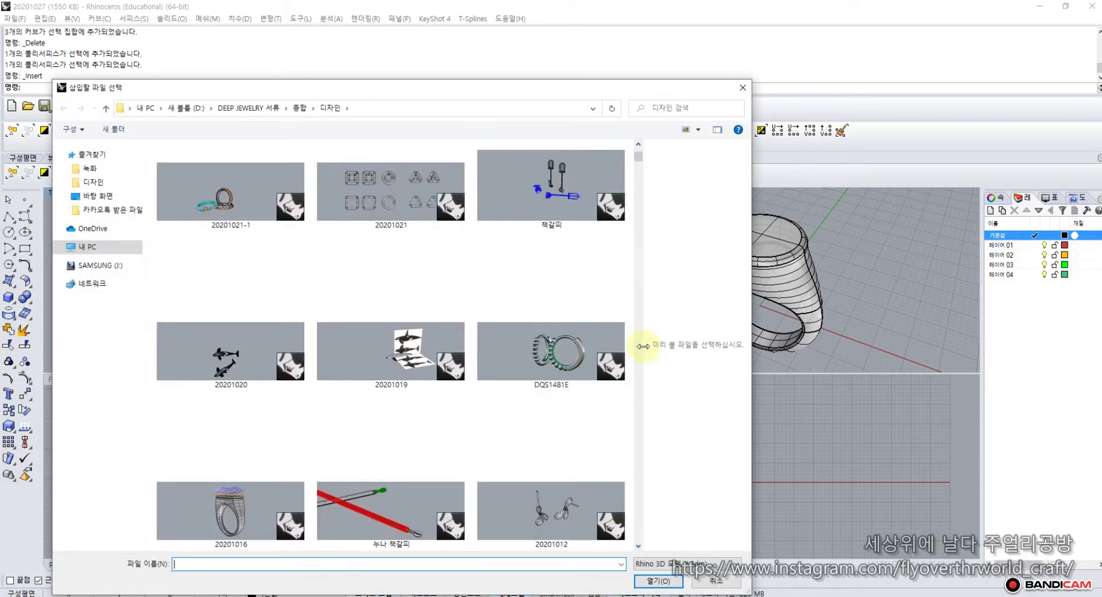
Step: Widen the file list and look through the thumbnails in the 디자인 folder for the Rhino model to insert
left_click_drag(644, 343, 717, 344)
scroll(681, 344, "down", 10)
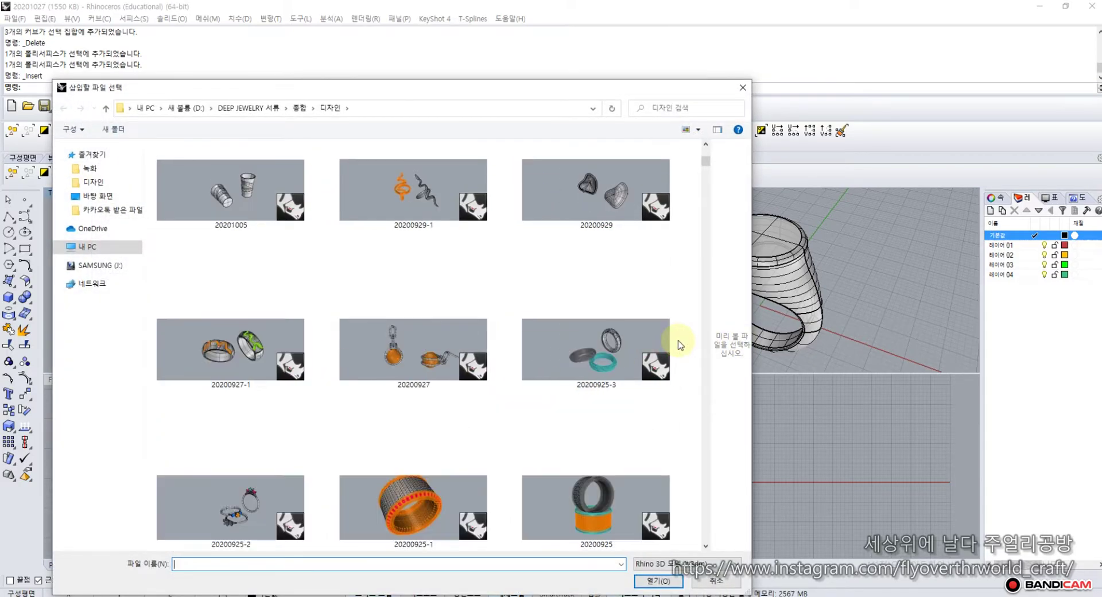
scroll(680, 344, "down", 10)
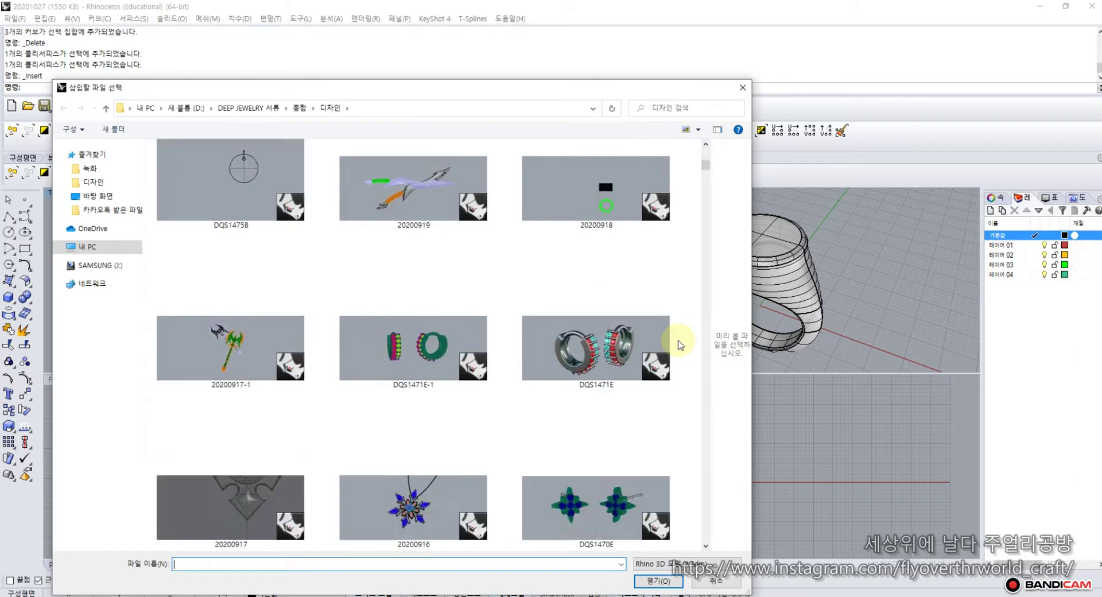
scroll(680, 345, "down", 10)
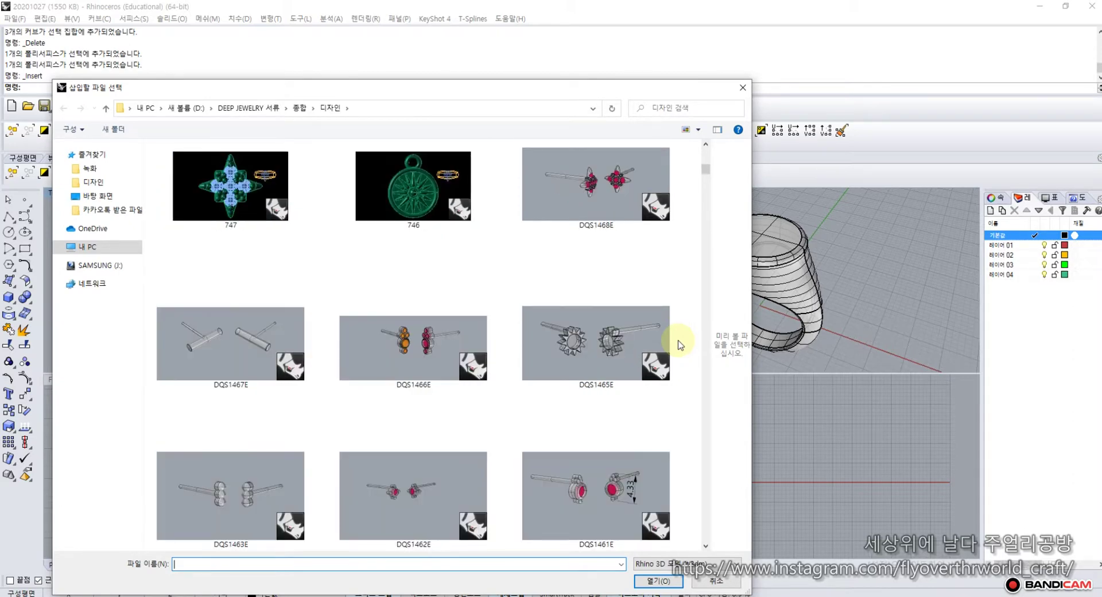
scroll(681, 344, "down", 3)
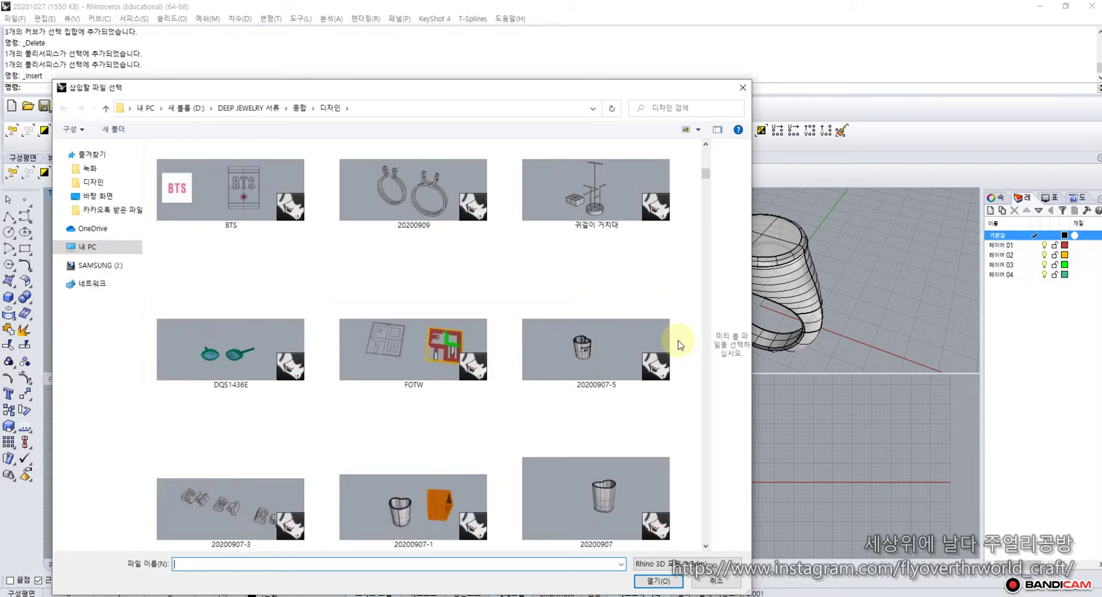
scroll(681, 345, "down", 5)
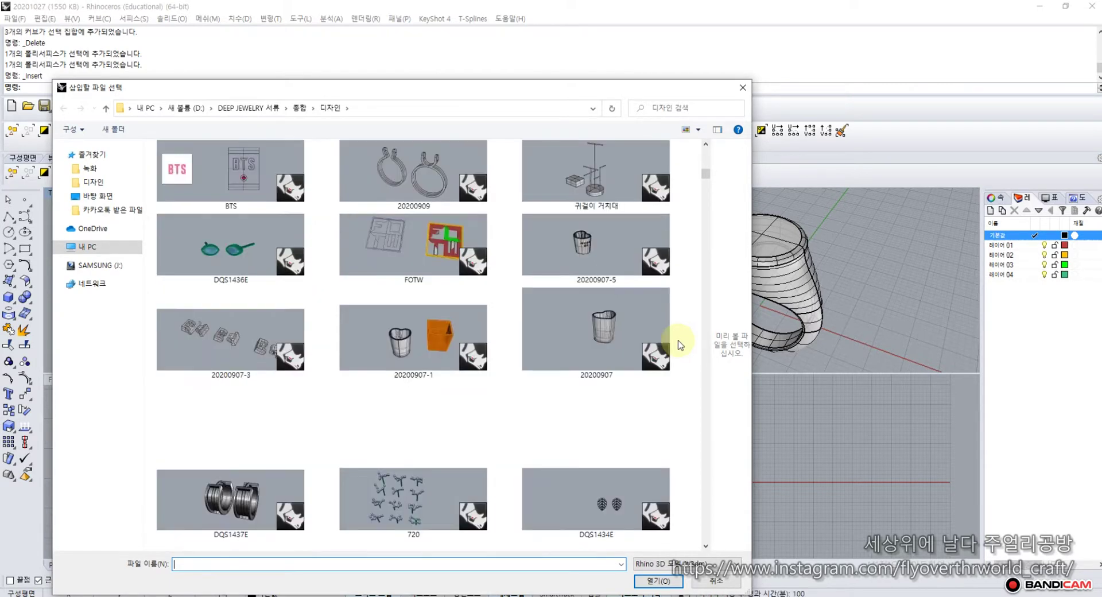
scroll(680, 344, "down", 10)
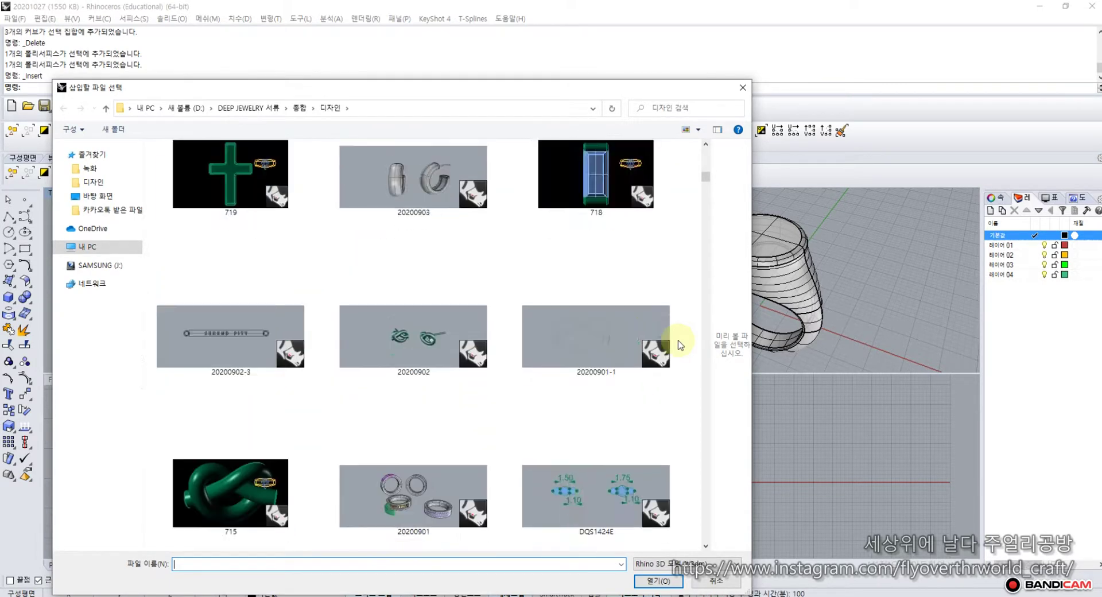
scroll(680, 345, "down", 5)
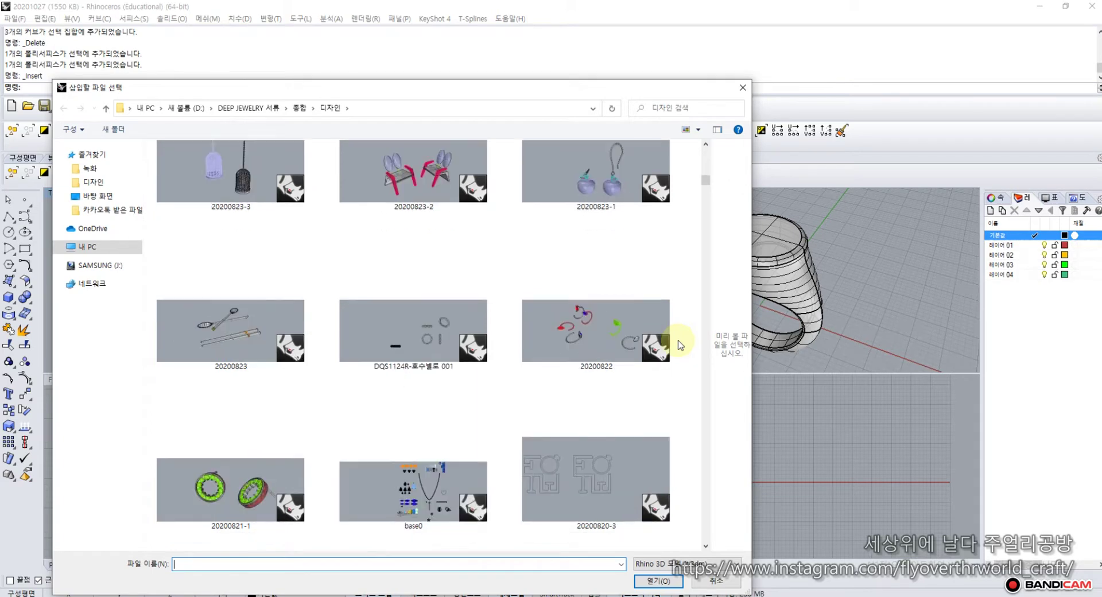
scroll(680, 345, "down", 10)
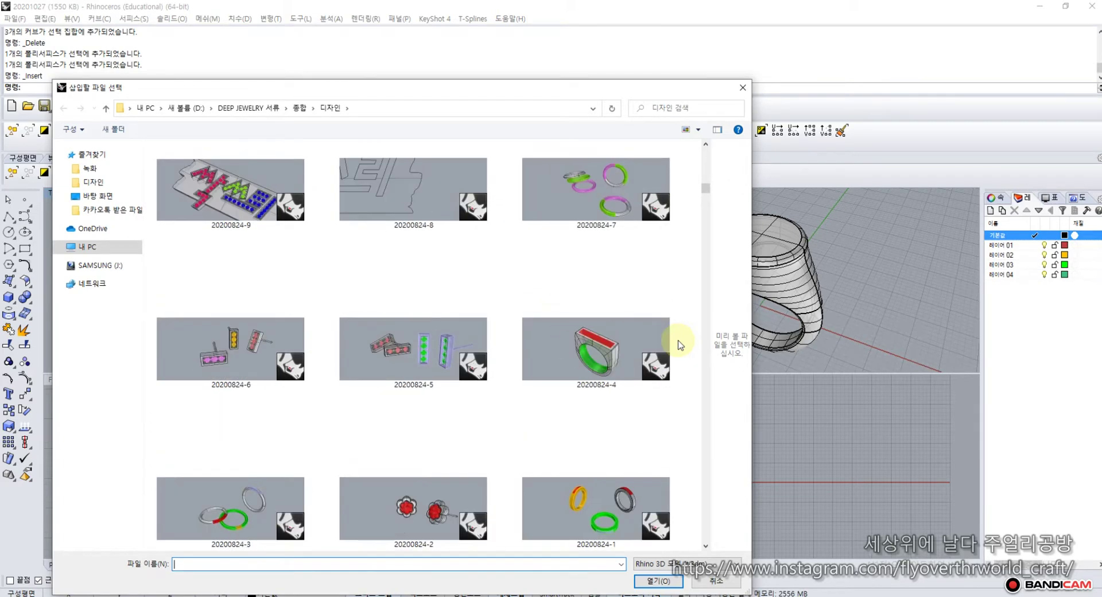
scroll(680, 345, "down", 10)
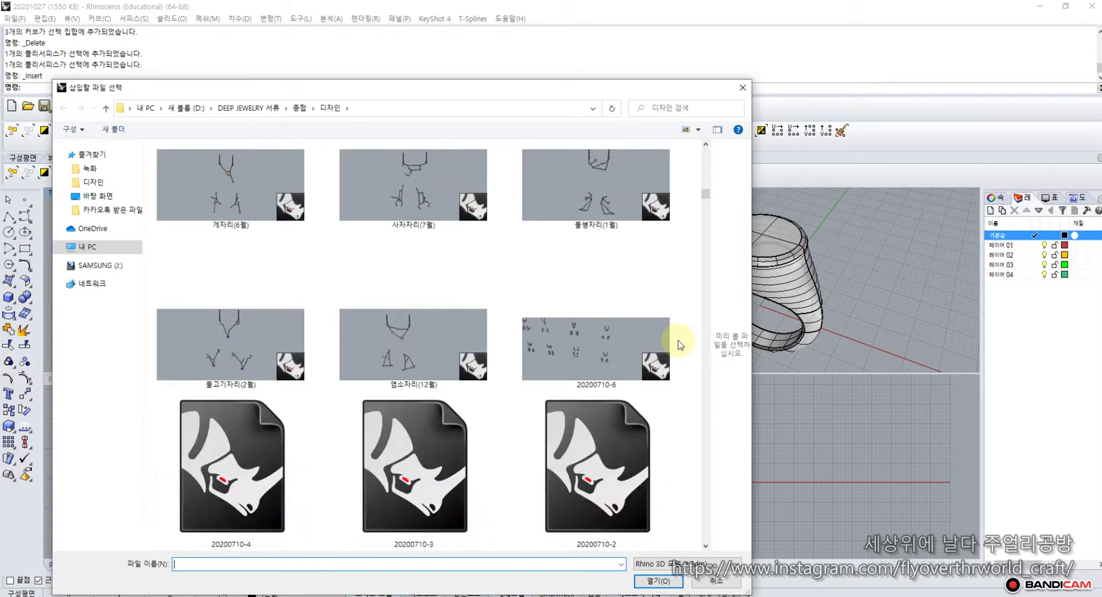
scroll(681, 344, "down", 3)
scroll(680, 344, "down", 10)
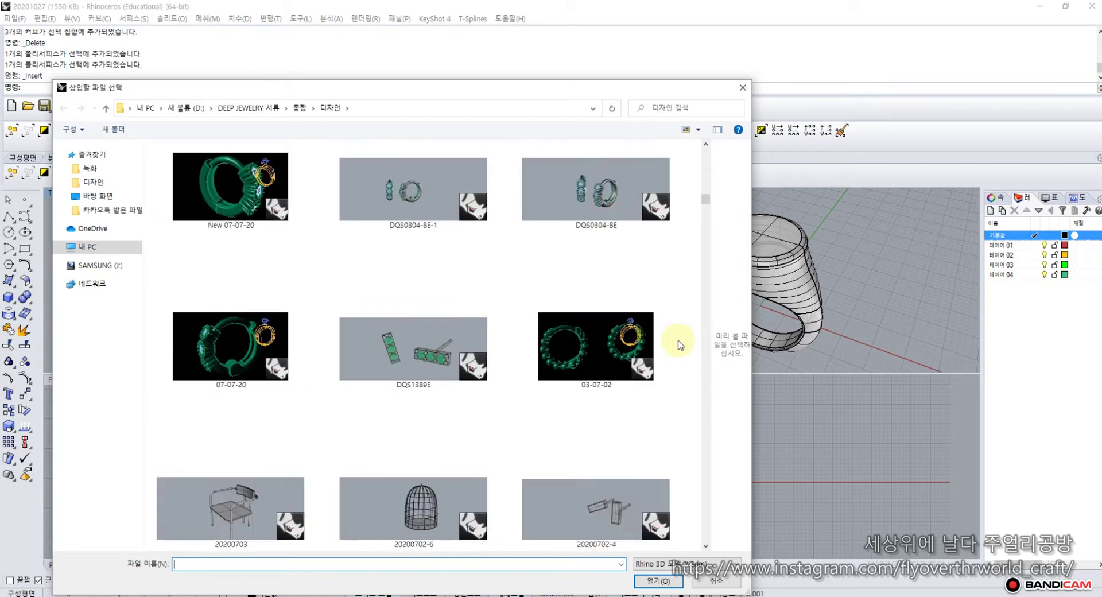
scroll(680, 344, "down", 10)
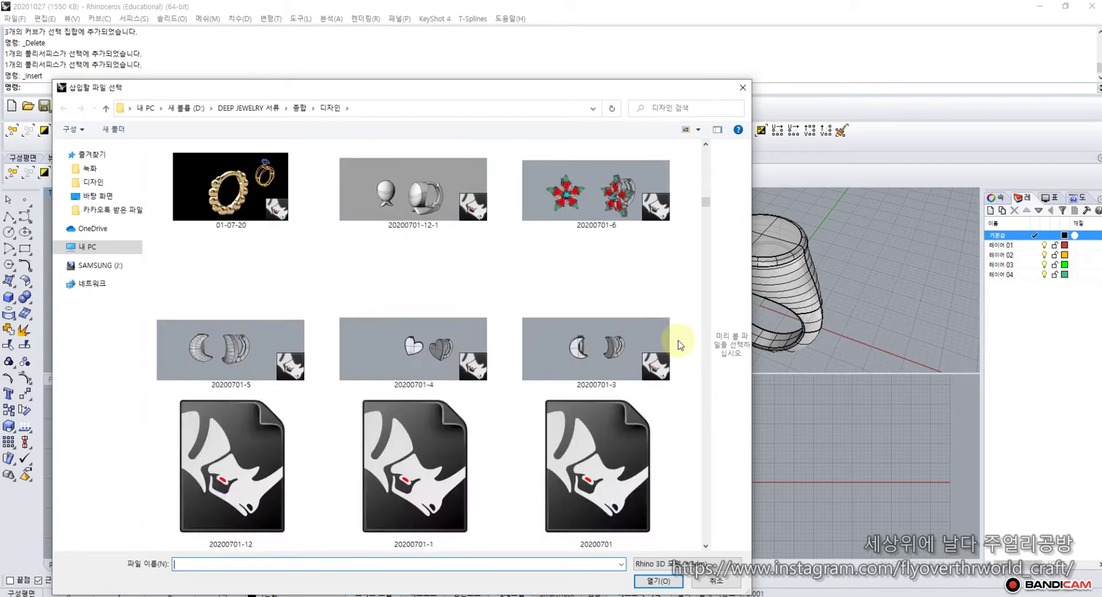
scroll(681, 344, "down", 3)
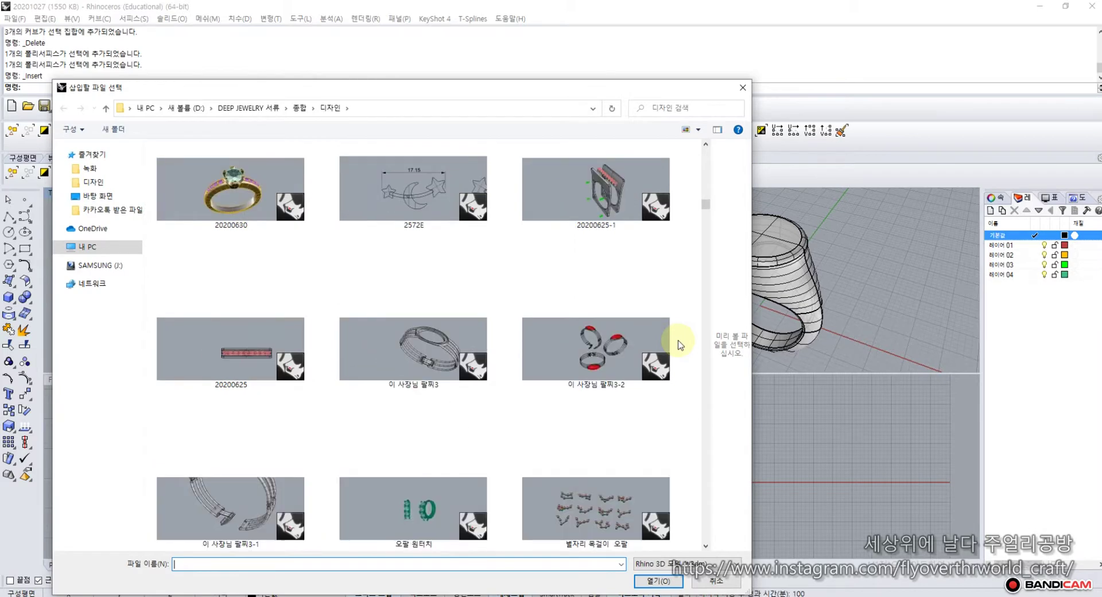
scroll(680, 344, "down", 15)
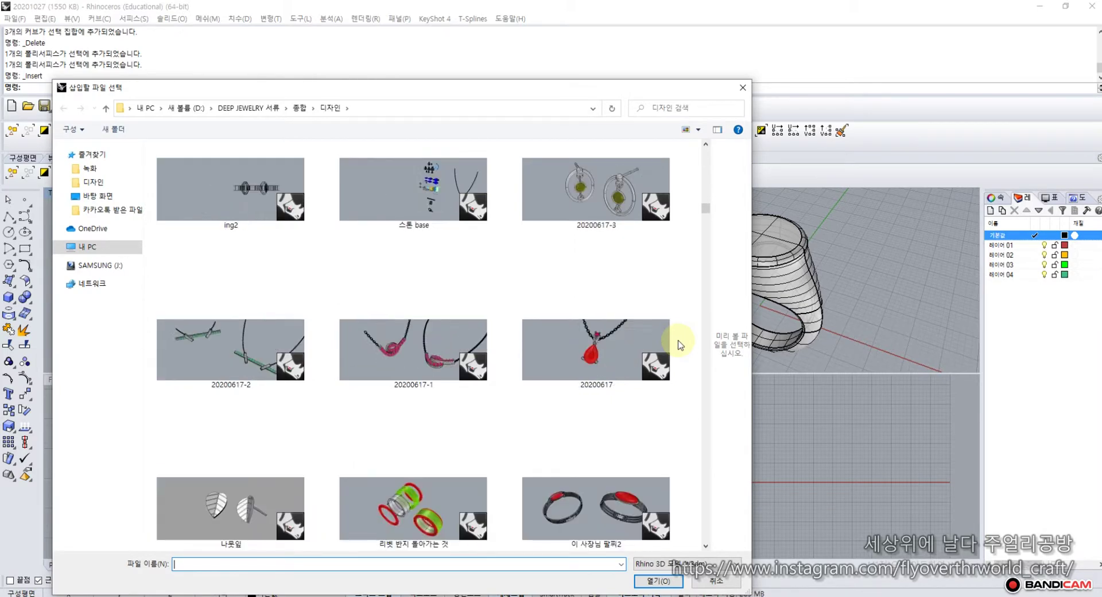
scroll(680, 345, "down", 15)
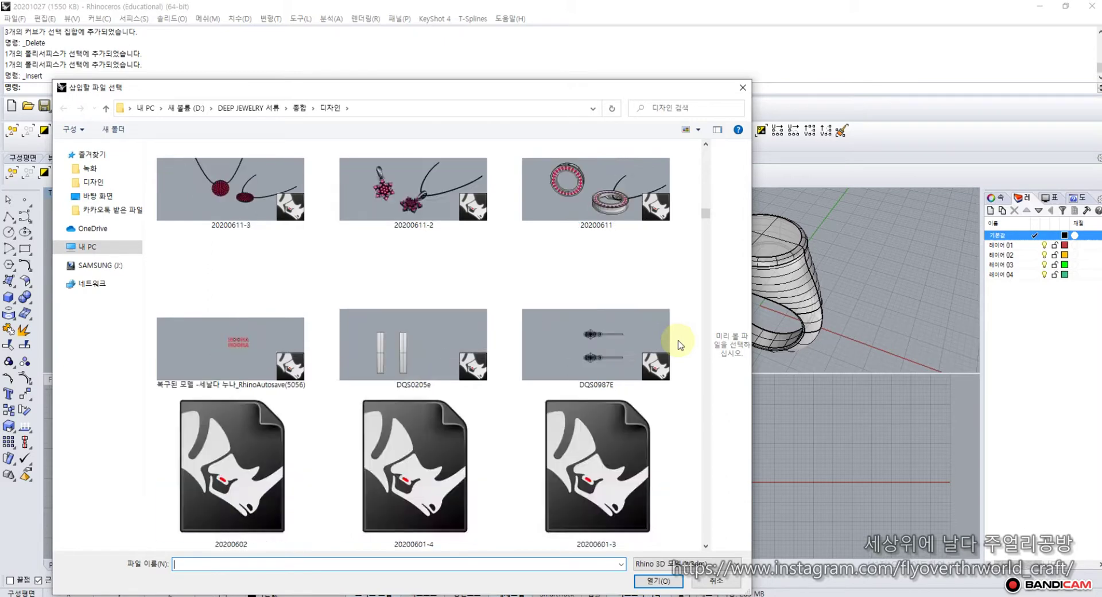
scroll(680, 344, "down", 15)
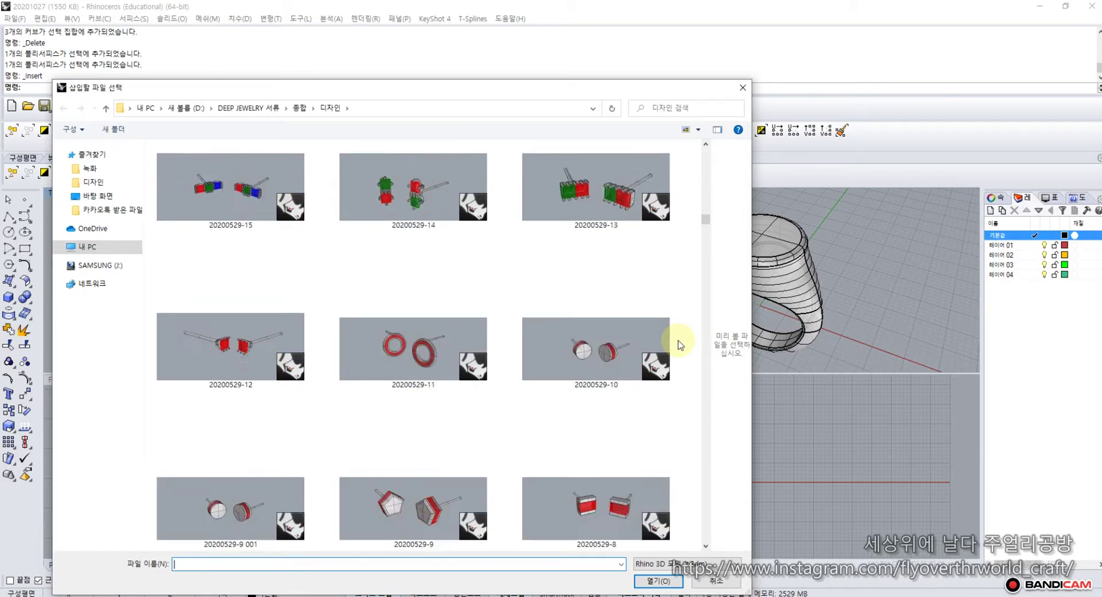
scroll(680, 344, "down", 15)
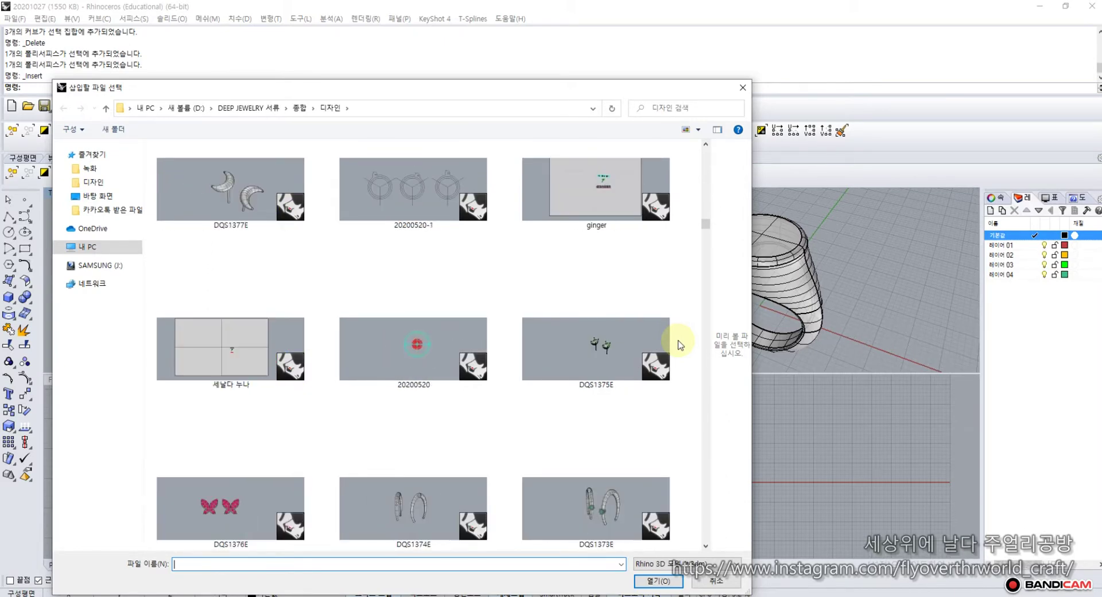
scroll(680, 344, "down", 15)
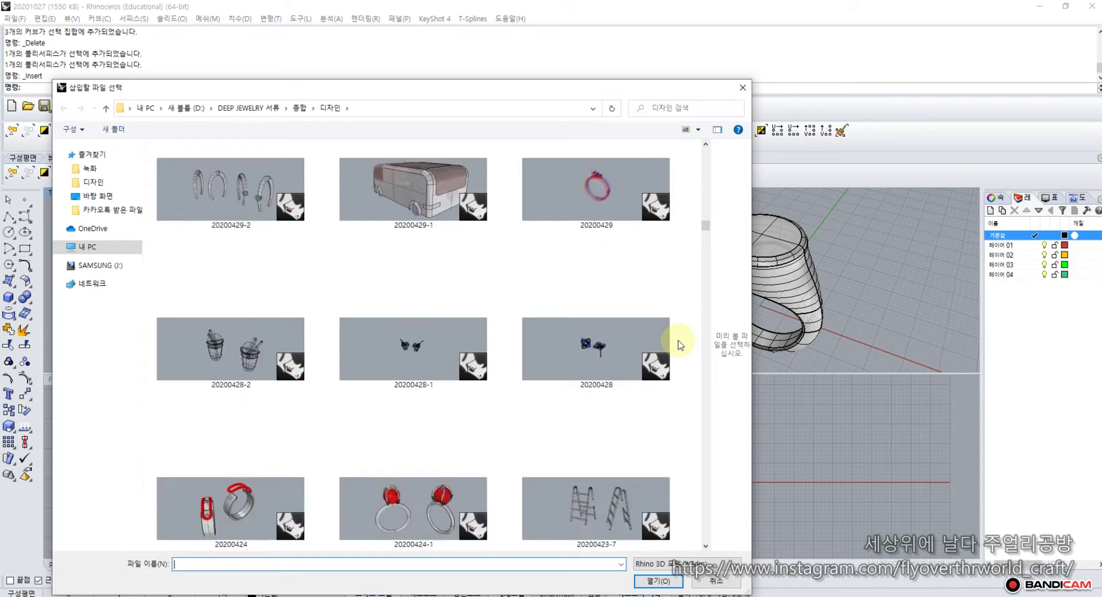
scroll(680, 344, "down", 15)
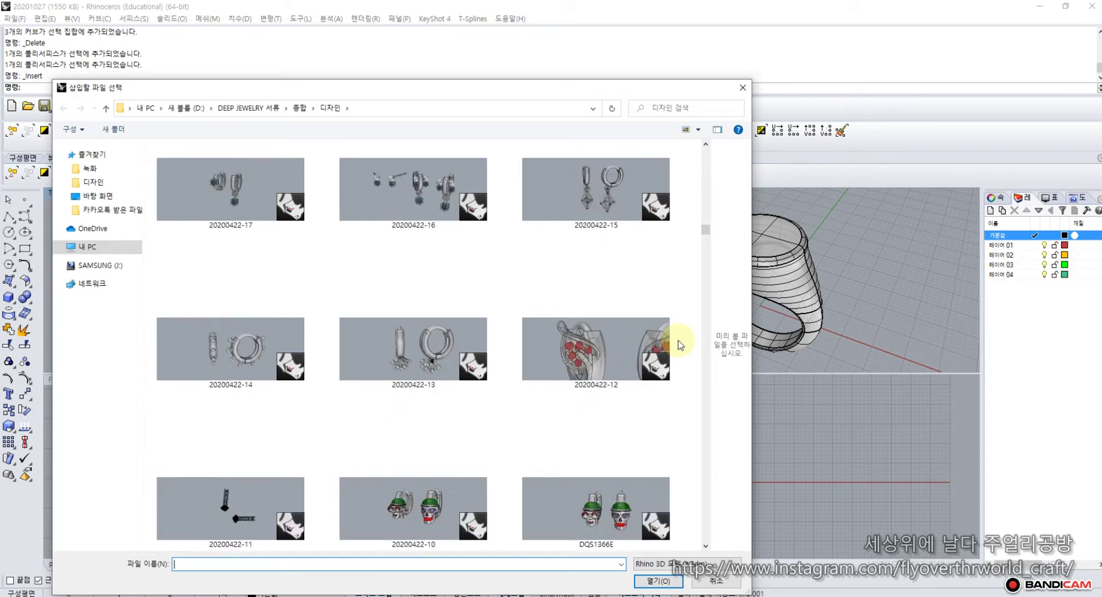
scroll(680, 344, "down", 15)
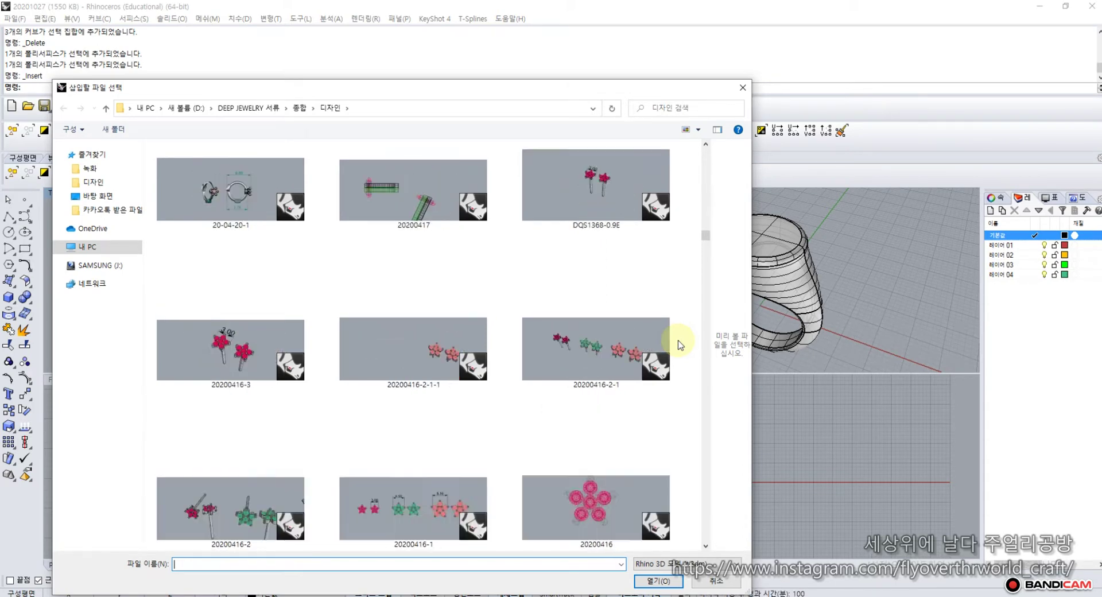
scroll(680, 344, "down", 15)
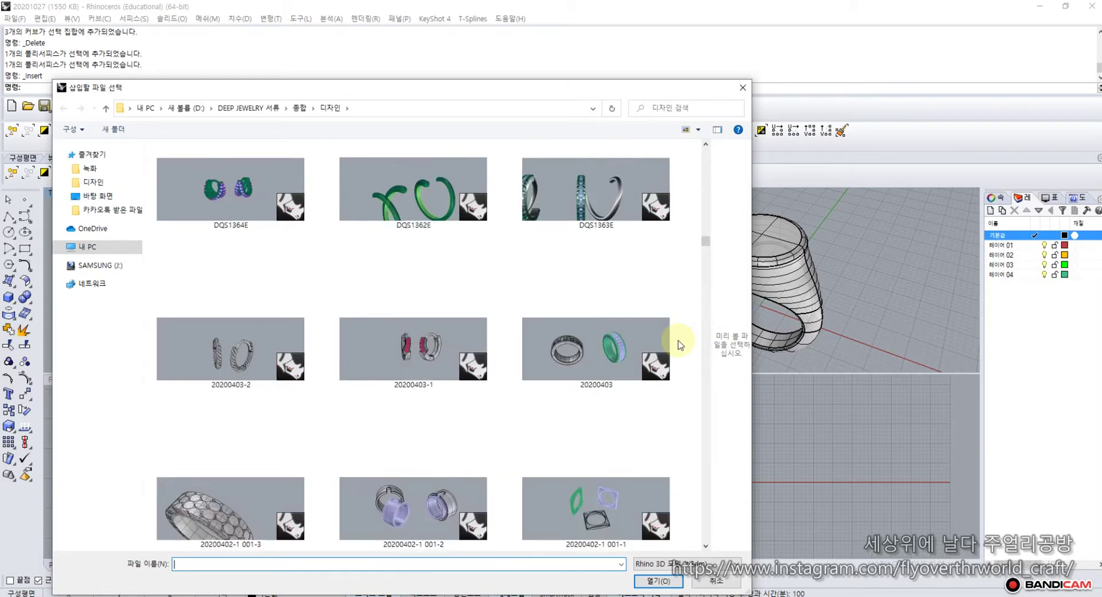
scroll(680, 344, "down", 15)
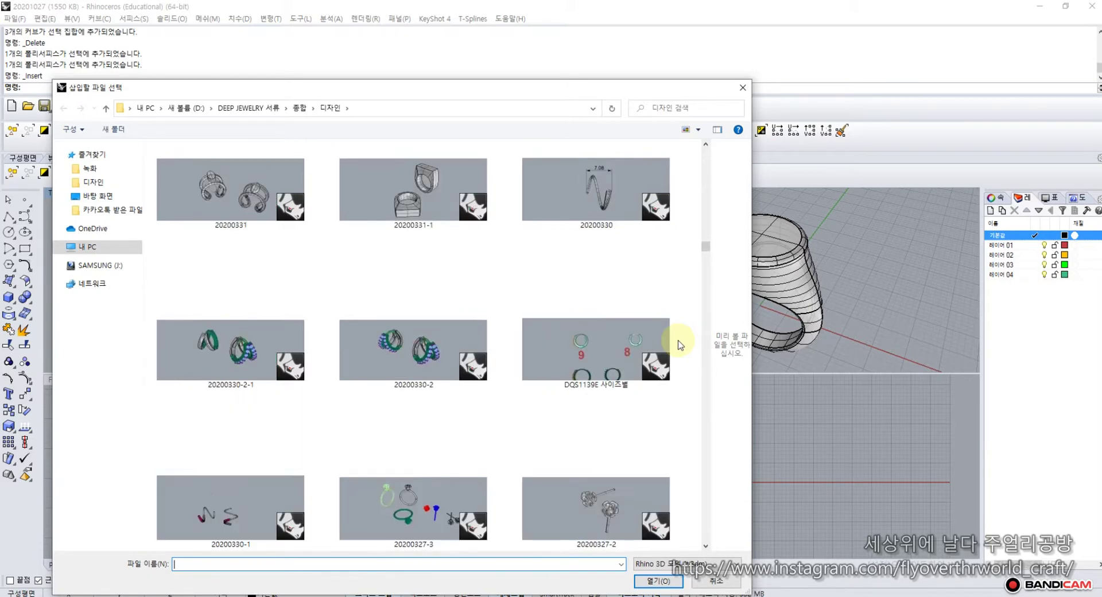
scroll(680, 345, "down", 15)
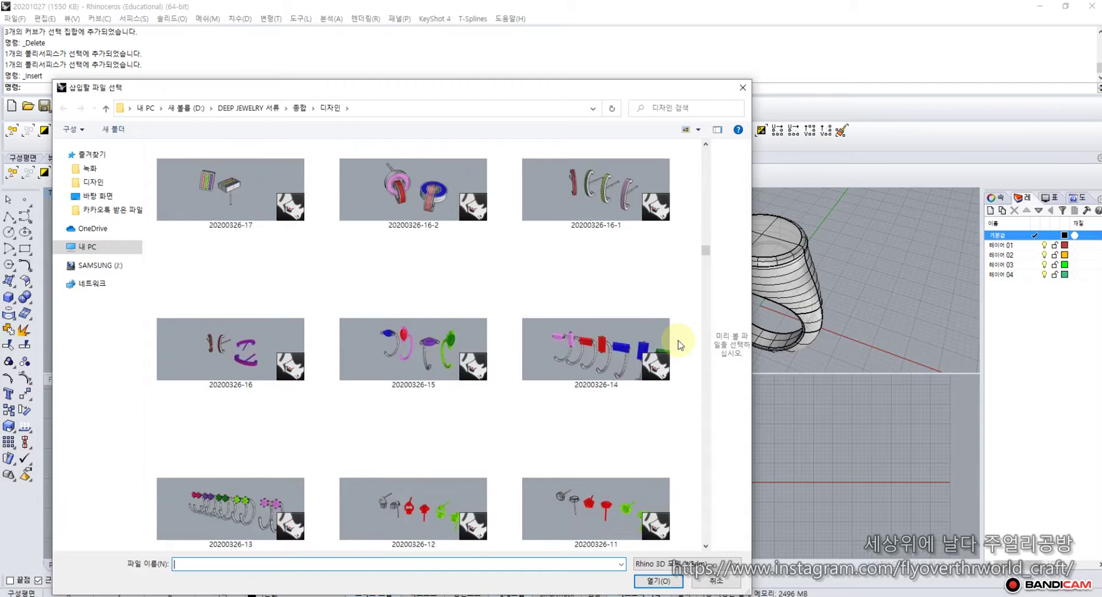
scroll(680, 344, "down", 15)
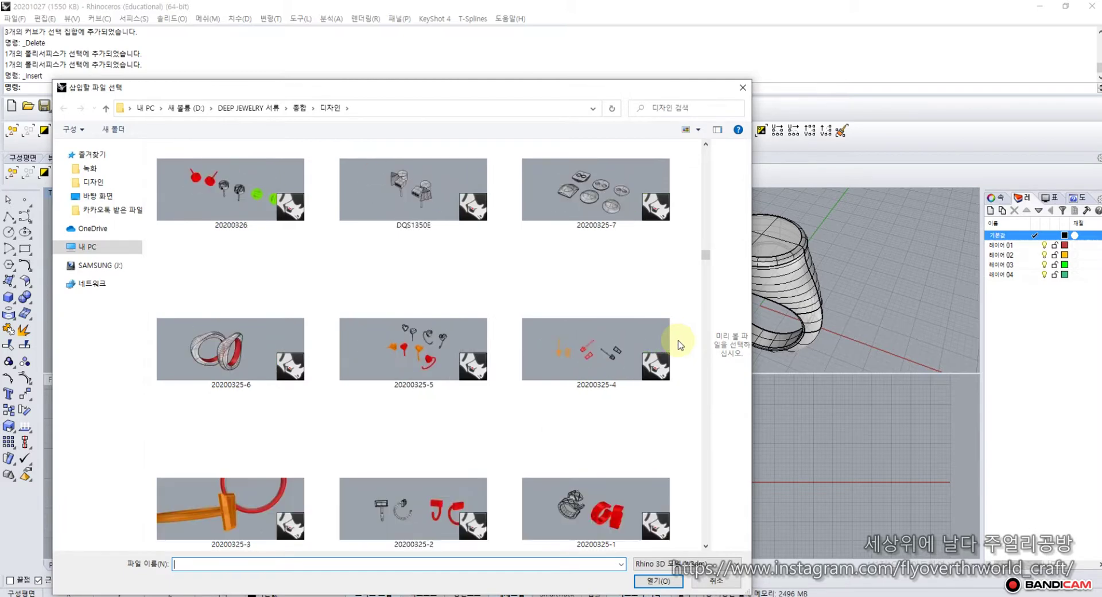
scroll(680, 345, "down", 15)
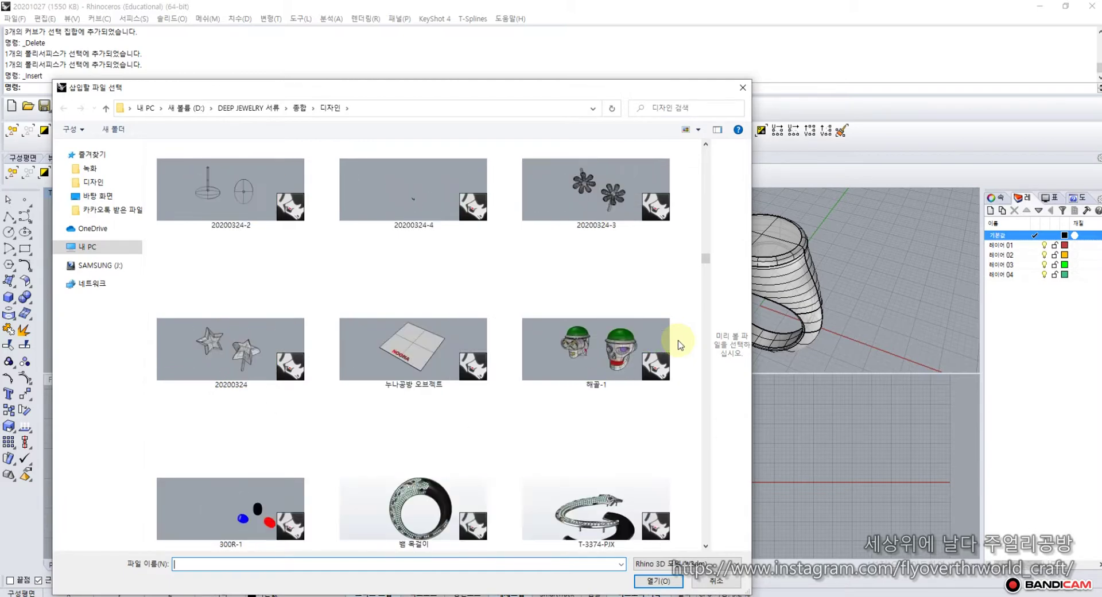
scroll(680, 344, "down", 15)
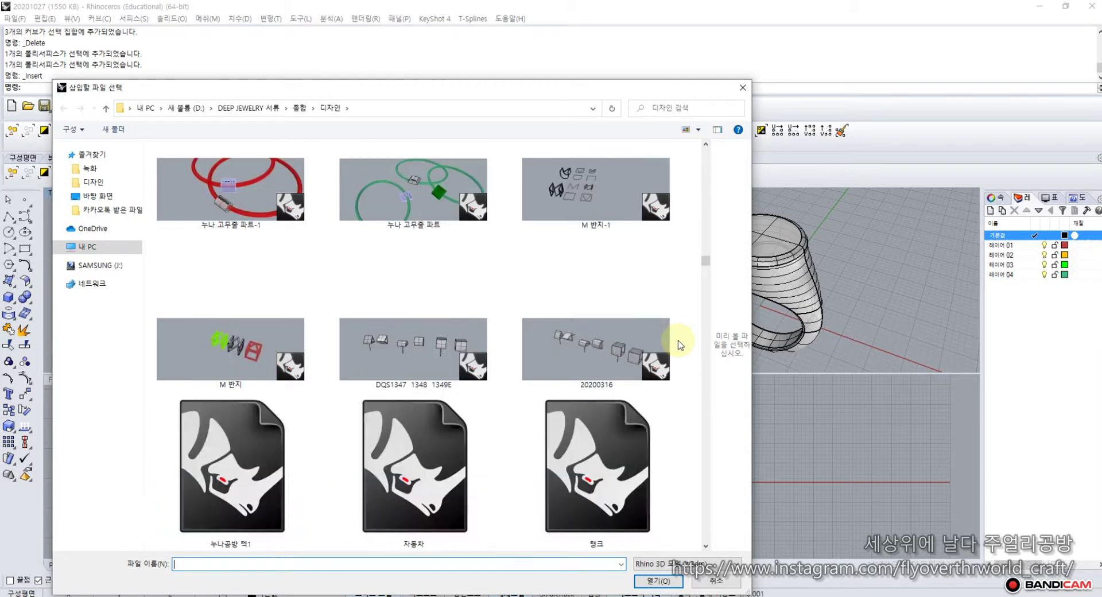
scroll(680, 345, "down", 15)
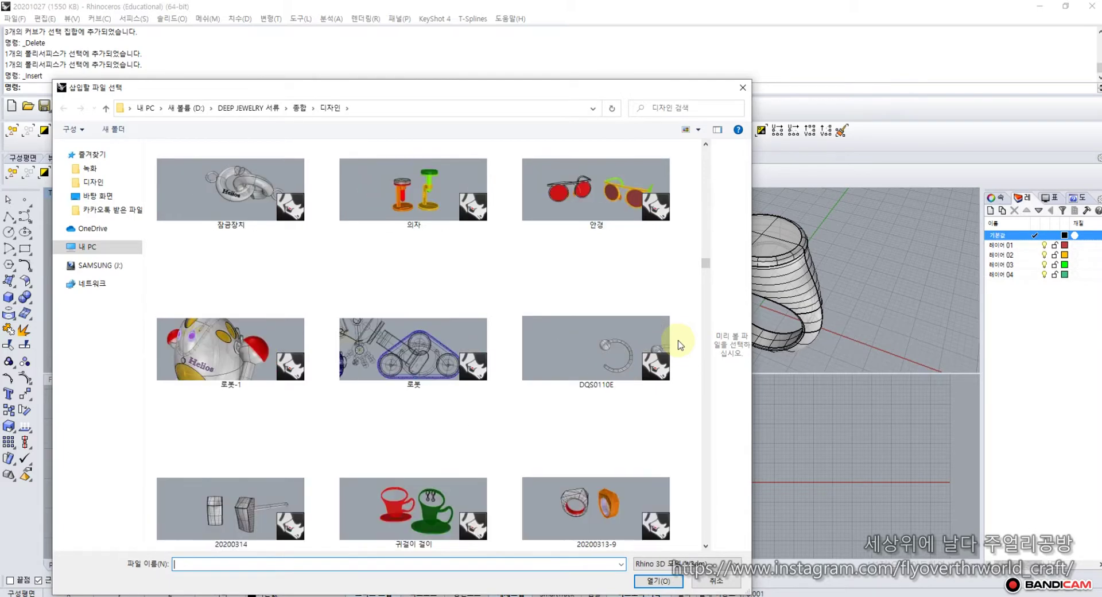
scroll(680, 345, "down", 12)
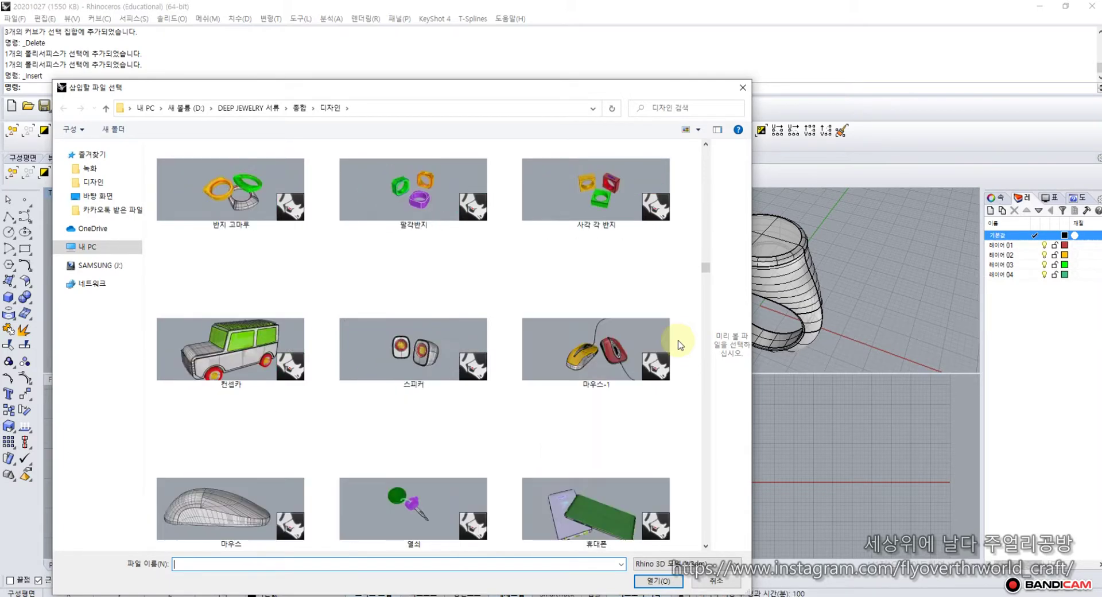
scroll(680, 344, "down", 10)
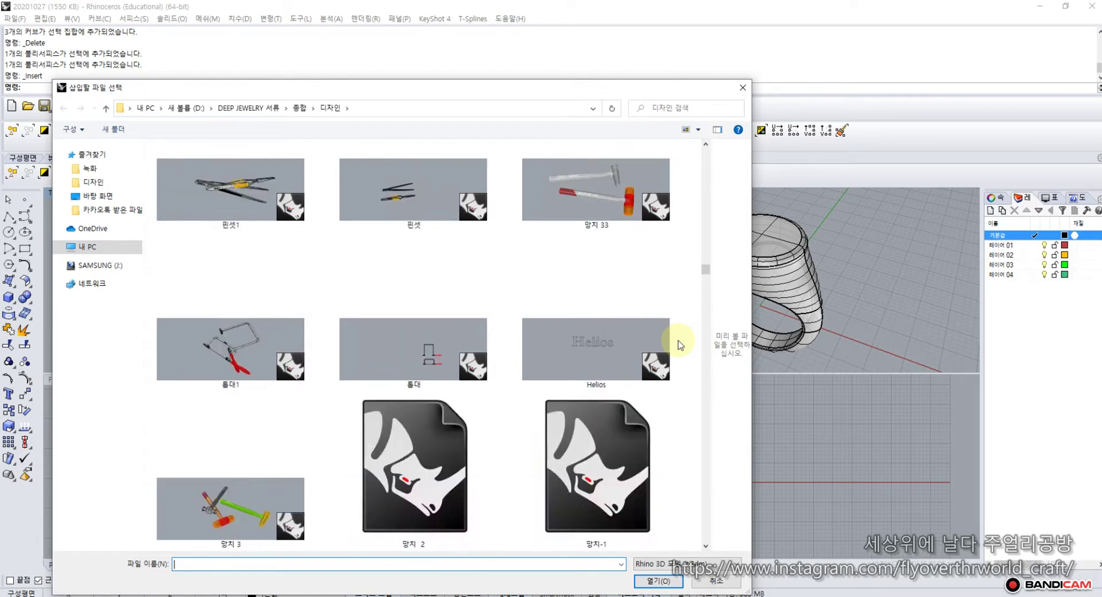
scroll(680, 344, "down", 3)
scroll(680, 344, "up", 3)
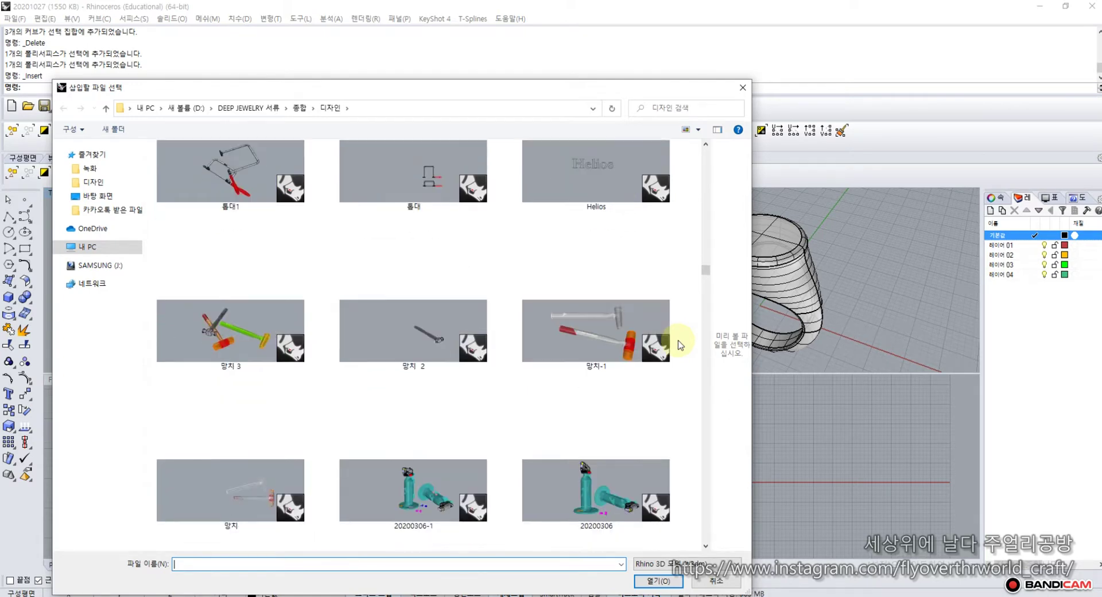
scroll(680, 344, "up", 3)
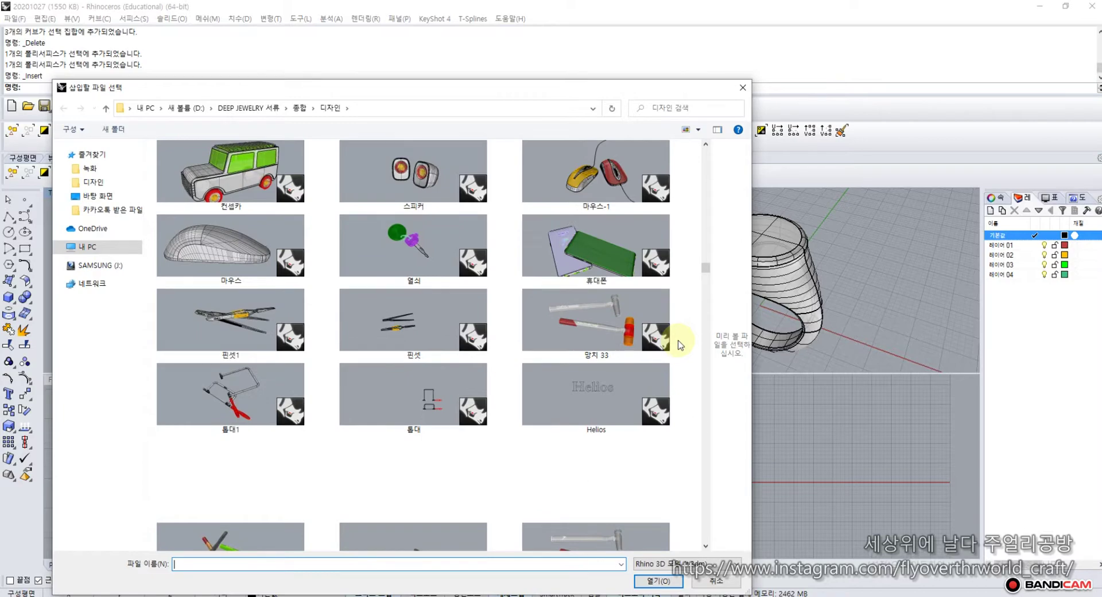
scroll(680, 344, "down", 10)
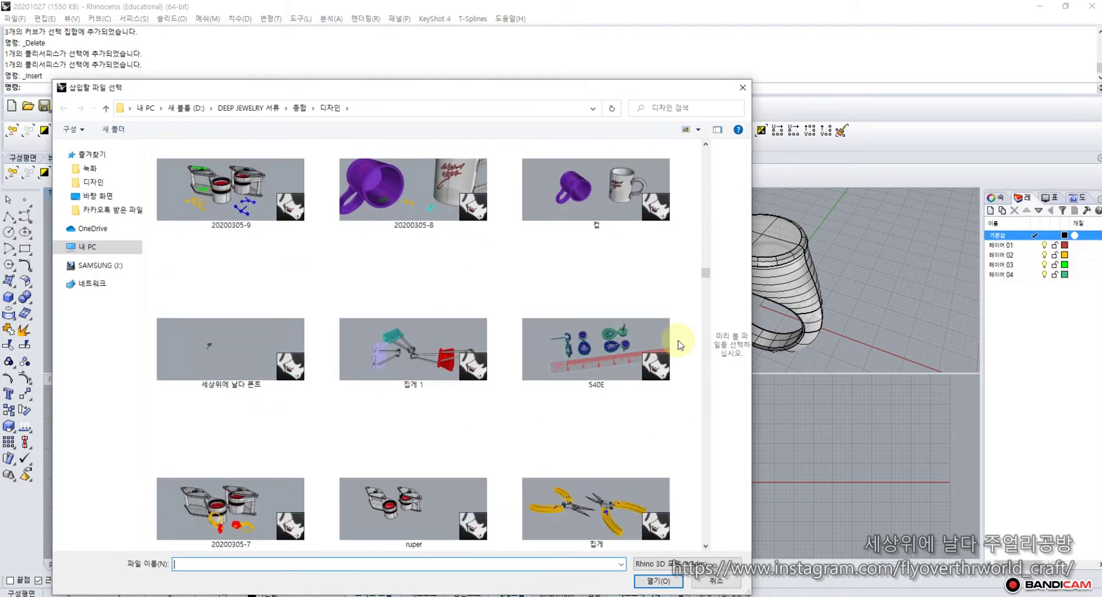
Step: Insert the 세상위에 날다 폰트 file as a block instance, placing the lettering above and beside the ring in the Top view
left_click(245, 348)
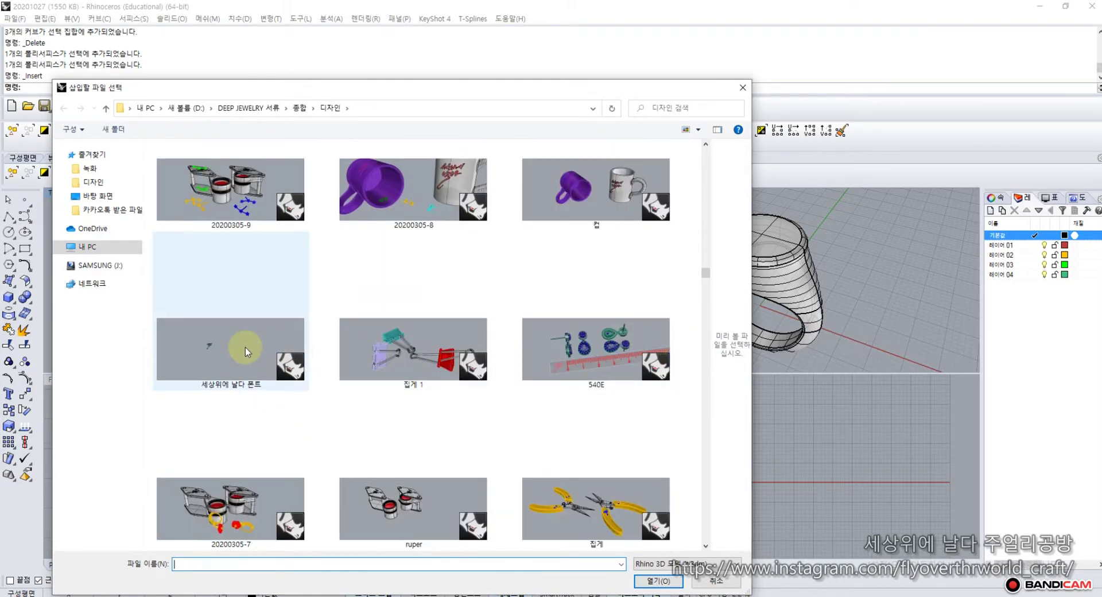
left_click(649, 583)
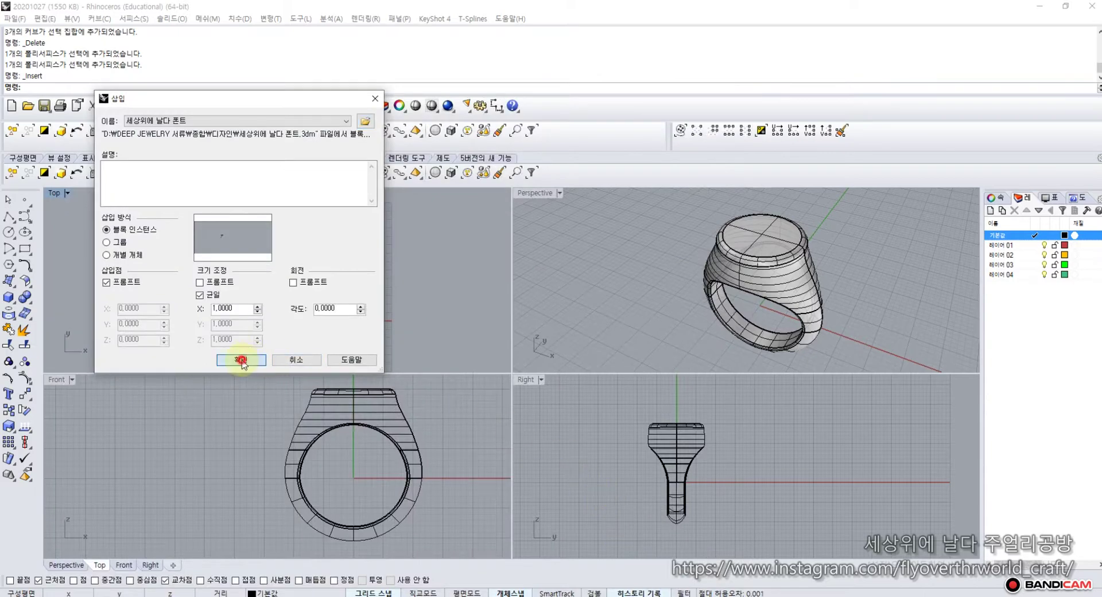
left_click(241, 361)
left_click(257, 349)
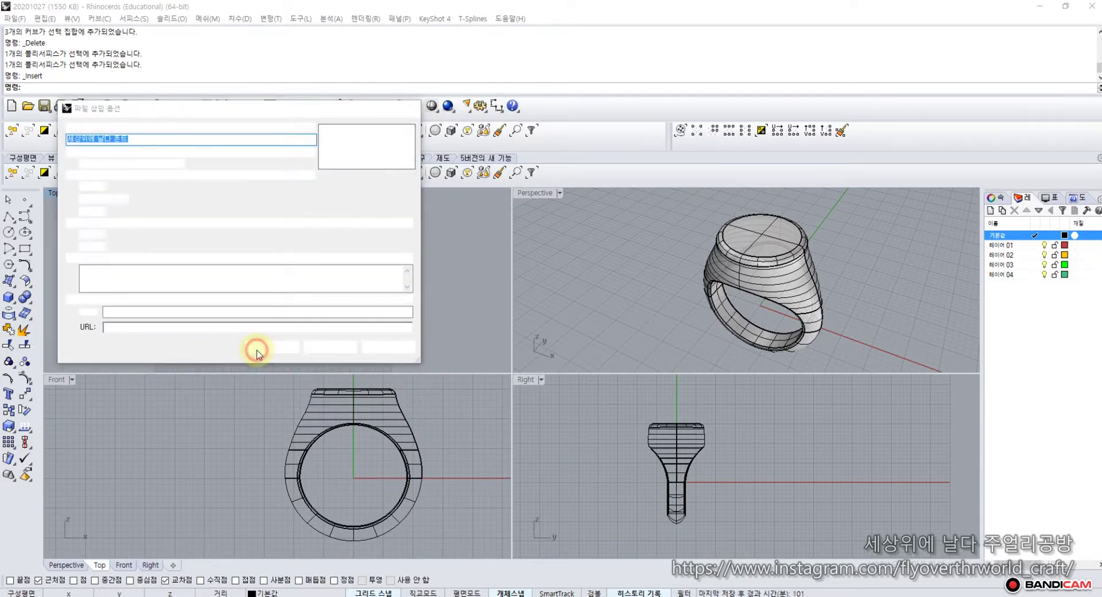
scroll(319, 290, "down", 5)
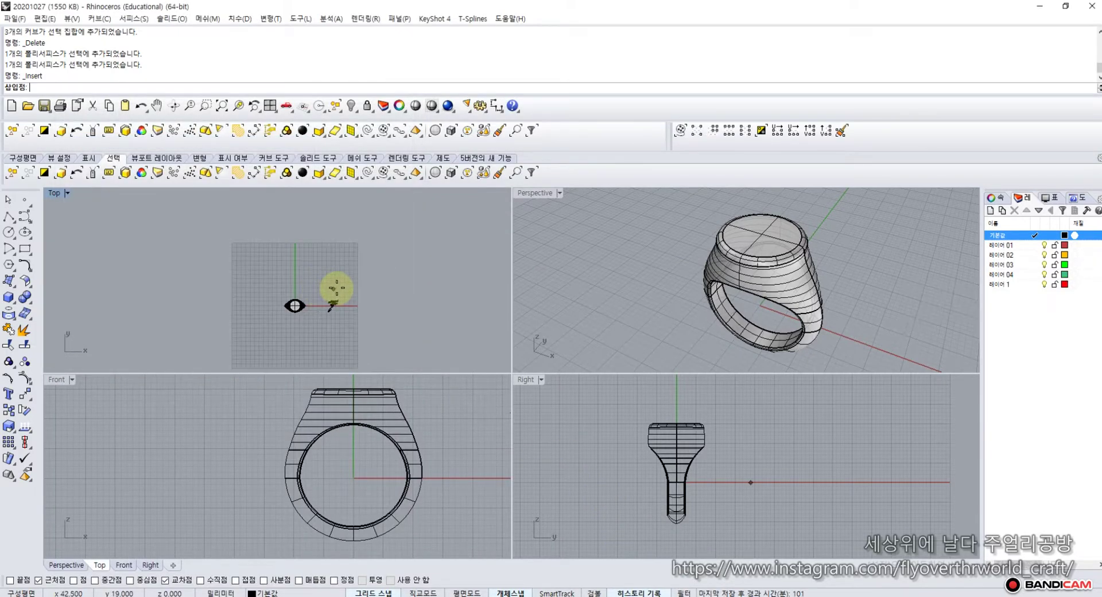
left_click(314, 289)
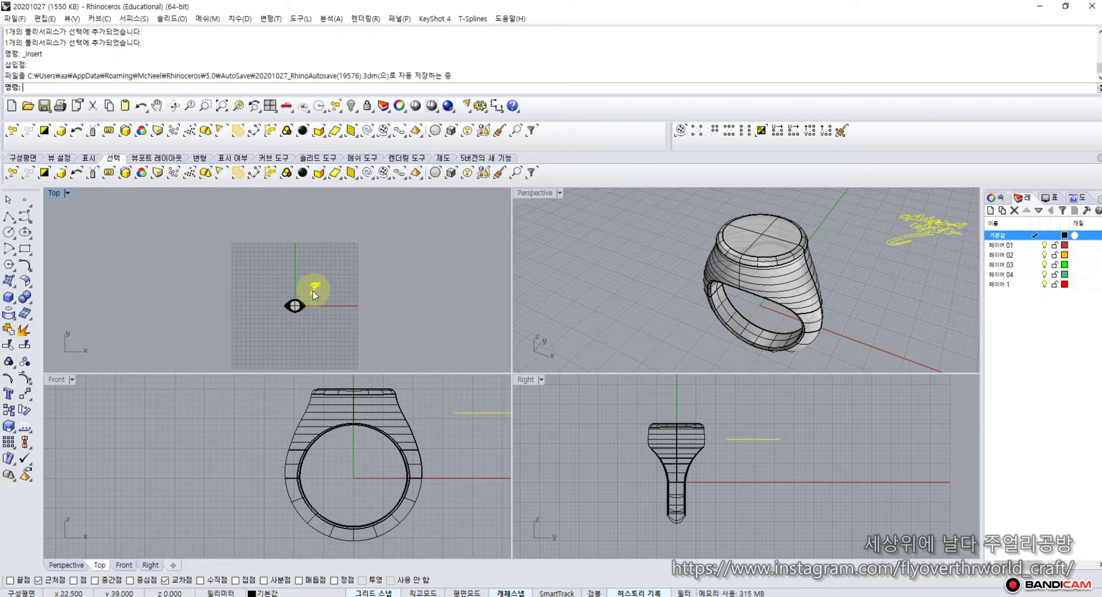
left_click(346, 289)
Step: Select the lettering block and move it over the ring's round top face in the maximized Top view
scroll(318, 289, "up", 3)
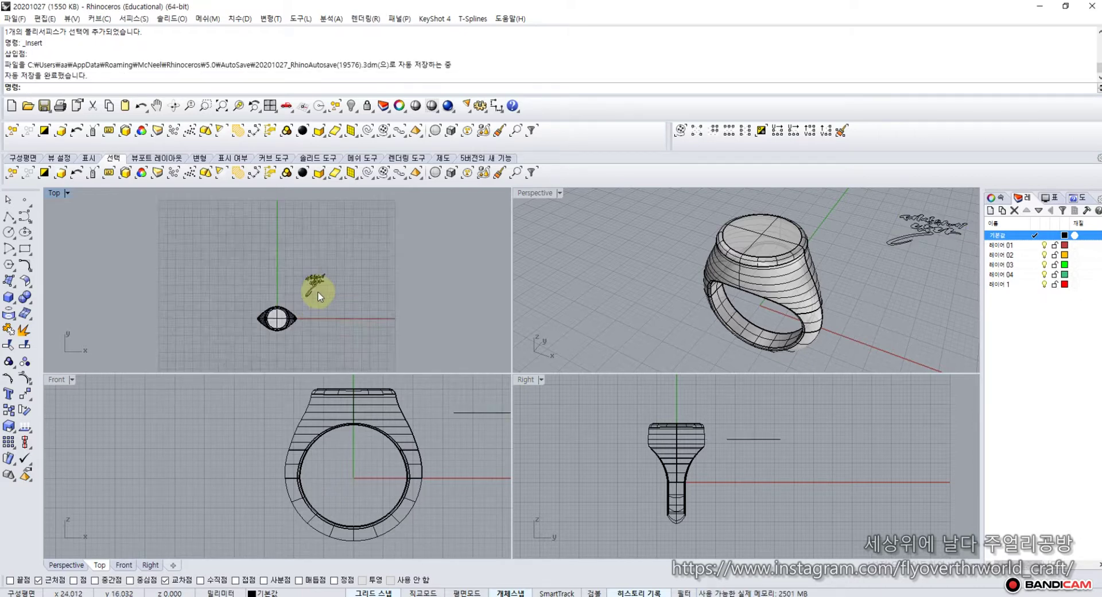
scroll(318, 291, "up", 5)
left_click_drag(256, 227, 387, 347)
right_click_drag(347, 305, 410, 316)
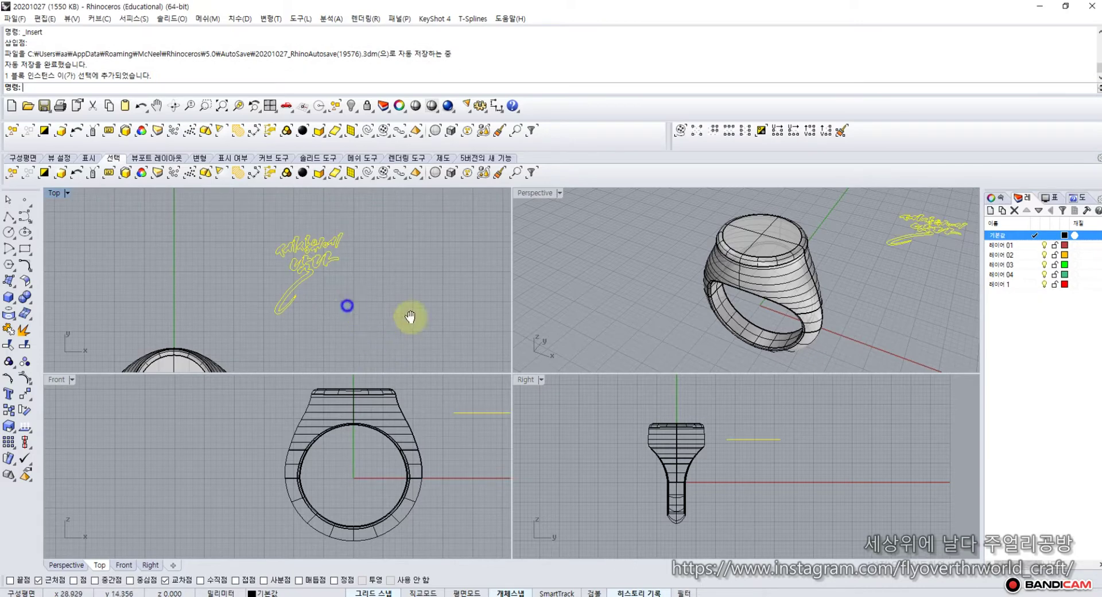
double_click(53, 193)
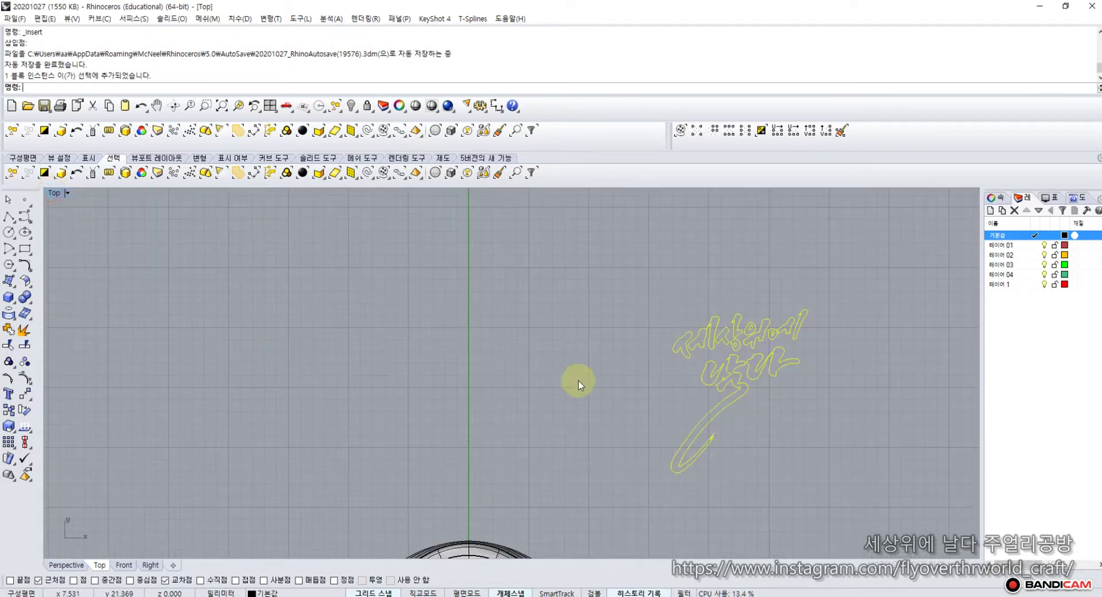
right_click_drag(579, 384, 504, 275)
scroll(622, 339, "up", 8)
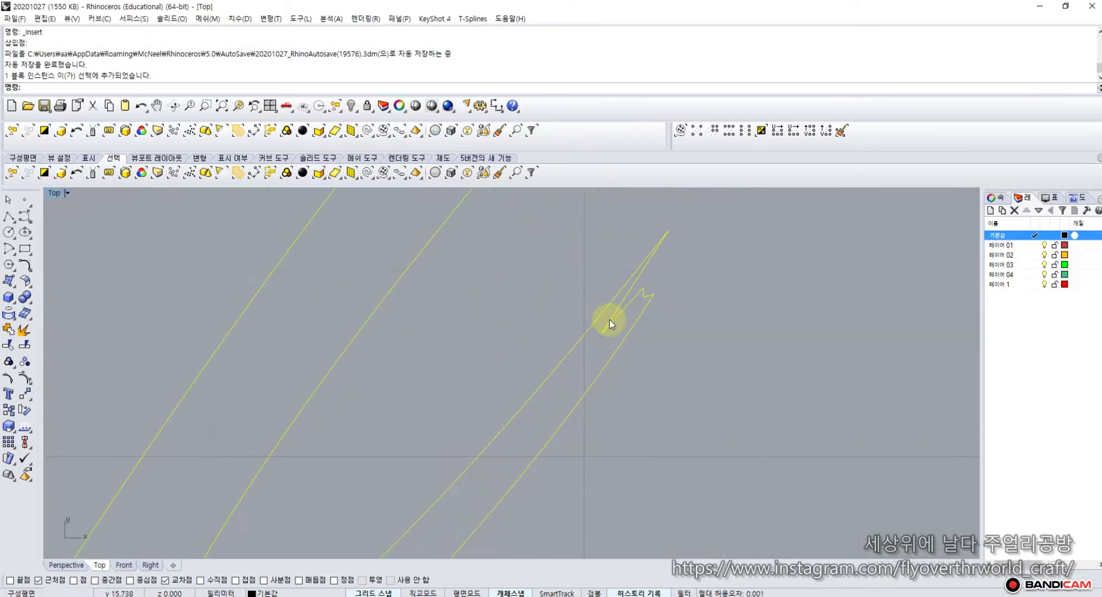
scroll(608, 318, "down", 8)
left_click_drag(612, 277, 436, 443)
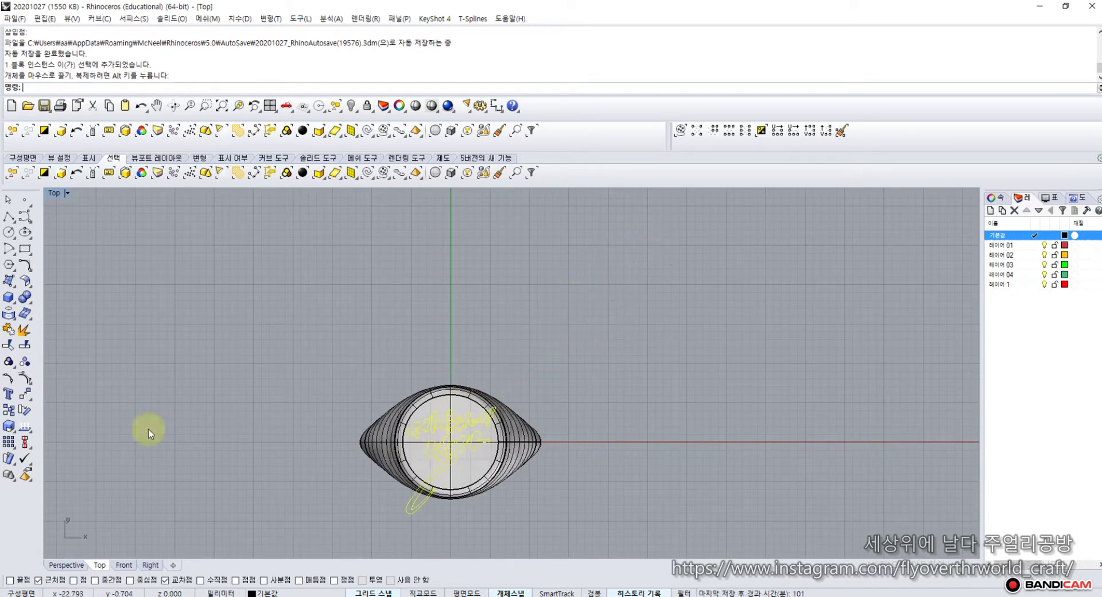
Step: Scale the lettering down by a factor of about 0.167 from a base point on the vertical axis above the ring
left_click(13, 427)
left_click(451, 356)
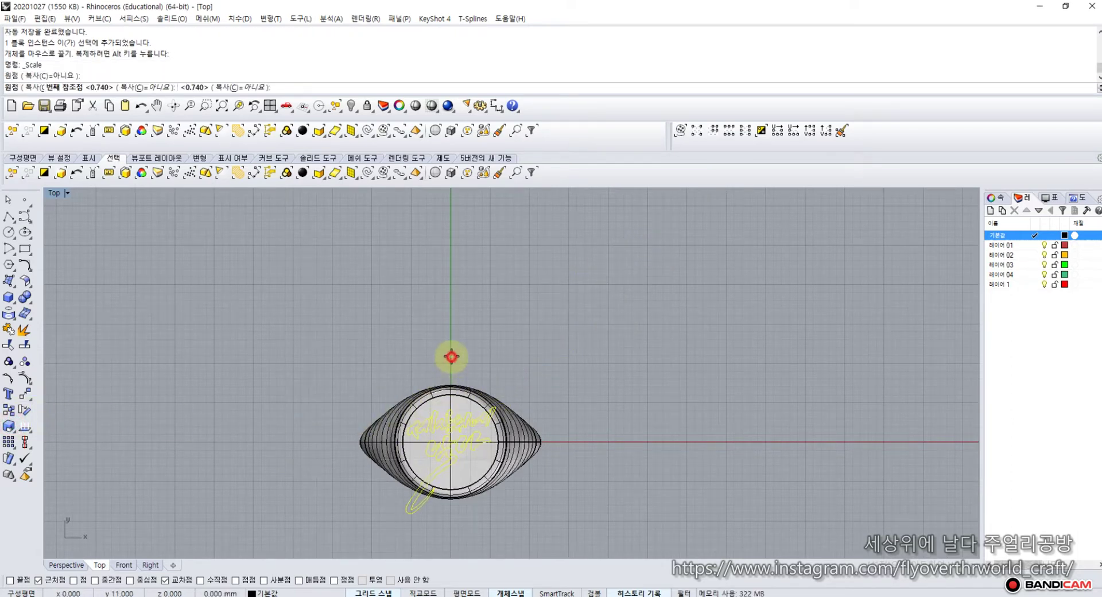
left_click(450, 540)
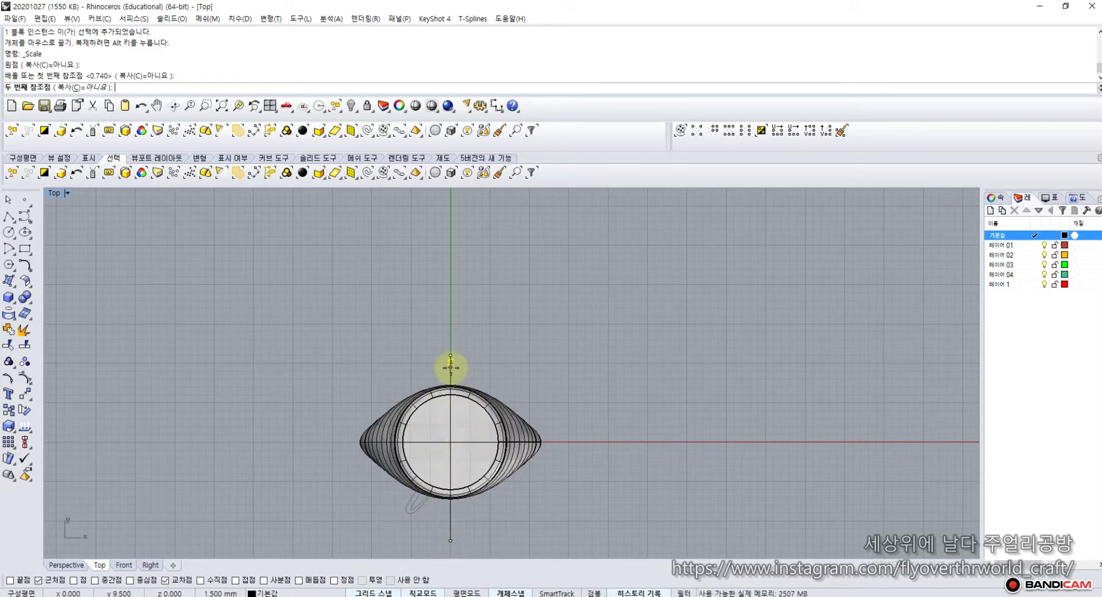
left_click(451, 373)
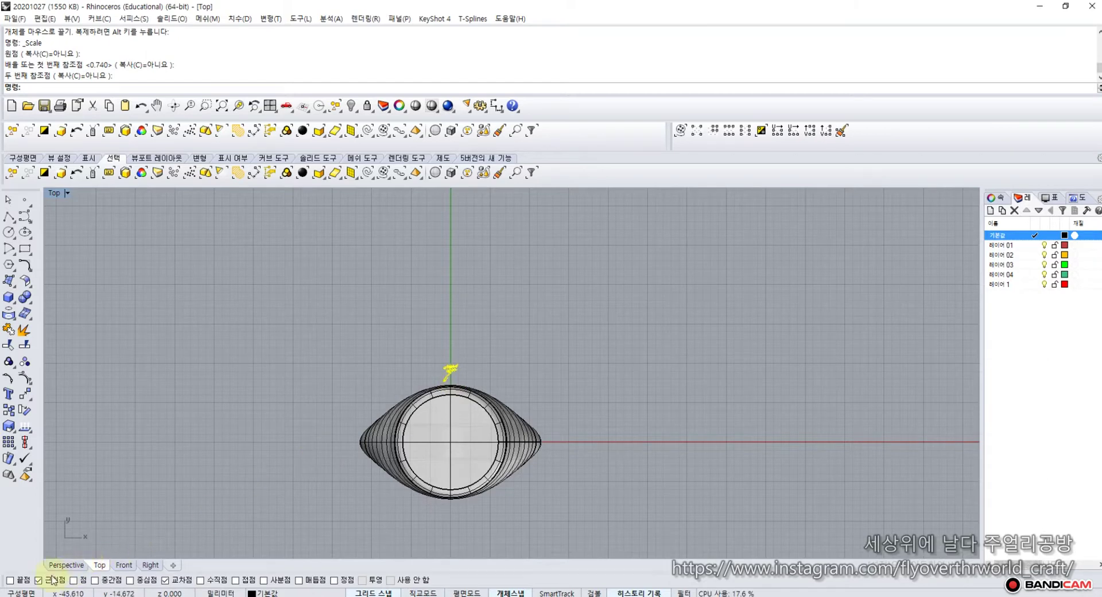
Step: Turn off the Near and Intersection object snaps, scale the lettering up by a factor of 3, and move it onto the round top face
left_click(164, 581)
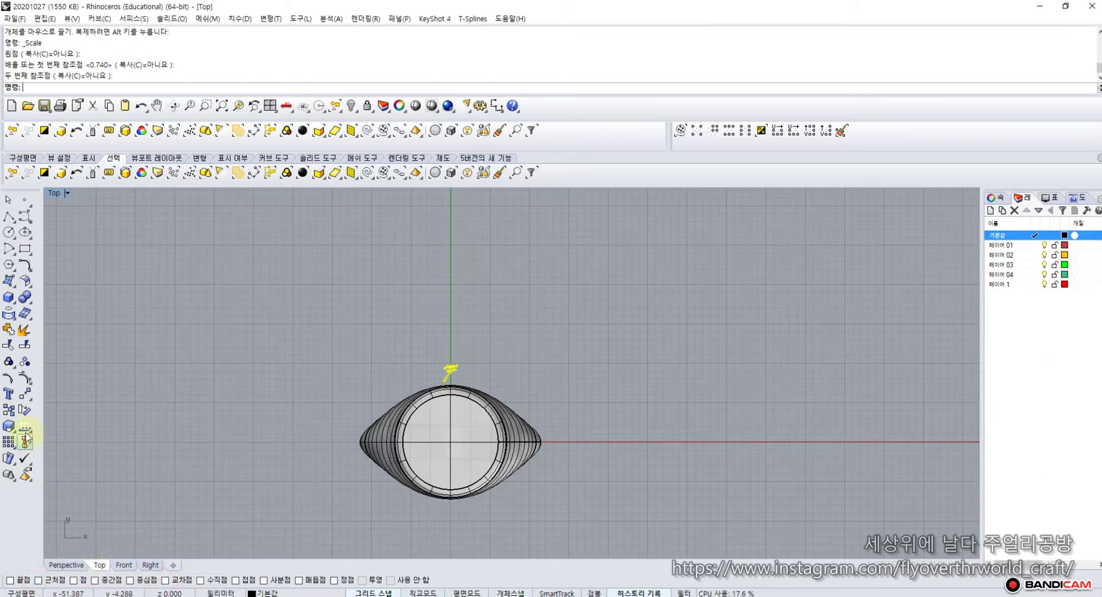
left_click(22, 428)
left_click(450, 359)
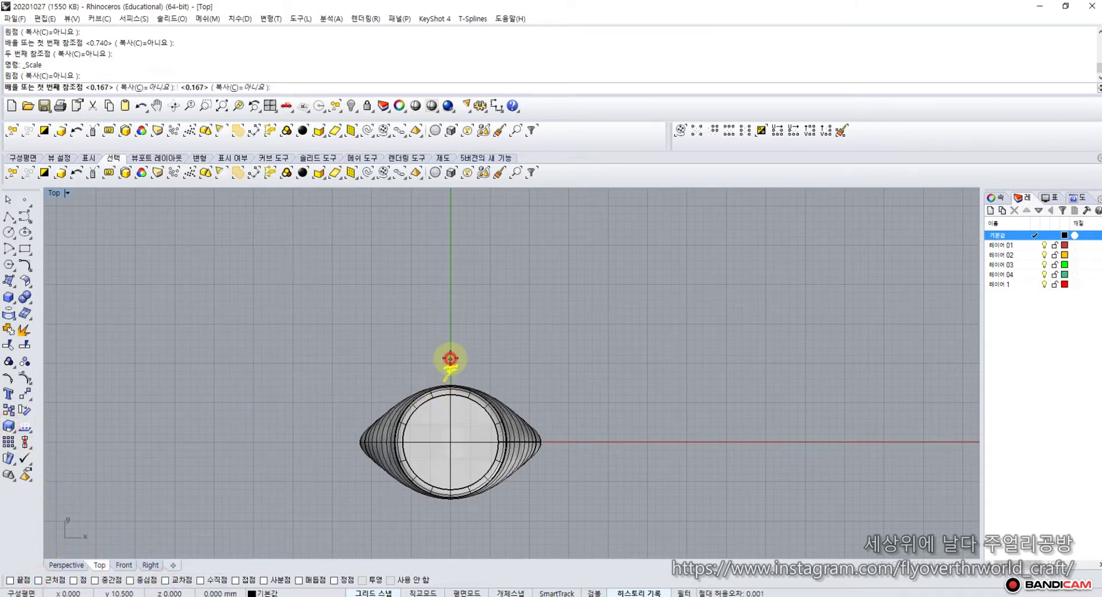
left_click(450, 392)
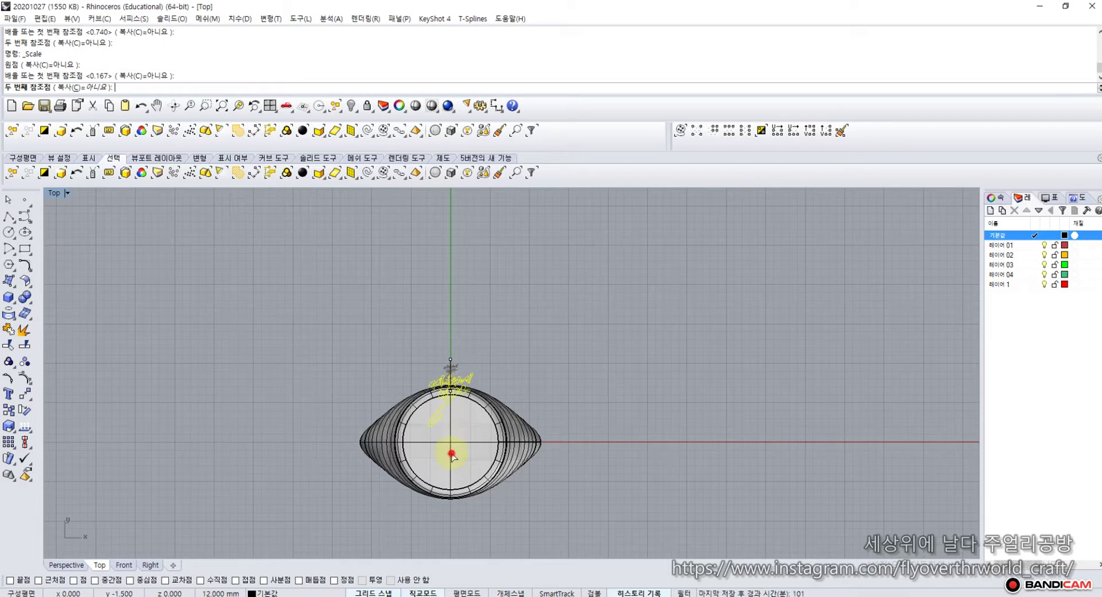
left_click(450, 407)
left_click_drag(450, 423, 449, 442)
Step: Enlarge the lettering slightly about the ring's center and nudge it into position within the round top face
scroll(450, 443, "up", 5)
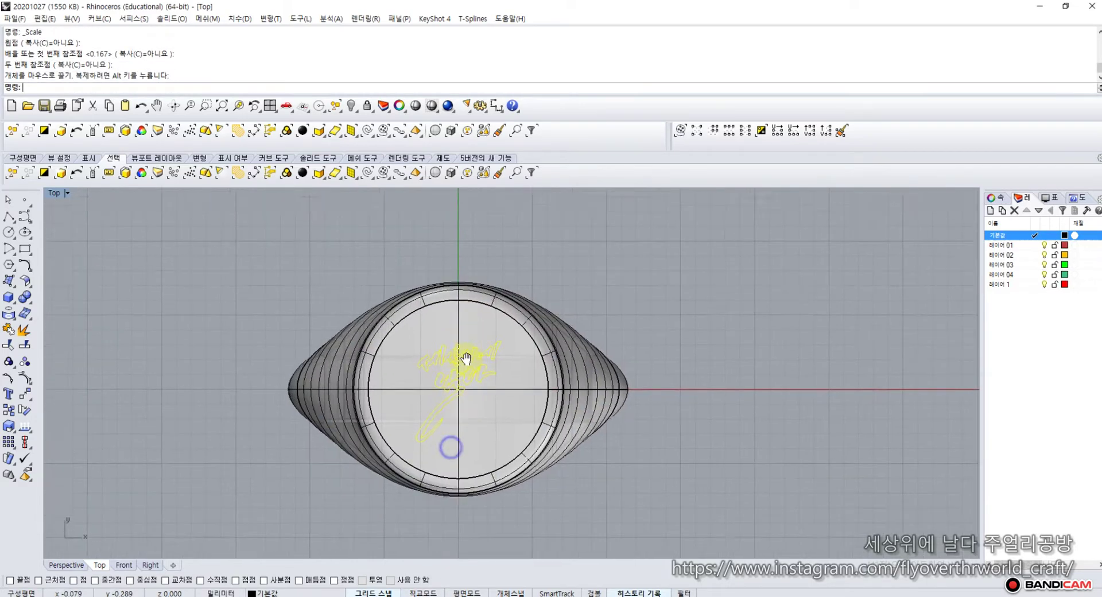
scroll(467, 360, "up", 2)
left_click(9, 426)
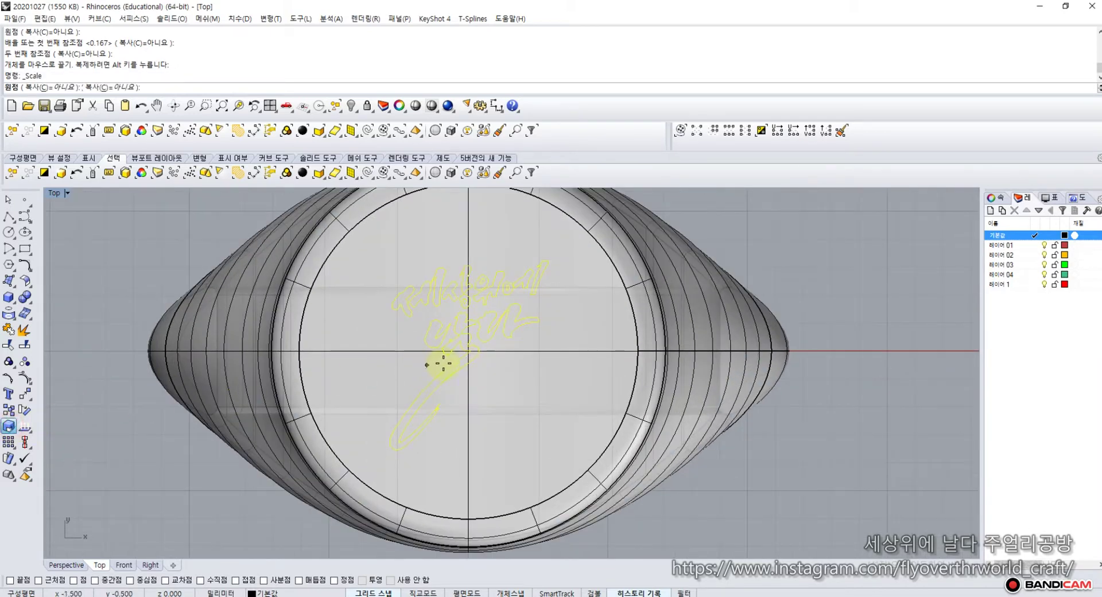
left_click(467, 351)
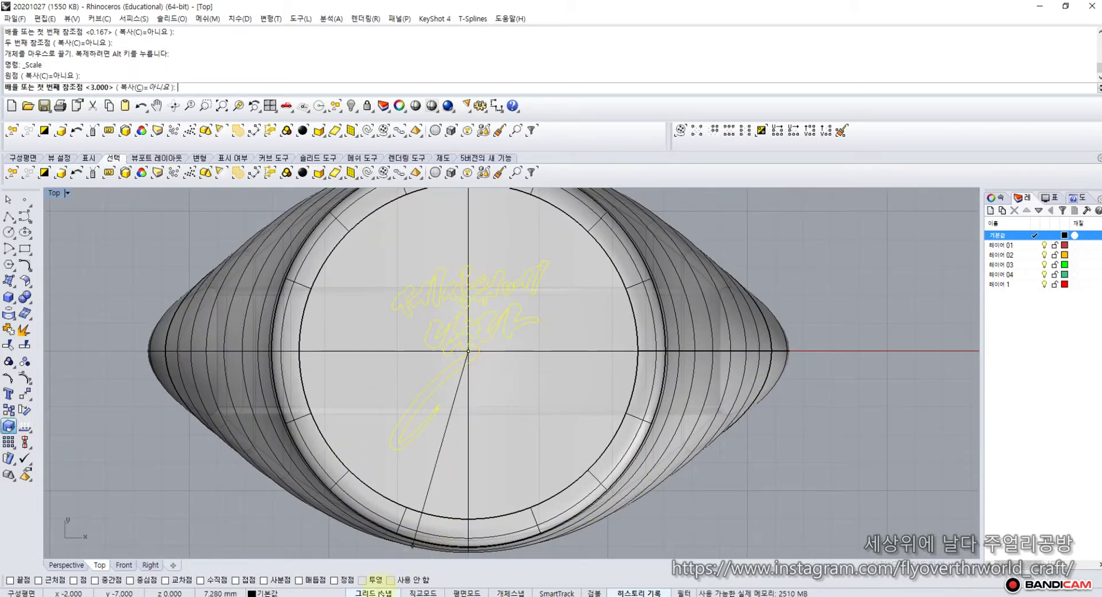
left_click(469, 251)
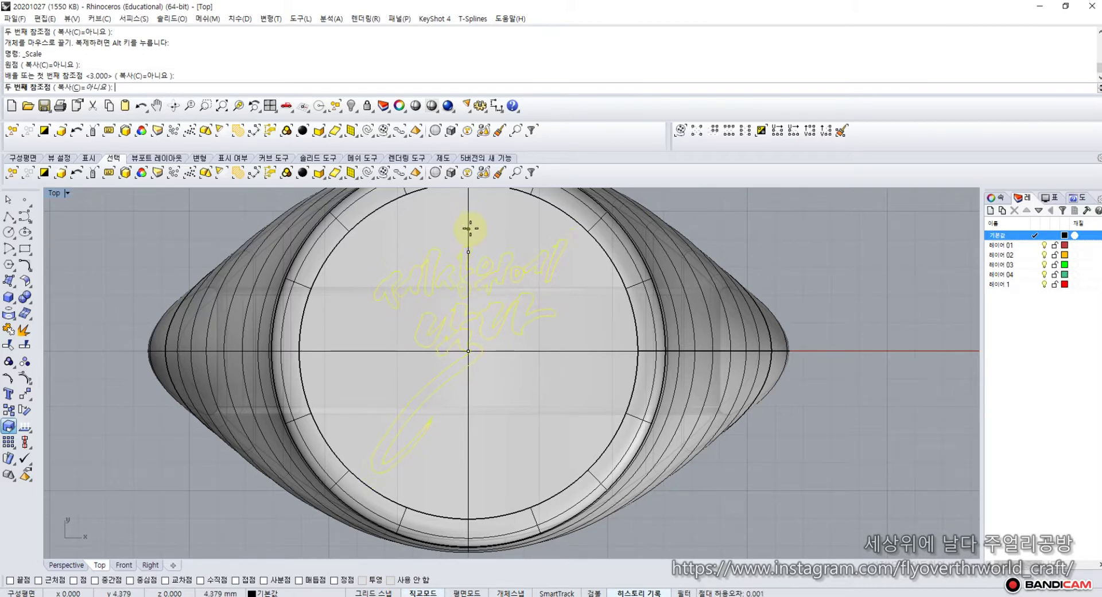
left_click(470, 229)
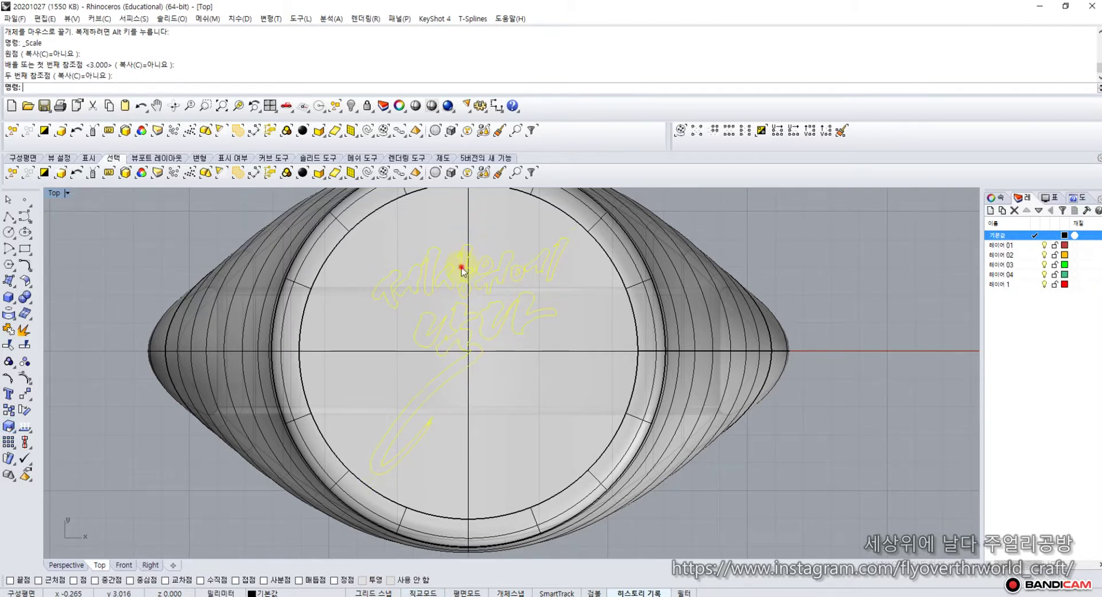
left_click_drag(466, 273, 466, 276)
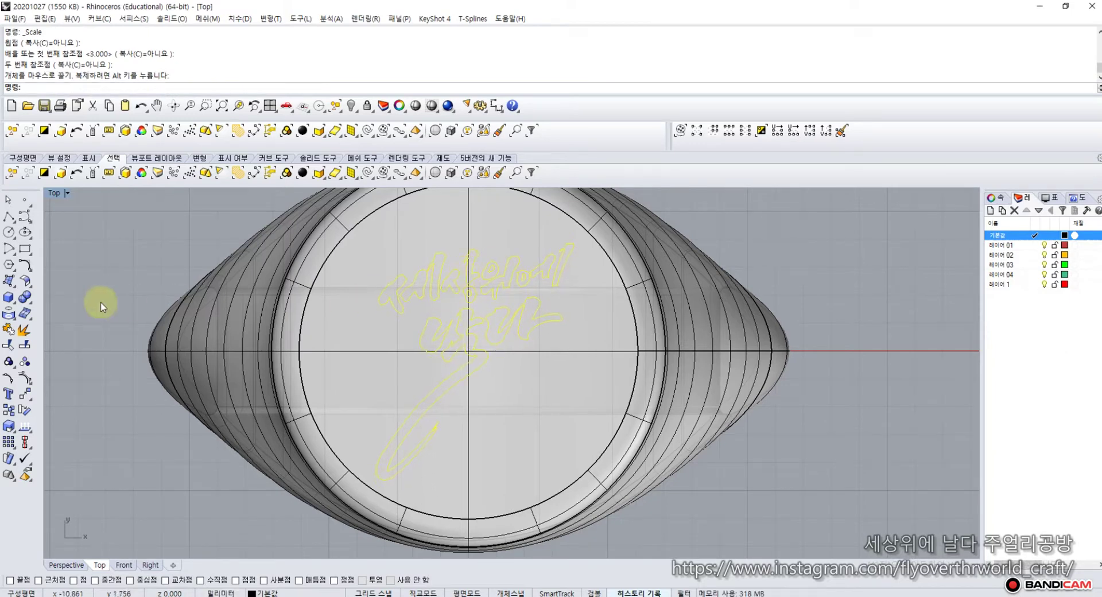
Step: Try to project the lettering block and the circular edge of the top face onto the ring polysurface
left_click(8, 315)
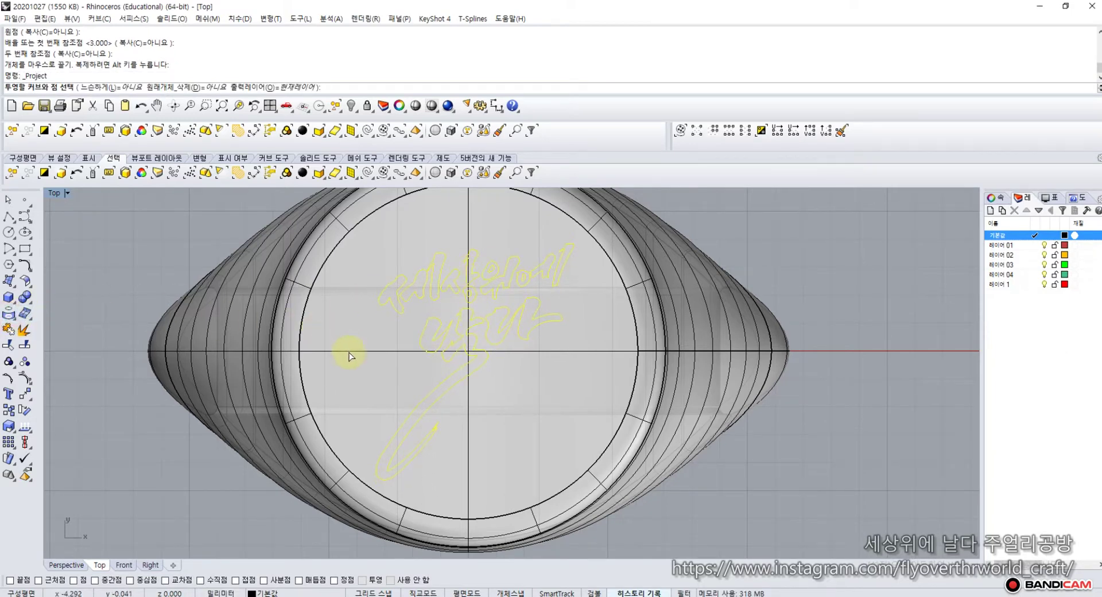
left_click(10, 200)
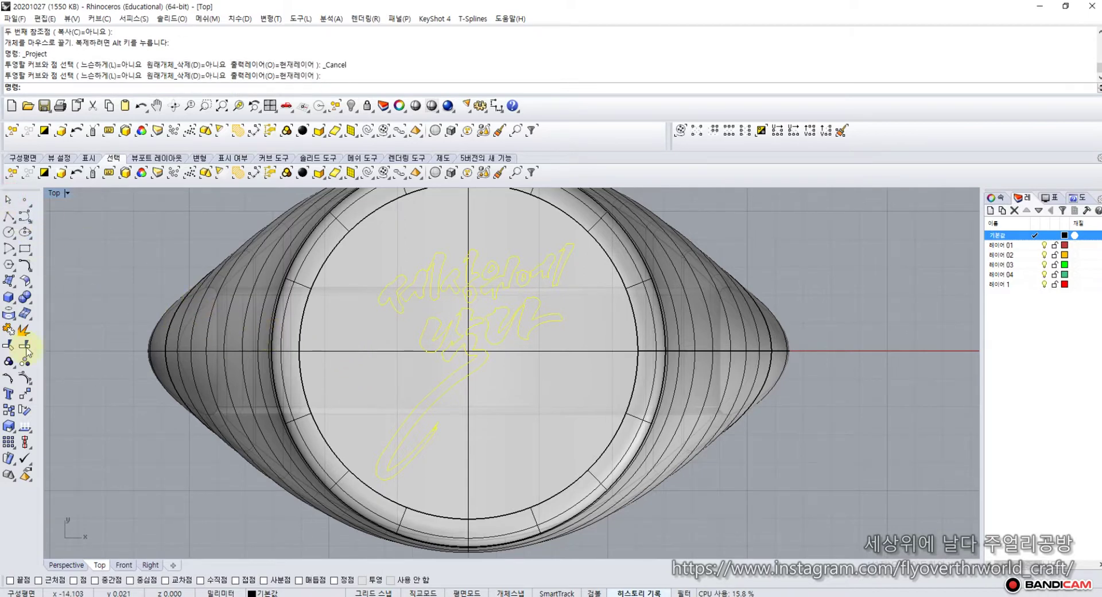
left_click(8, 313)
left_click(298, 349)
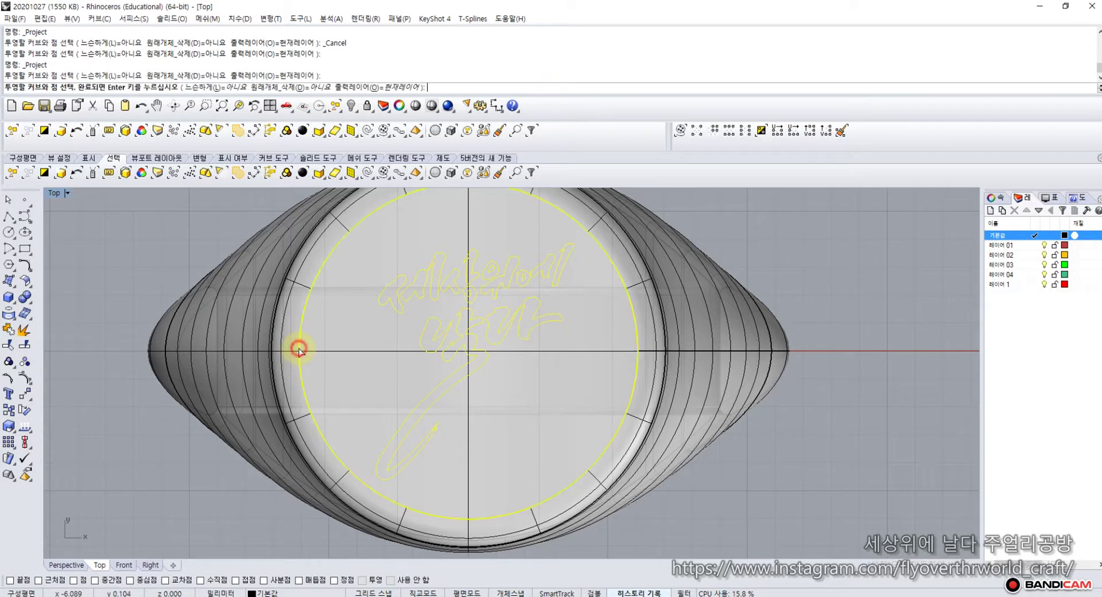
double_click(52, 190)
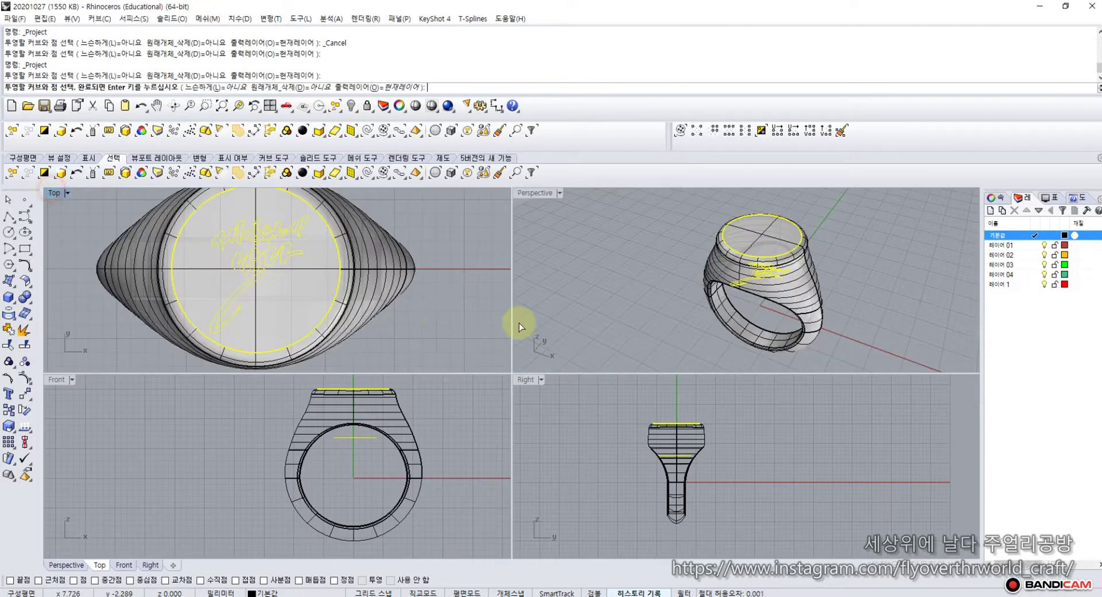
key("Return")
left_click(709, 287)
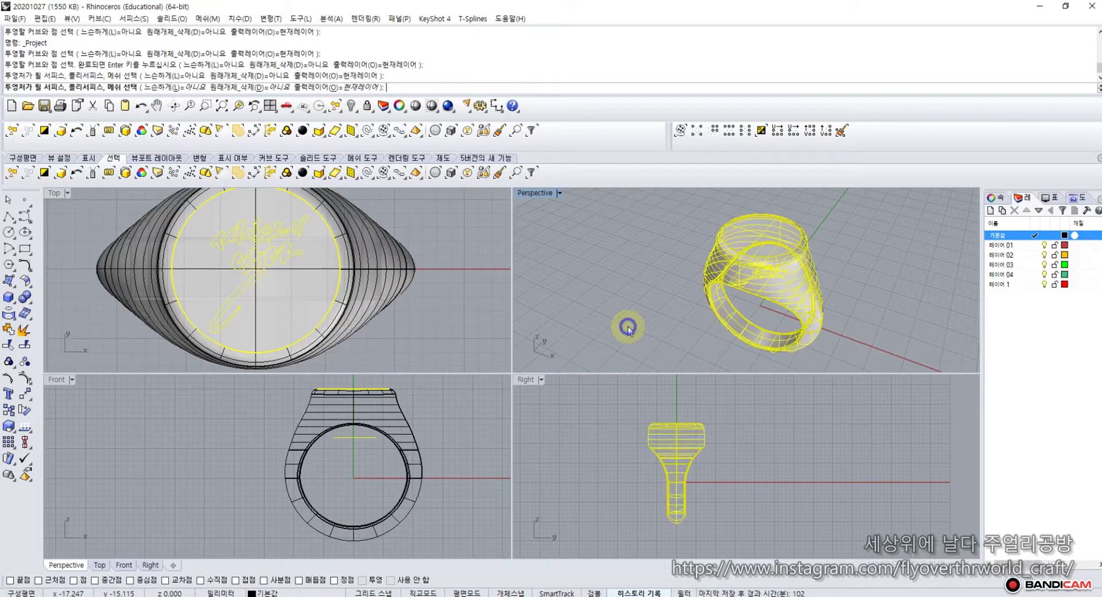
key("Return")
right_click_drag(627, 309, 604, 330)
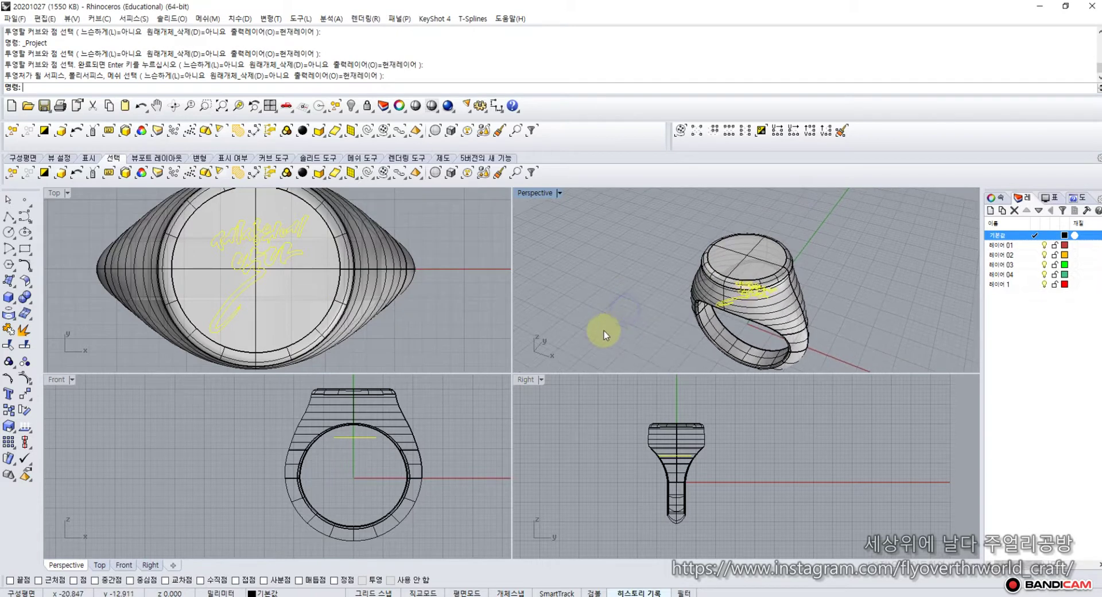
Step: Move the lettering block straight up in the Front view so it sits above the ring's top face, and clear the selection
right_click_drag(353, 440, 345, 466)
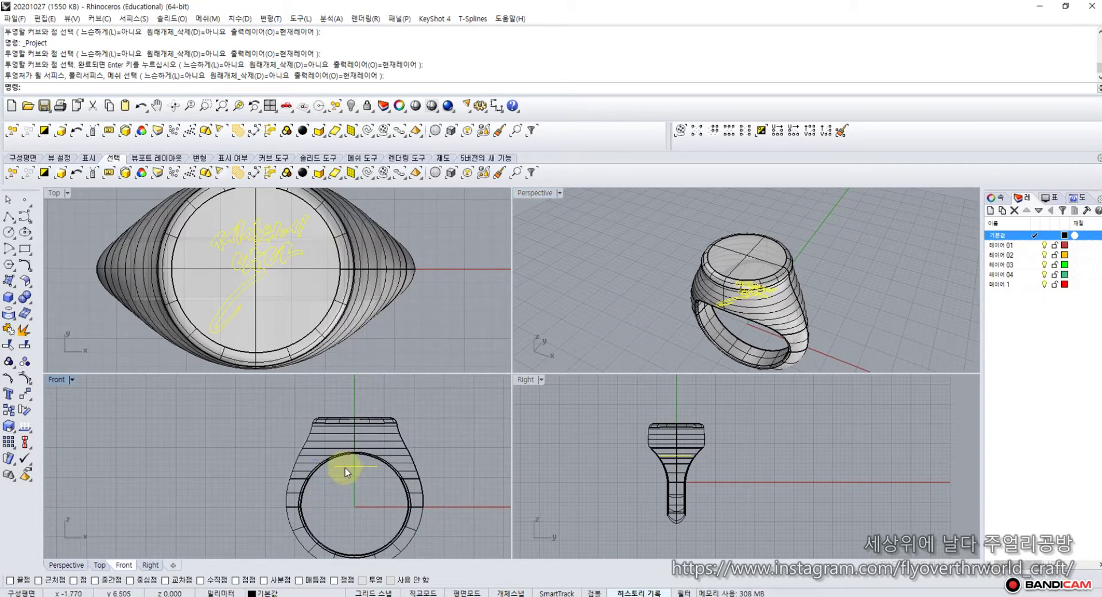
left_click_drag(345, 467, 344, 406)
left_click(274, 418)
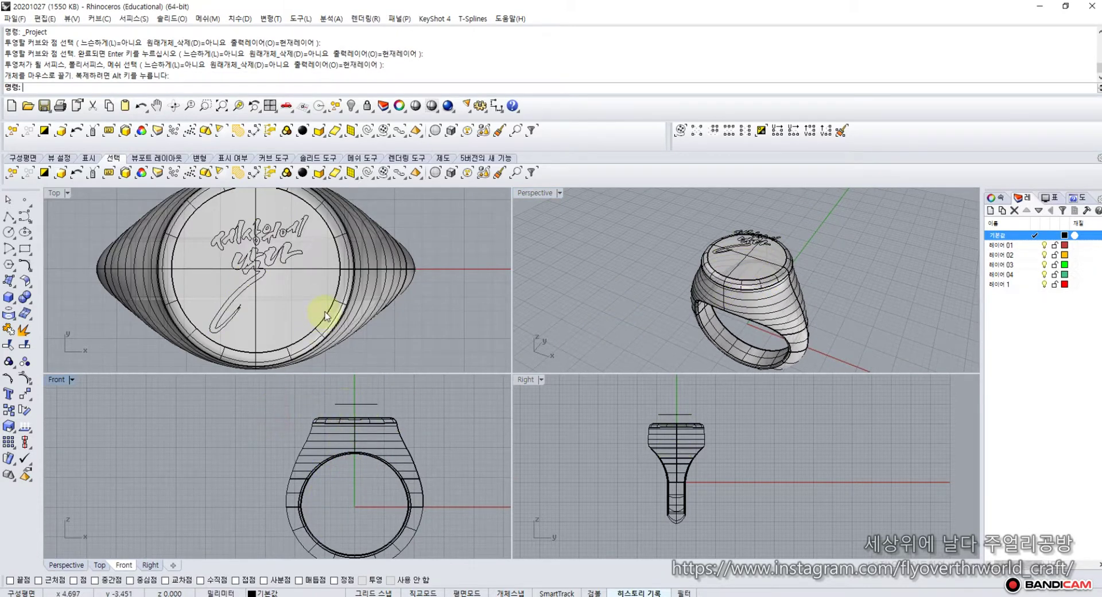
left_click(326, 313)
left_click(123, 356)
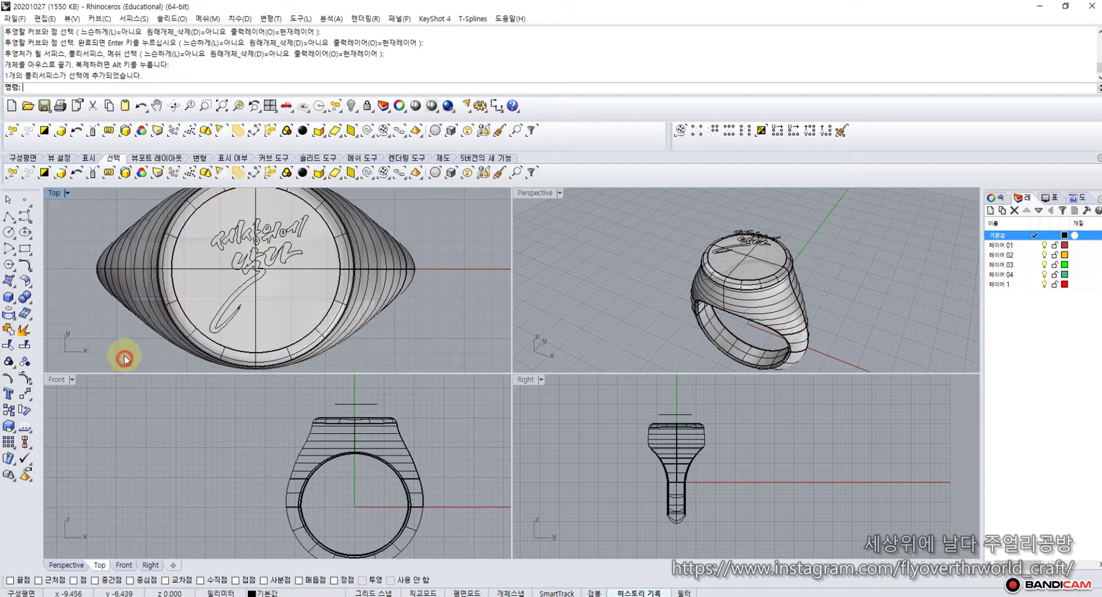
Step: Try to project the lettering block onto the ring, and switch the Top viewport to Wireframe display along the way
right_click_drag(157, 215, 140, 251)
scroll(141, 251, "down", 5)
left_click_drag(138, 230, 237, 335)
left_click(9, 313)
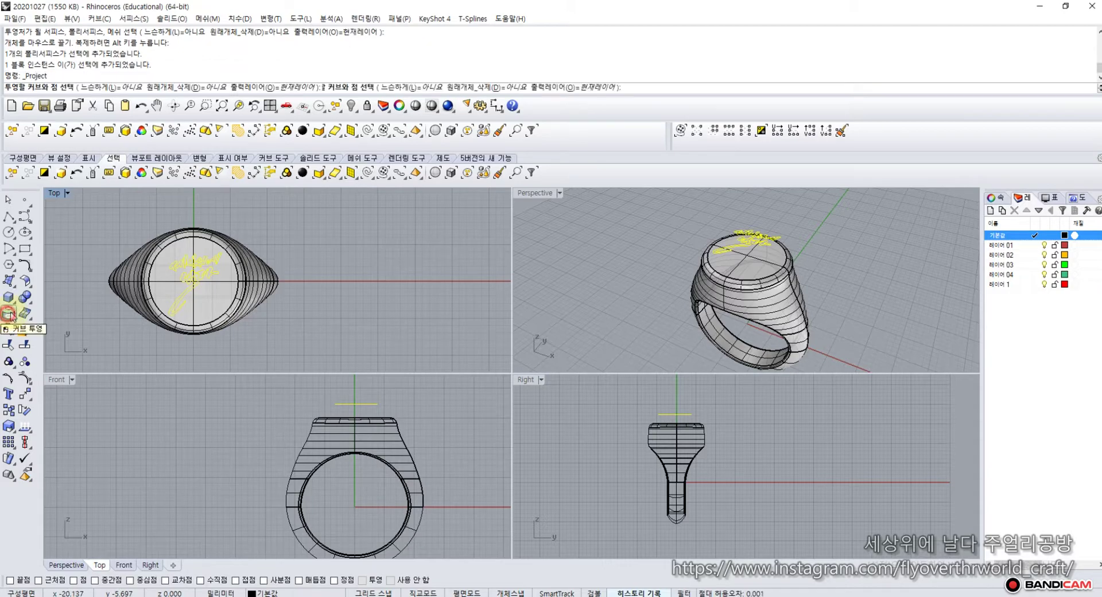
left_click(150, 285)
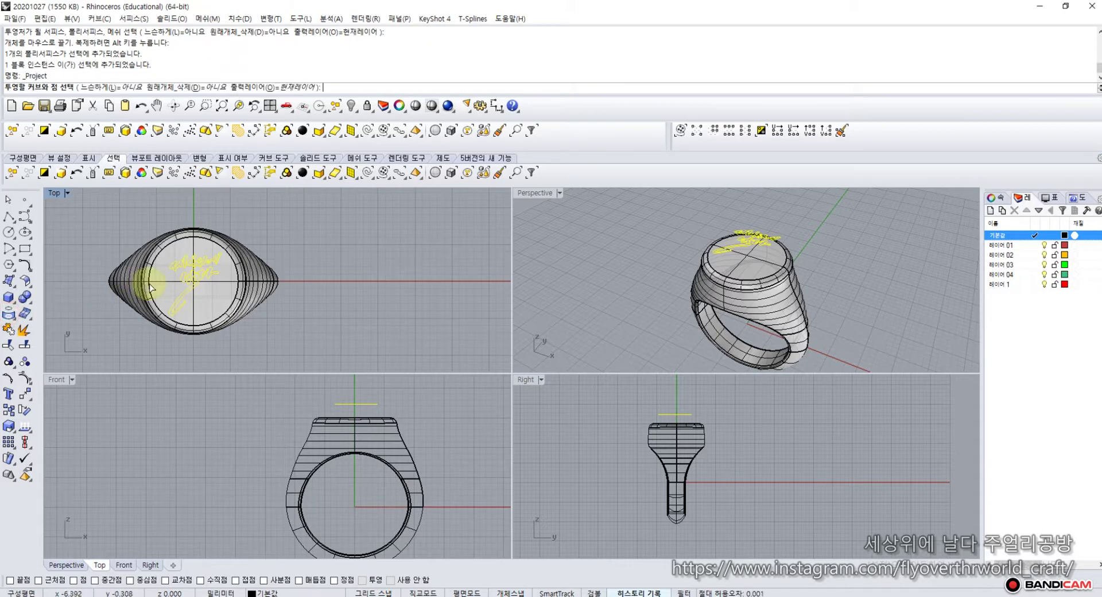
left_click(68, 196)
left_click(70, 213)
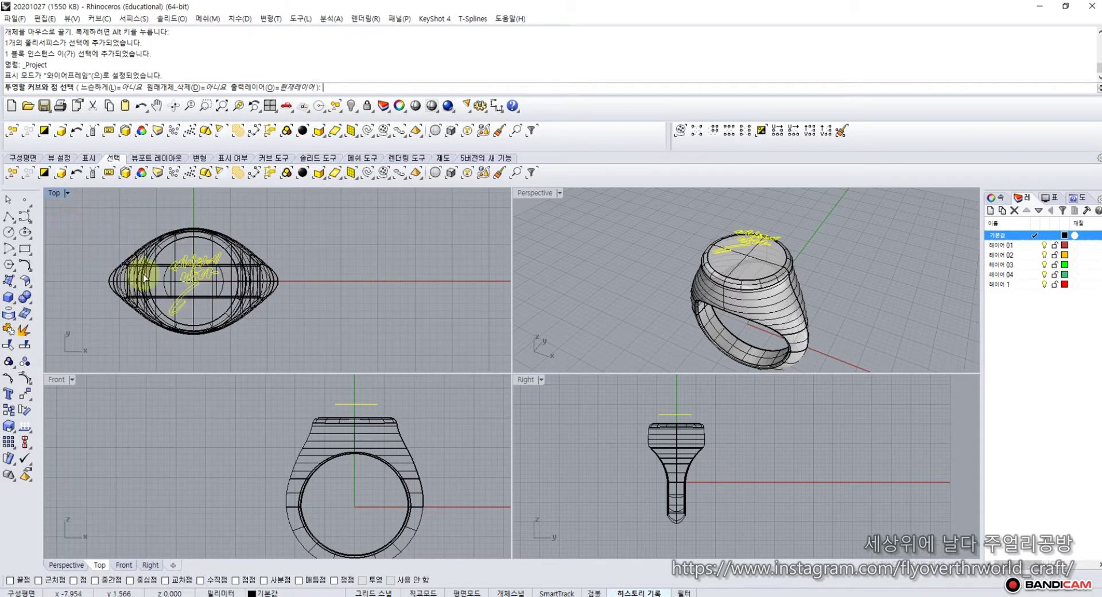
left_click(162, 267)
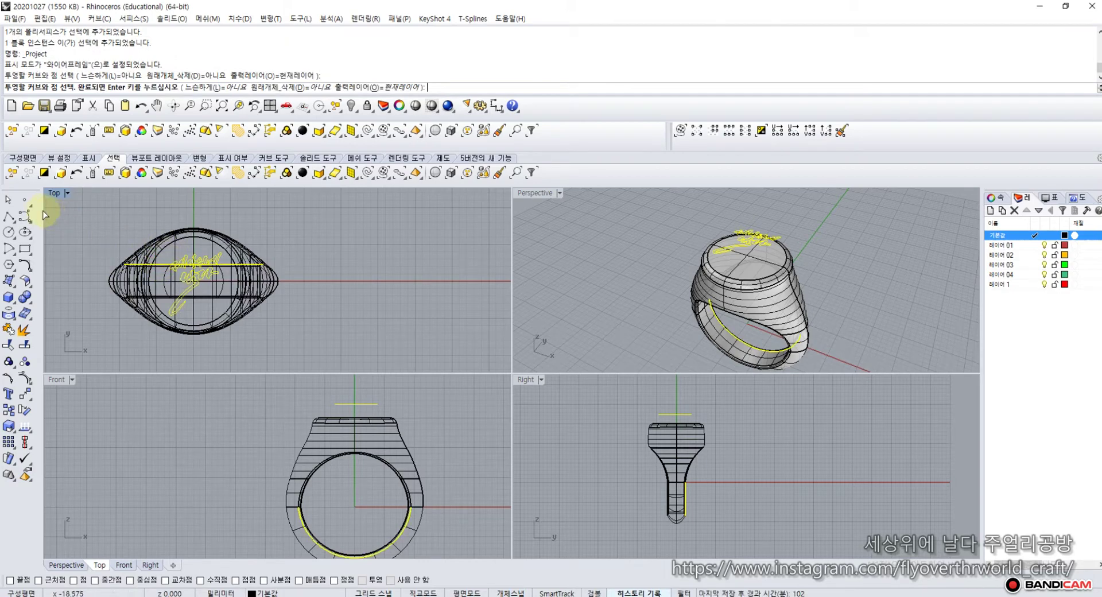
left_click(9, 201)
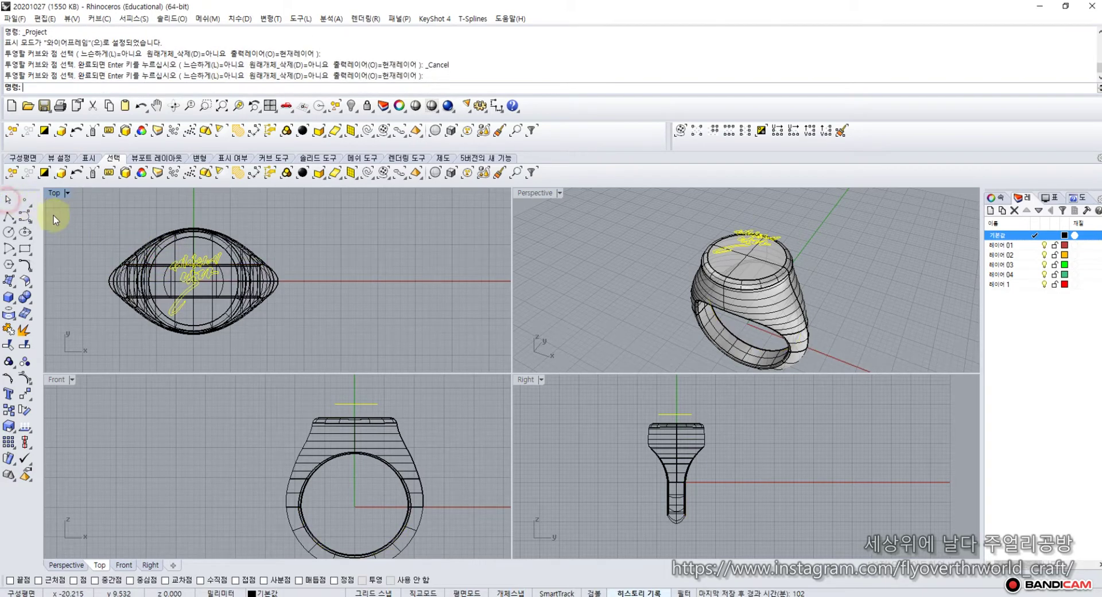
left_click(175, 252)
right_click(164, 206)
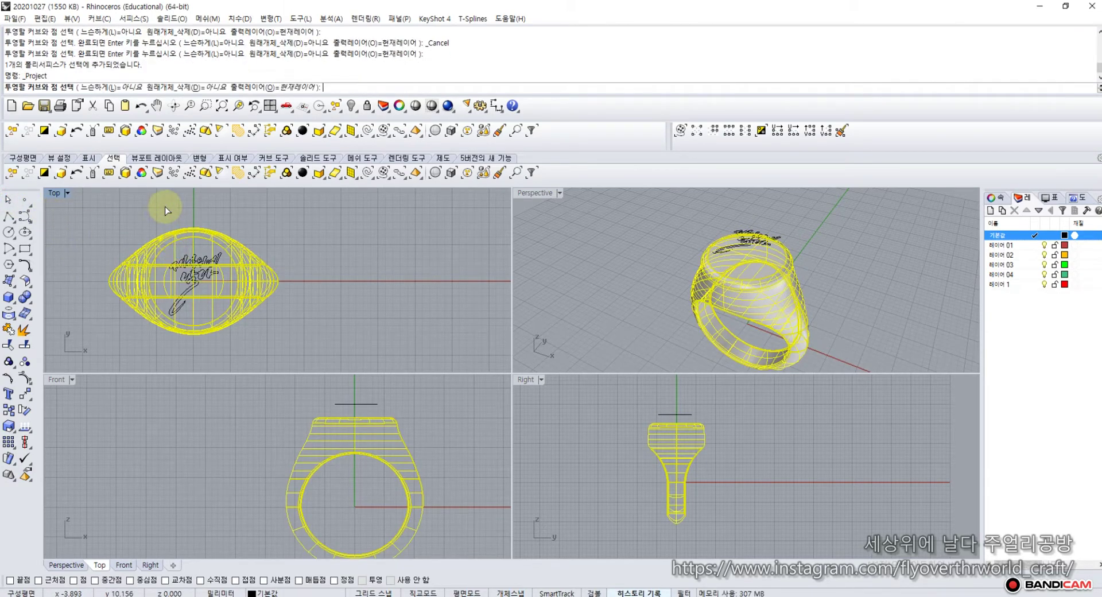
right_click(164, 207)
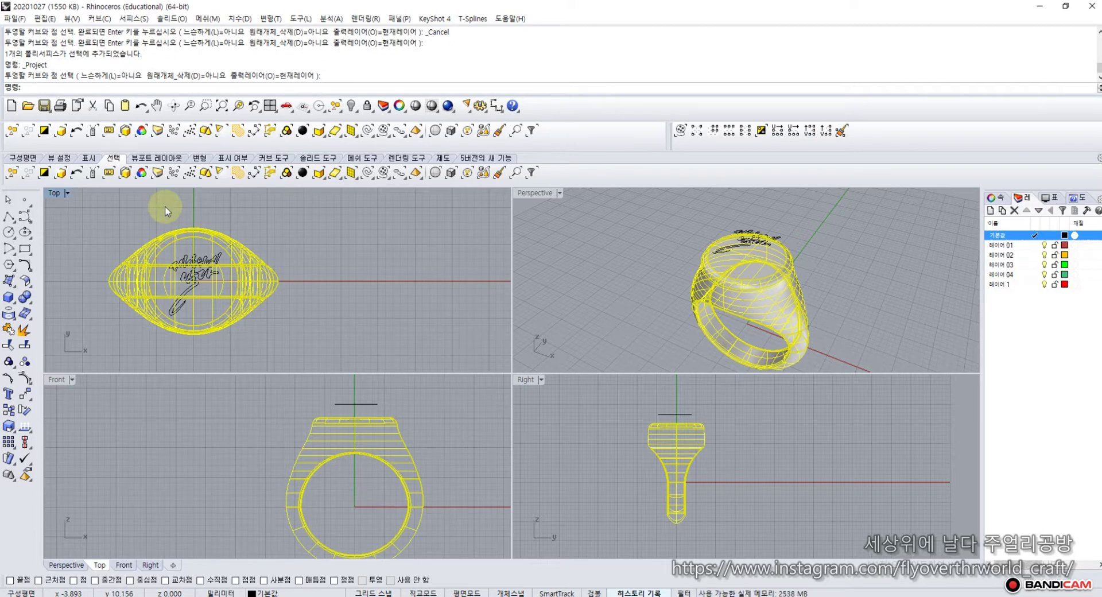
left_click(117, 213)
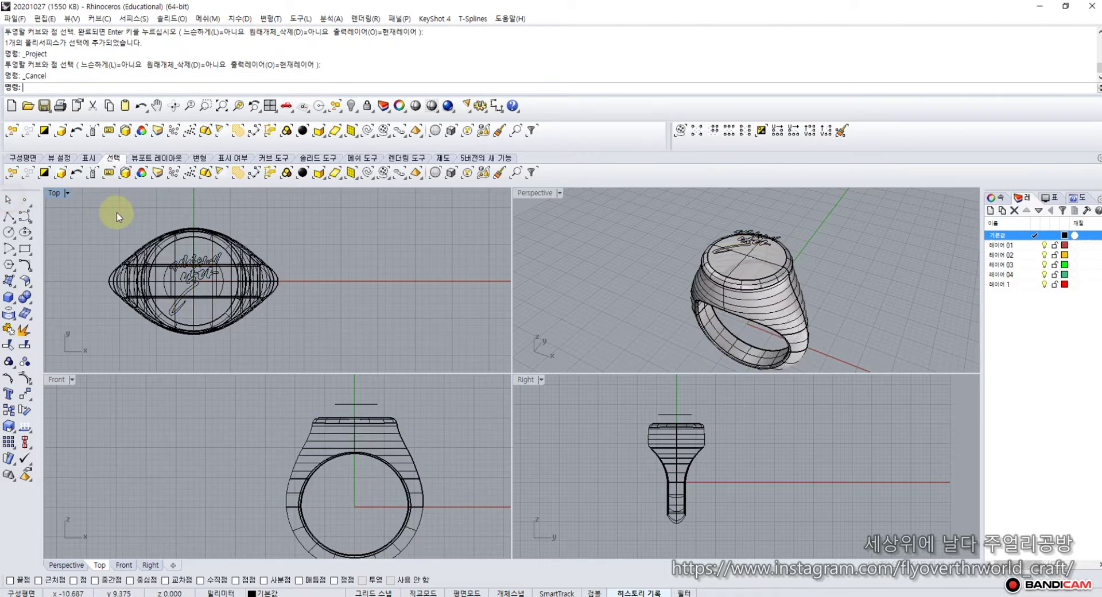
Step: Try to project the lettering block again in the Top view, picking the ring's edges around the round face
left_click_drag(148, 213, 234, 345)
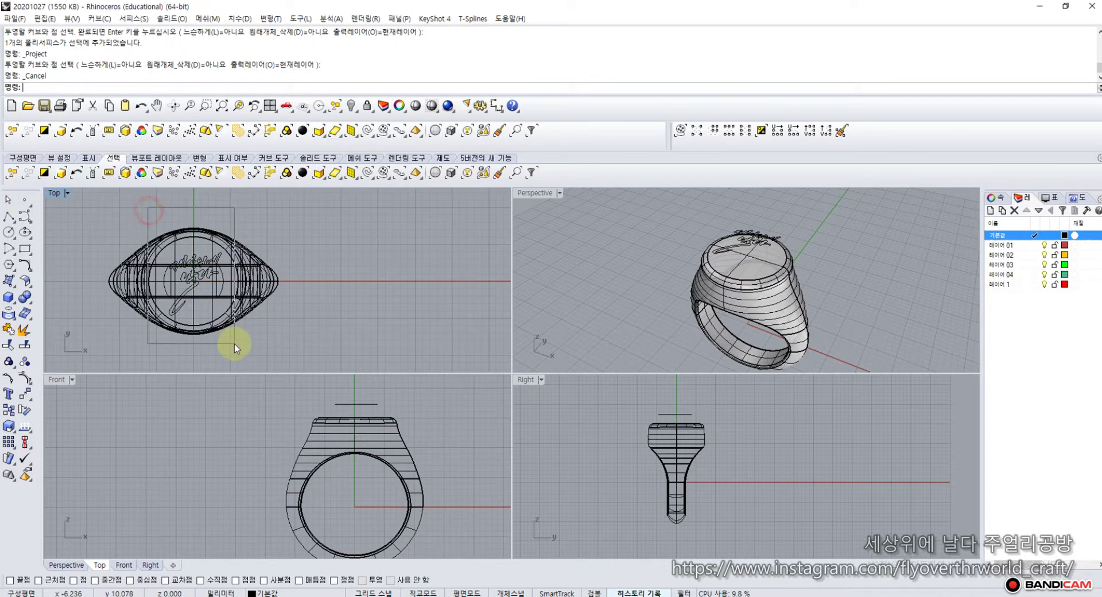
left_click(10, 315)
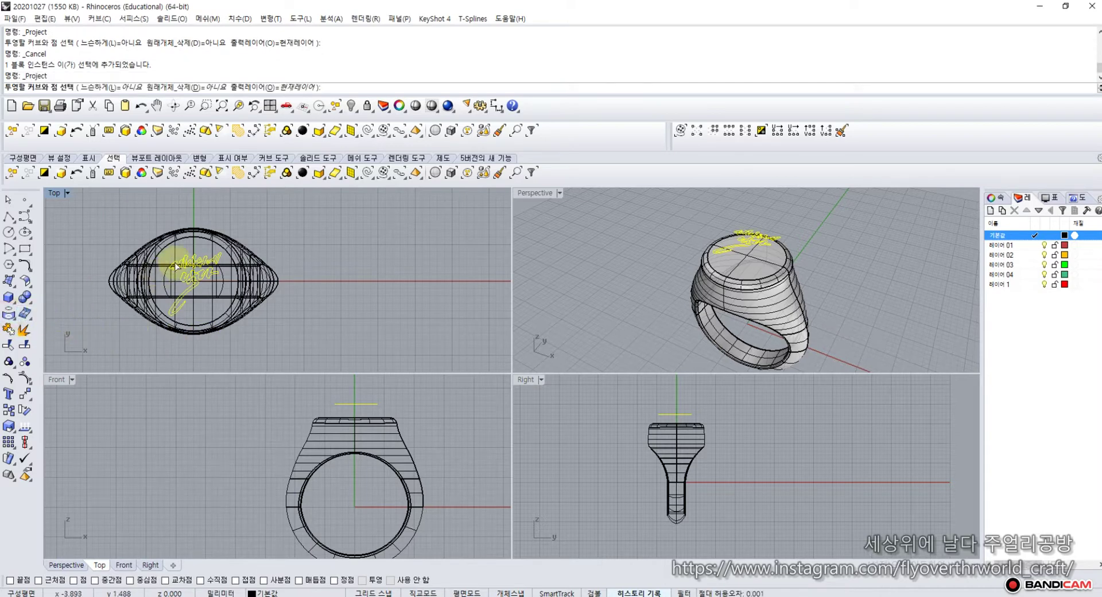
left_click(173, 234)
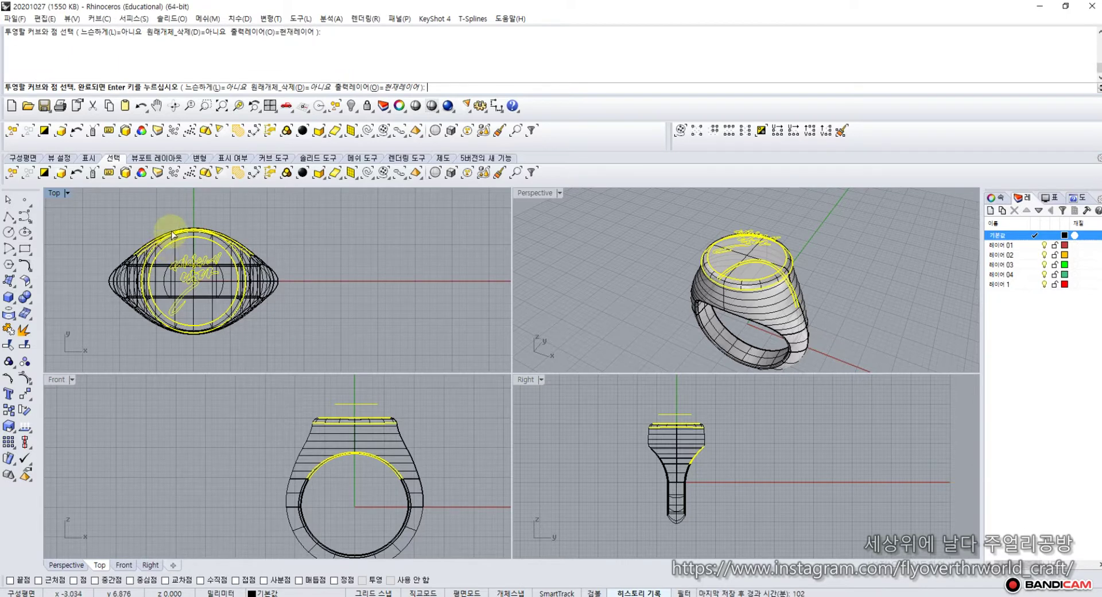
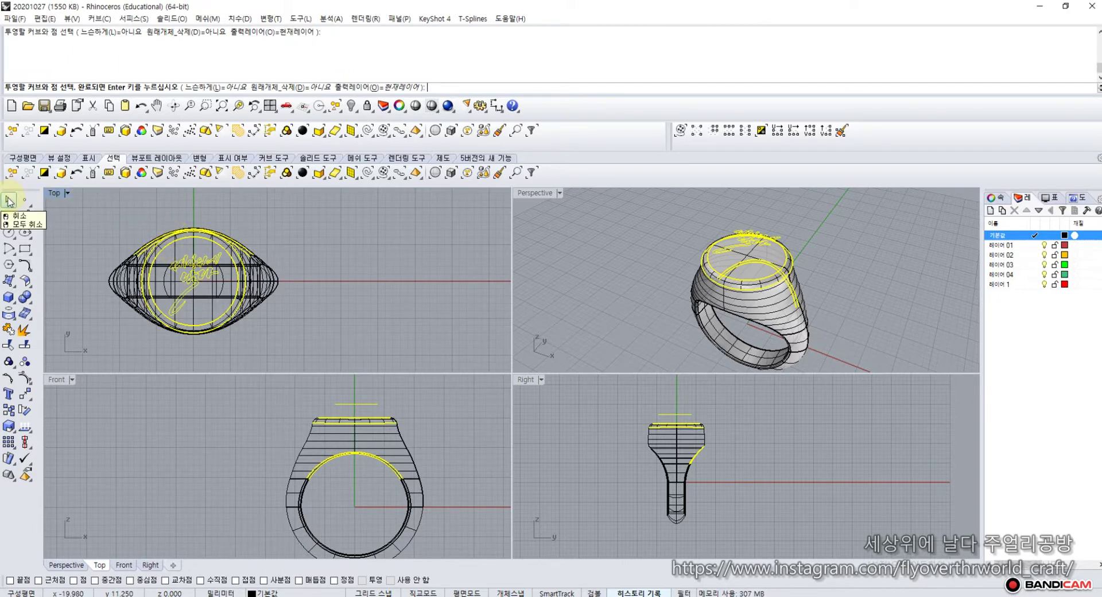
left_click(9, 201)
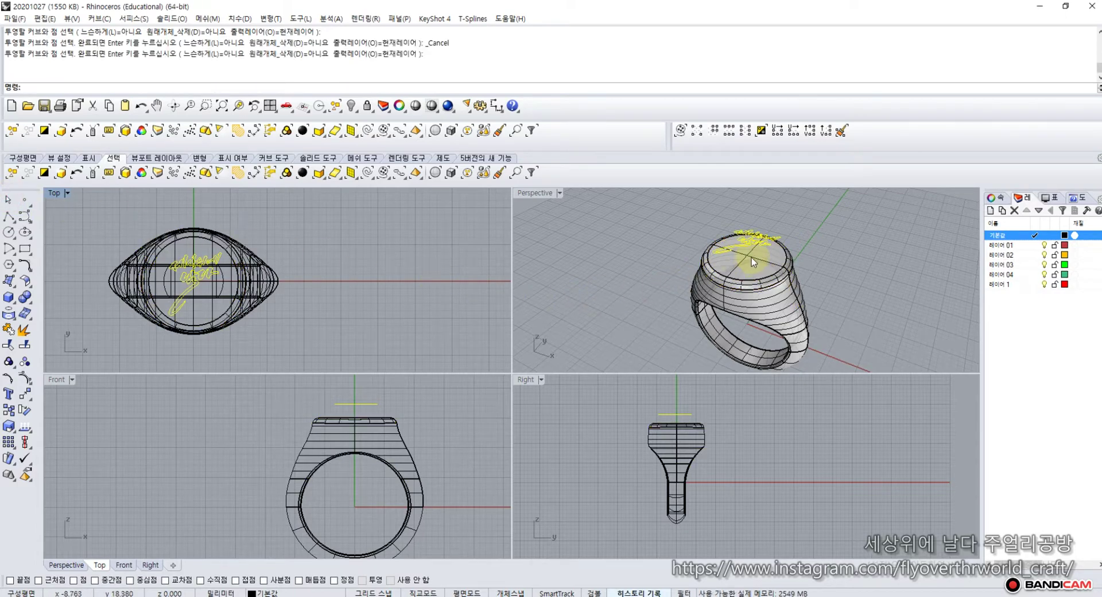
scroll(196, 252, "up", 3)
left_click(192, 251)
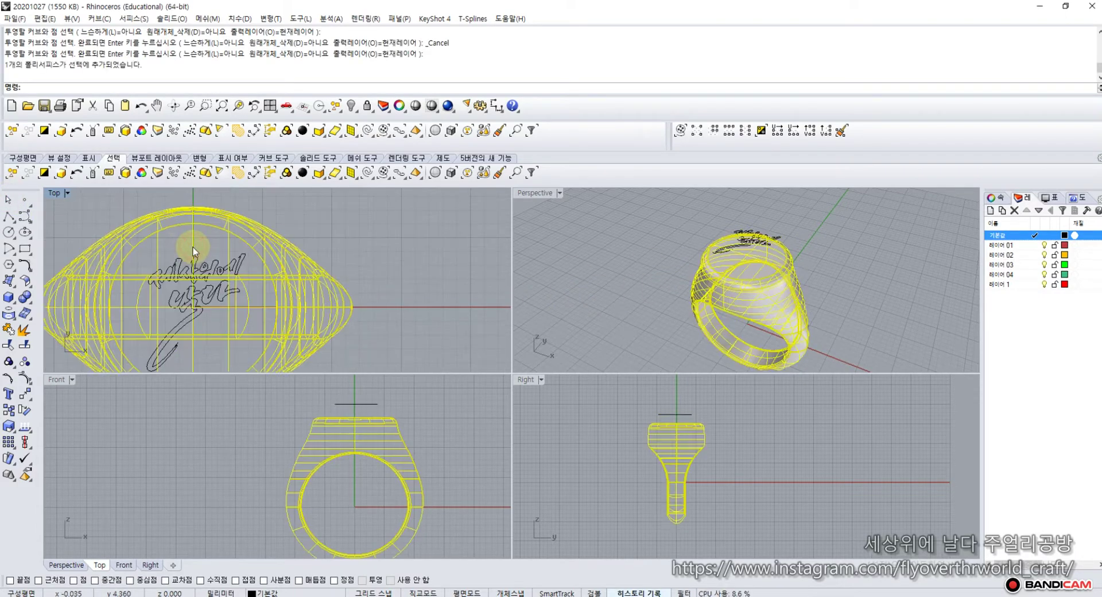
right_click(317, 220)
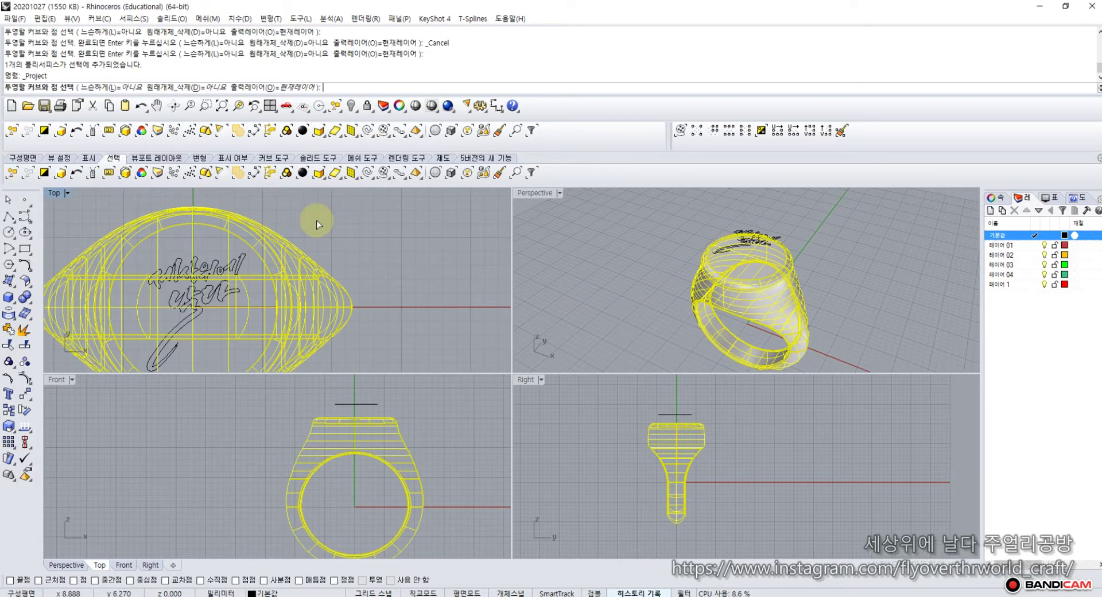
left_click(8, 200)
left_click(154, 230)
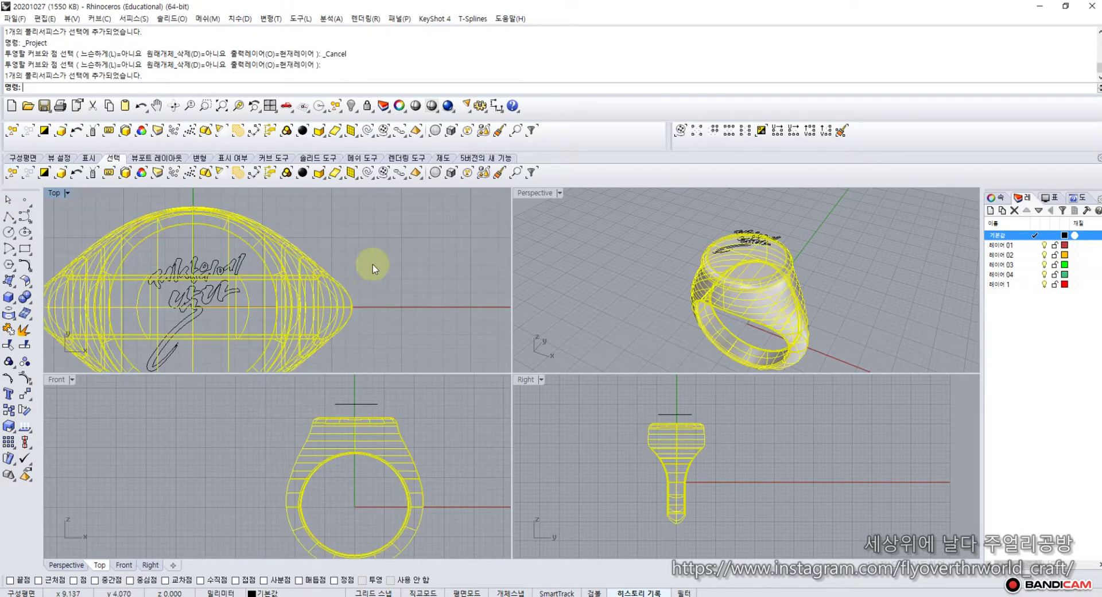
left_click(603, 315)
Step: Select the whole ring polysurface and try to join it into one closed body
scroll(626, 321, "down", 3)
right_click_drag(628, 326, 629, 295)
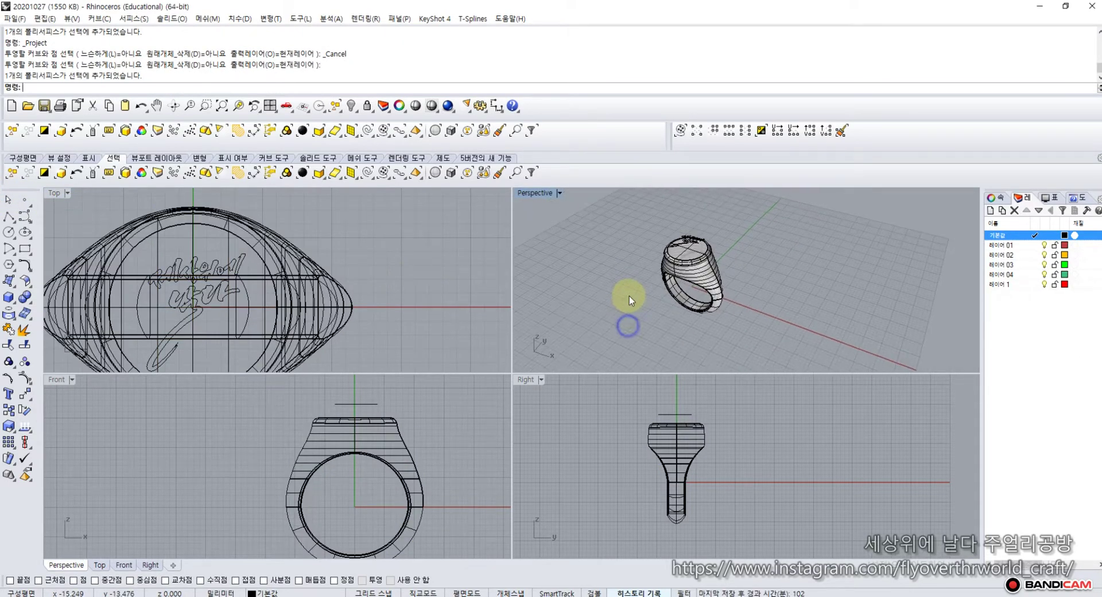
left_click_drag(729, 316, 666, 267)
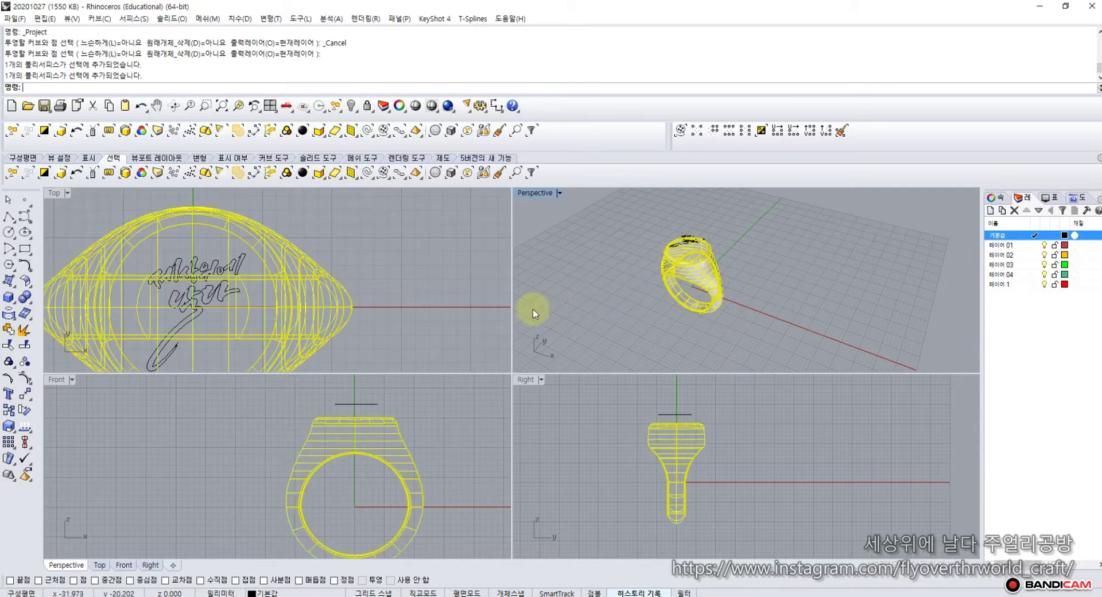
left_click(278, 415)
scroll(270, 424, "down", 2)
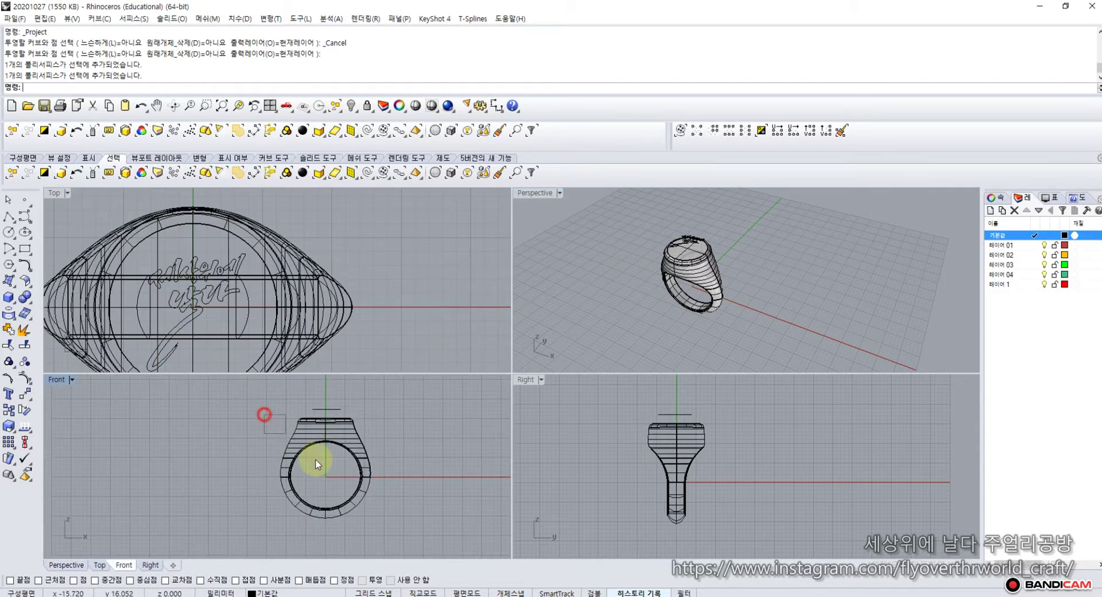
left_click_drag(315, 460, 414, 531)
left_click(8, 328)
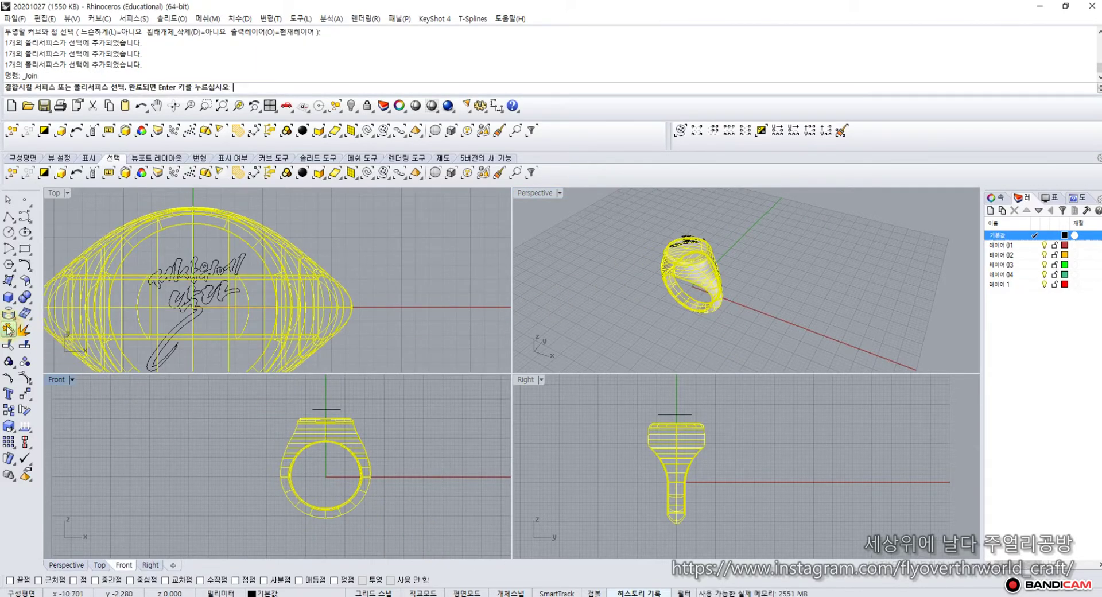
left_click(8, 328)
left_click(8, 329)
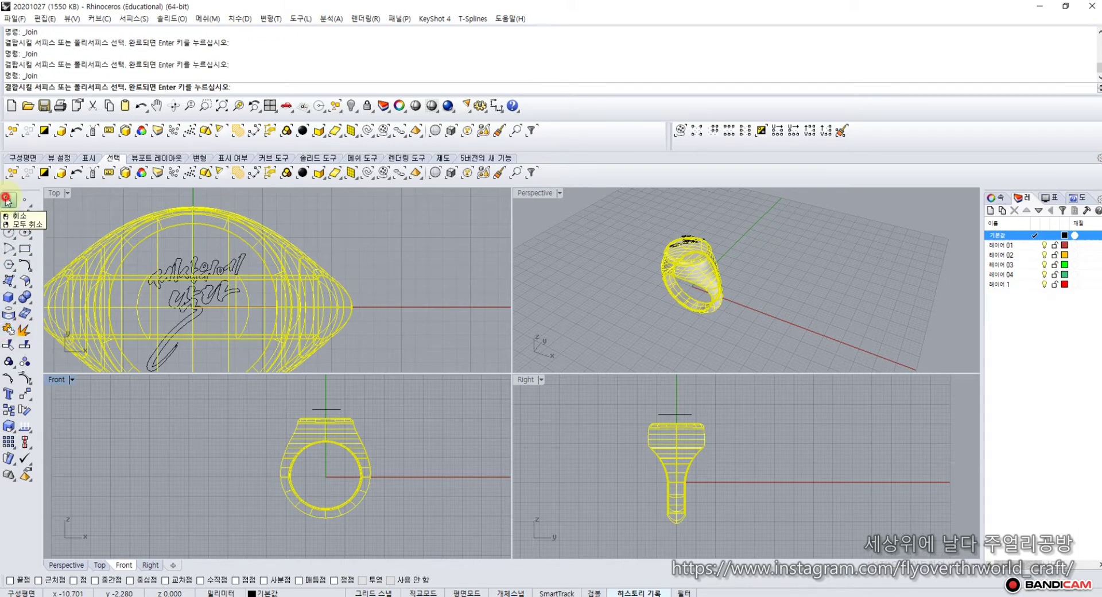
key("Escape")
Step: Examine the ring for naked edges with edge analysis, inspecting both sides of the band in the Front view
left_click(30, 400)
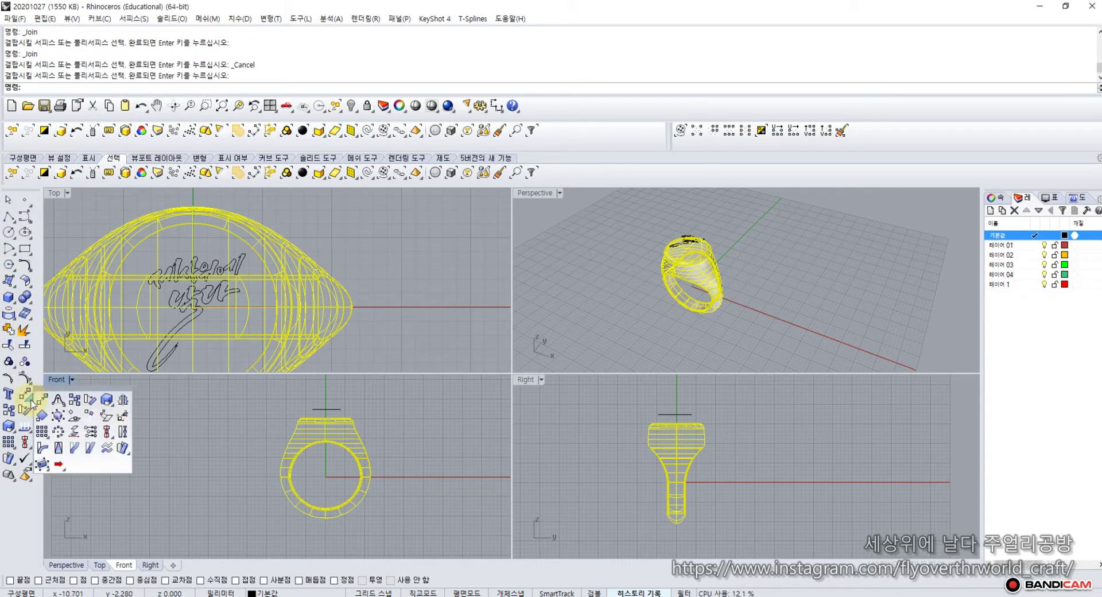
left_click(29, 435)
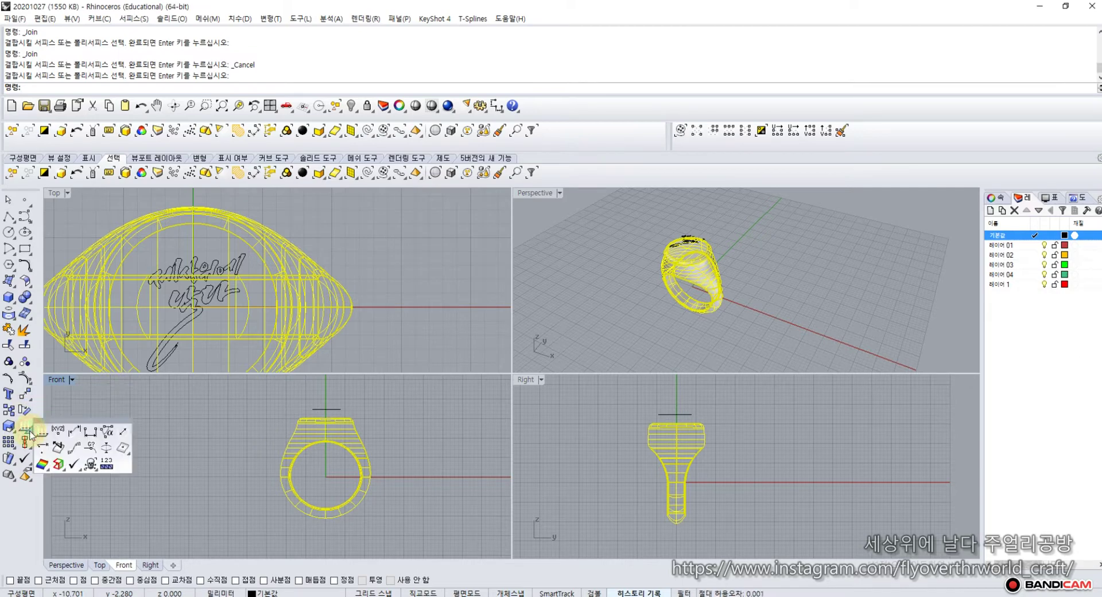
left_click(59, 464)
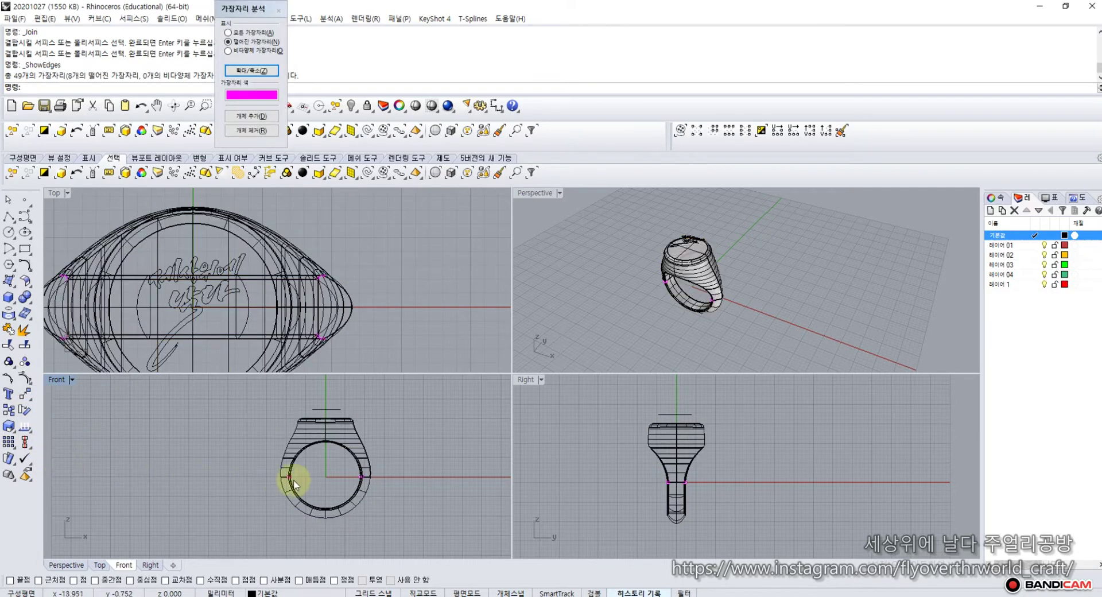
scroll(298, 480, "up", 4)
scroll(270, 473, "up", 10)
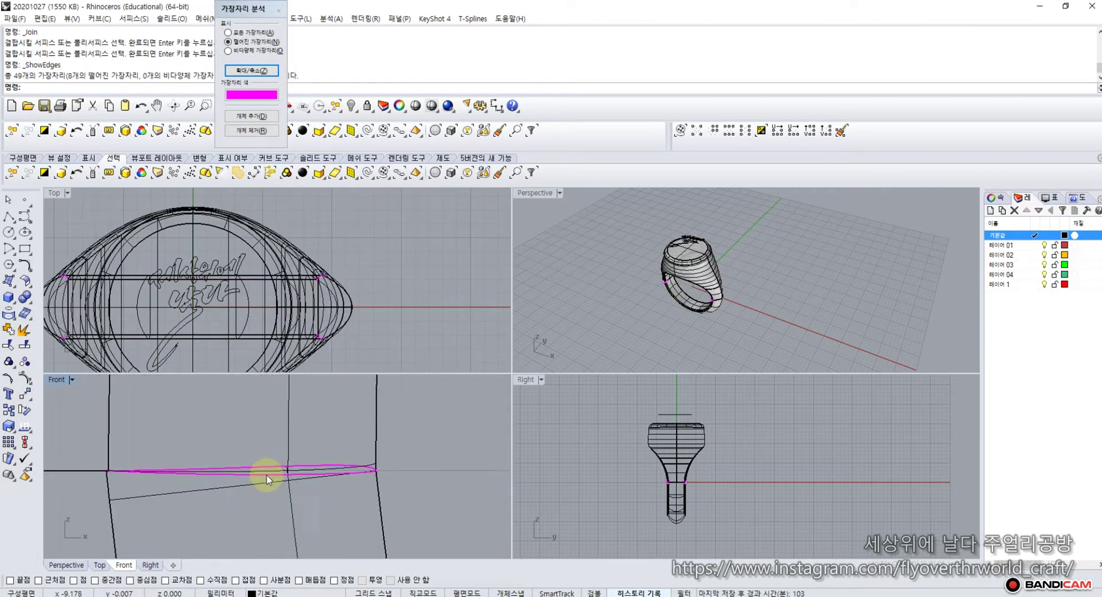
scroll(387, 472, "down", 10)
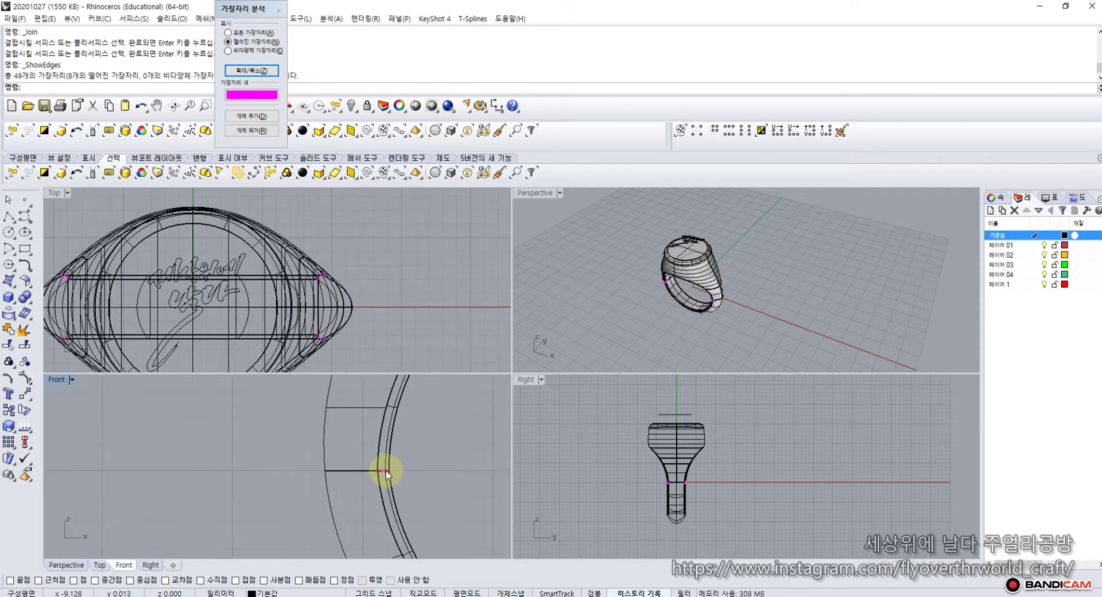
scroll(469, 468, "down", 5)
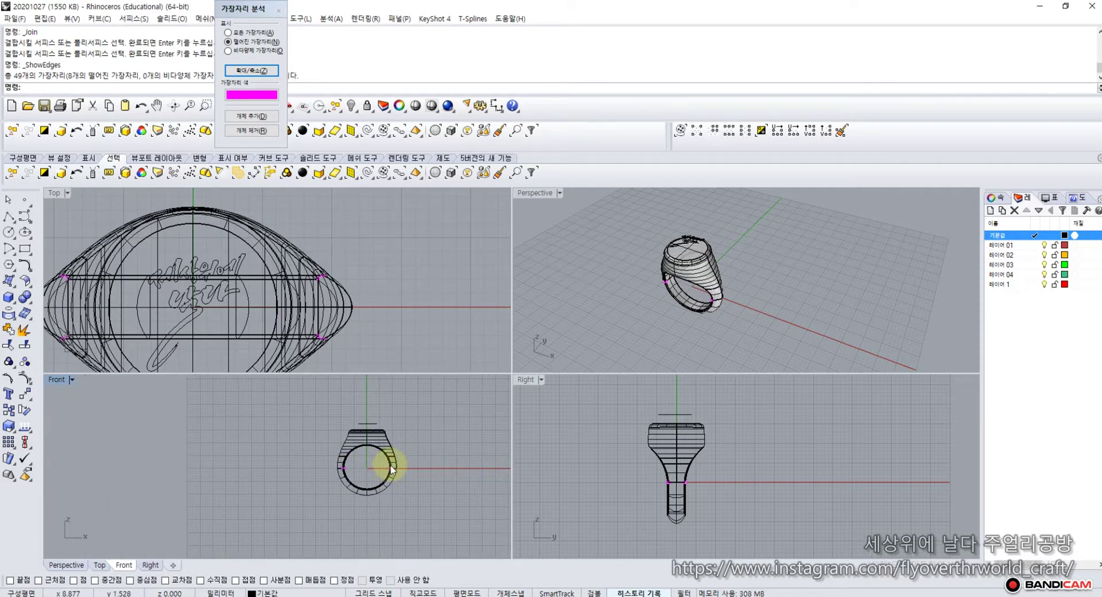
left_click(279, 11)
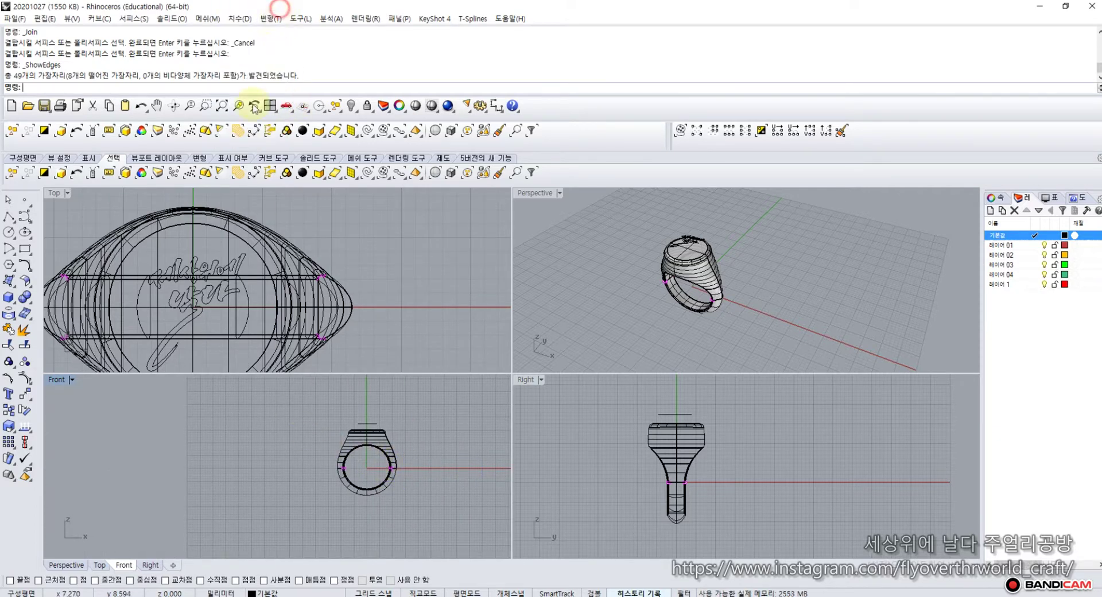
Step: Try once more to project the lettering block onto the unexploded ring in the Top view
scroll(175, 238, "down", 3)
left_click_drag(154, 207, 231, 352)
left_click(8, 314)
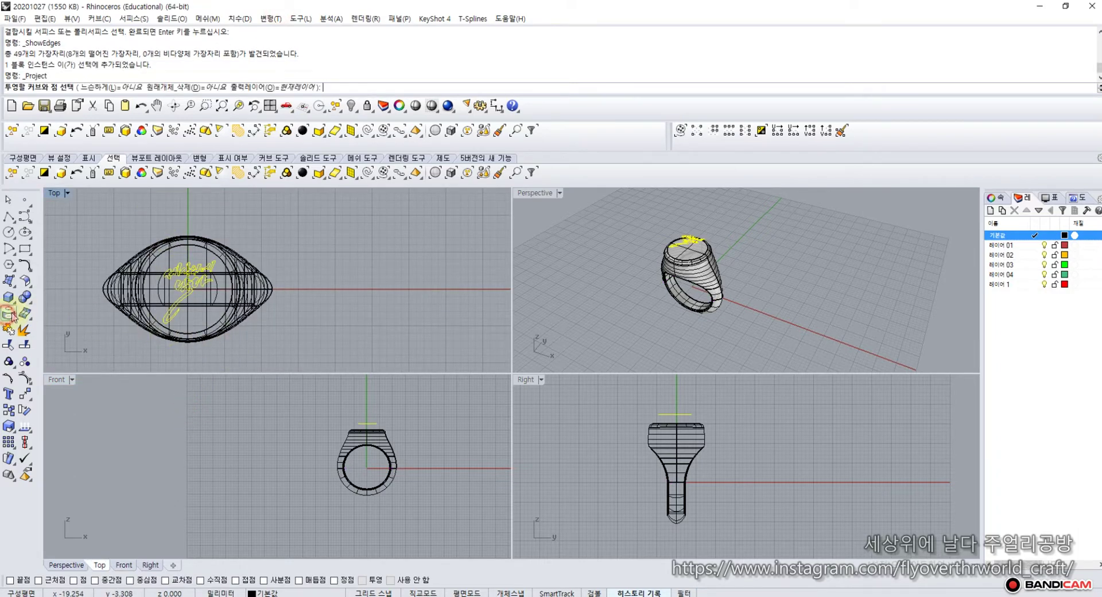
left_click(159, 278)
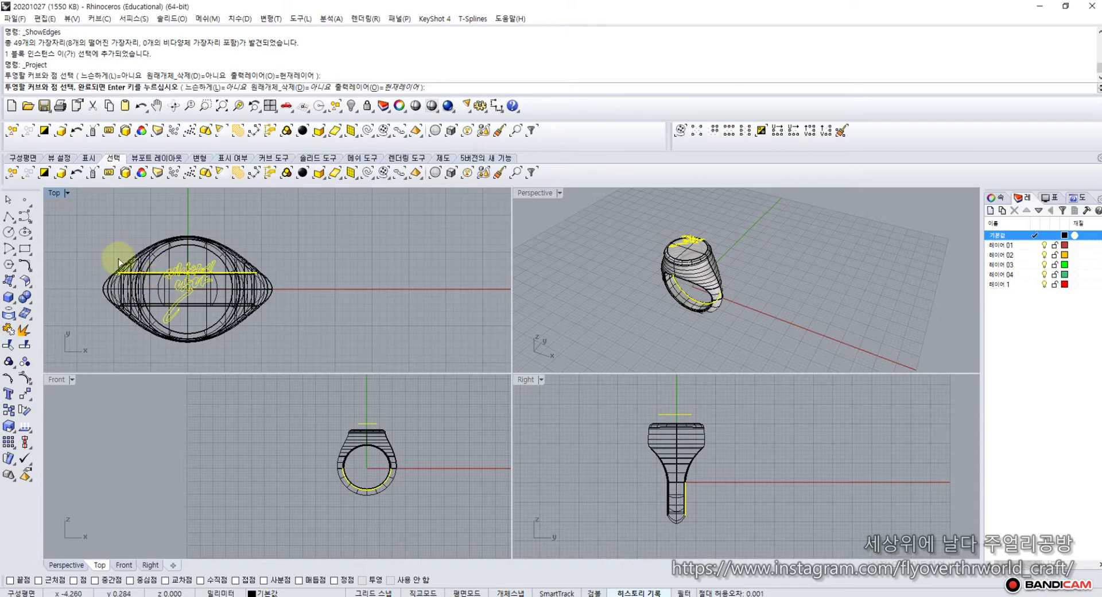
left_click(8, 199)
Step: Explode the ring polysurface into separate surfaces
left_click(164, 241)
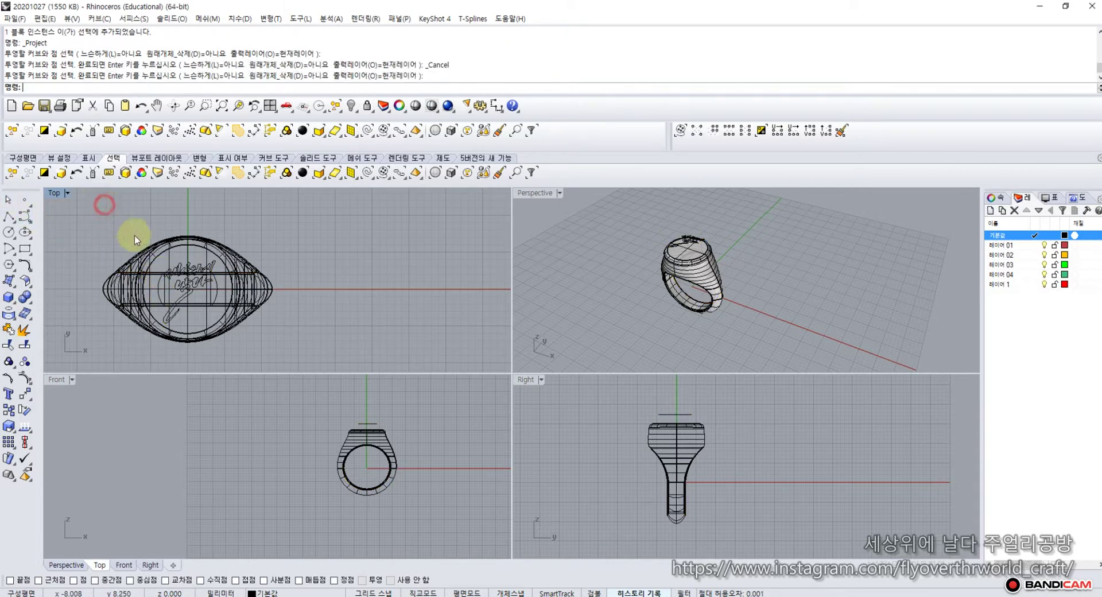
left_click(172, 254)
left_click(23, 330)
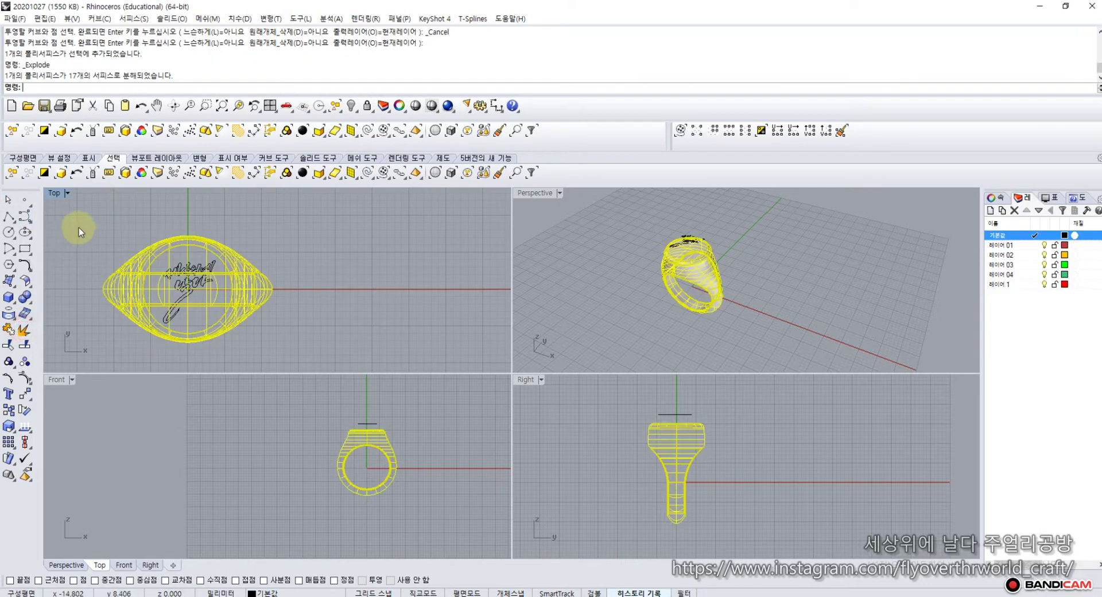
left_click(160, 208)
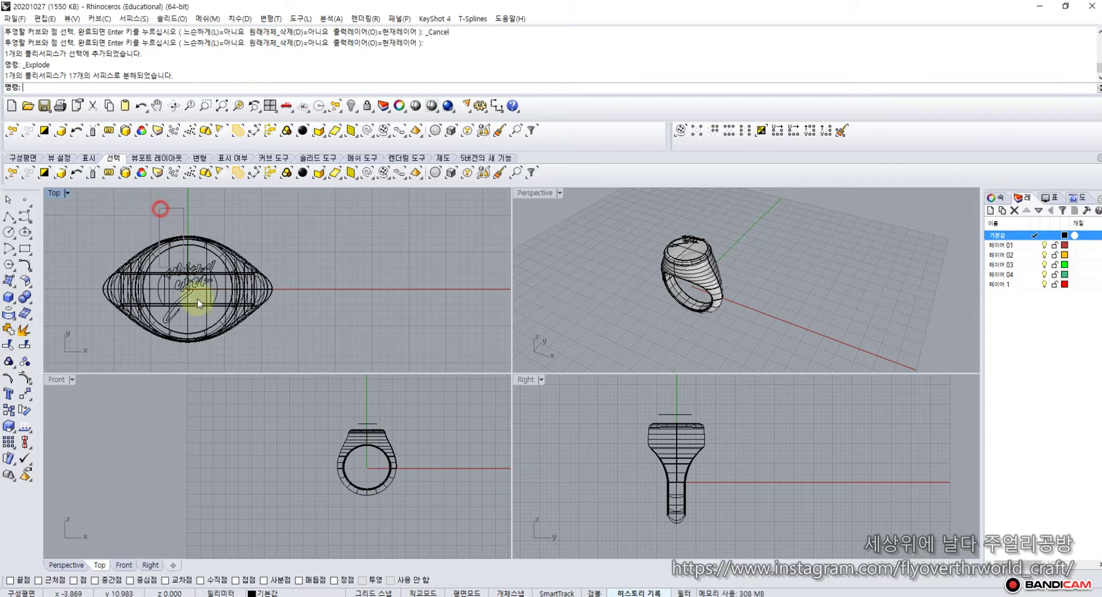
Step: Try to project the lettering block together with the round top face's edge onto the exploded ring in the Top view
left_click(217, 329)
left_click(9, 326)
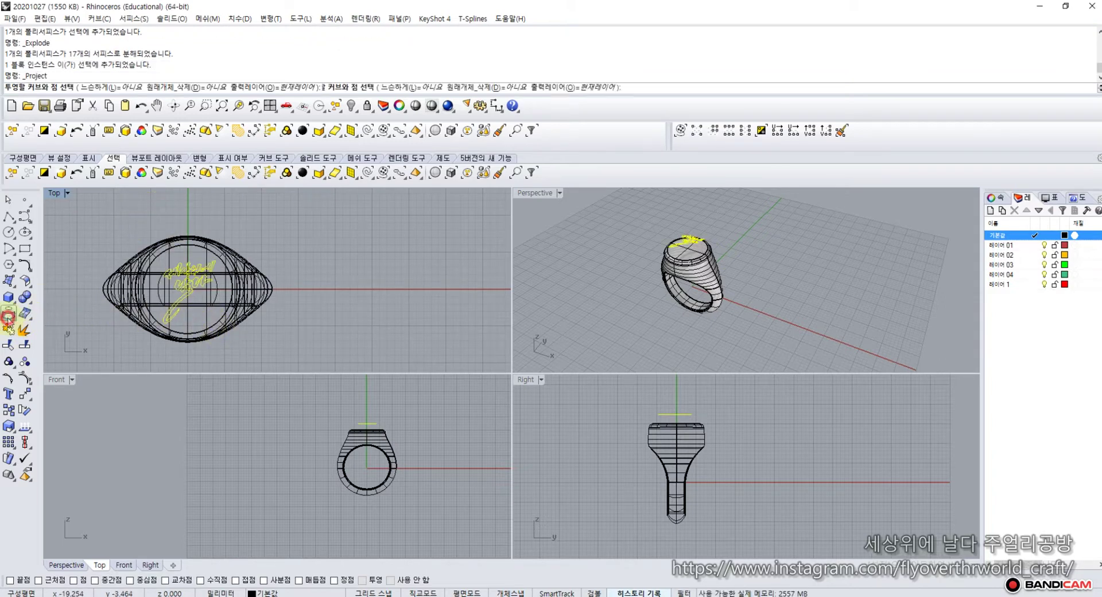
left_click(171, 257)
scroll(173, 259, "up", 2)
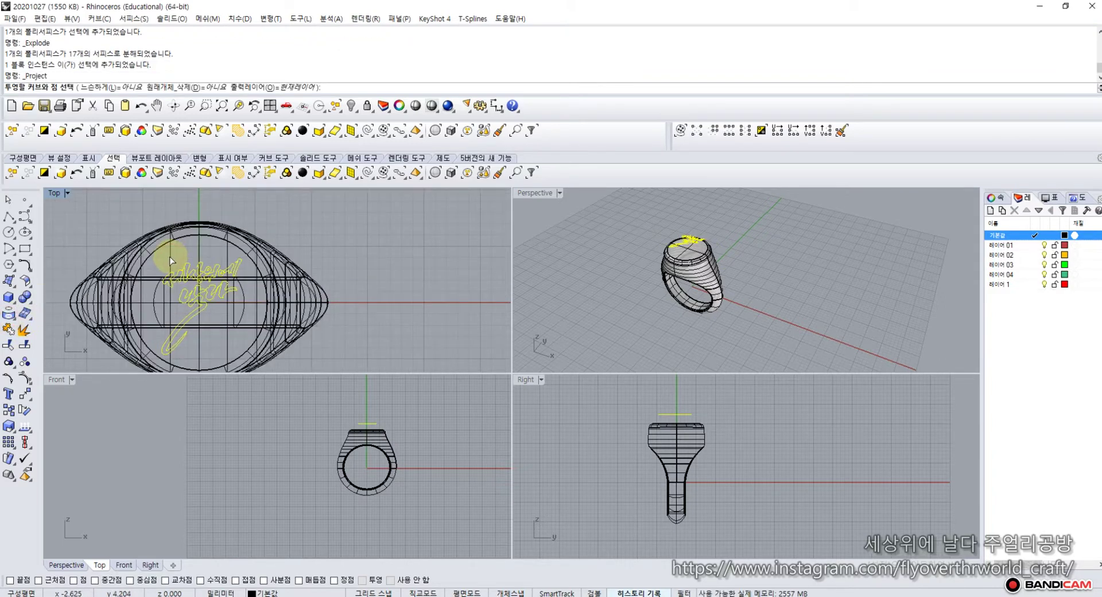
left_click(167, 259)
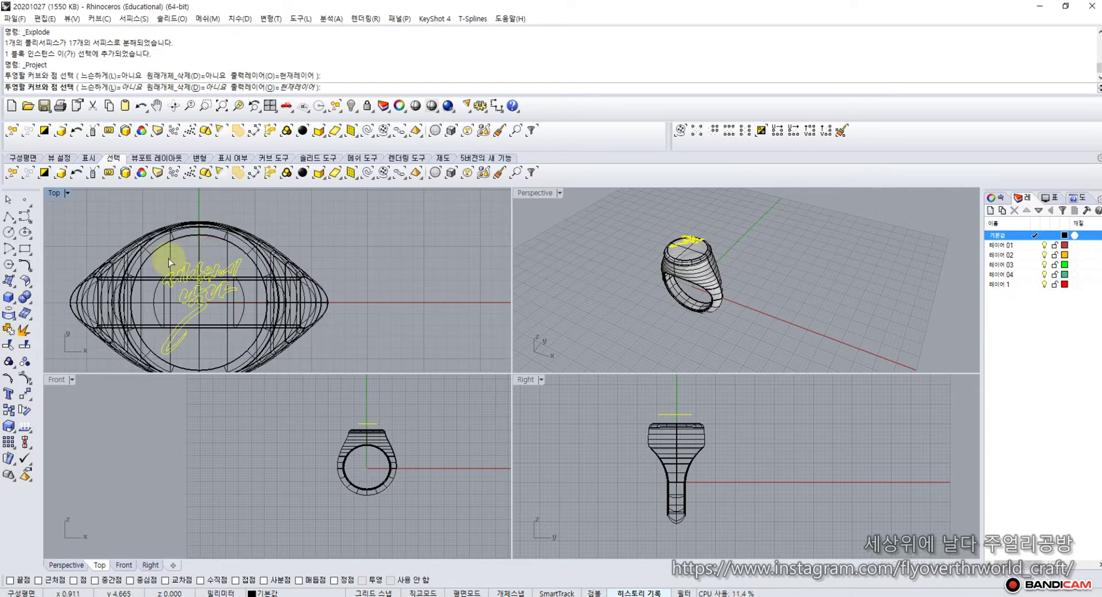
left_click(225, 245)
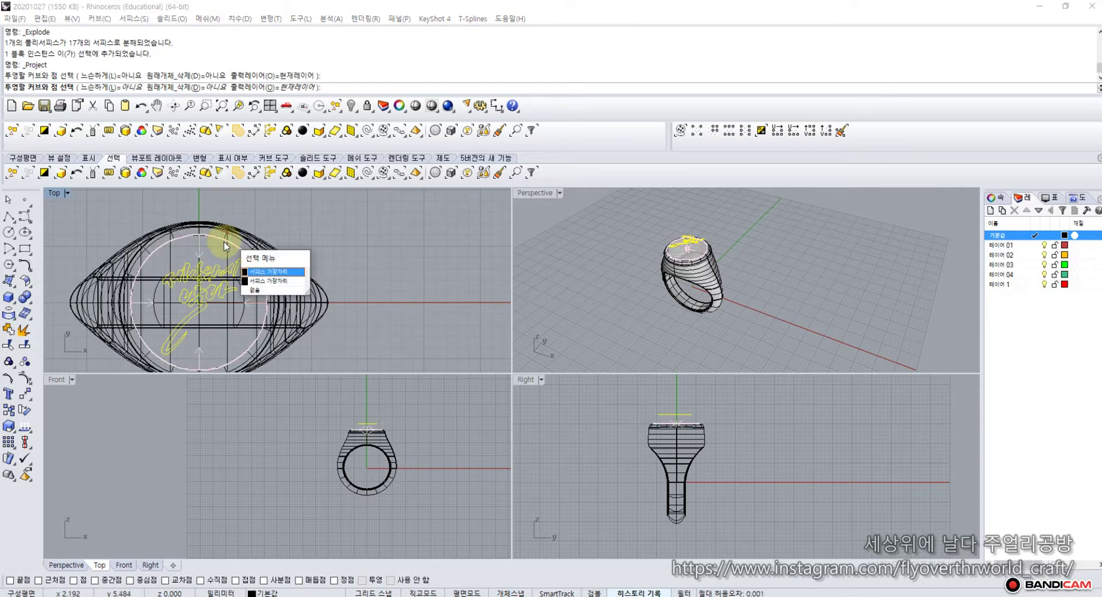
left_click(261, 273)
right_click(370, 263)
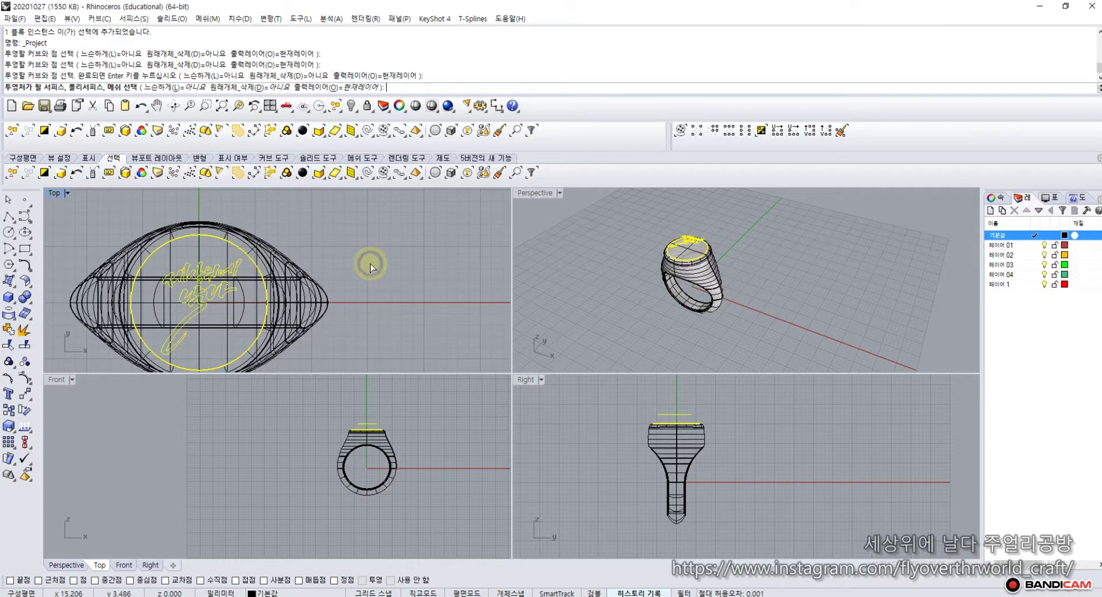
right_click(371, 263)
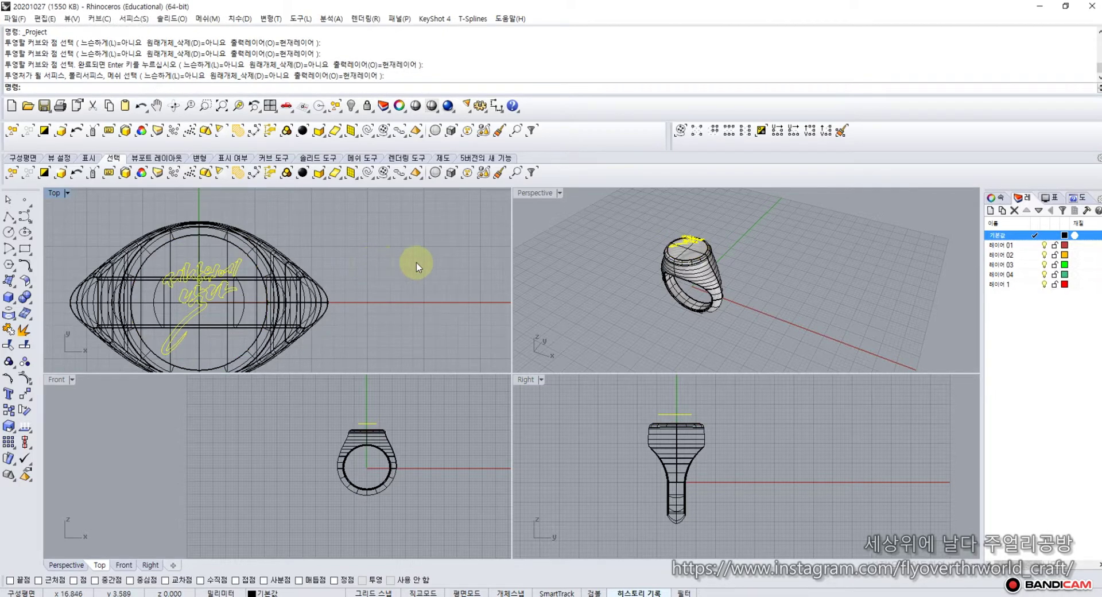
left_click(198, 251)
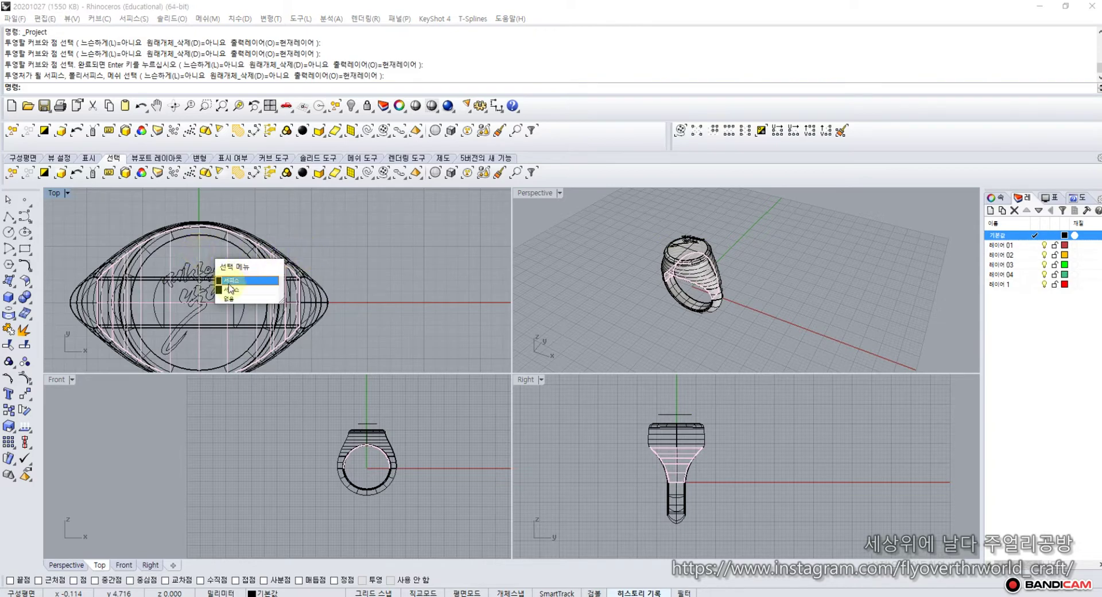
left_click(228, 290)
right_click(308, 236)
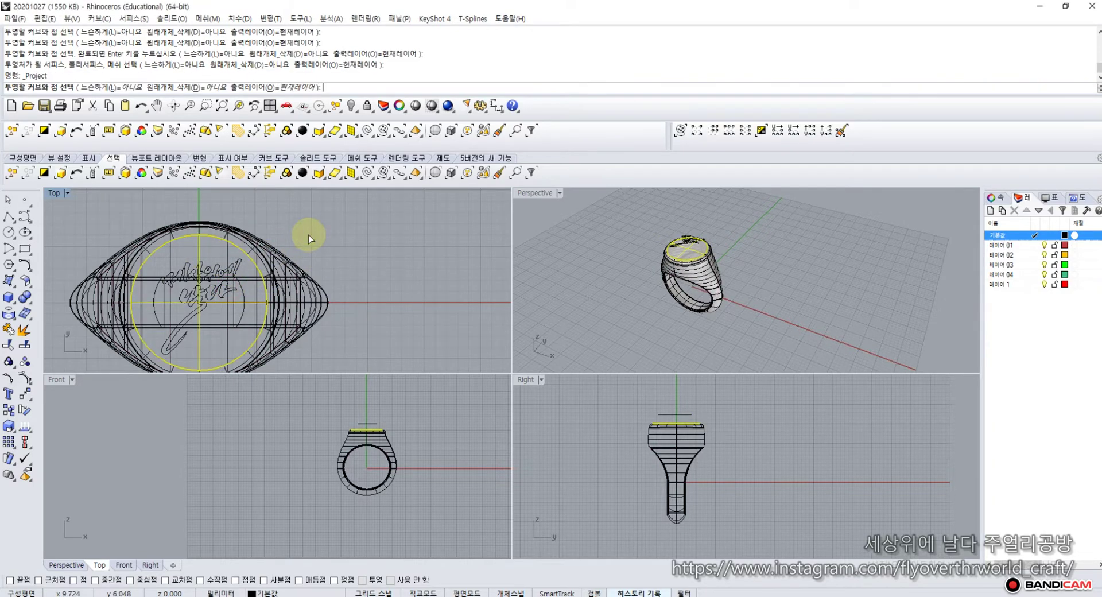
key("Escape")
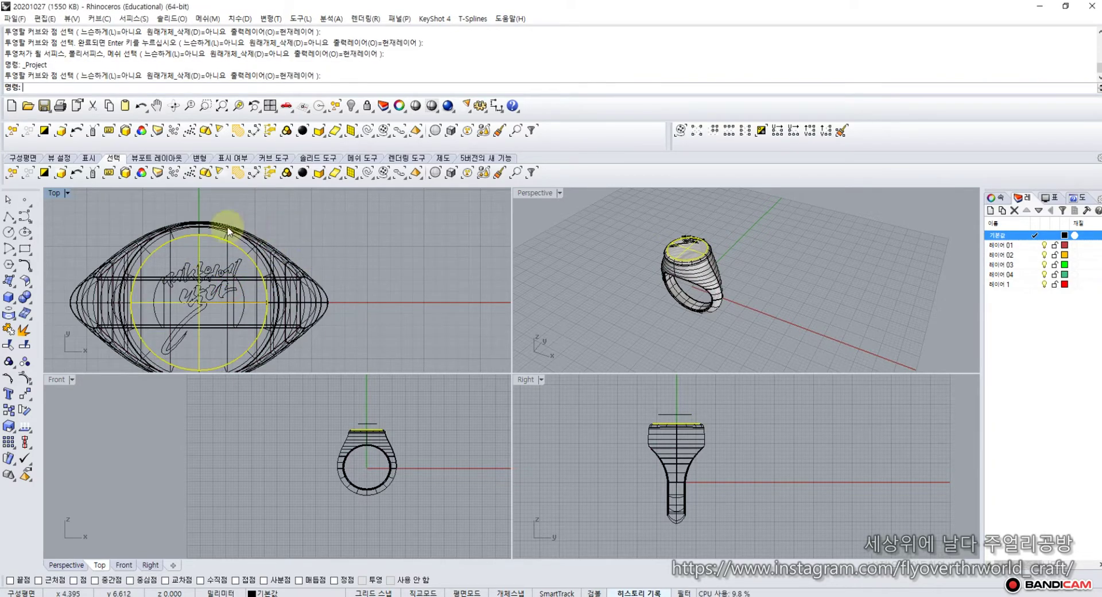
Step: Clear the current selection and select only the lettering block over the ring's round top face
left_click(8, 199)
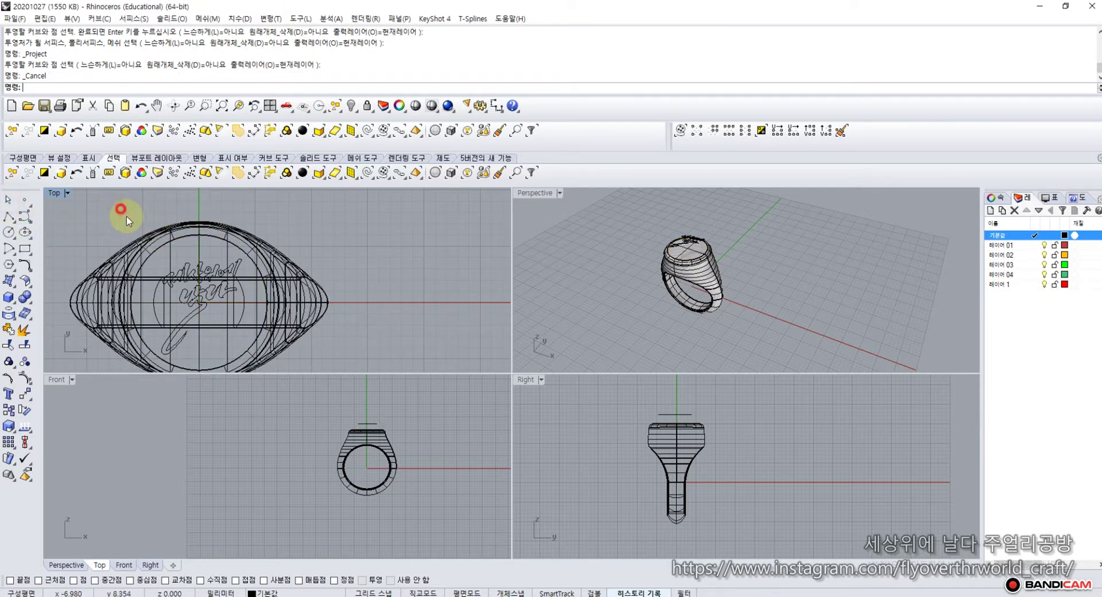
left_click(191, 268)
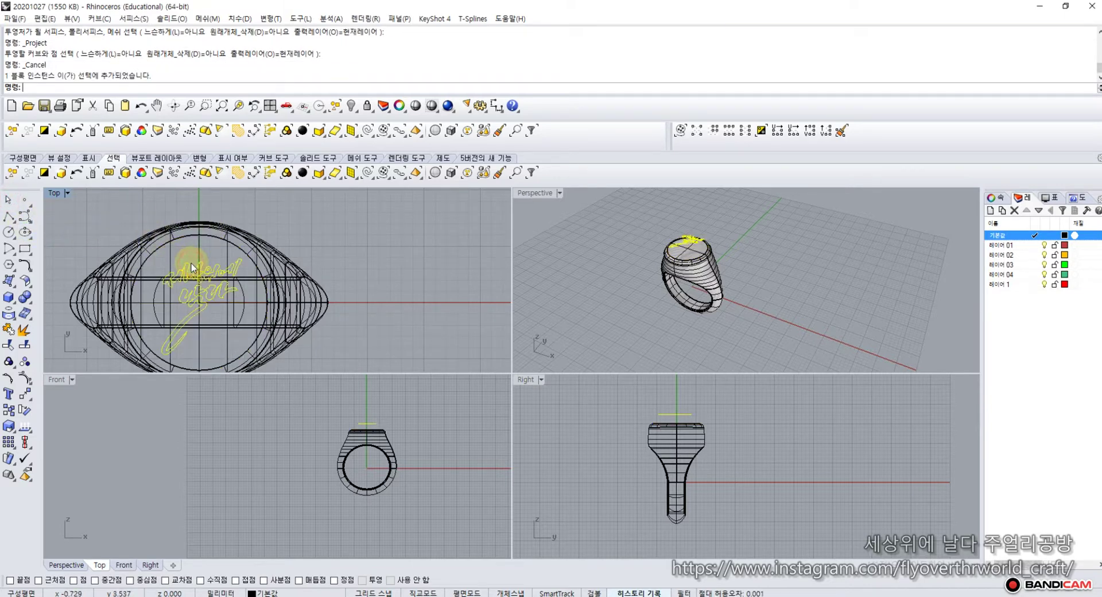
Step: Explode the lettering block above the signet ring and group the resulting curves
left_click(22, 331)
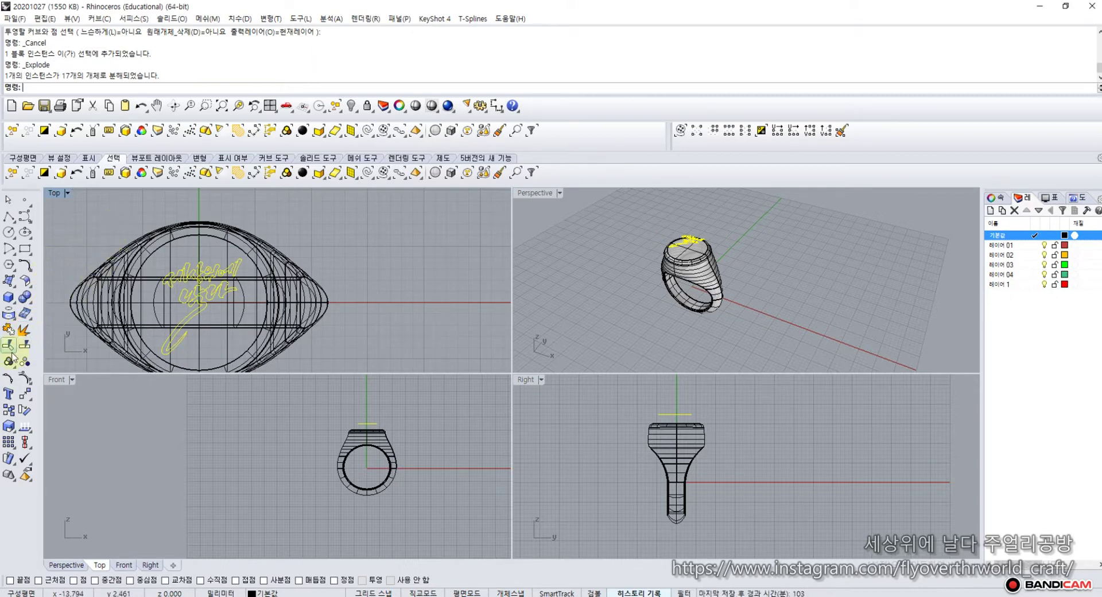
left_click(8, 329)
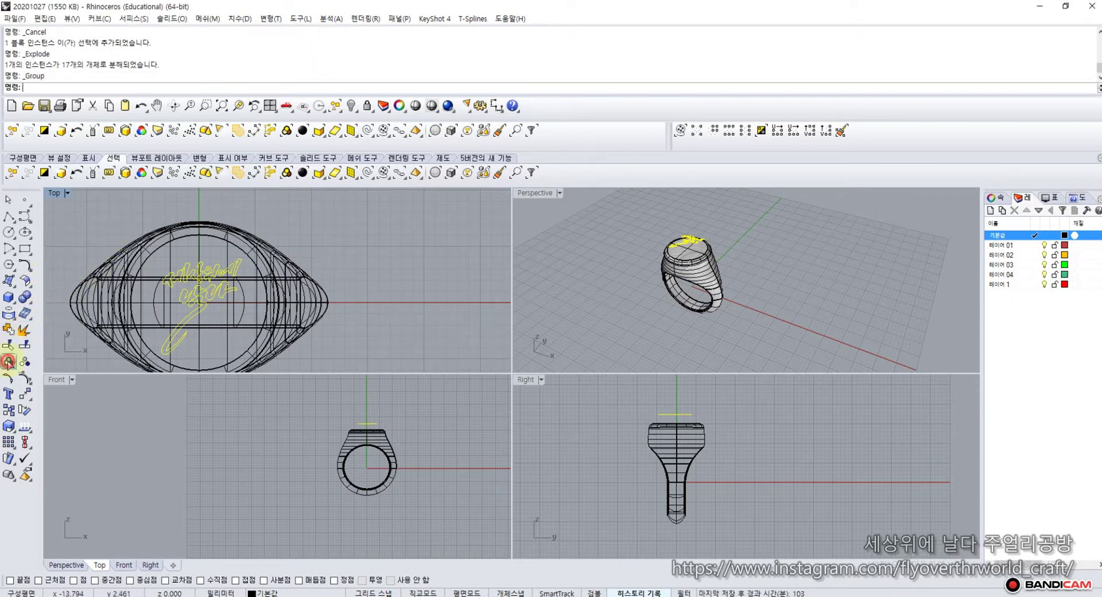
left_click(9, 316)
Step: Project the grouped lettering curves from the Top view onto the ring's flat top face and the ring surface beneath it
left_click(25, 313)
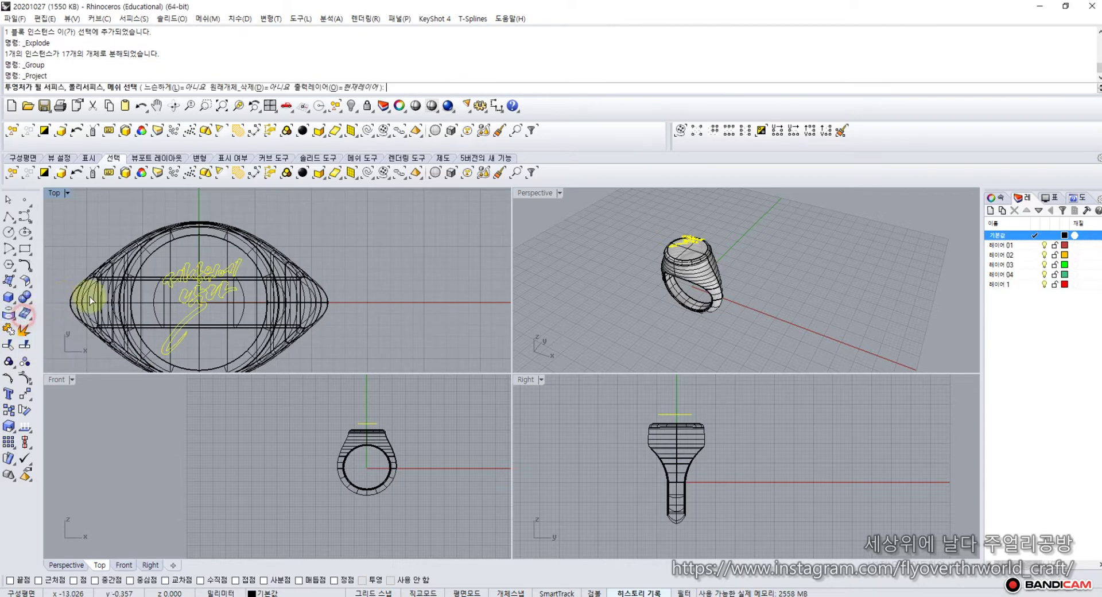
left_click(170, 249)
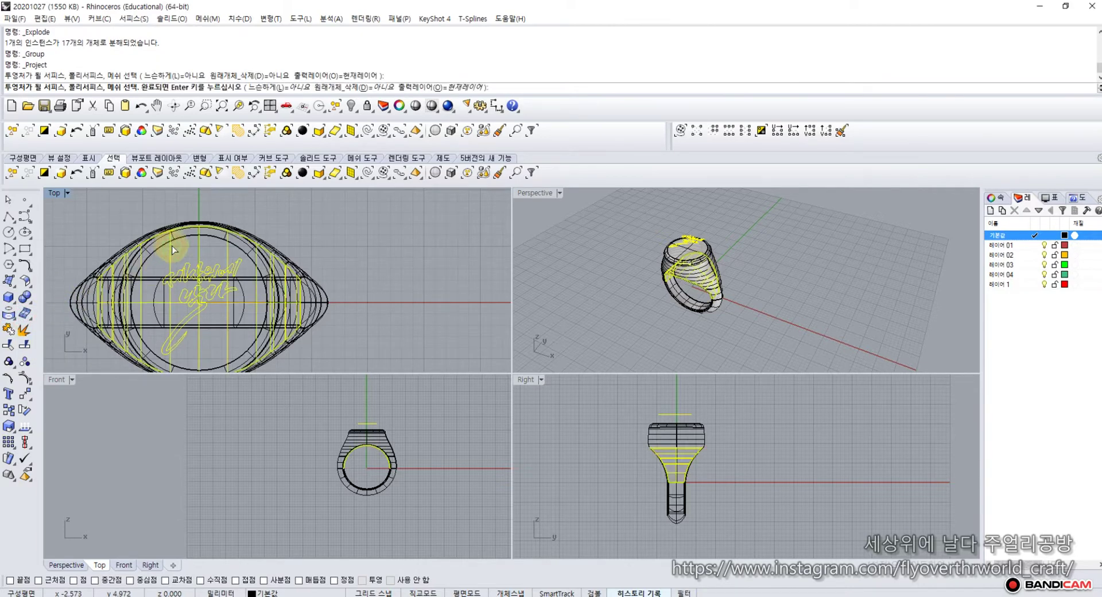
left_click(214, 239)
left_click(246, 269)
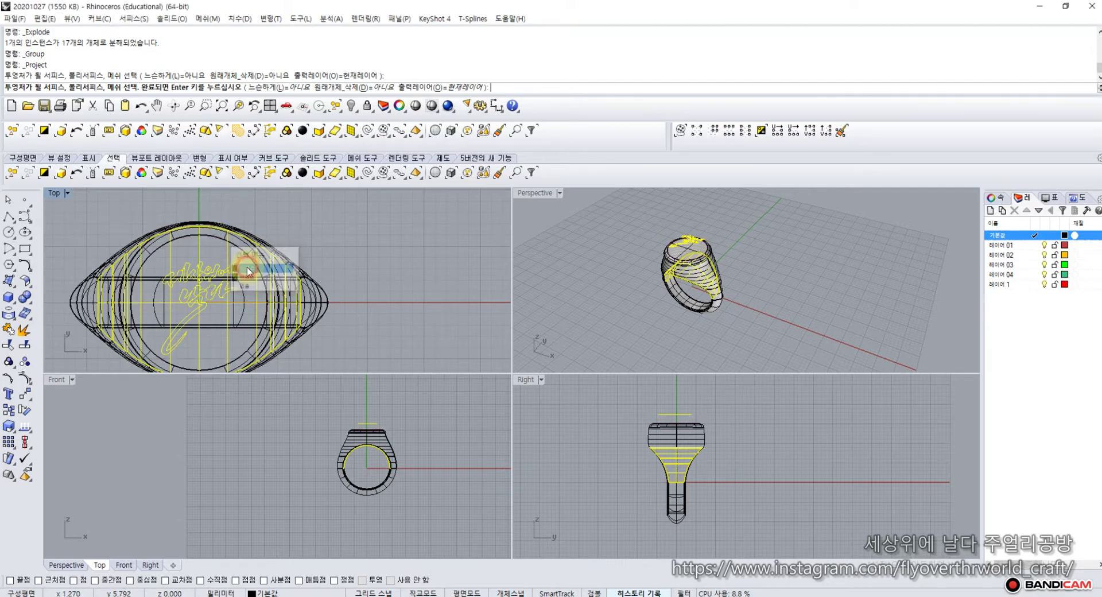
key("Return")
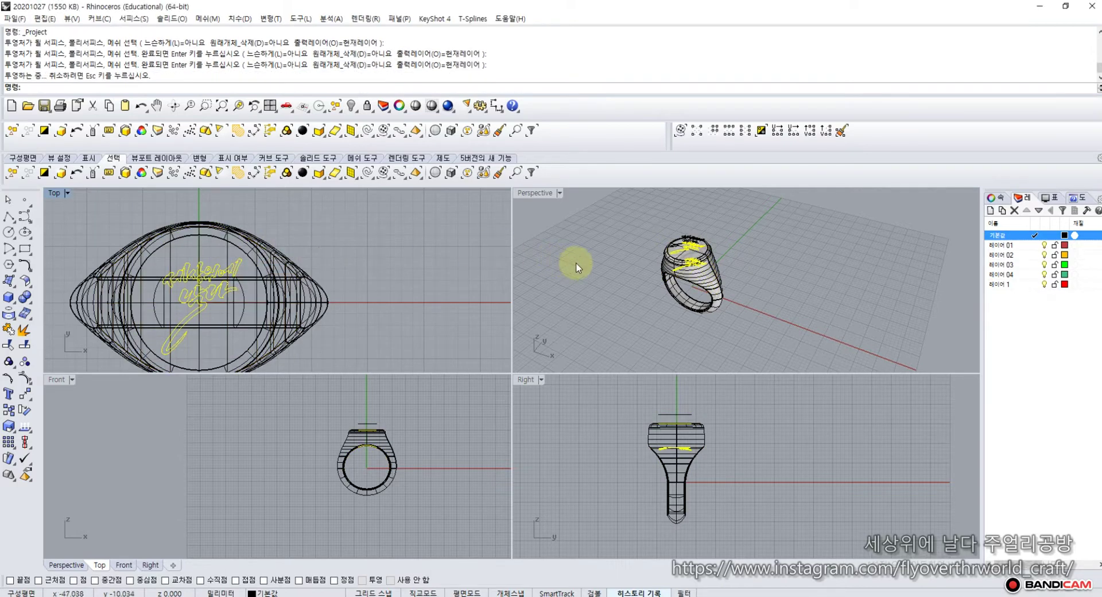
left_click(581, 267)
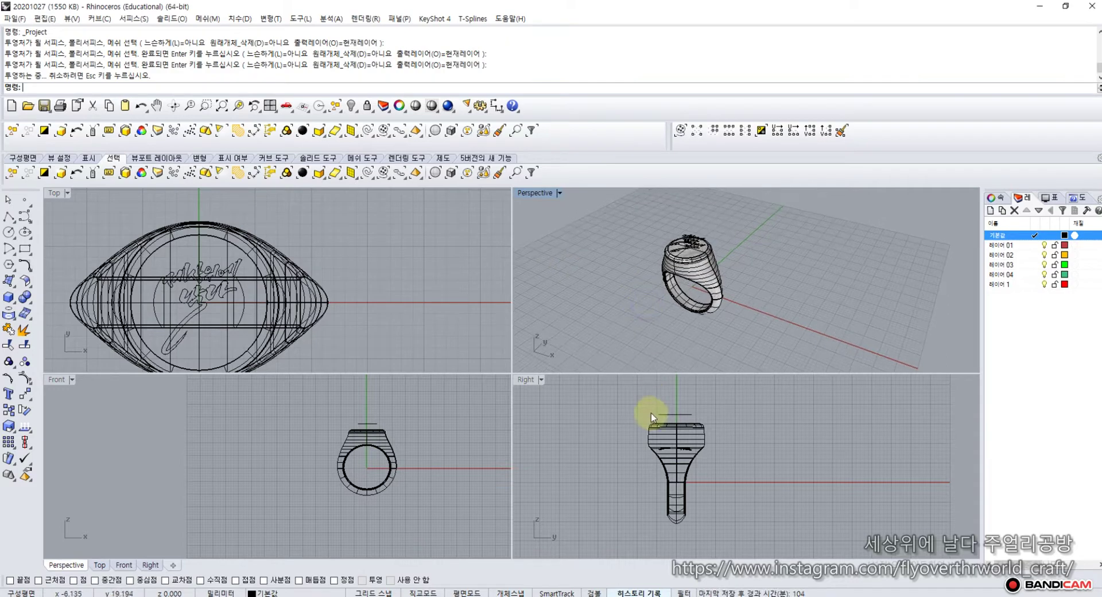
Step: Hide the original lettering curves floating above the ring, keeping the projected ones visible
left_click_drag(622, 445, 739, 483)
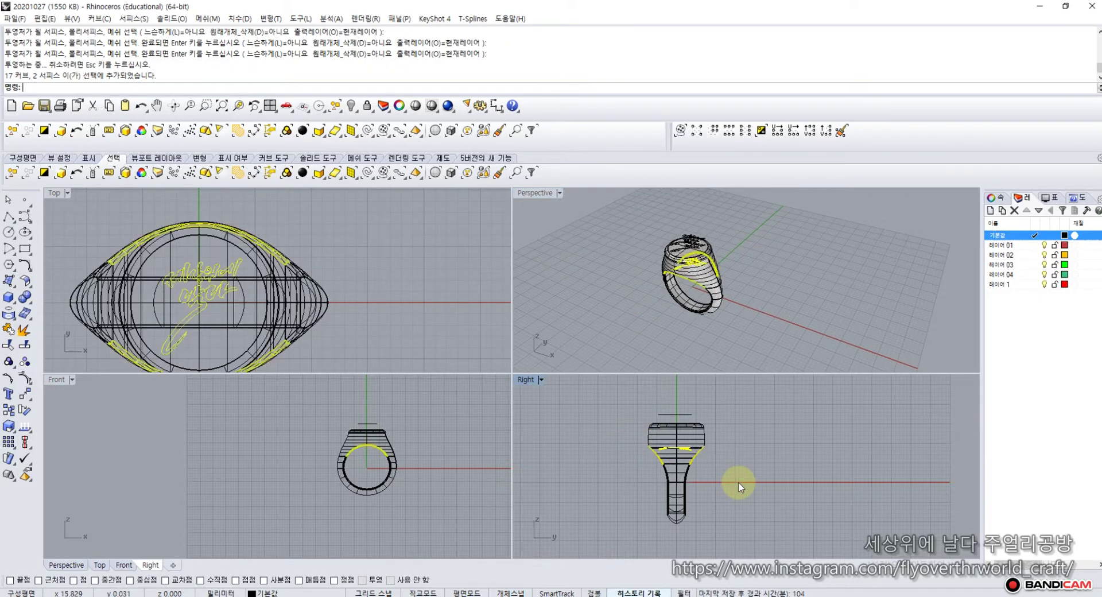
left_click(597, 419)
scroll(696, 246, "up", 5)
left_click_drag(334, 410, 393, 431)
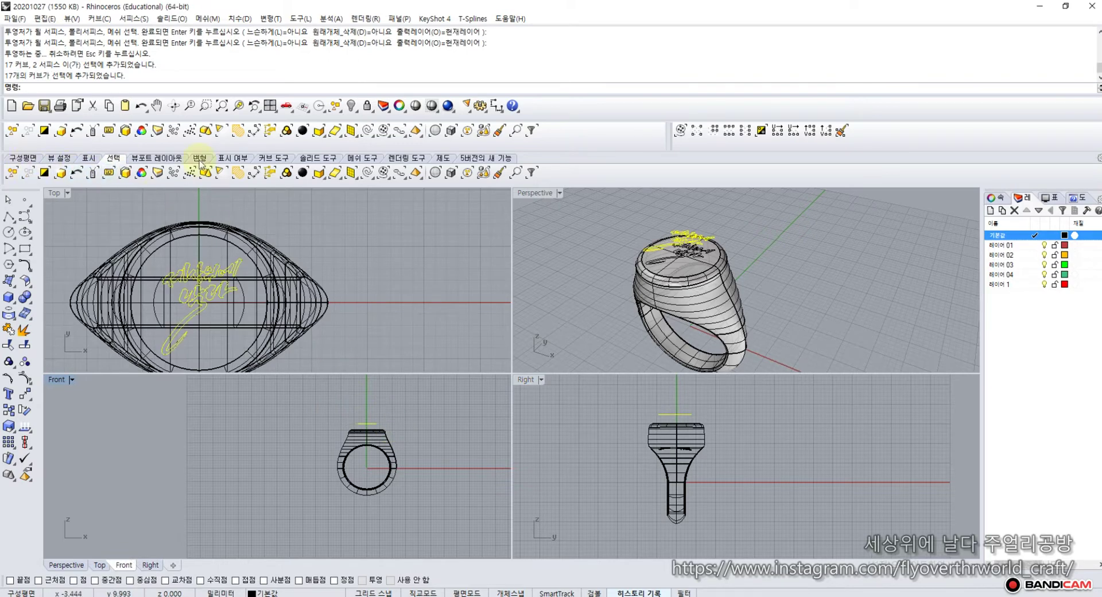
left_click(241, 159)
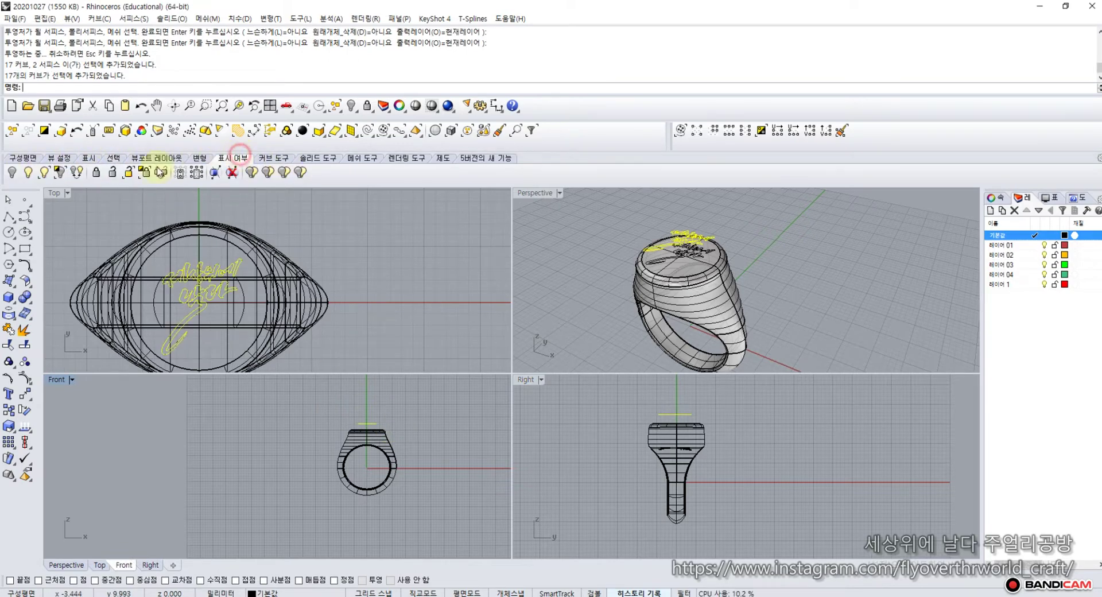
left_click(11, 173)
Step: In a maximized Perspective view, split the ring's flat top surface using all the projected lettering curves on it as cutting objects
scroll(673, 251, "up", 5)
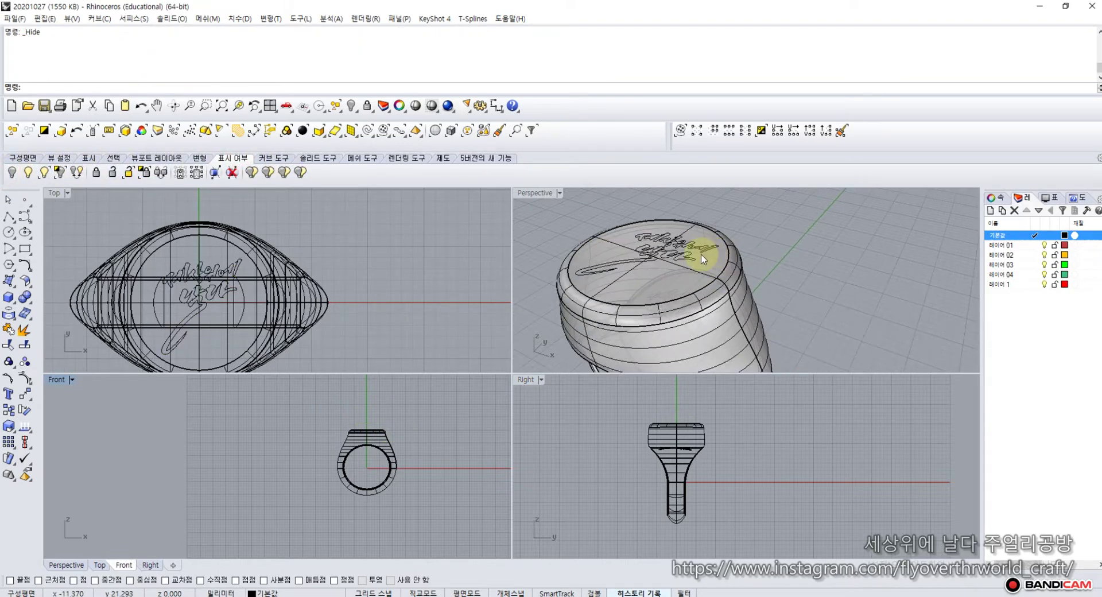
double_click(531, 196)
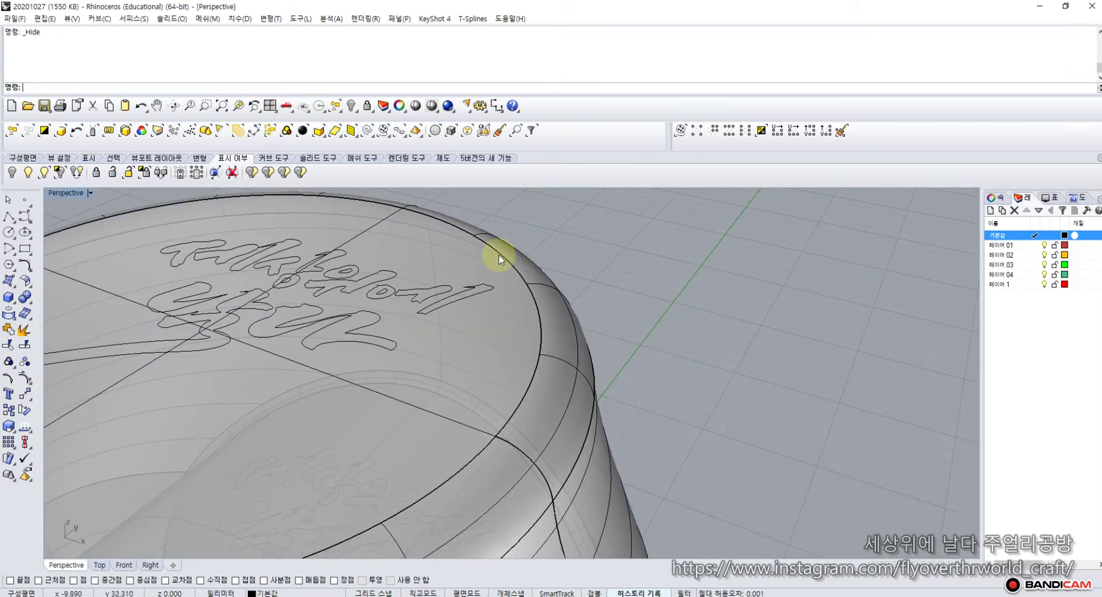
right_click_drag(500, 256, 574, 302)
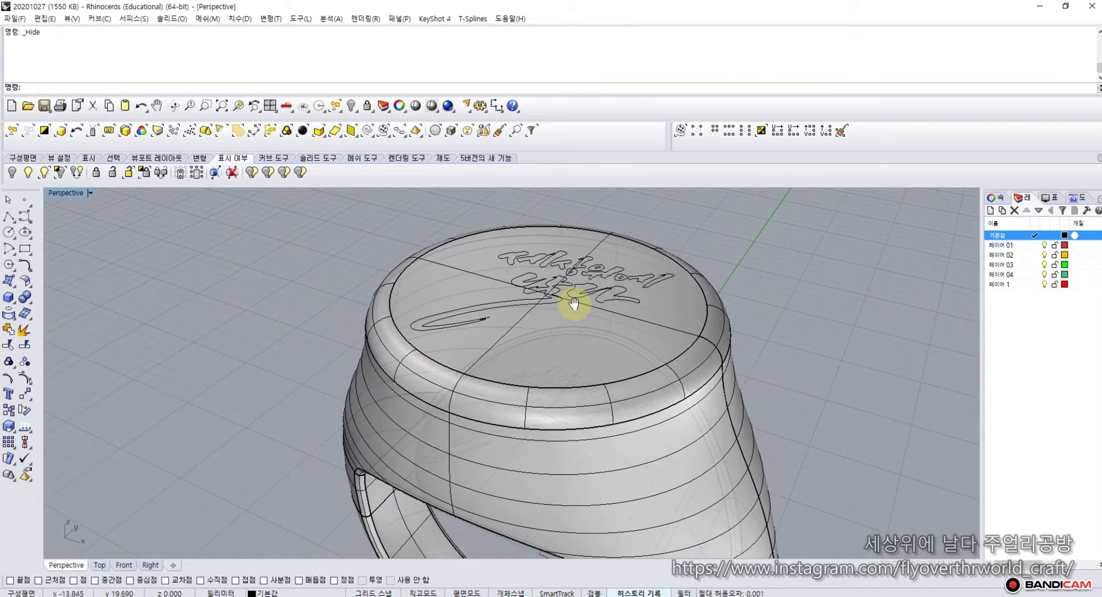
left_click(462, 269)
right_click_drag(462, 256, 423, 283, "shift")
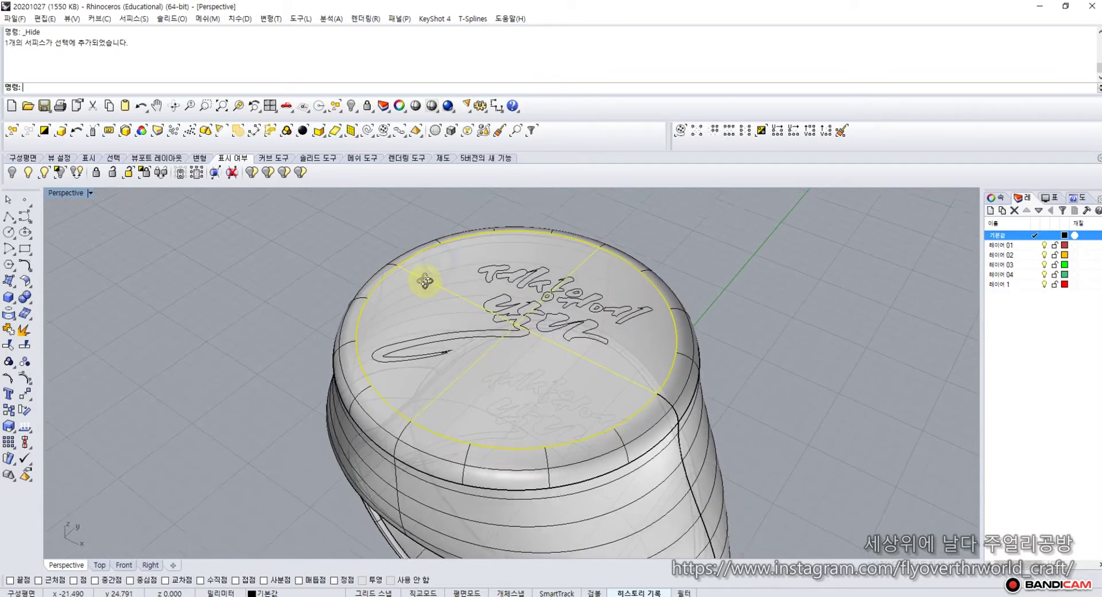
left_click(24, 346)
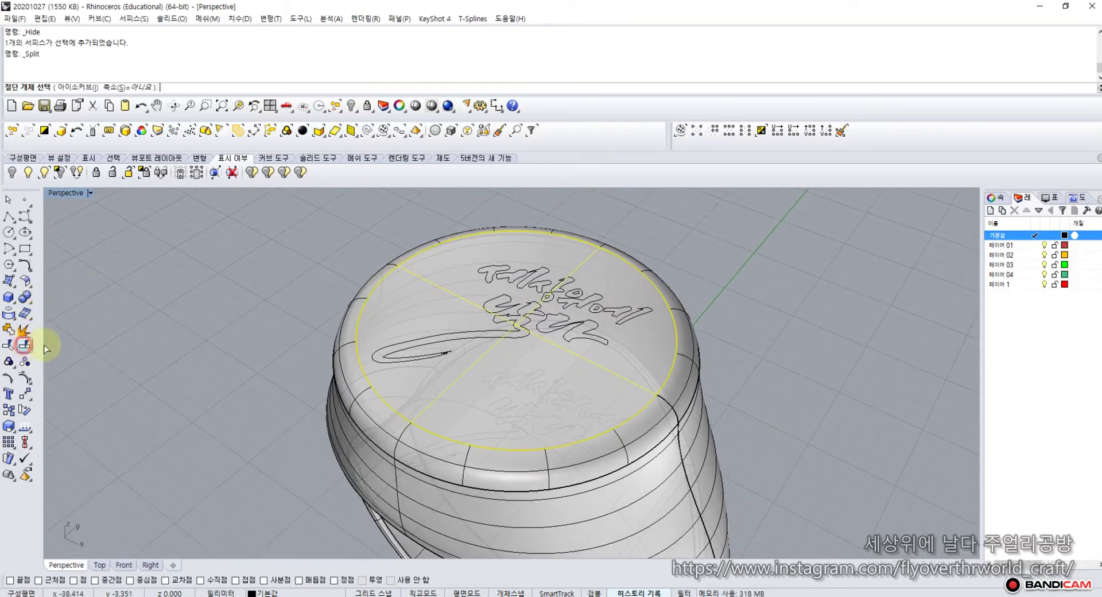
left_click(400, 345)
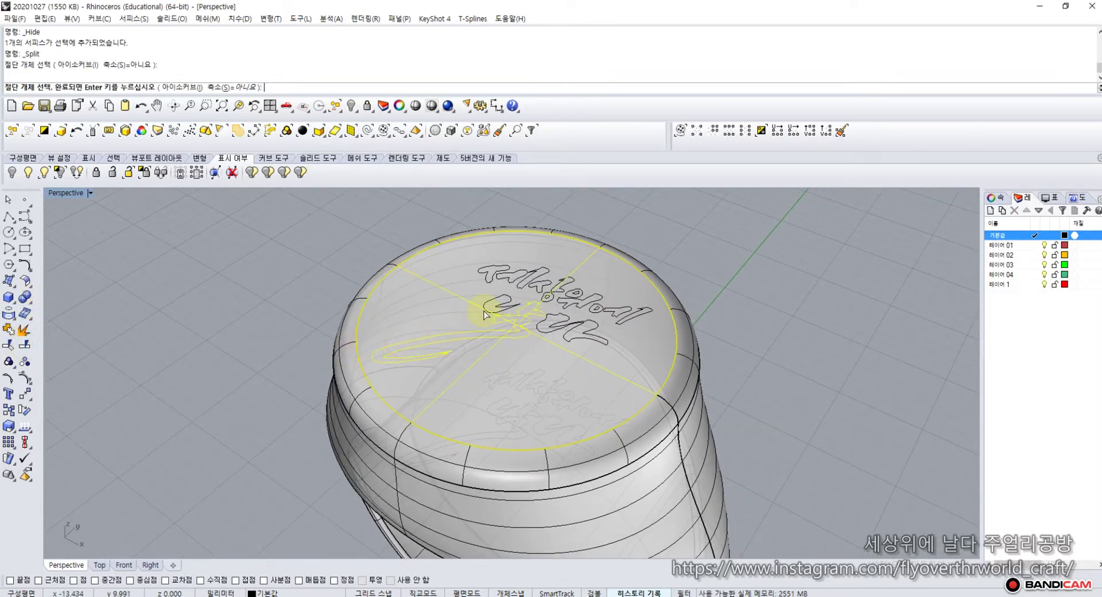
scroll(511, 301, "up", 2)
left_click(512, 306)
left_click(485, 263)
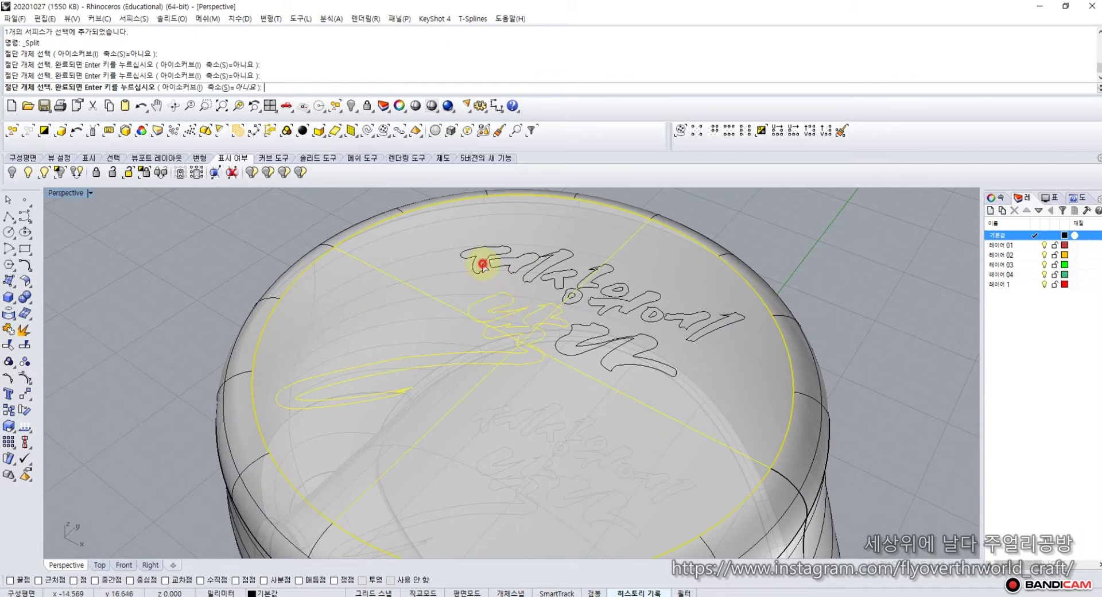
left_click(506, 259)
left_click(554, 265)
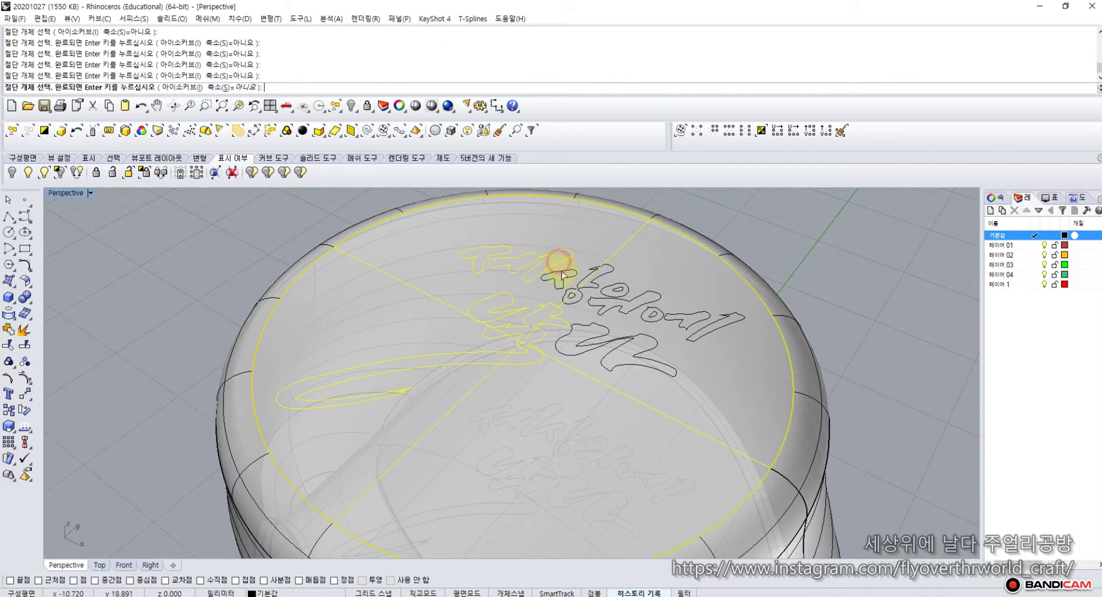
left_click(562, 275)
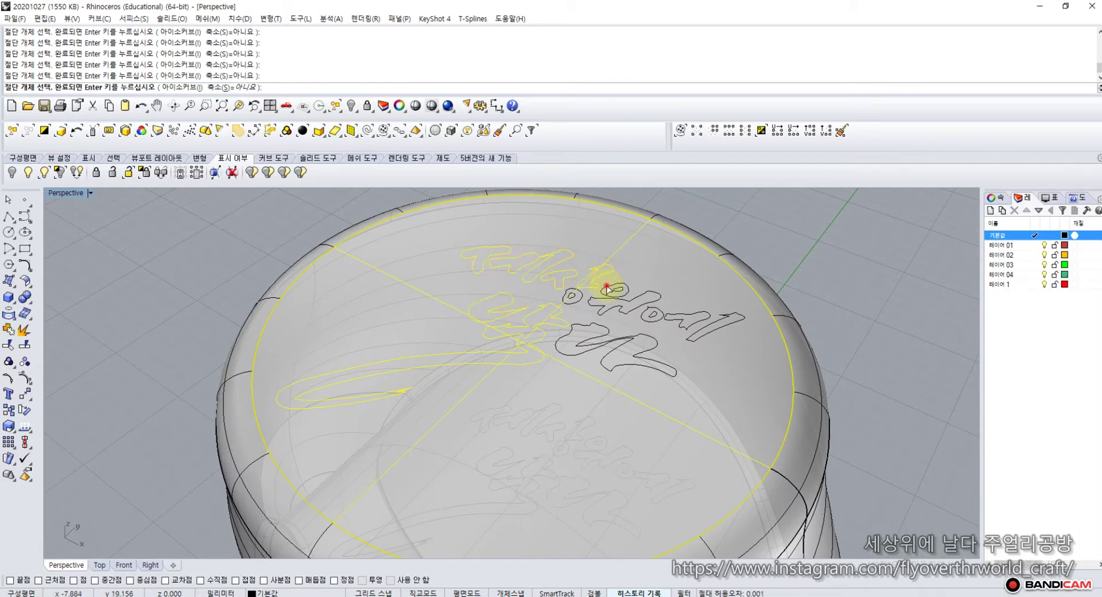
left_click(607, 289)
left_click(637, 320)
left_click(578, 302)
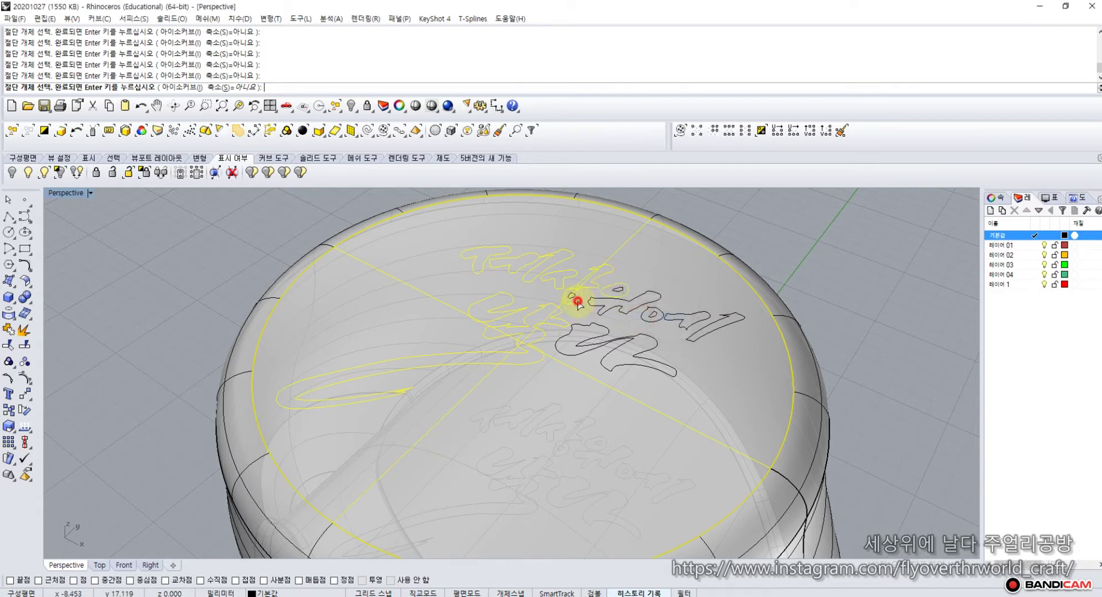
left_click(595, 301)
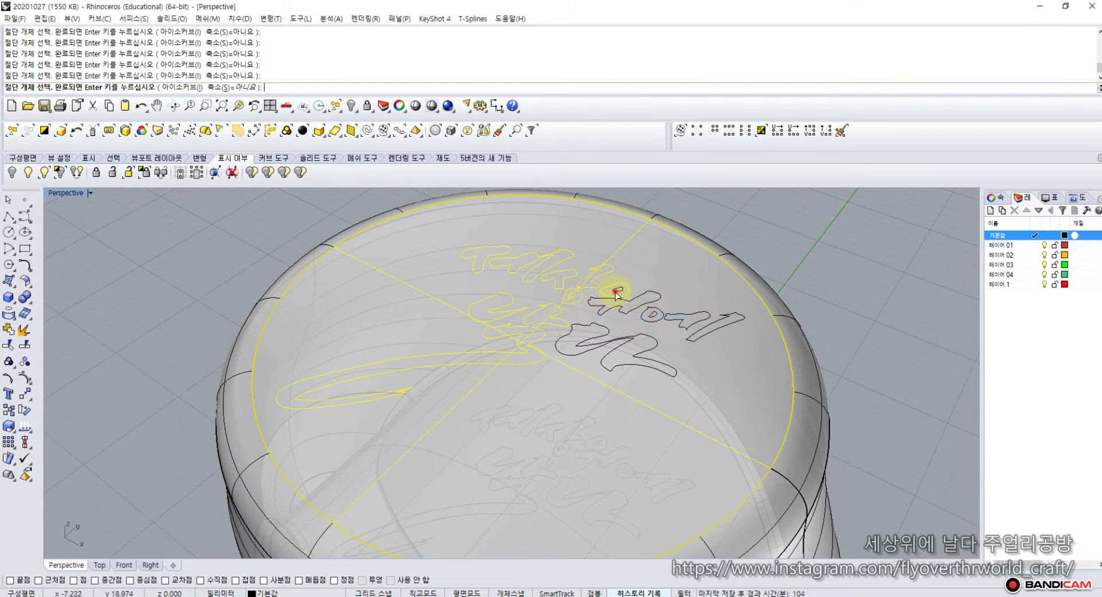
left_click(613, 309)
left_click(644, 316)
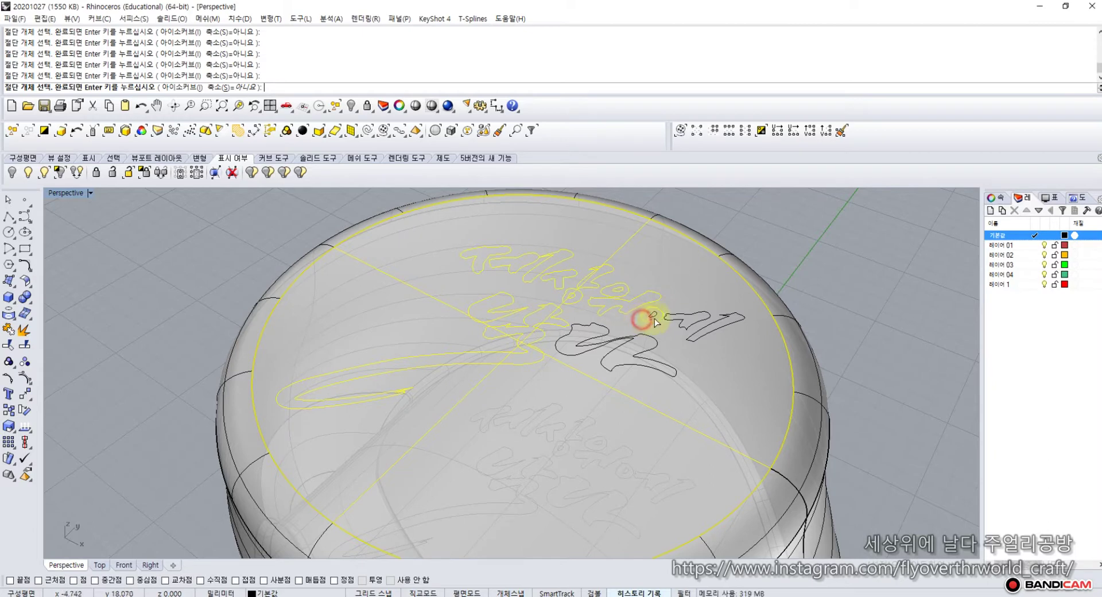
left_click(655, 315)
left_click(673, 323)
left_click(685, 340)
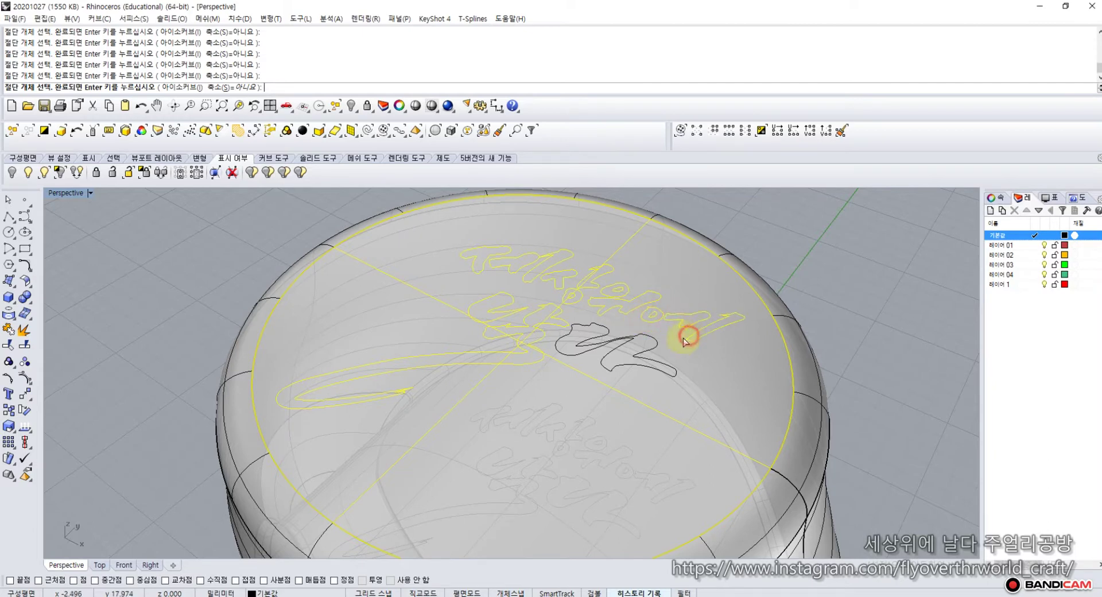
left_click(655, 346)
left_click(659, 309)
key("Return")
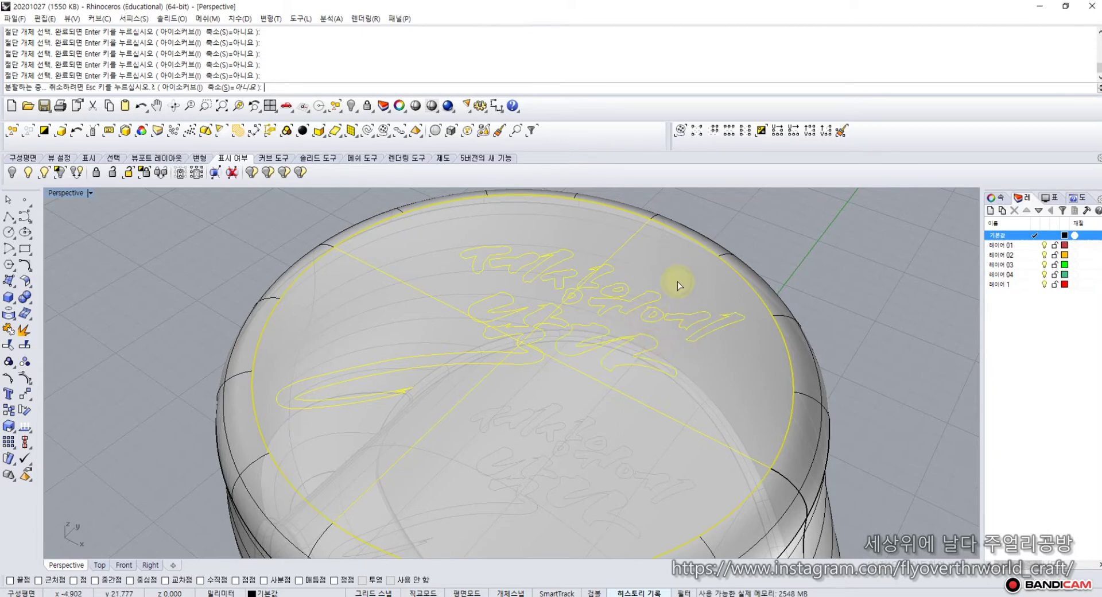
left_click(212, 270)
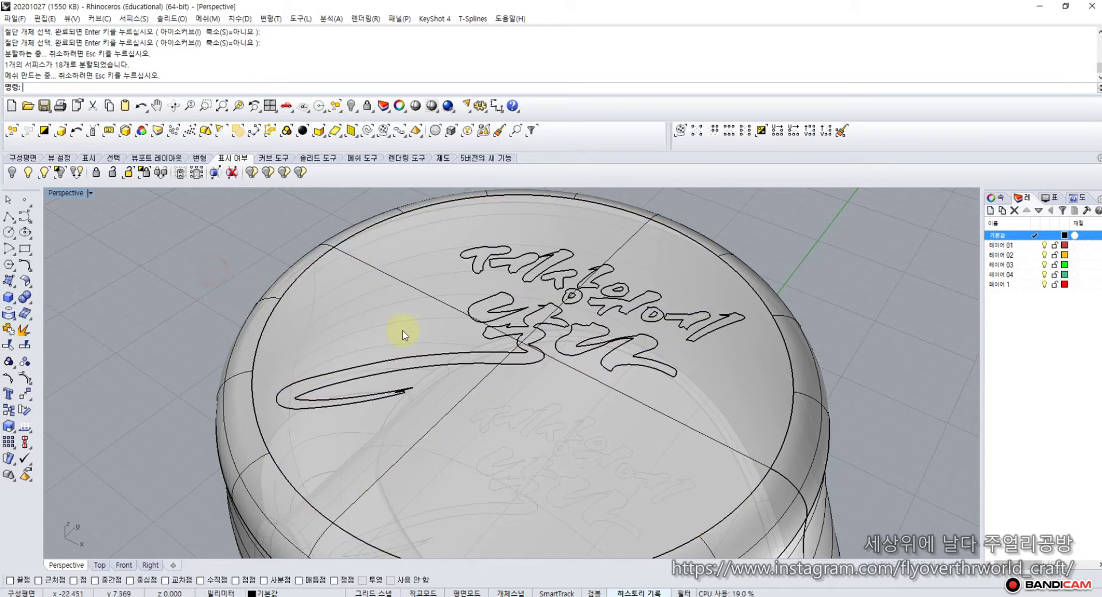
Step: Select the split surfaces forming "세상" in the upper line of lettering on the ring's top, choosing surfaces rather than curves
left_click(484, 260)
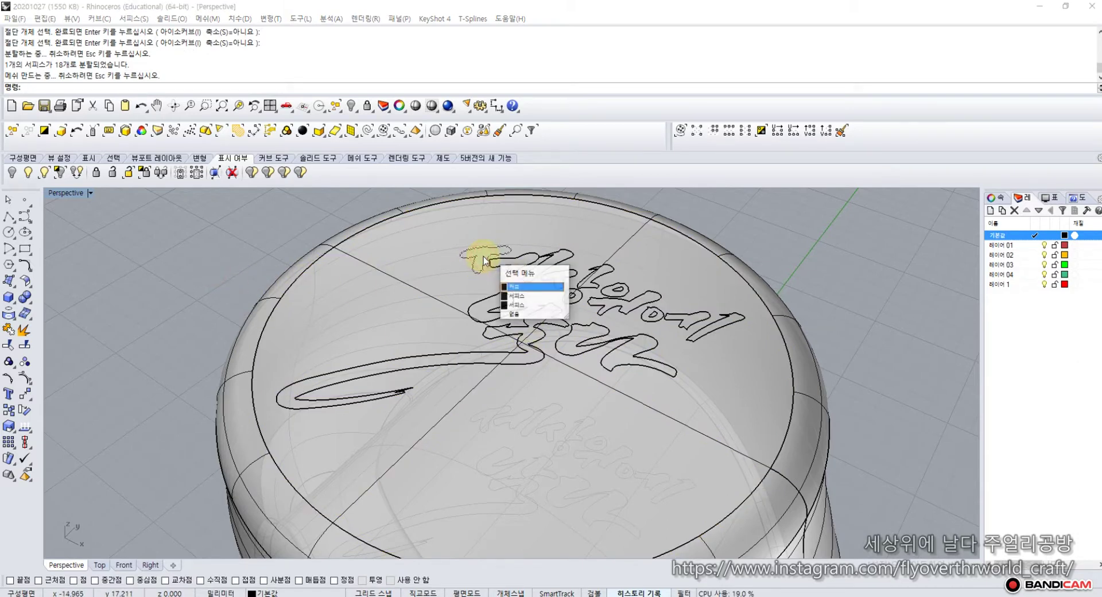
left_click(525, 297)
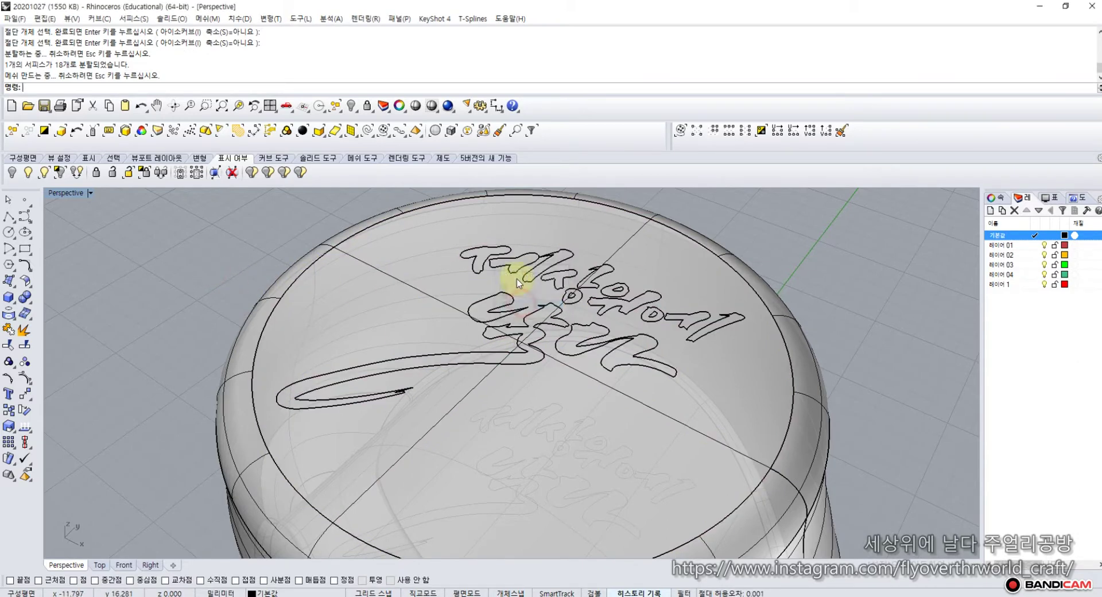
left_click(556, 261)
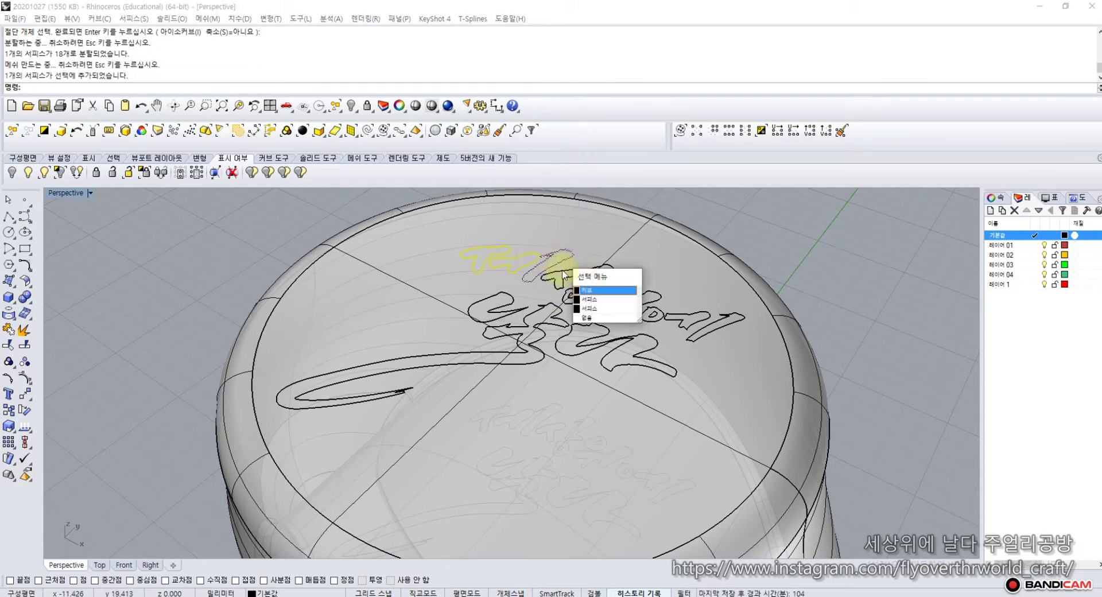
left_click(588, 306)
left_click(560, 284)
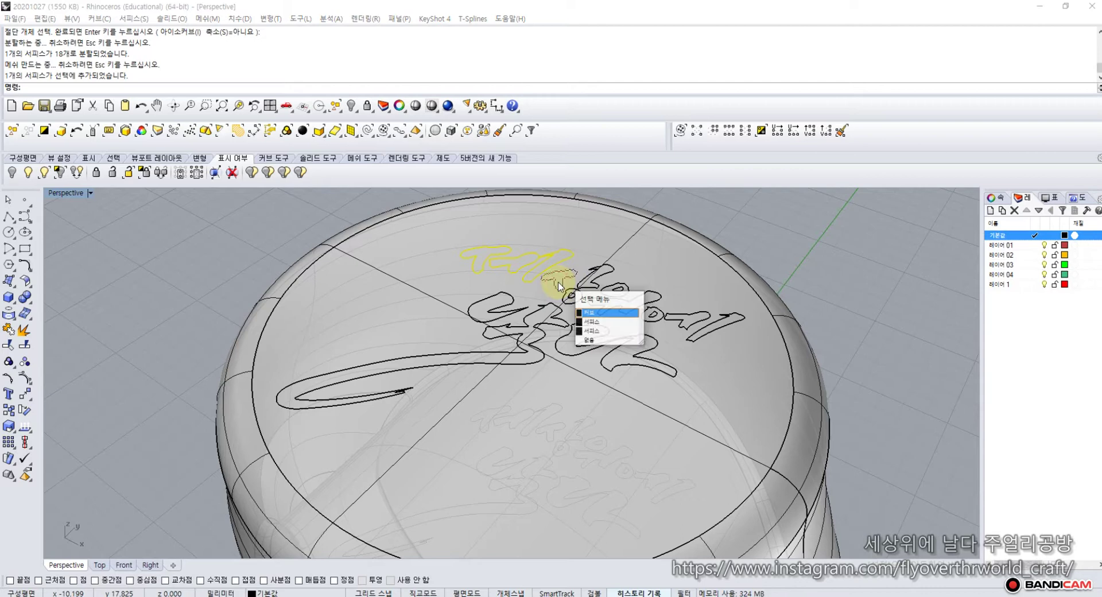
left_click(591, 323)
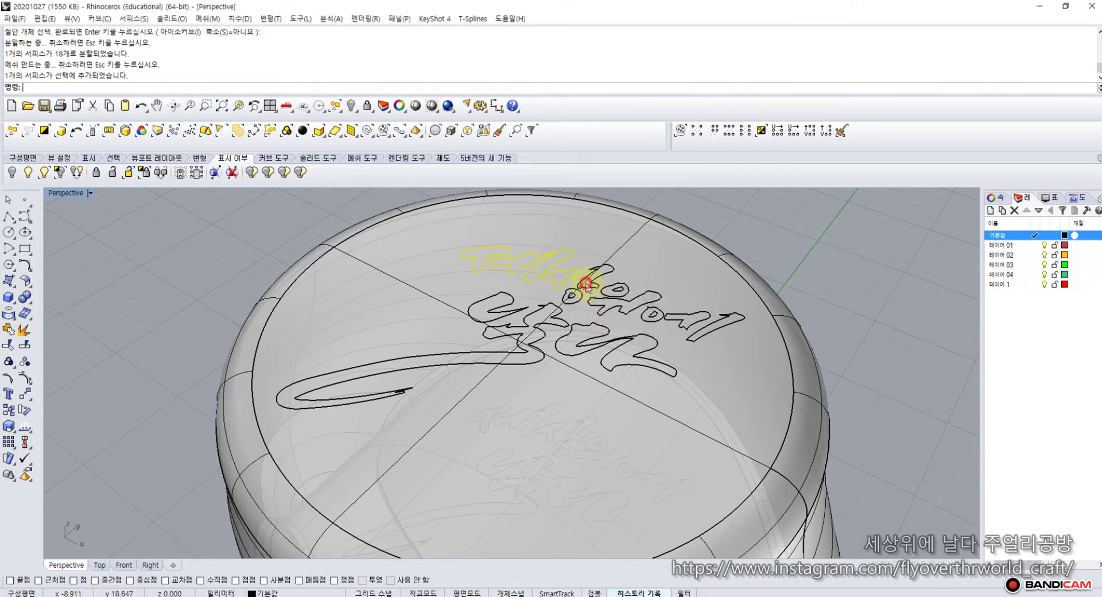
left_click(586, 285)
left_click(615, 317)
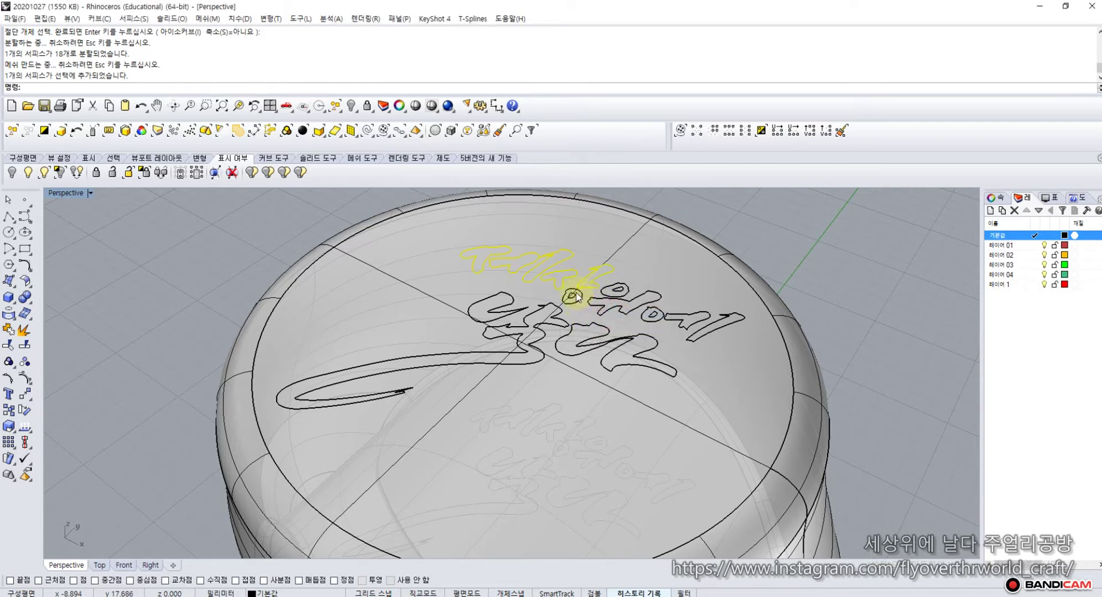
left_click(574, 295)
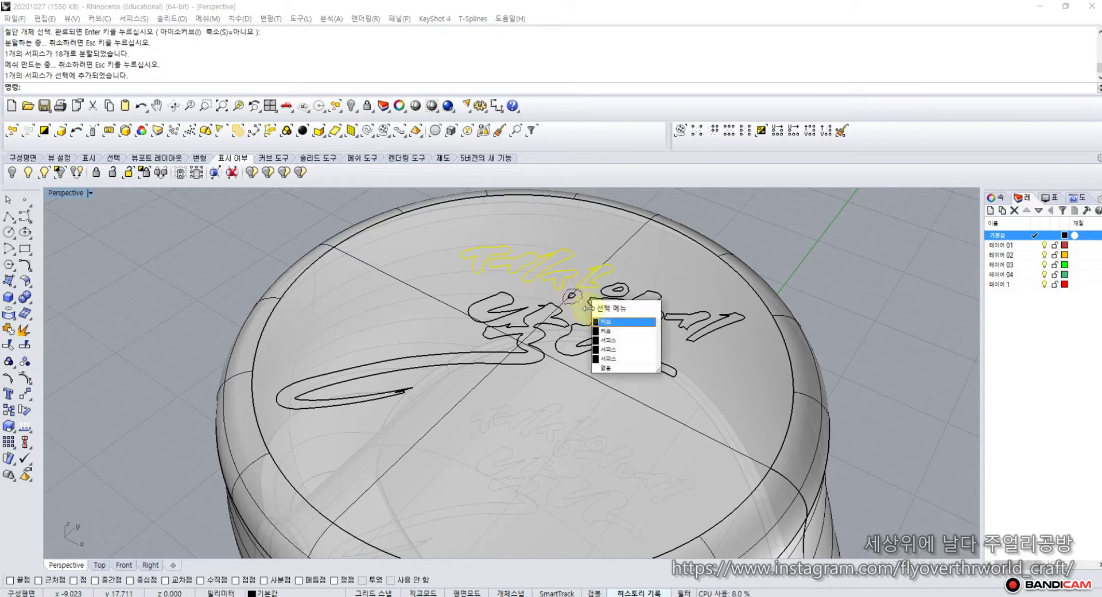
left_click(609, 341)
Step: Add the remaining letter surfaces of "위에" and "날다" to the selection, leaving out the ring body
left_click(610, 295)
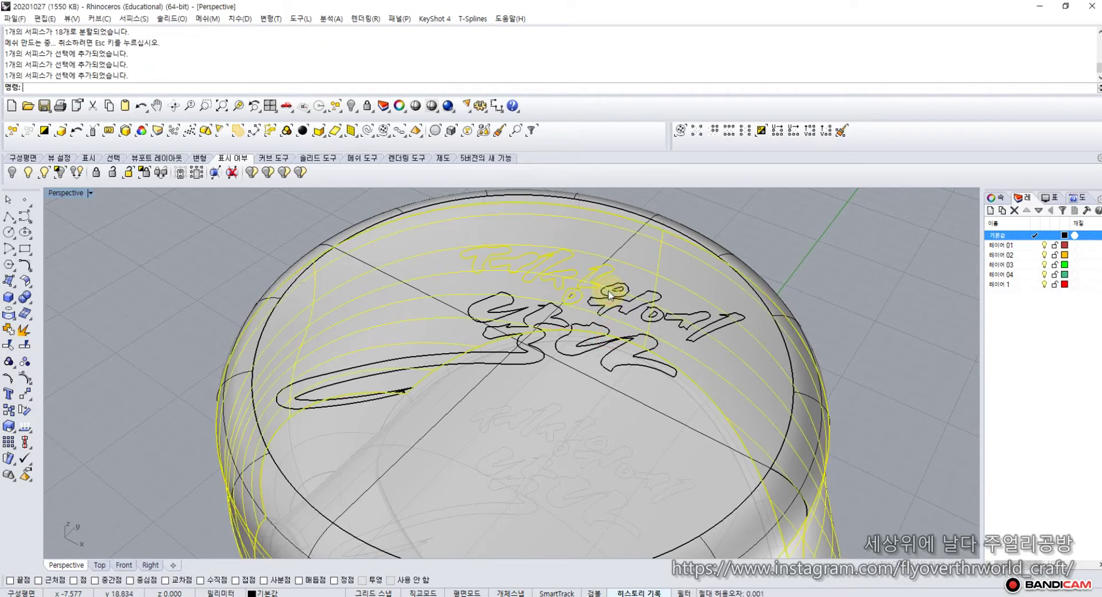
left_click(610, 295, "ctrl")
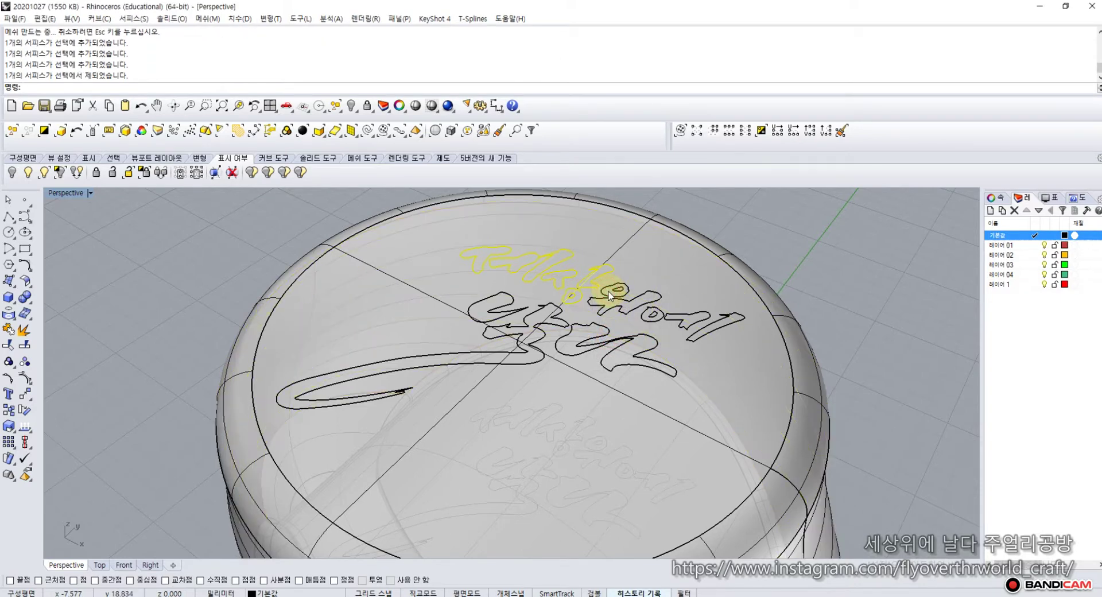
scroll(609, 295, "up", 3)
left_click(630, 309)
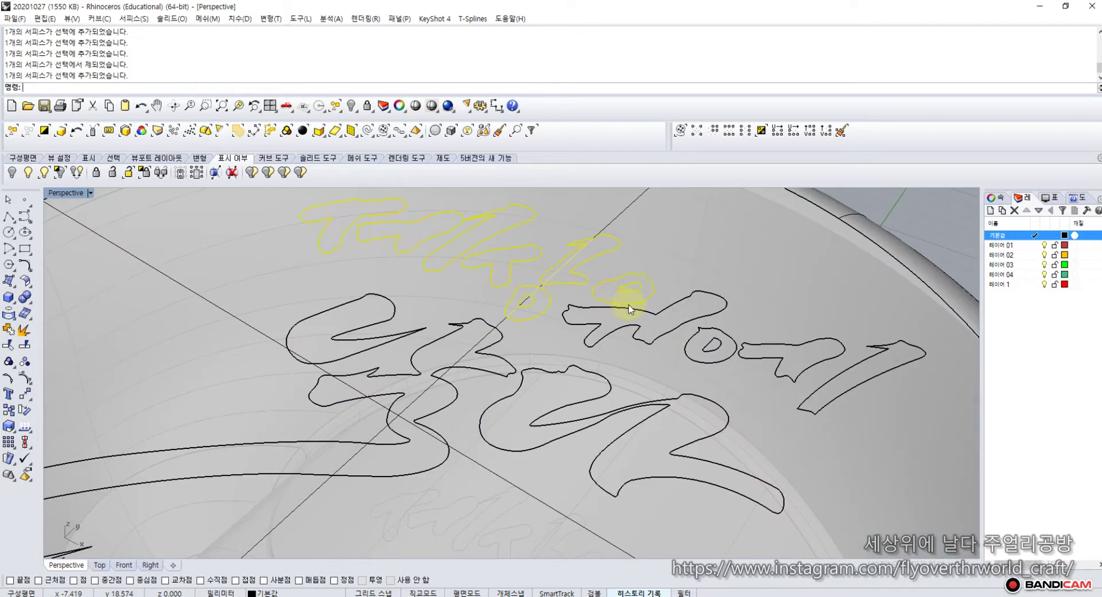
left_click(663, 322)
left_click(804, 364)
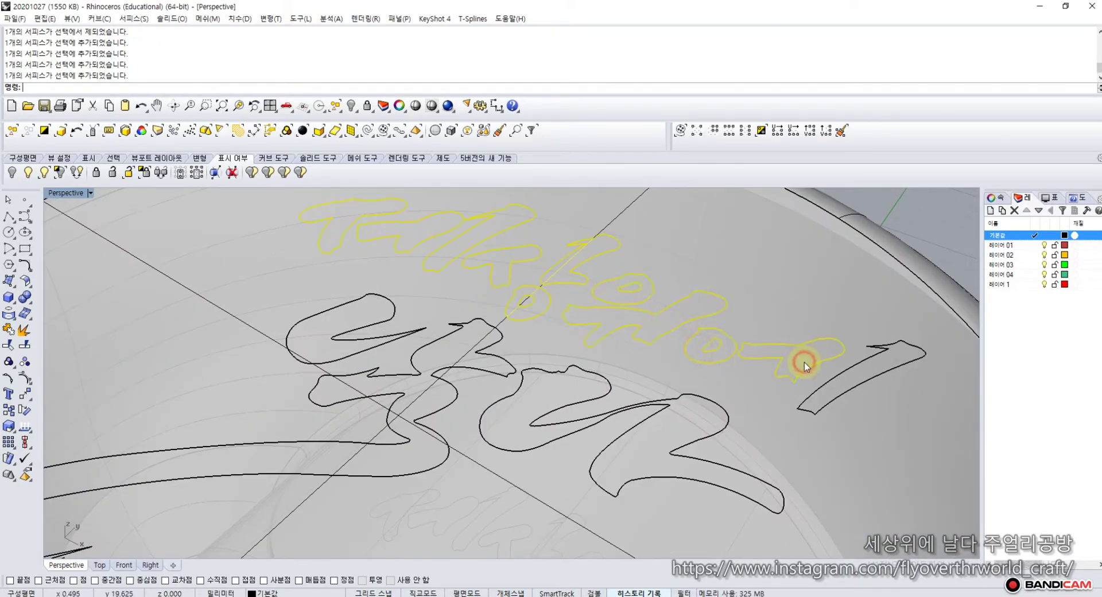
left_click(849, 385)
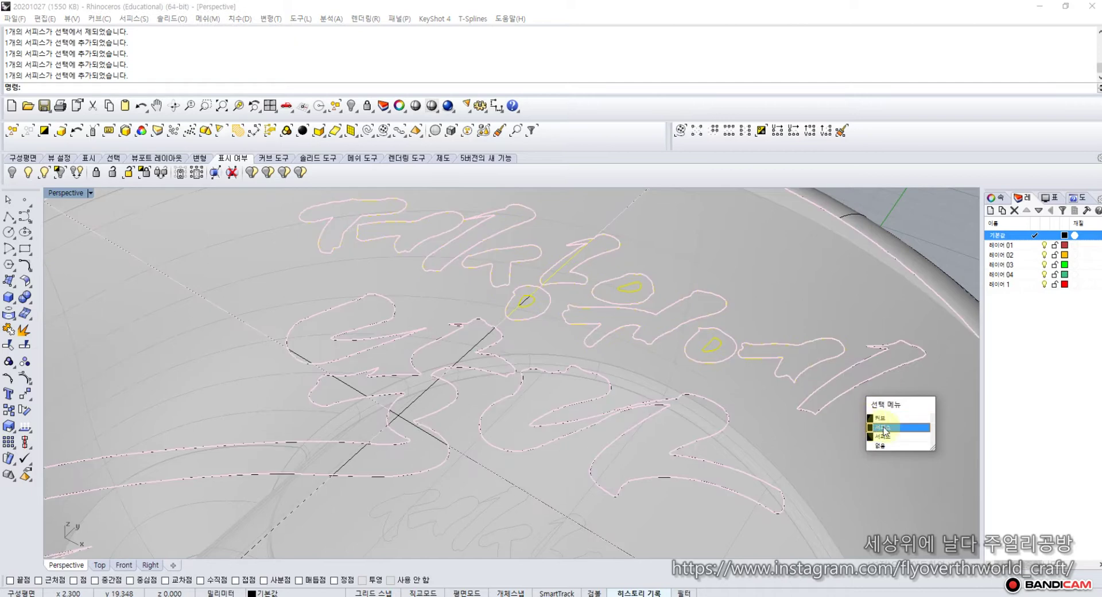
left_click(884, 427)
left_click(662, 442)
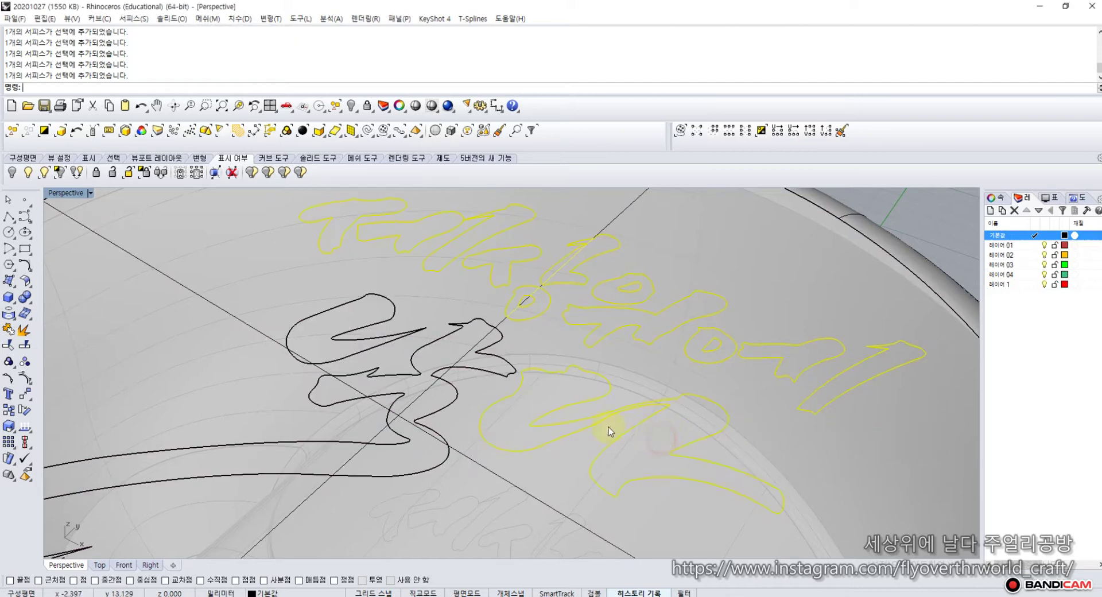
left_click(463, 353)
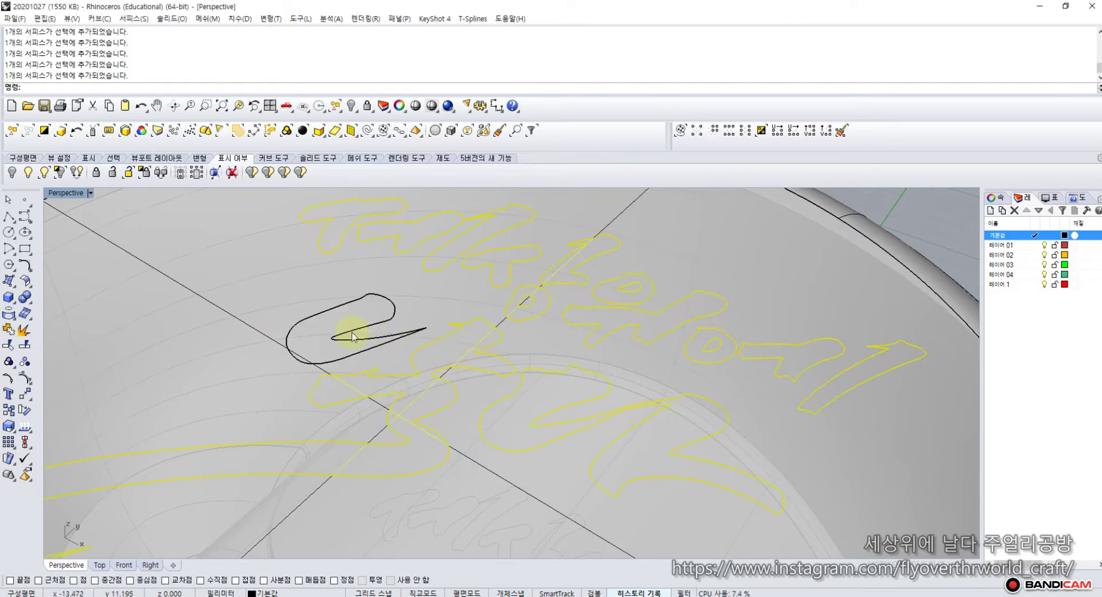
left_click(324, 325)
scroll(325, 323, "down", 5)
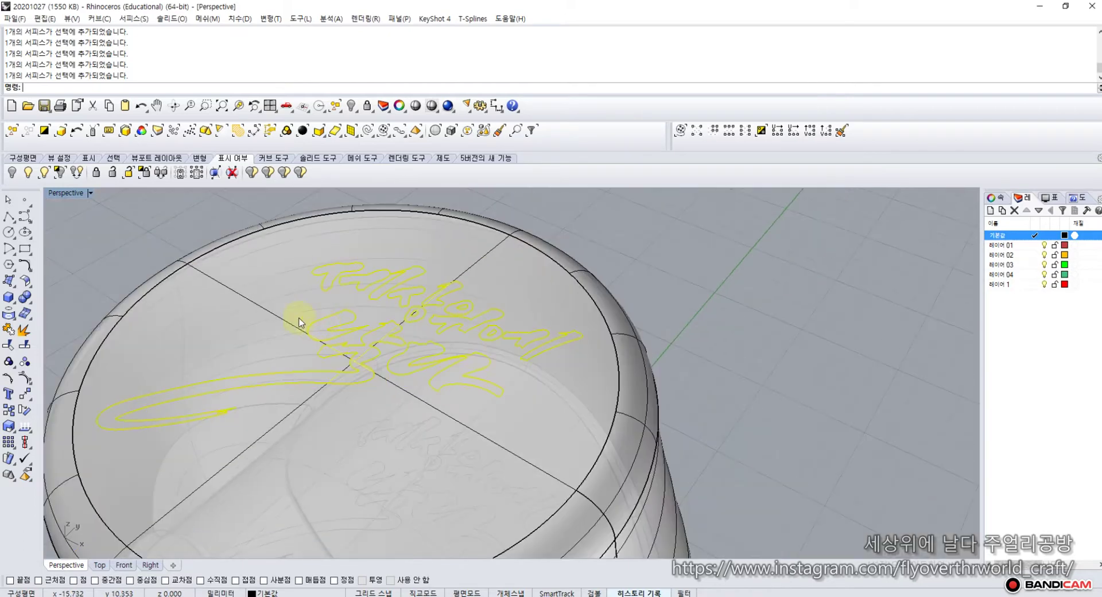
Step: Try a variable surface offset on the lettering from the four-viewport layout
double_click(63, 193)
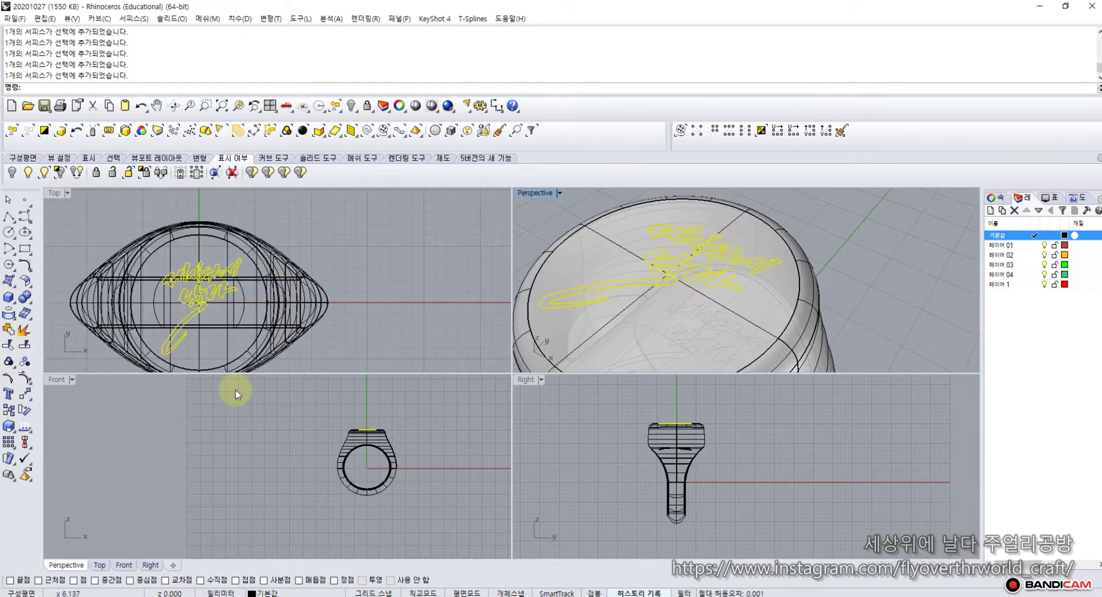
left_click(31, 285)
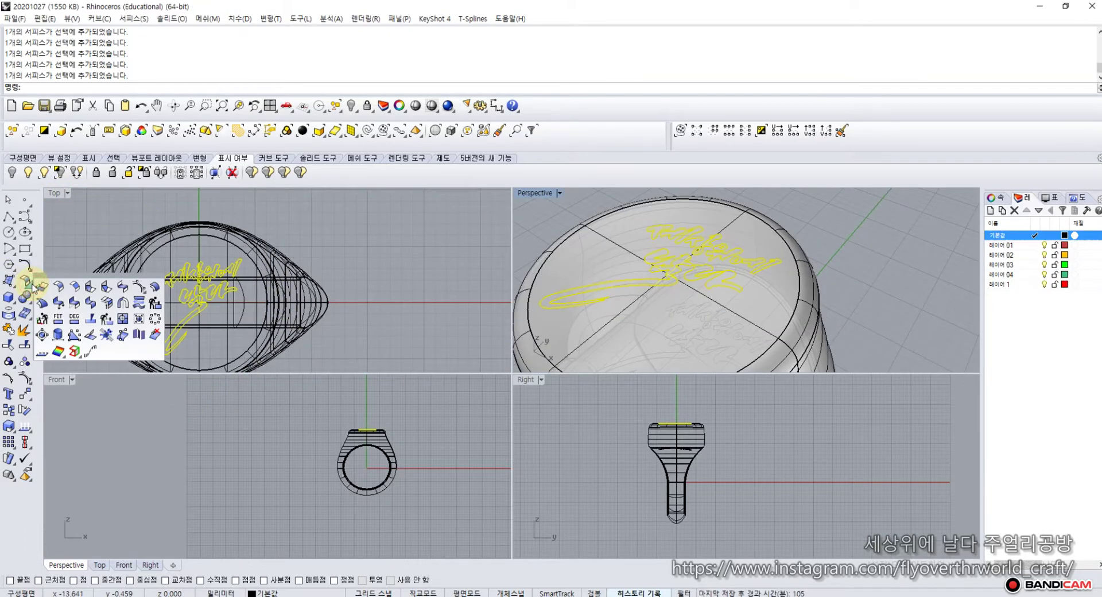
left_click(38, 303)
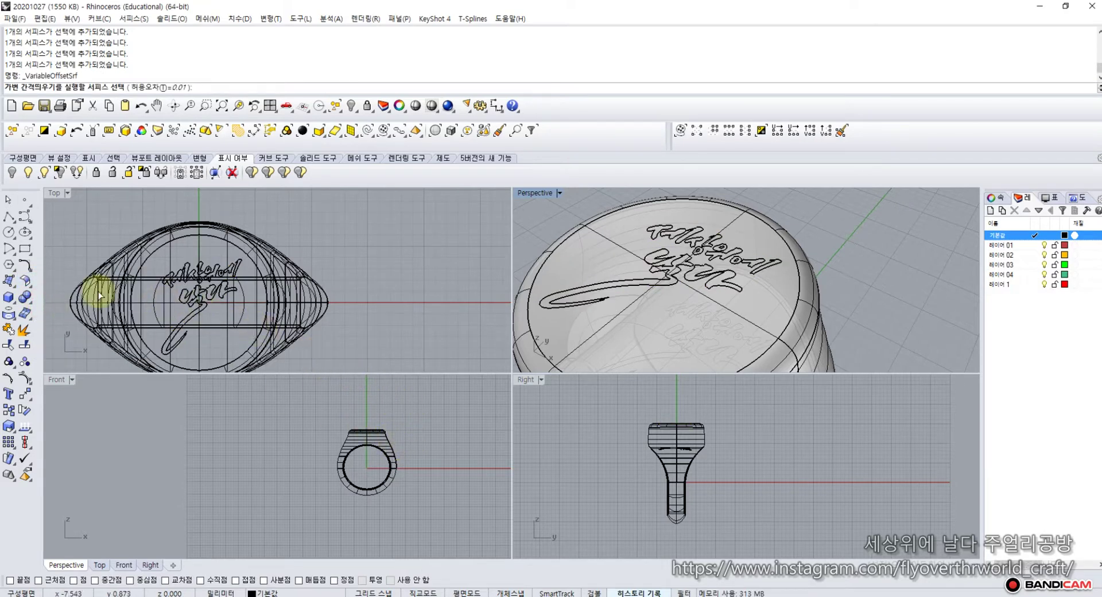
scroll(172, 283, "up", 10)
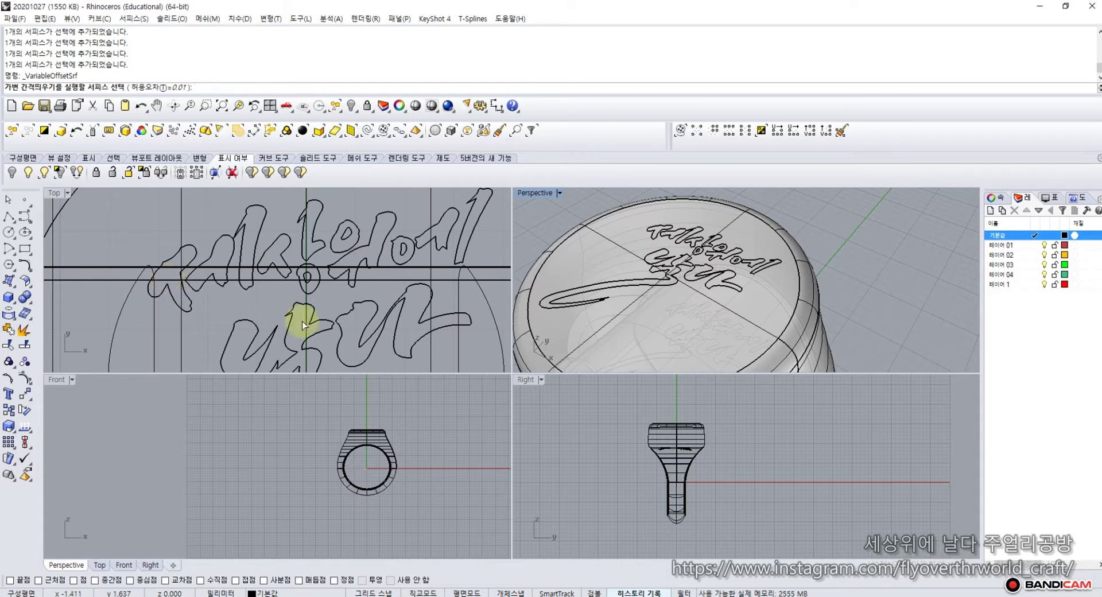
scroll(169, 272, "up", 4)
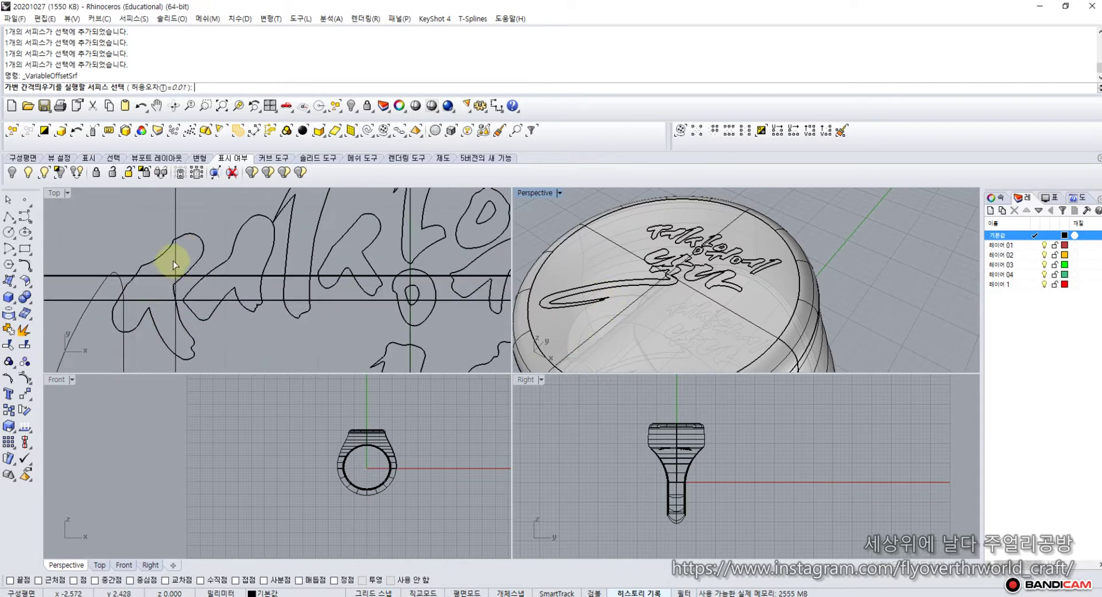
left_click(175, 264)
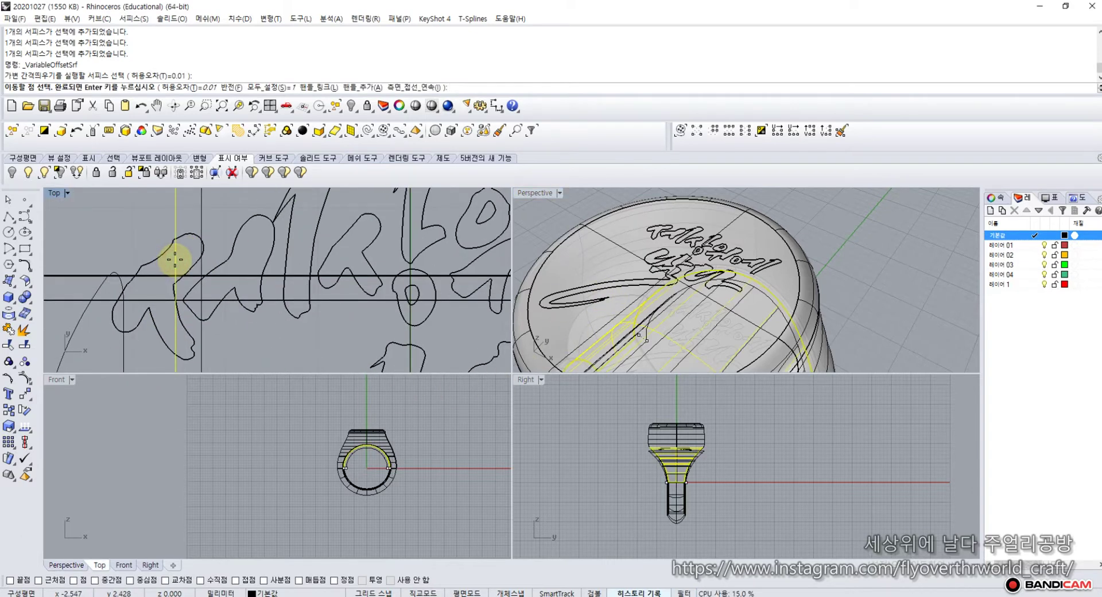
key("Return")
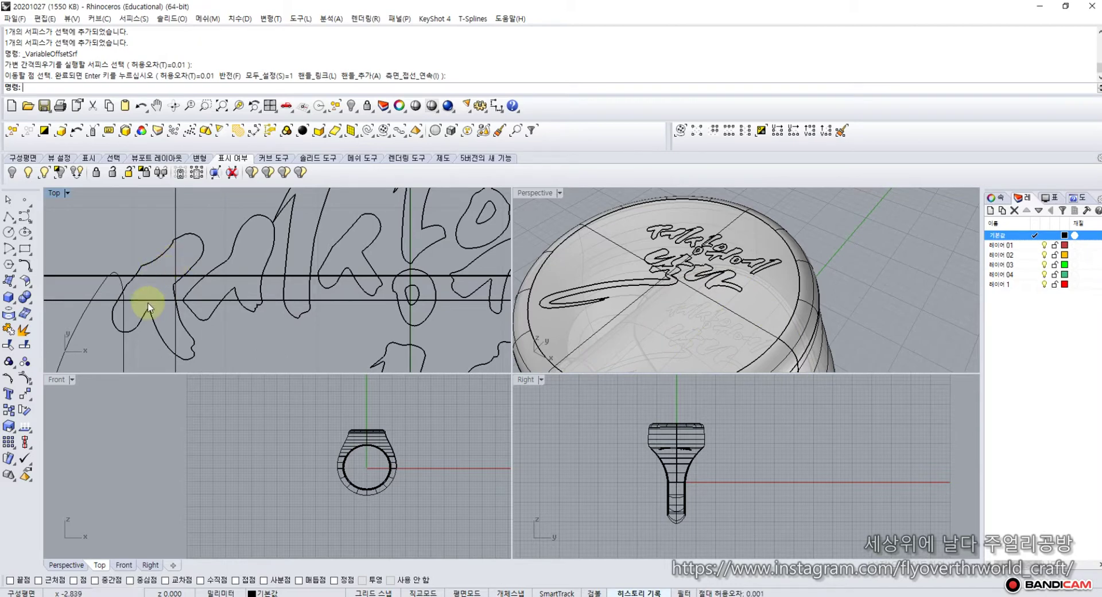
Step: Select the surfaces forming "세상" in the upper line of lettering again in the Perspective view
scroll(660, 237, "up", 5)
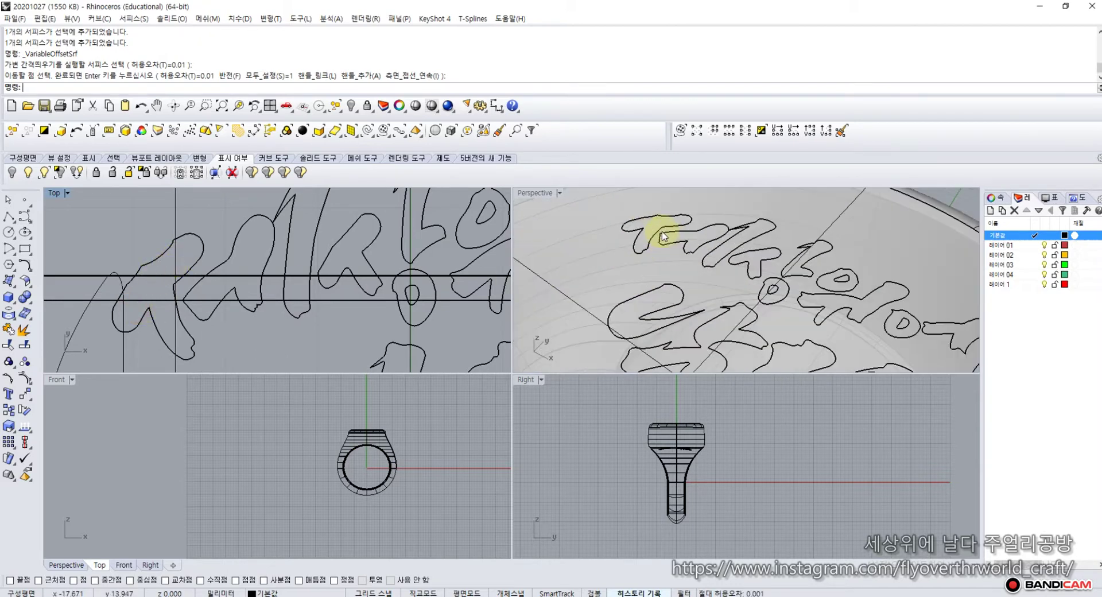
left_click(651, 231)
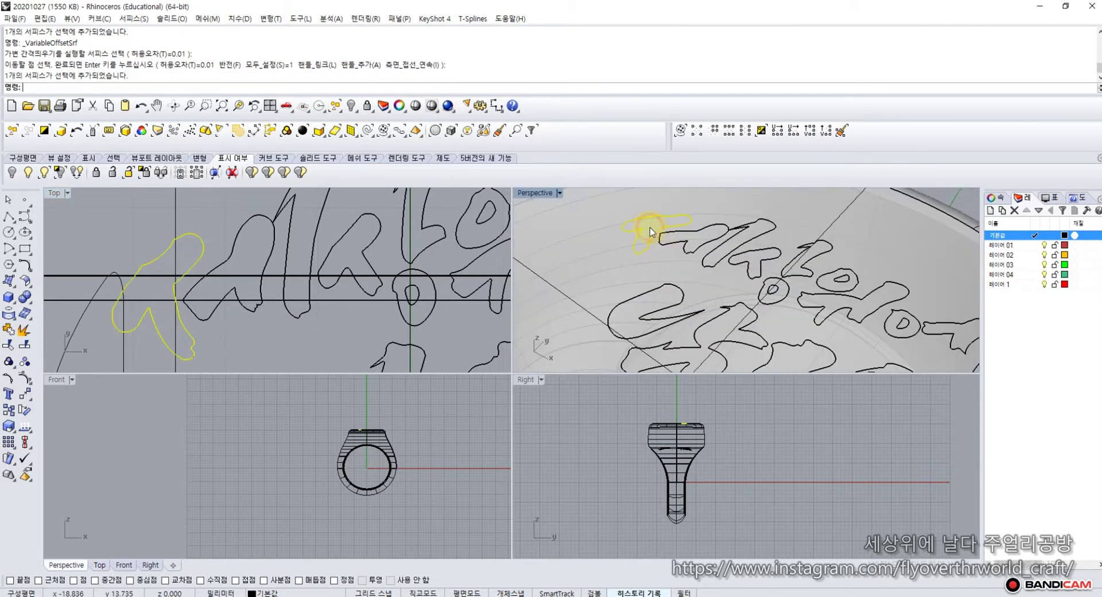
left_click(703, 241)
left_click(758, 233)
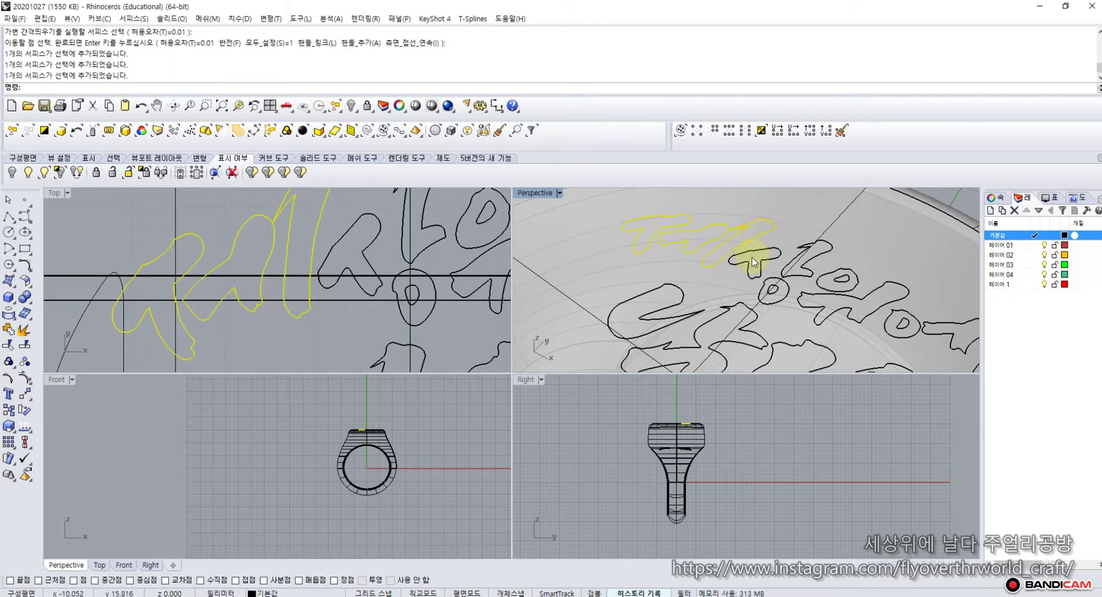
left_click(752, 257)
left_click(818, 253)
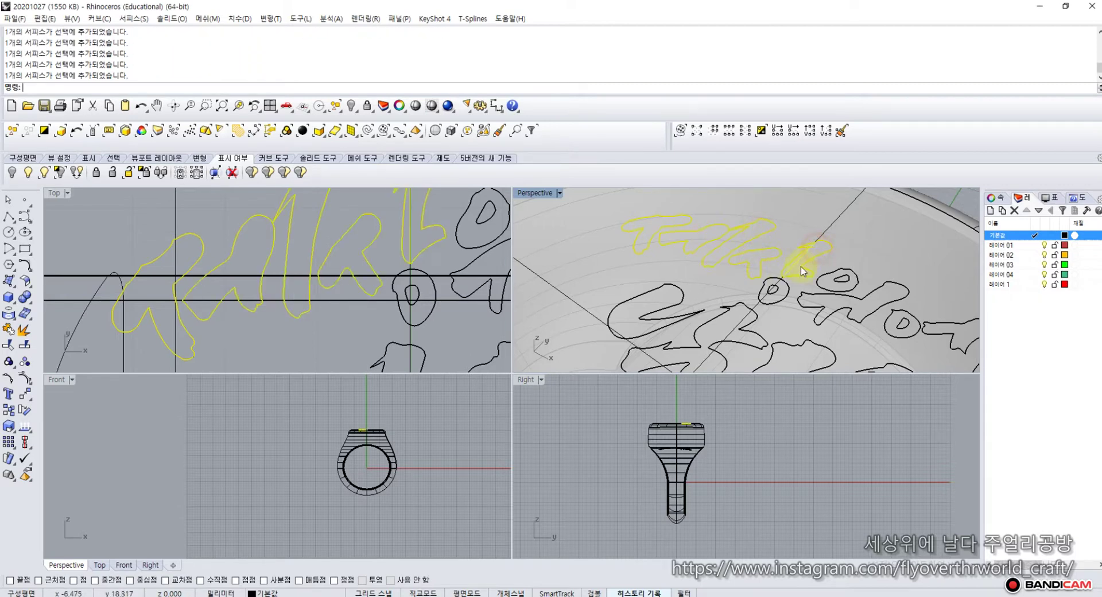
left_click(775, 288)
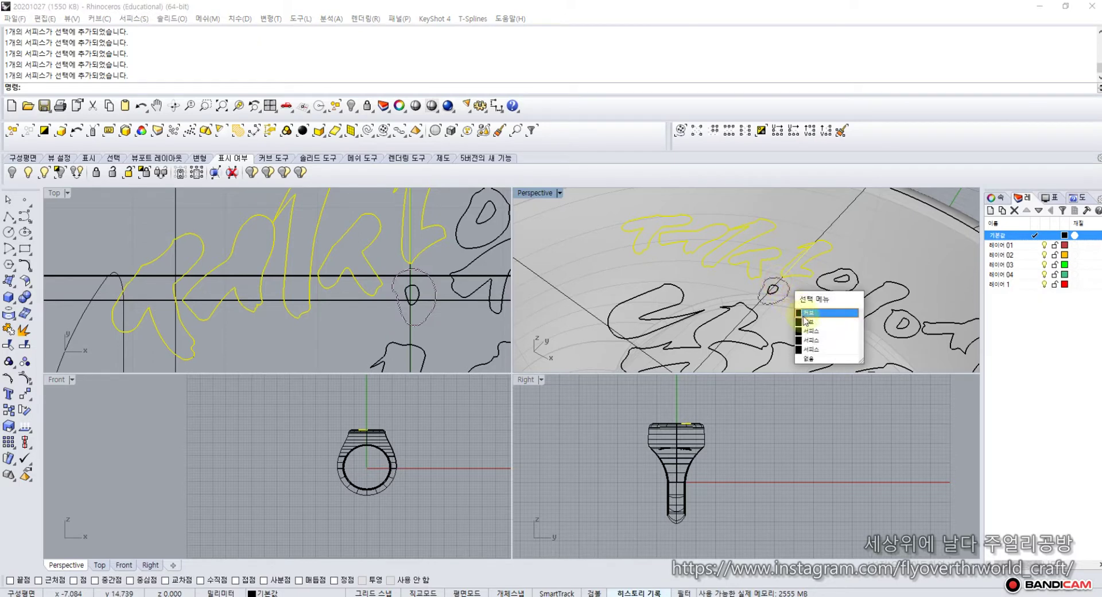
left_click(810, 332)
Step: Add the surfaces of "위에", except its final vertical stroke, to the selection, keeping the ring body out of it
left_click(853, 303)
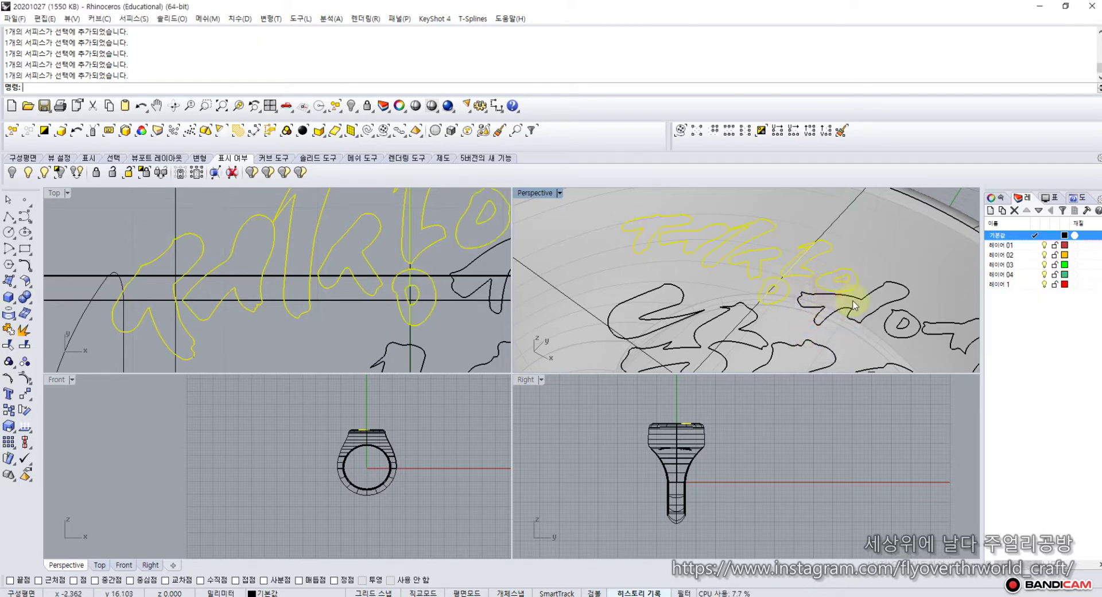
left_click(863, 309)
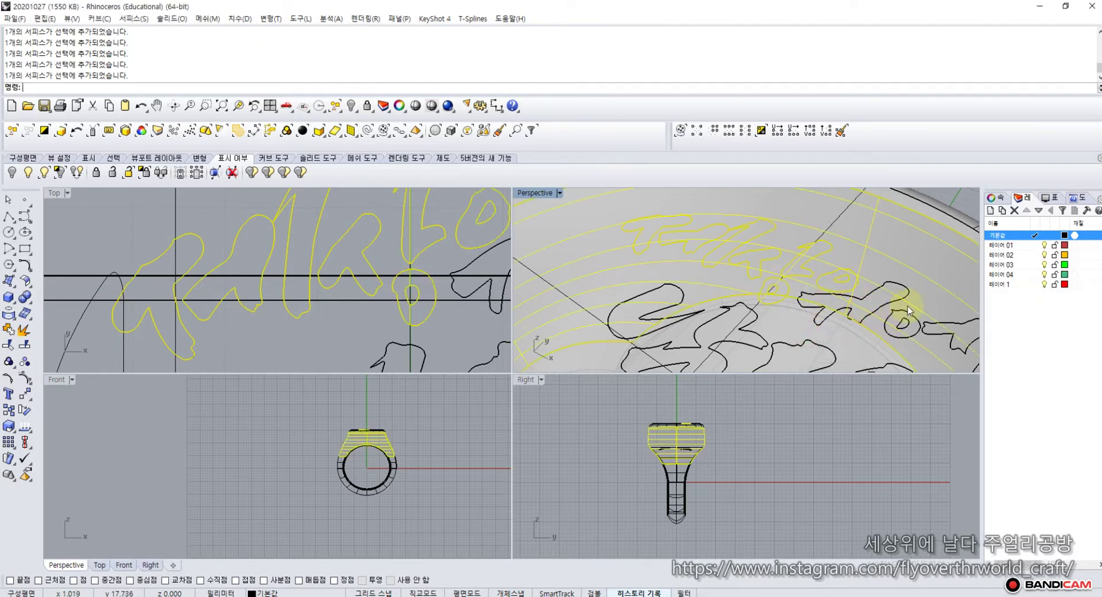
left_click(880, 298, "ctrl")
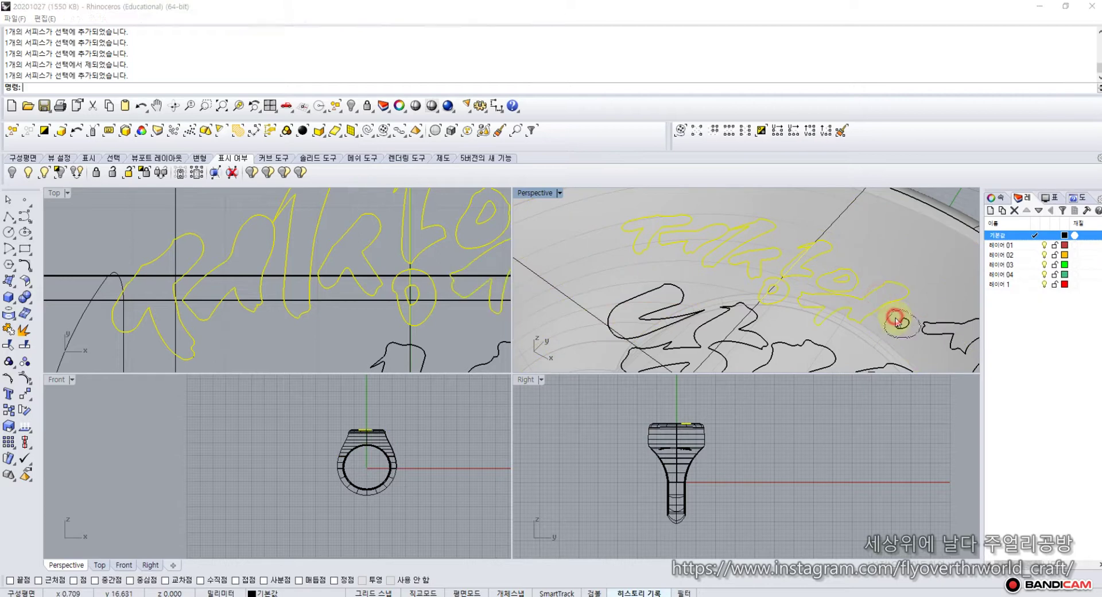
left_click(917, 334)
left_click(922, 347)
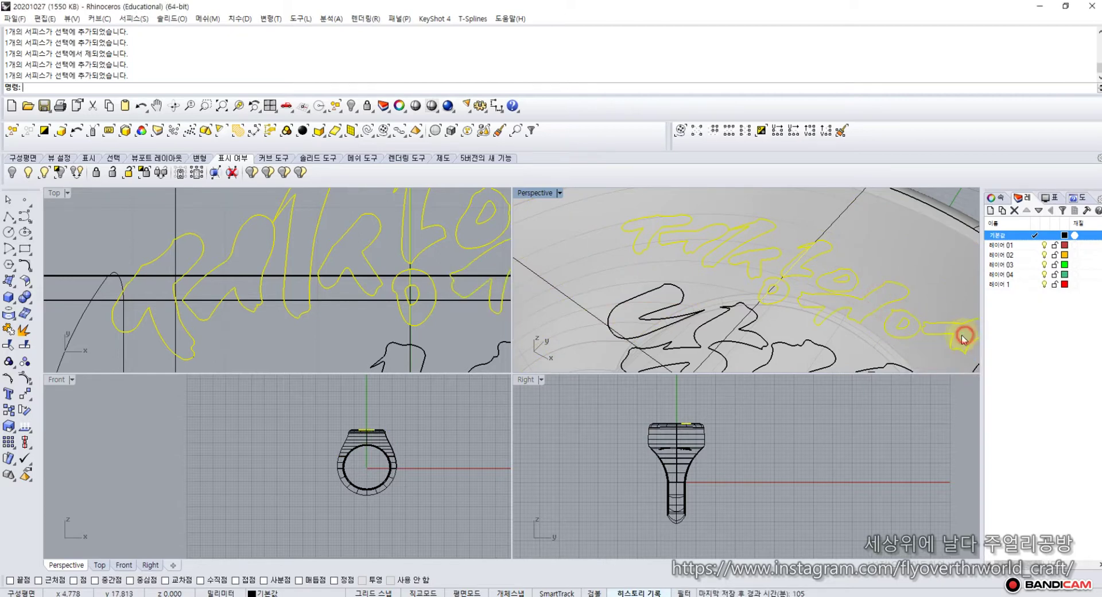
Step: Add the "날다" surfaces and the final stroke of "위에" to the selection, and group all the selected letter surfaces
left_click(634, 317, "shift")
left_click(720, 322, "shift")
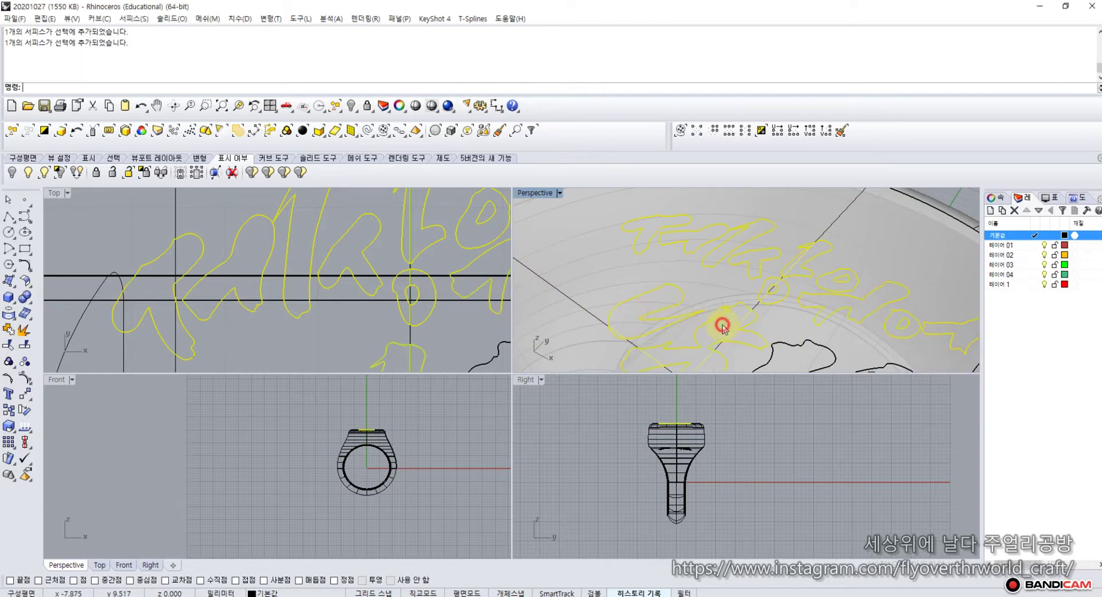
left_click(793, 354, "shift")
right_click_drag(830, 348, 795, 276)
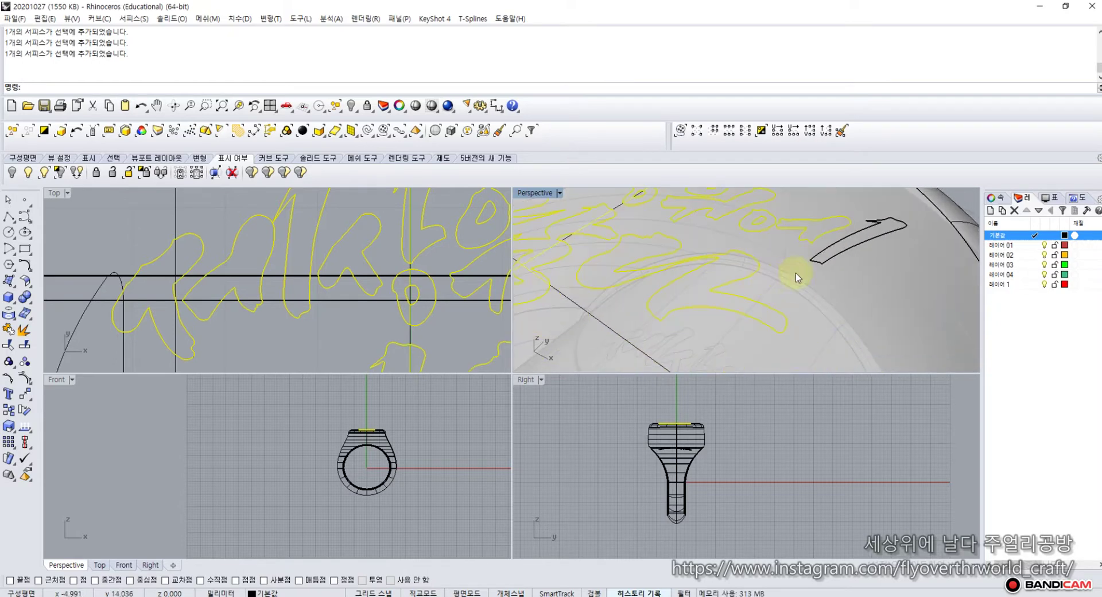
left_click(853, 244, "shift")
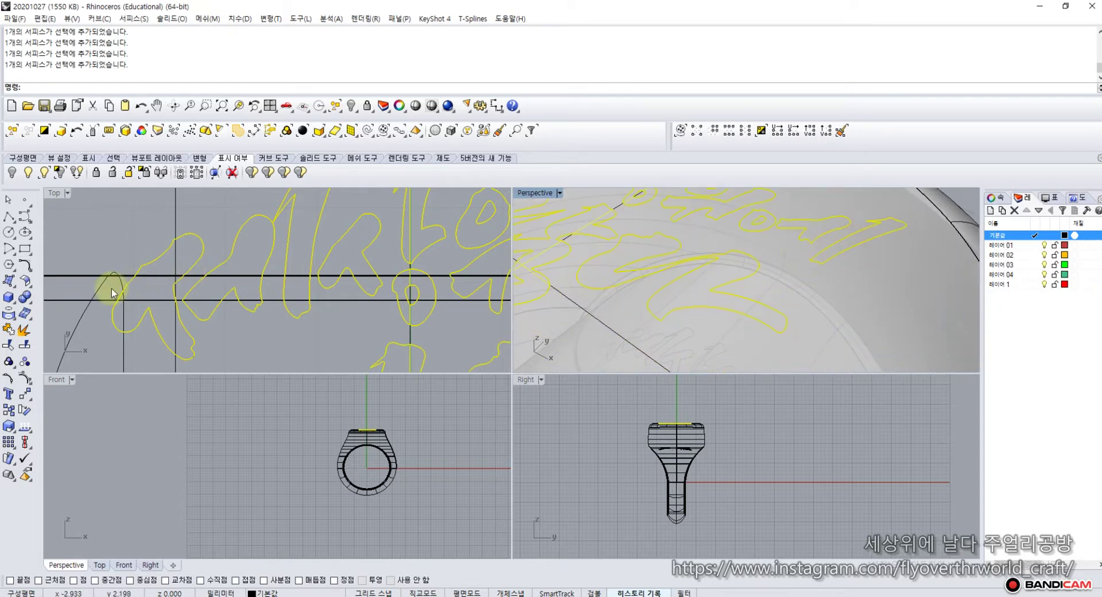
left_click(9, 362)
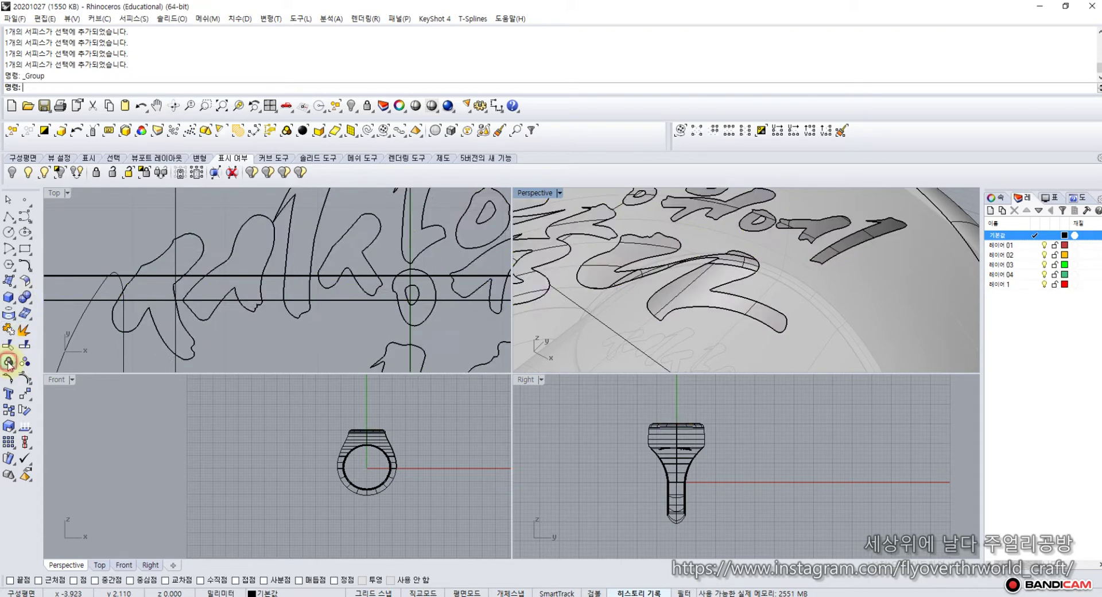
Step: Offset the grouped lettering surfaces by 1 mm down into the ring, with all directions flipped and Solid set to No
left_click(28, 284)
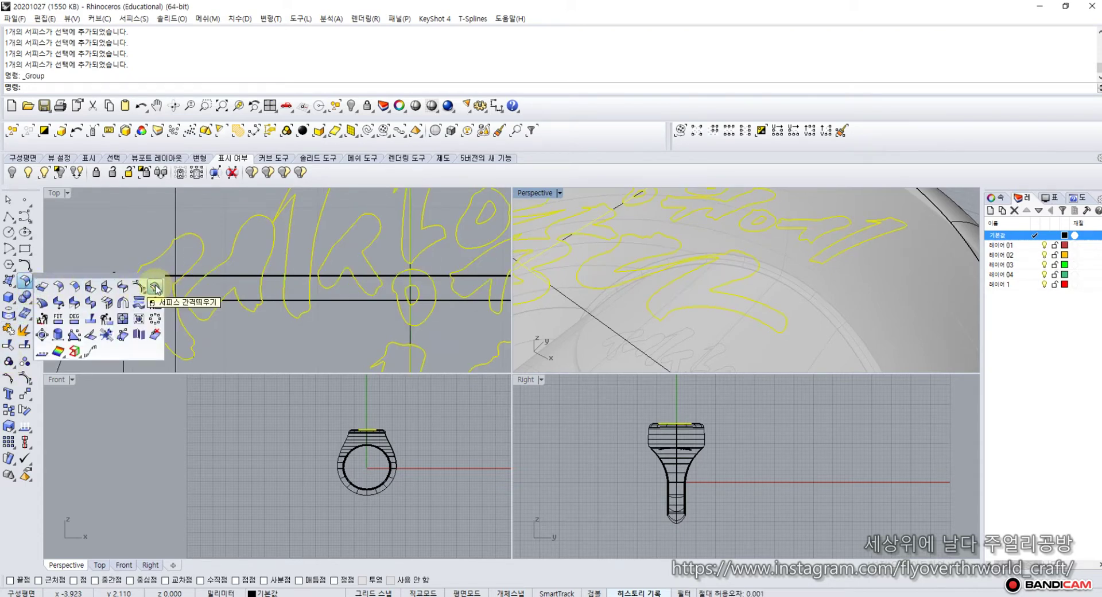
left_click(155, 286)
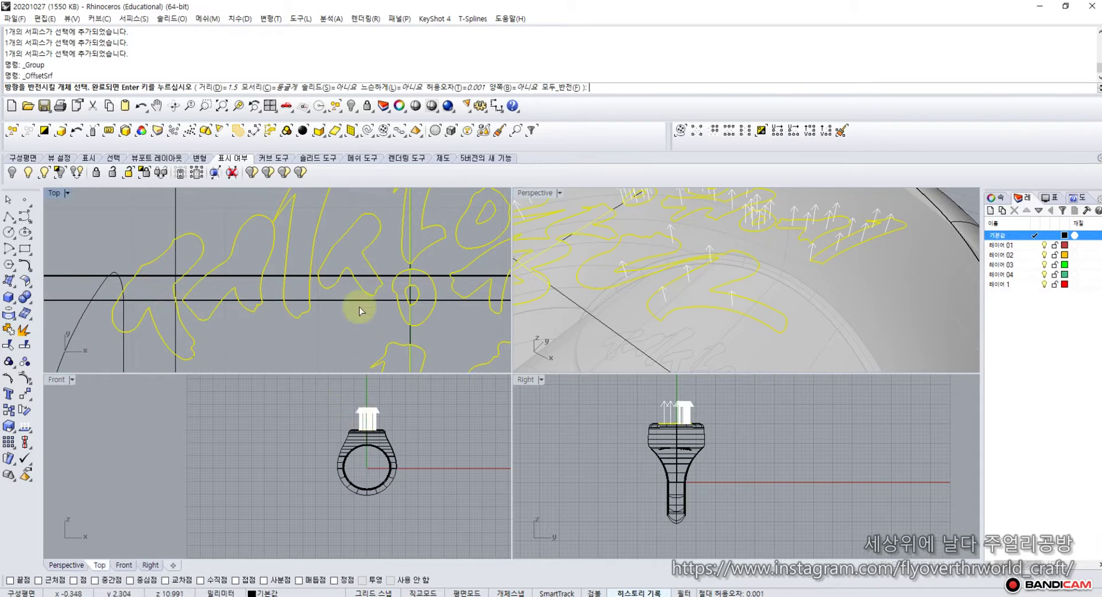
scroll(371, 436, "up", 6)
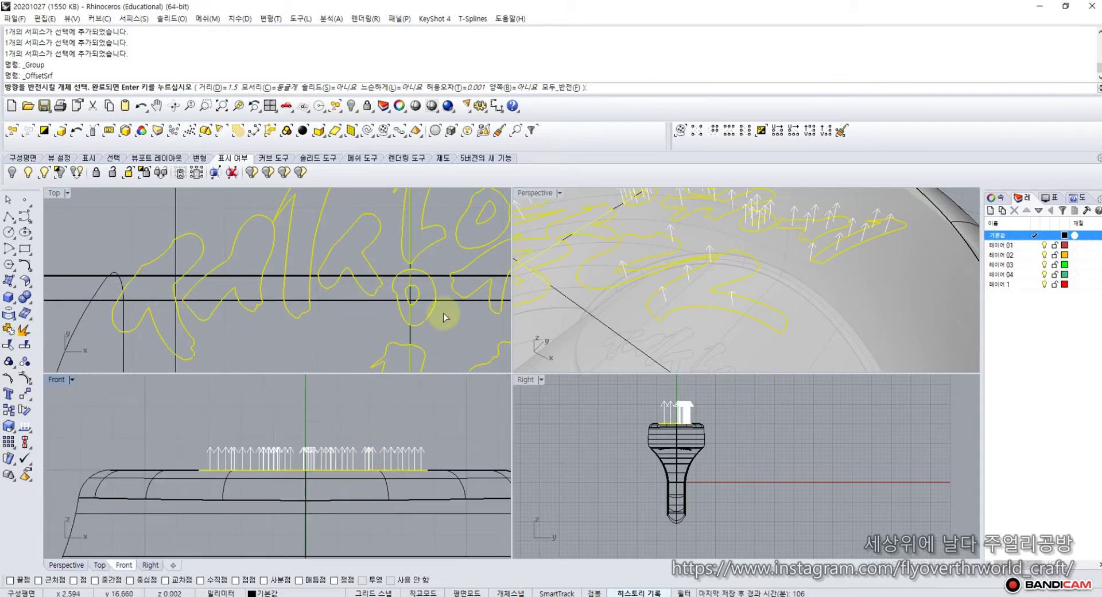
left_click(566, 87)
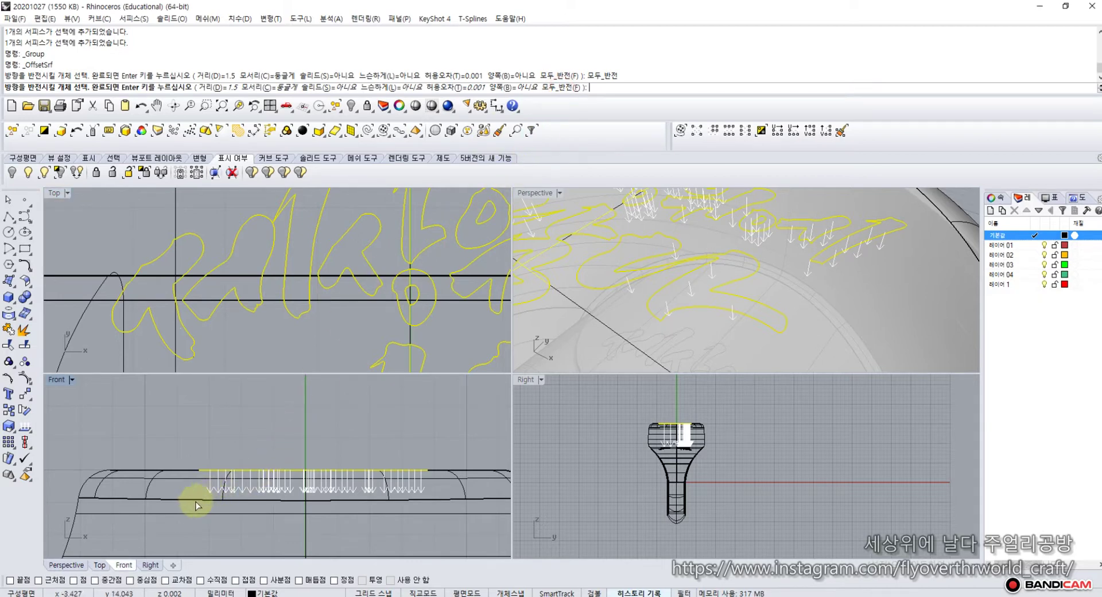
left_click(216, 88)
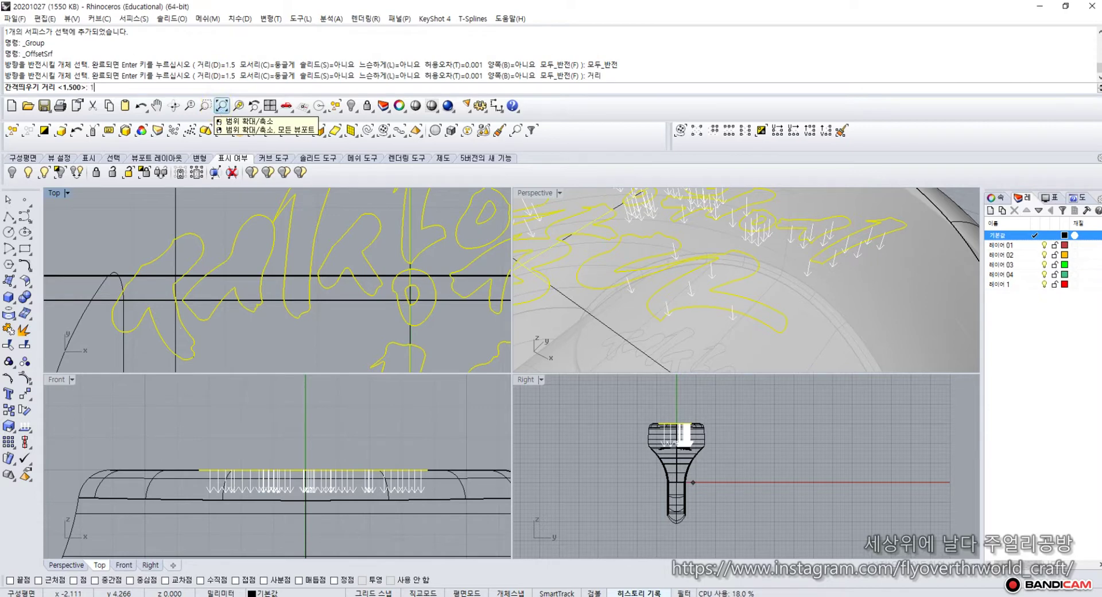
type("1")
key("Return")
key("Return")
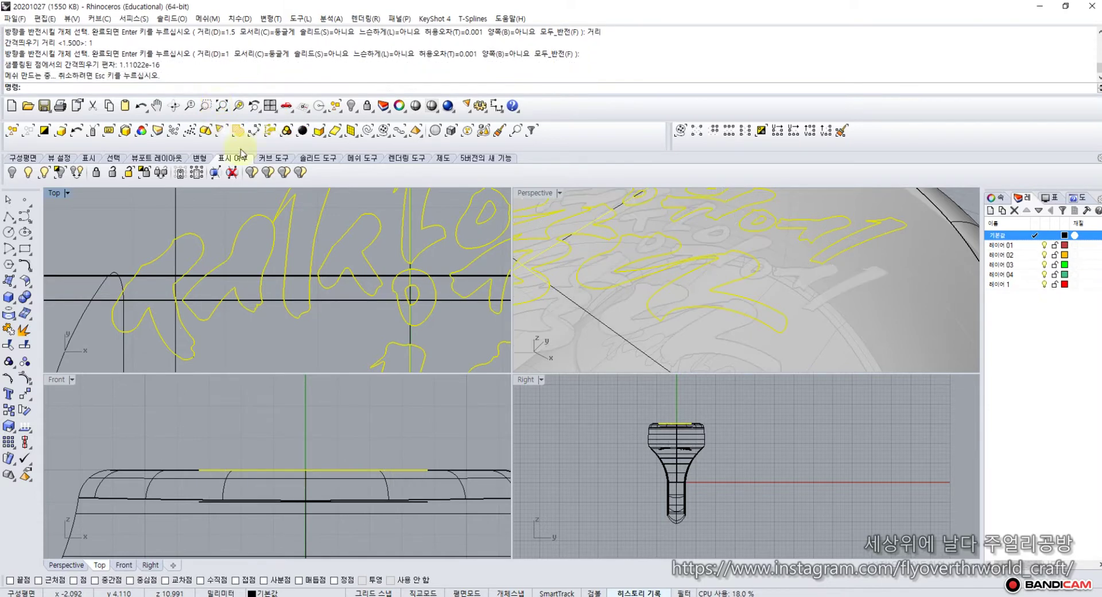
Step: Delete the original lettering surfaces on the signet top, leaving the offset copies in place
scroll(645, 283, "down", 5)
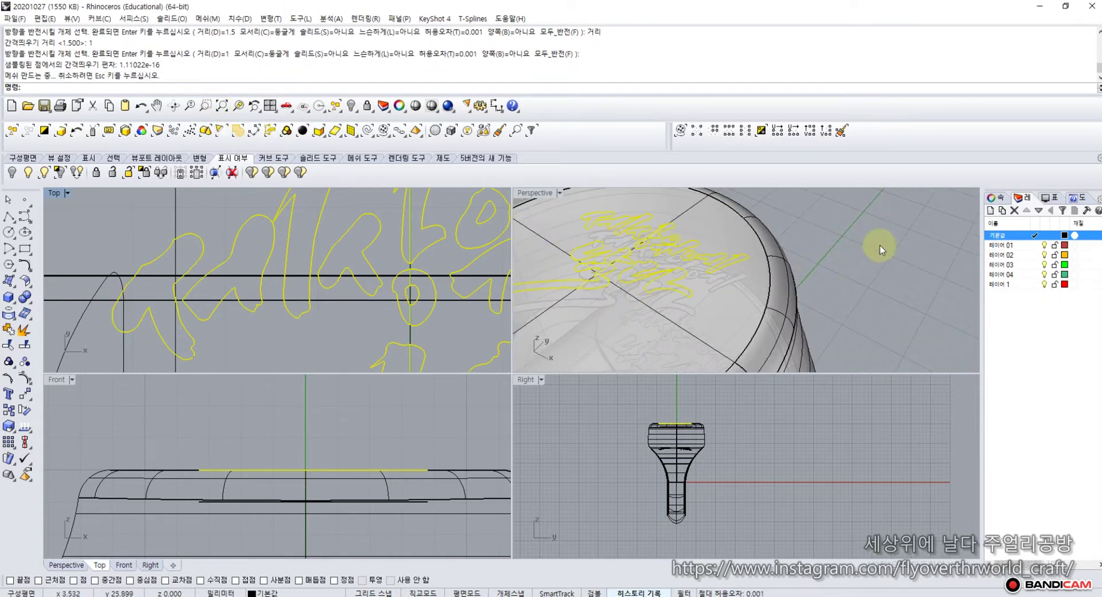
right_click(849, 245)
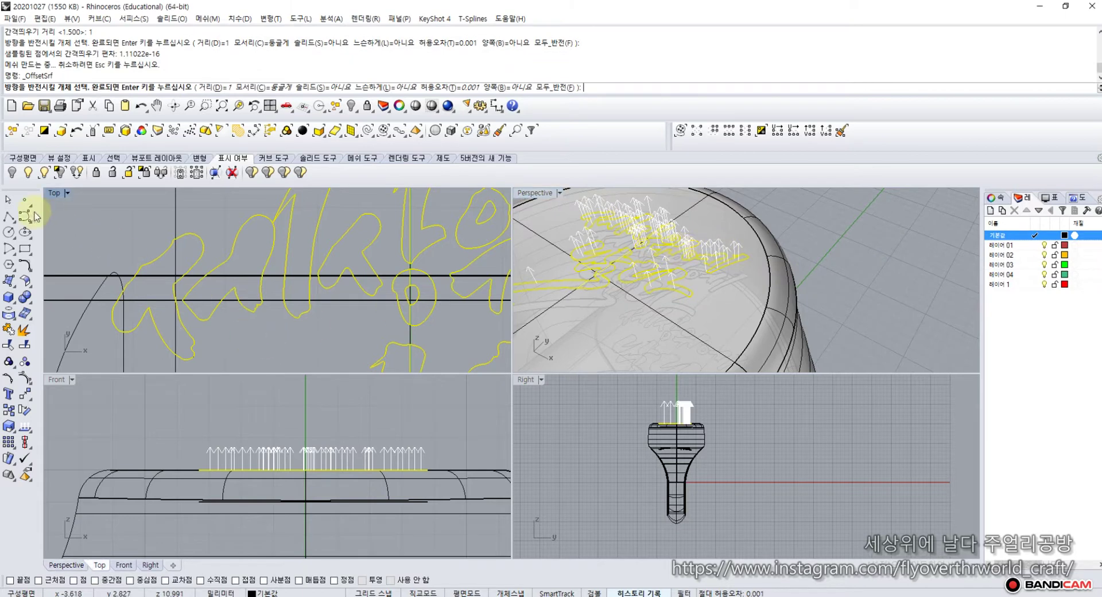
key("Escape")
key("Delete")
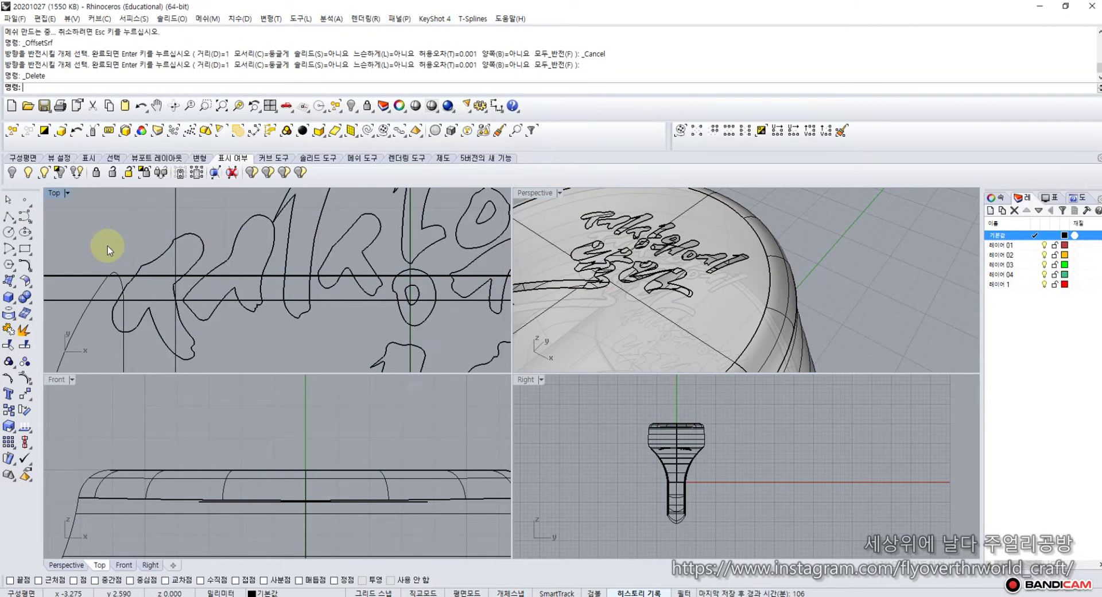
Step: Hide the ring band beneath the signet's top in a maximized Perspective view and inspect the offset lettering from several angles
double_click(545, 193)
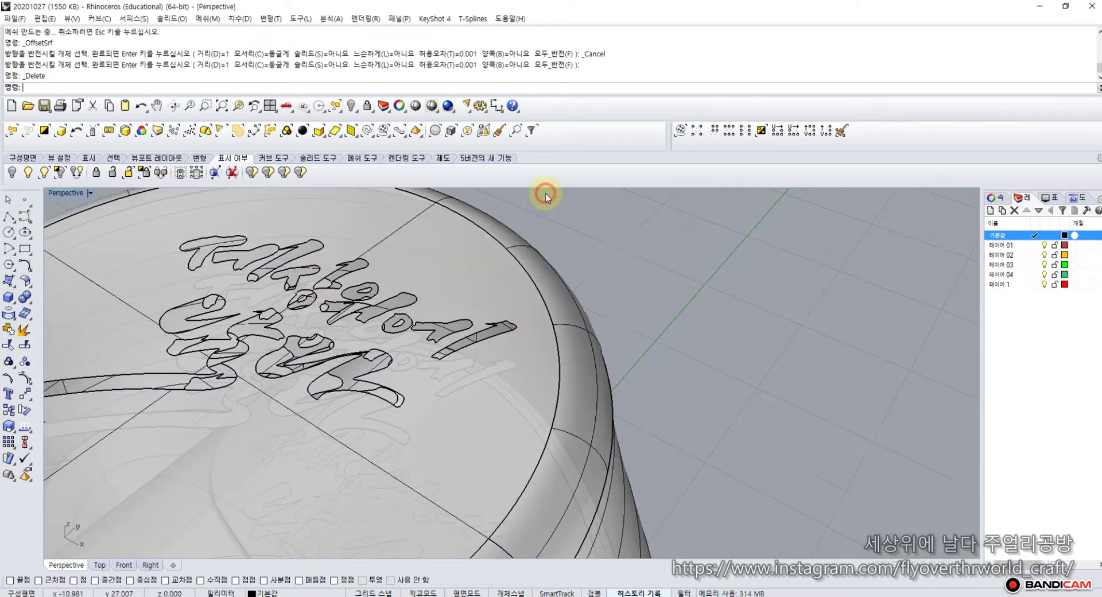
right_click_drag(460, 300, 484, 250)
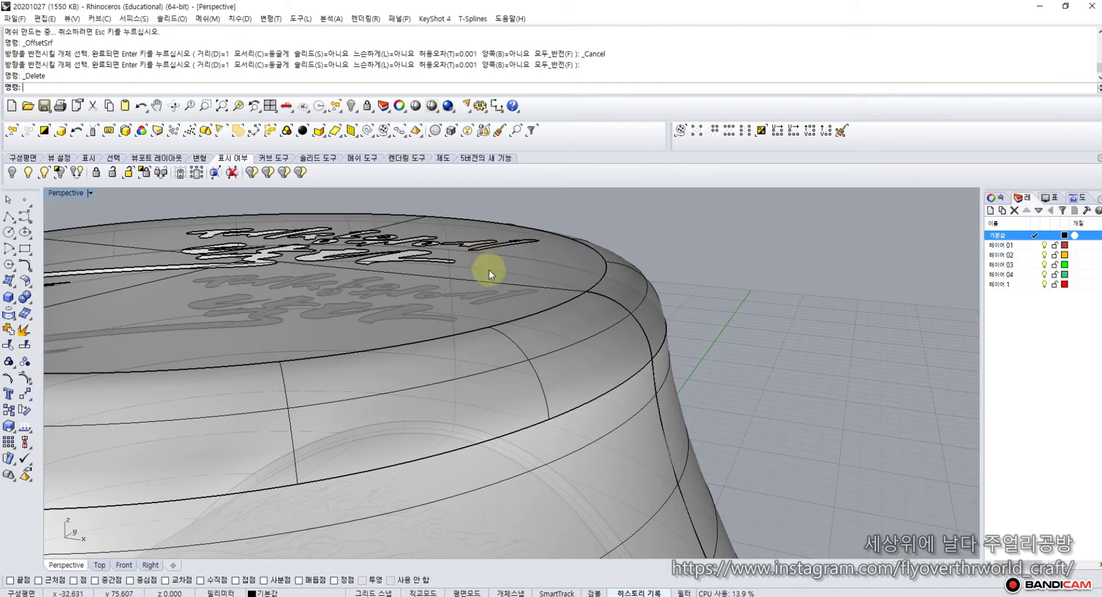
scroll(490, 270, "down", 5)
left_click_drag(616, 519, 346, 367)
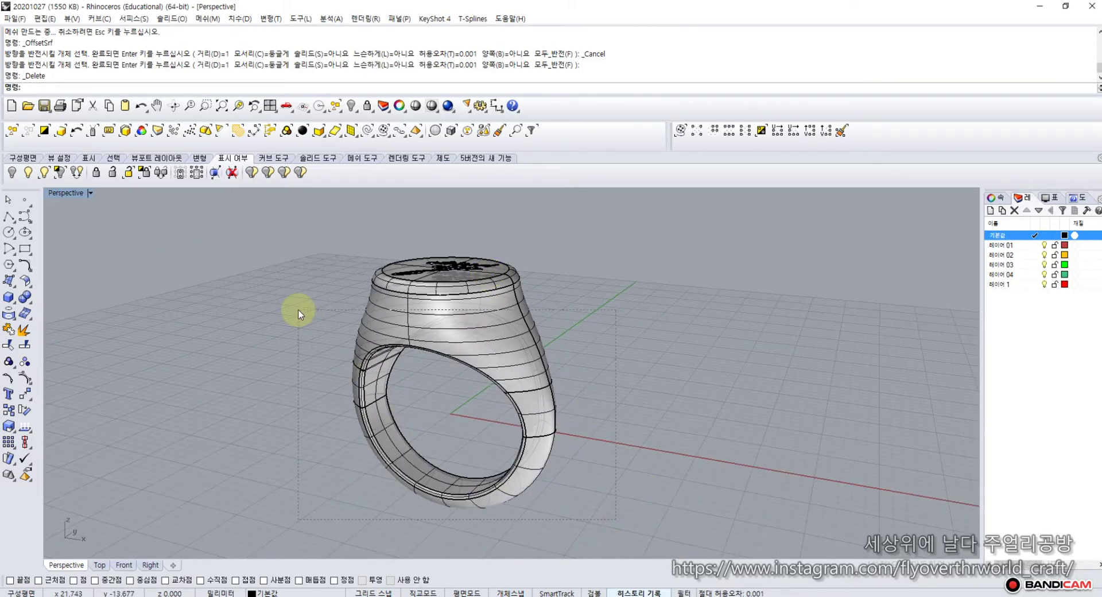
left_click_drag(298, 310, 295, 310)
left_click(12, 172)
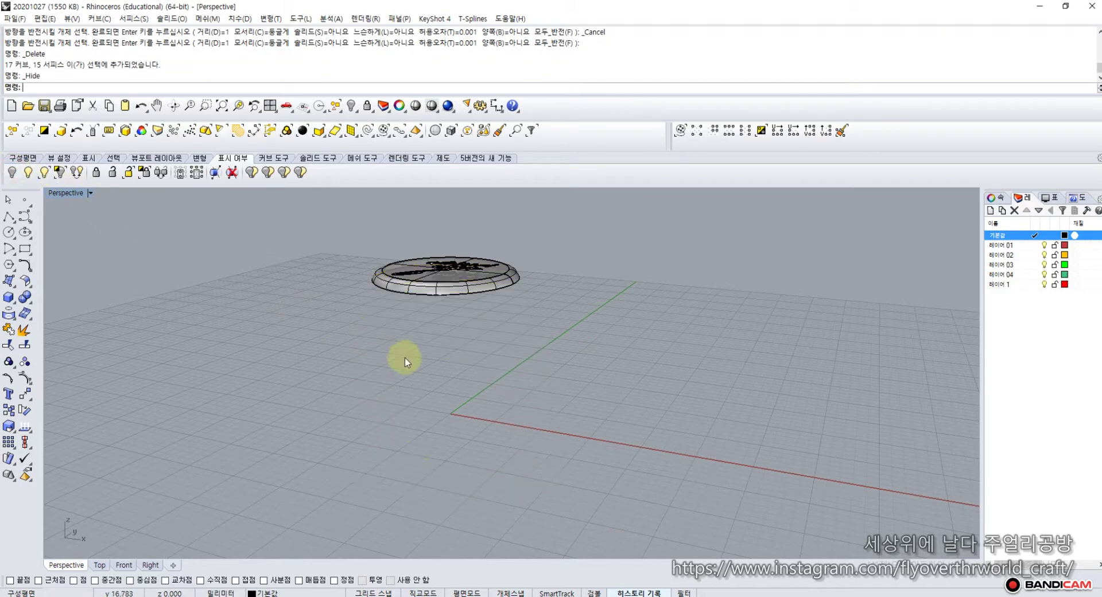
right_click_drag(404, 362, 411, 423)
scroll(426, 315, "up", 8)
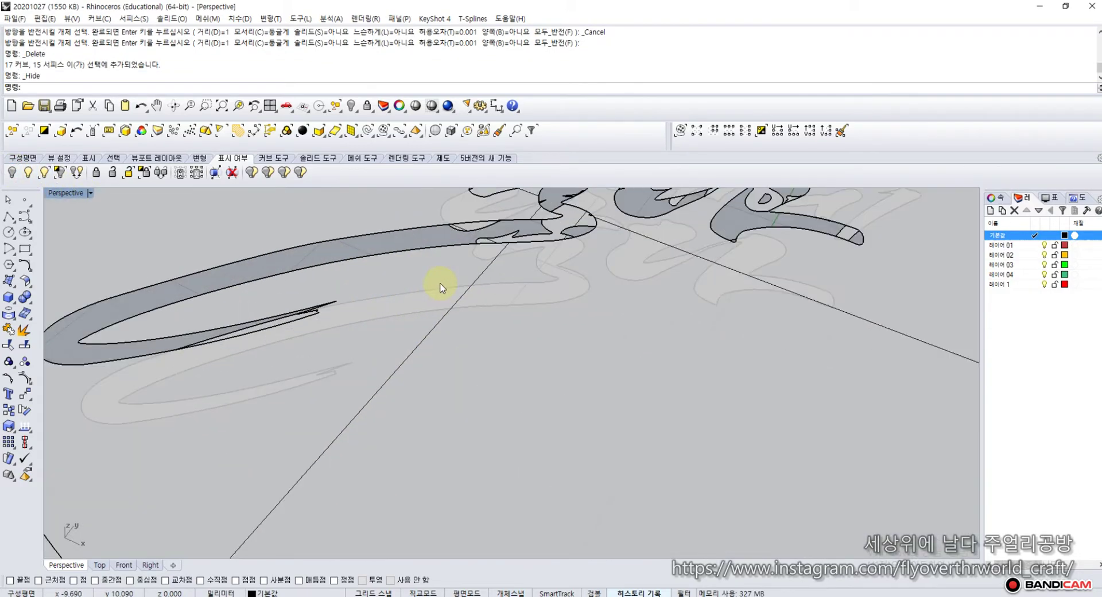
right_click_drag(441, 287, 488, 338)
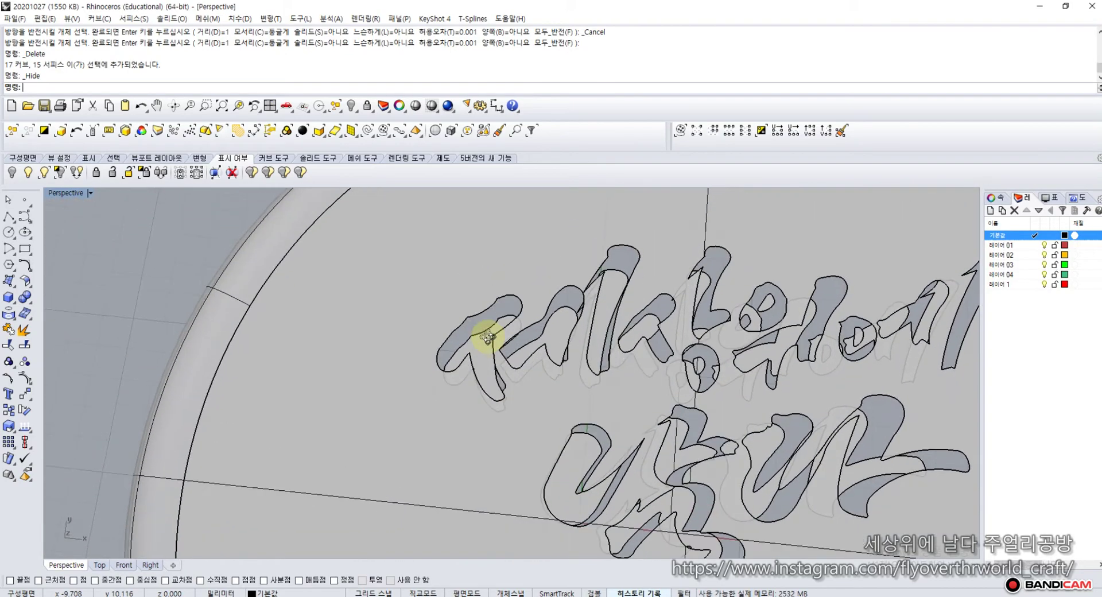
right_click_drag(429, 382, 398, 367)
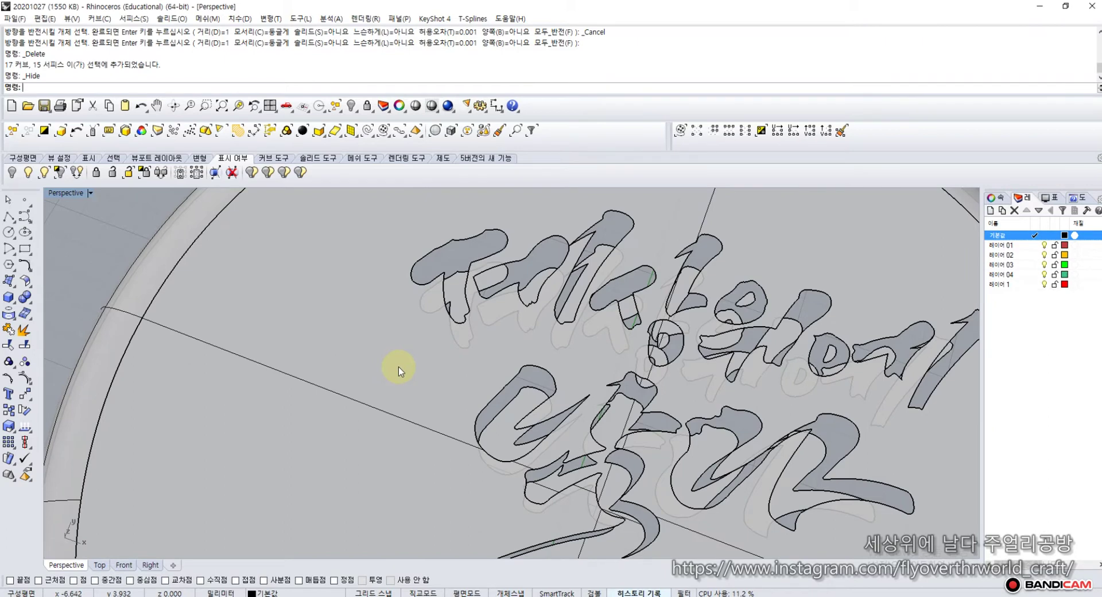
Step: Undo the hiding of the ring band, the deletion of the lettering surfaces, and the 1 mm surface offset
key("ctrl+z")
key("ctrl+z")
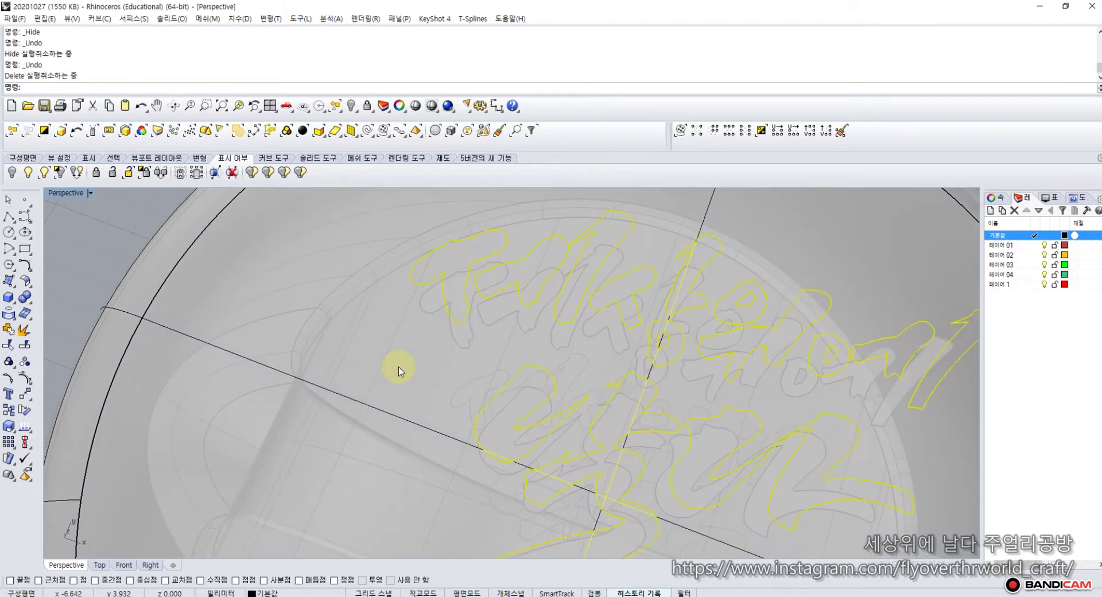
key("ctrl+z")
scroll(398, 366, "down", 5)
mouse_move(398, 367)
right_mouse_down()
mouse_move(390, 371)
mouse_move(388, 353)
right_mouse_up()
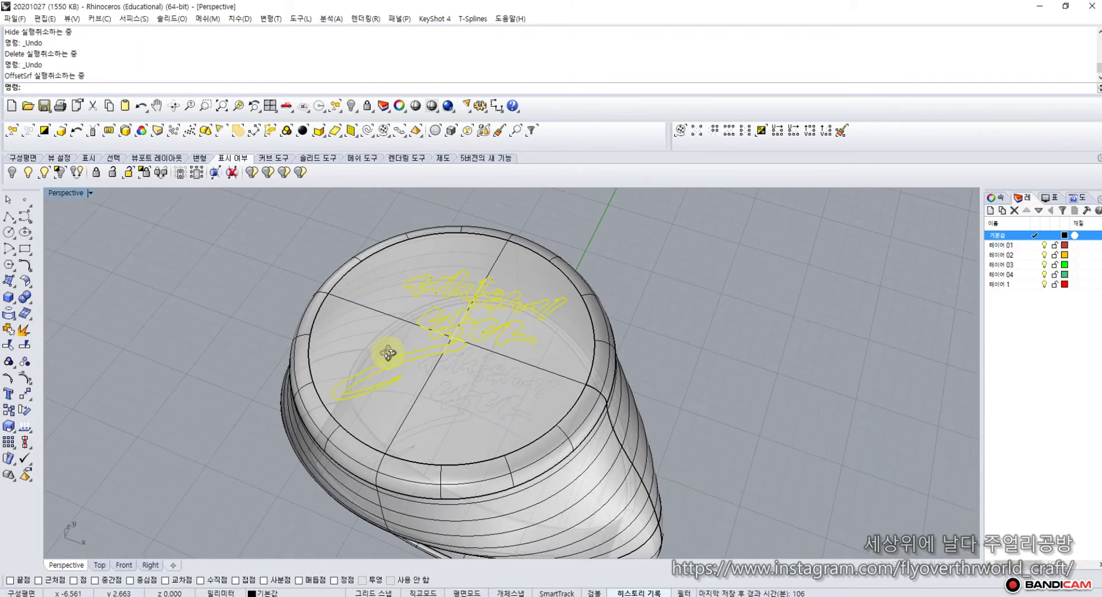
Step: Offset the grouped lettering surfaces 0.5 mm down into the ring as solids, with all directions flipped and the original objects deleted
left_click(29, 284)
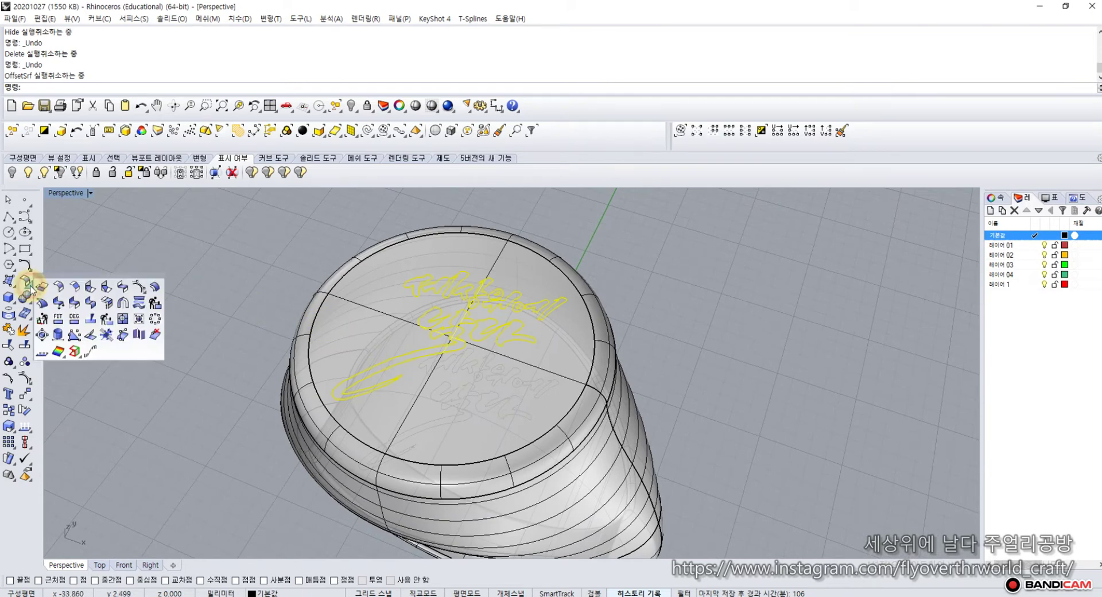
left_click(155, 287)
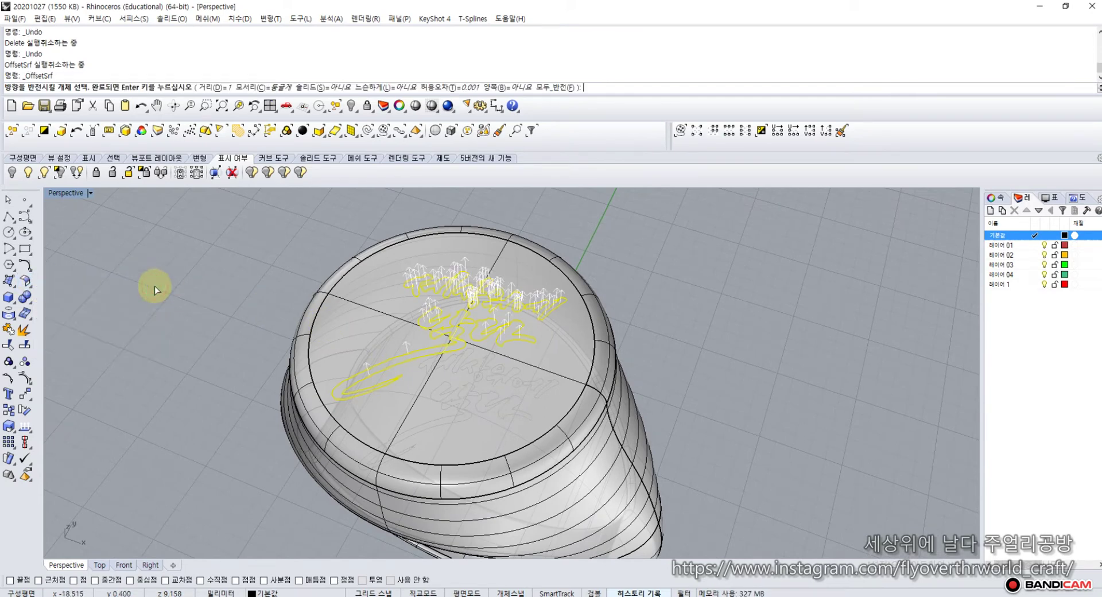
left_click(555, 87)
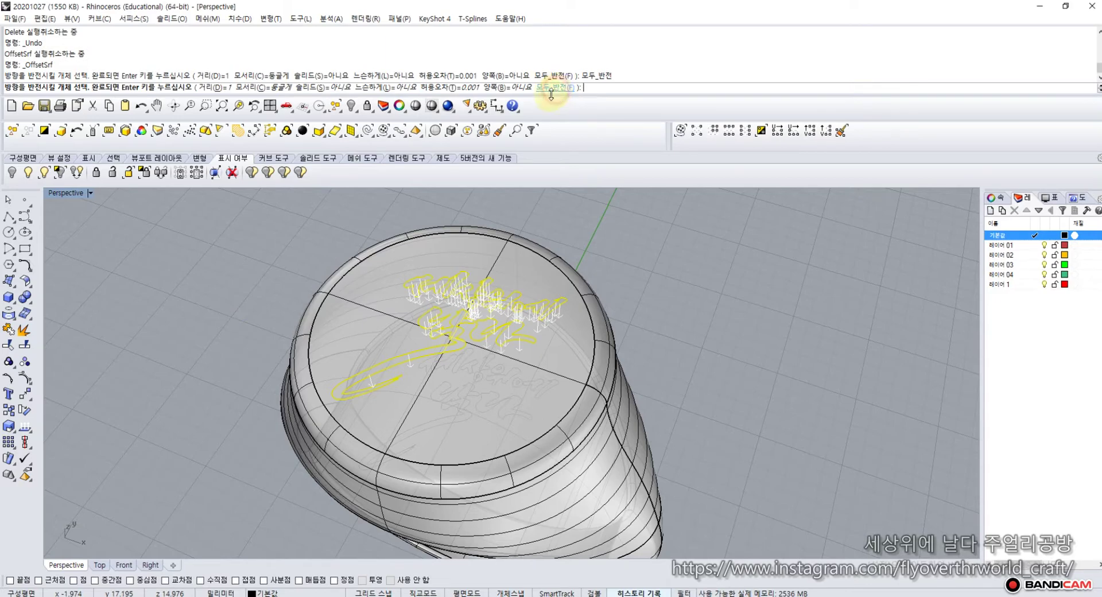
left_click(319, 88)
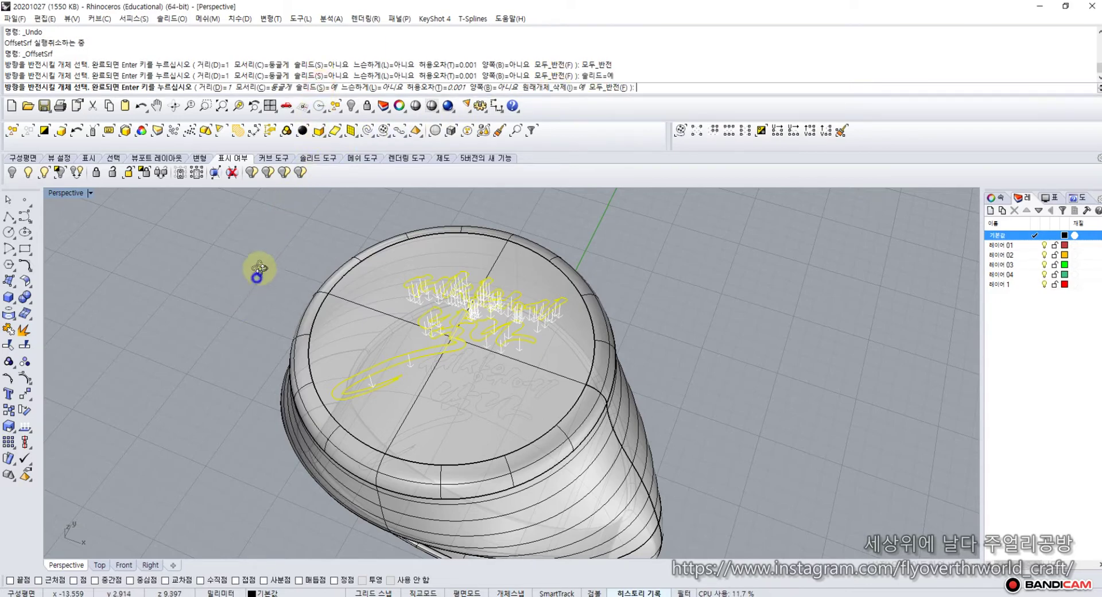
right_click_drag(260, 268, 269, 237)
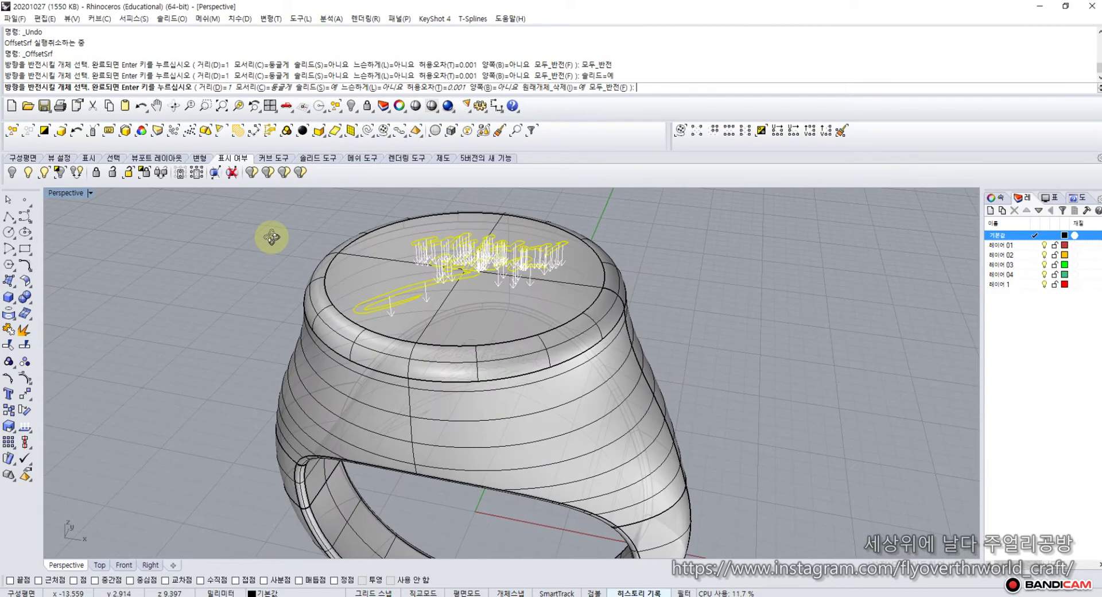
left_click(218, 88)
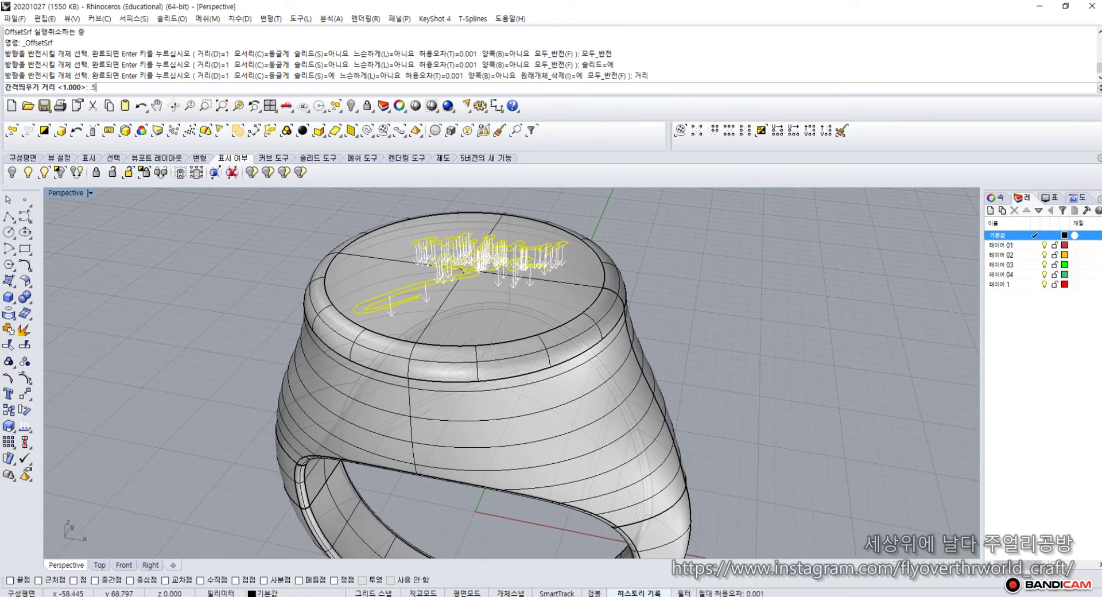
type(".5")
key("Return")
key("Return")
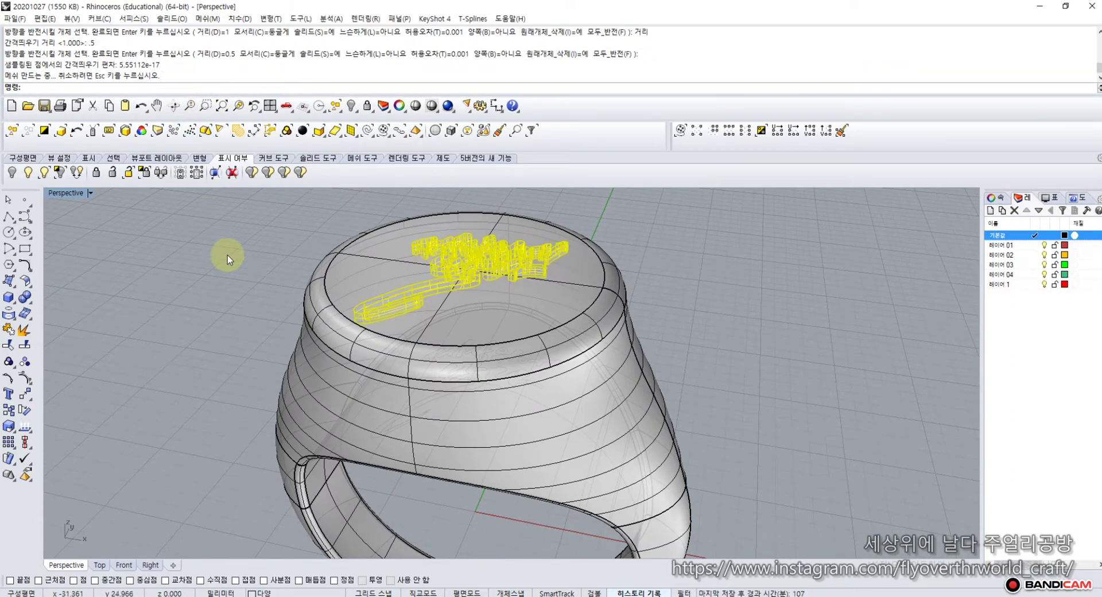
Step: Explode the lettering solids into individual surfaces, ungroup them, and clear the selection
left_click(24, 345)
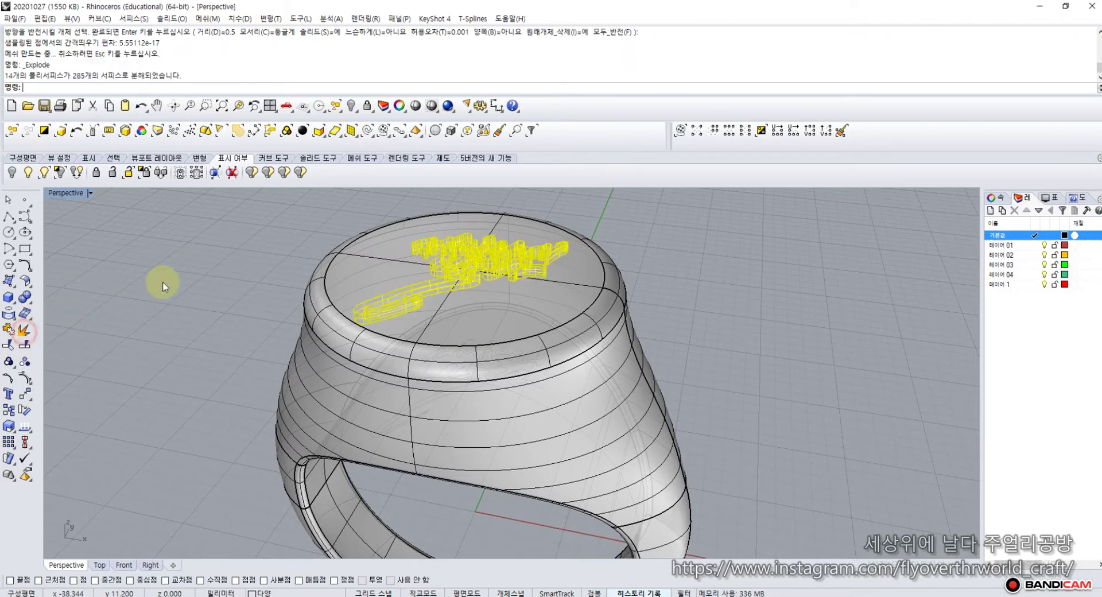
left_click(182, 270)
scroll(418, 244, "up", 6)
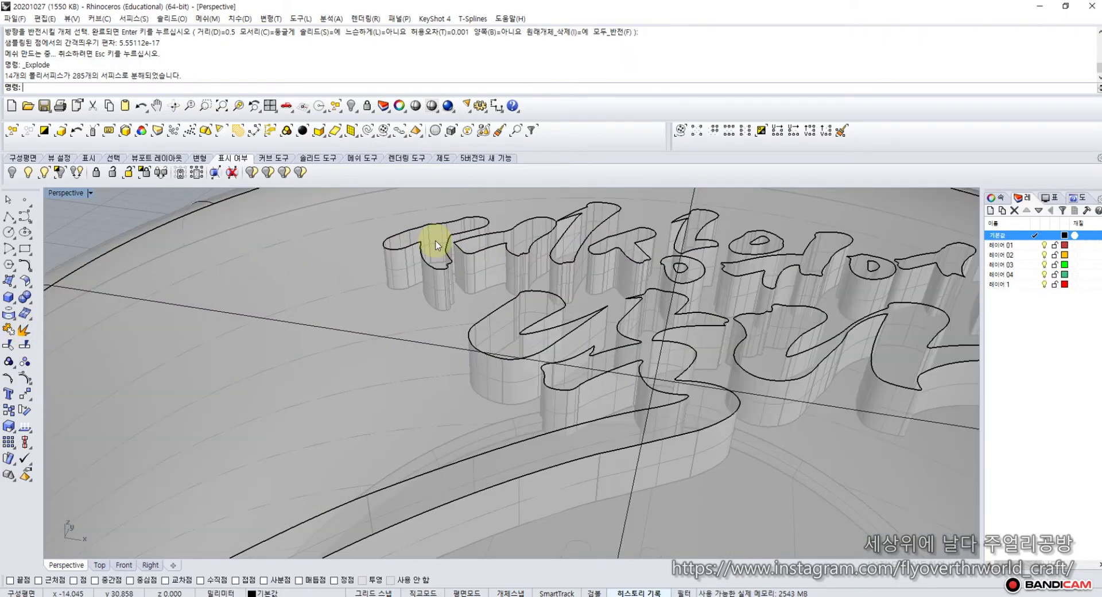
key("ctrl+a")
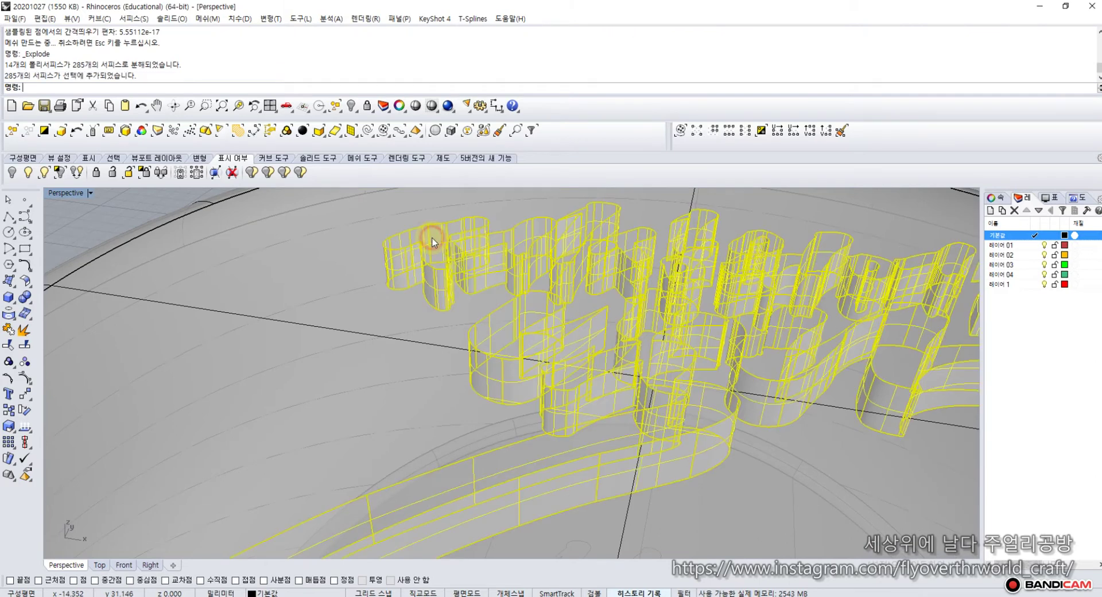
left_click(22, 332)
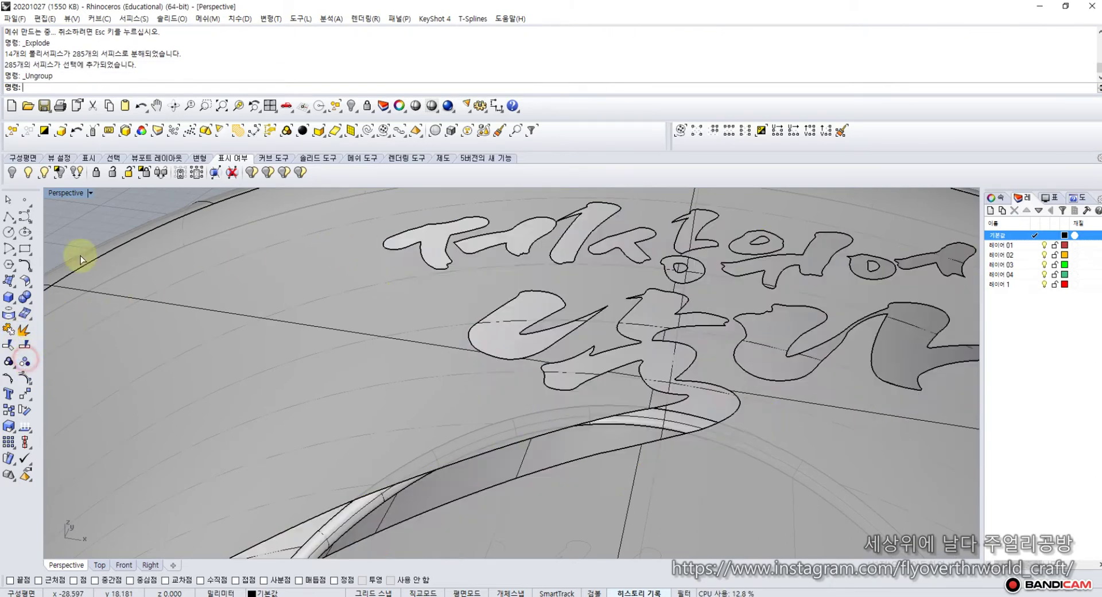
left_click(100, 209)
Step: Delete the top faces of the first two strokes at the start of the upper lettering row
left_click(438, 253)
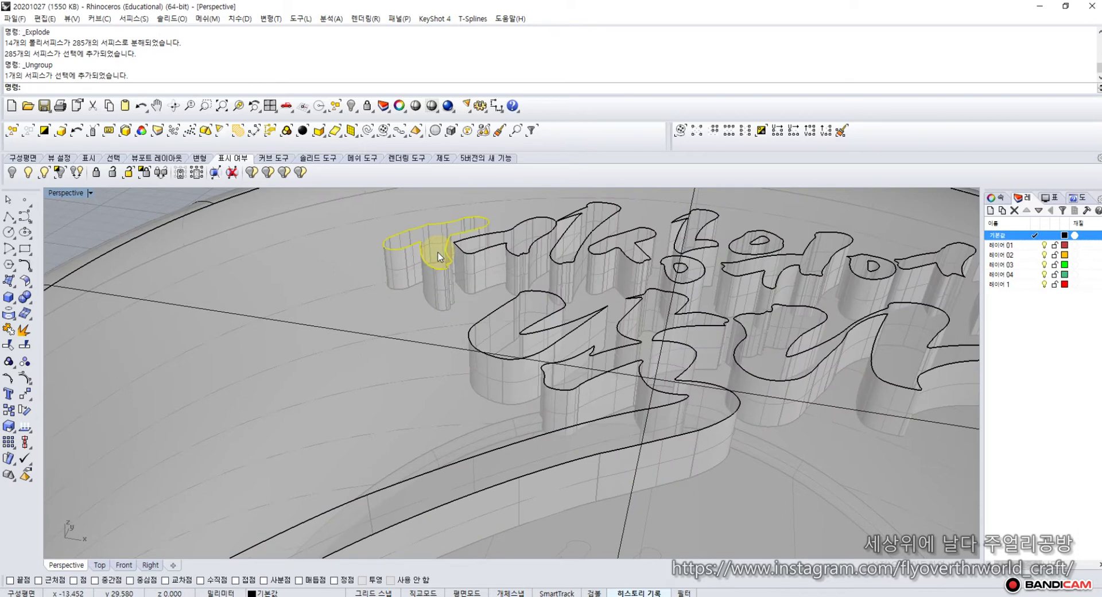
key("Delete")
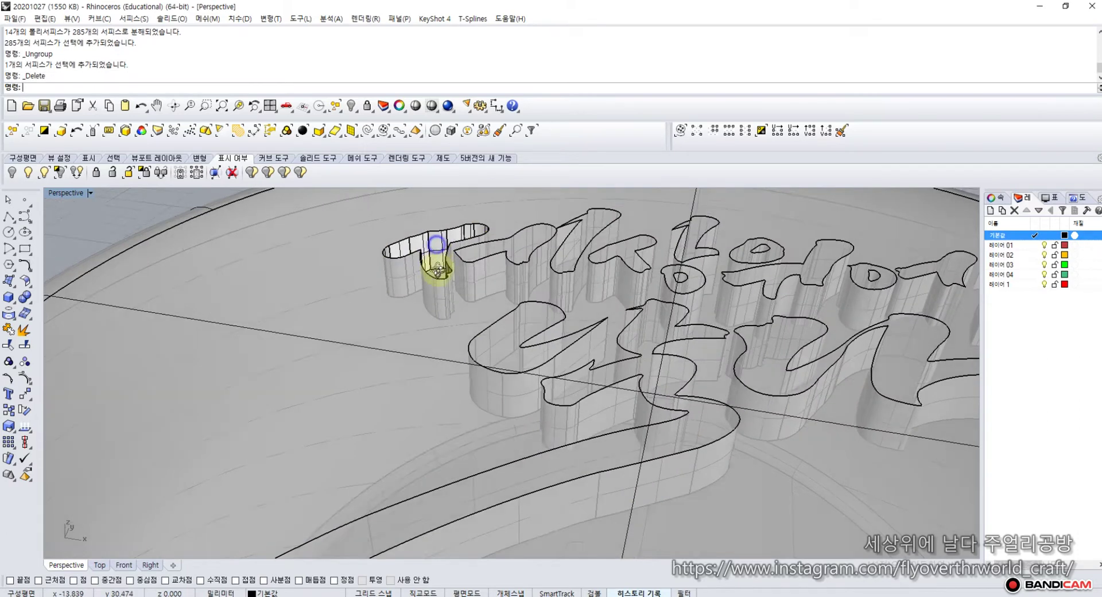
right_click_drag(439, 256, 439, 286)
left_click(523, 440)
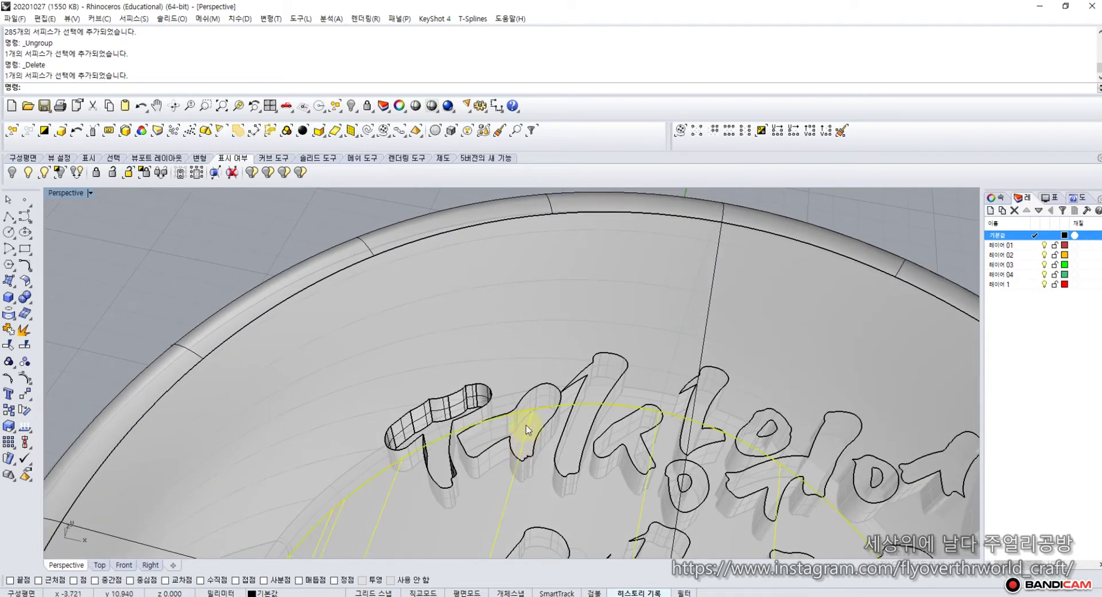
left_click(535, 391)
left_click(531, 424)
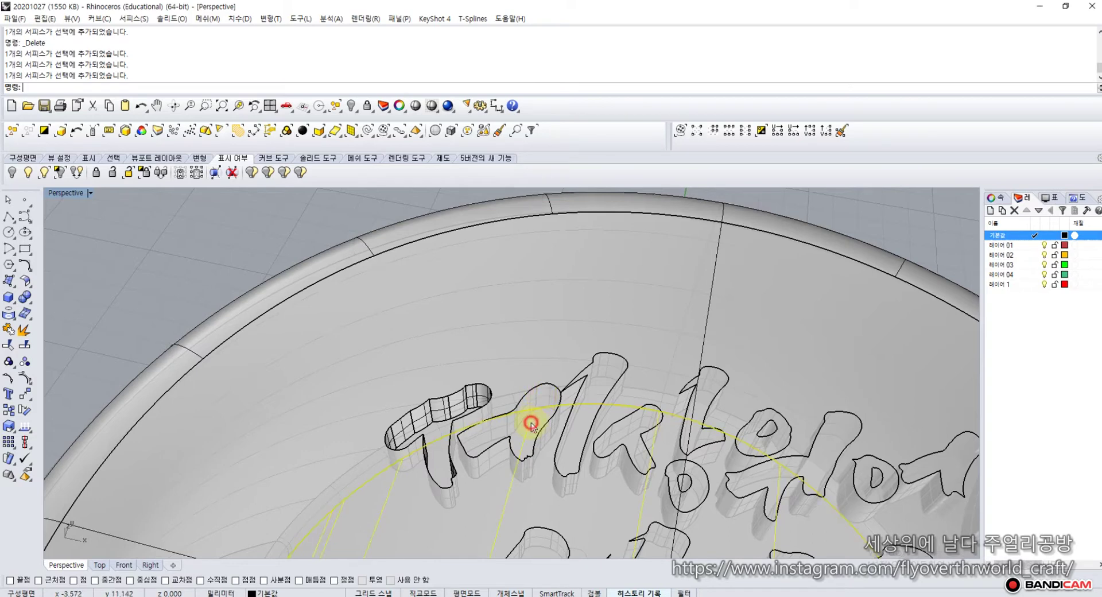
left_click(511, 436)
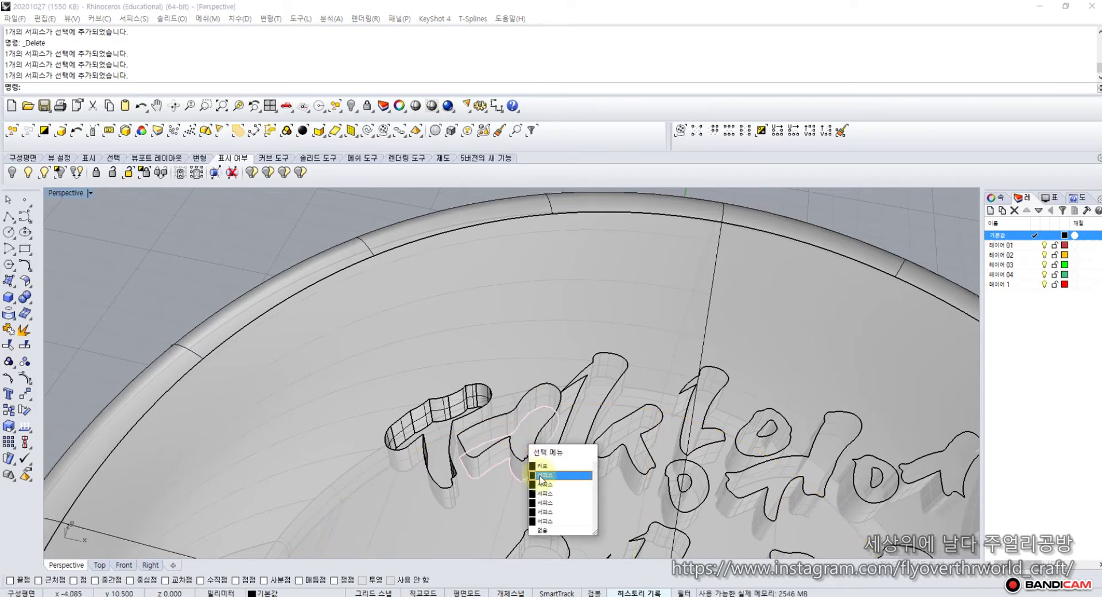
left_click(542, 520)
key("Delete")
Step: Delete the top faces of the next three upper-row strokes and of the small ring-shaped letter beneath them
left_click(575, 447)
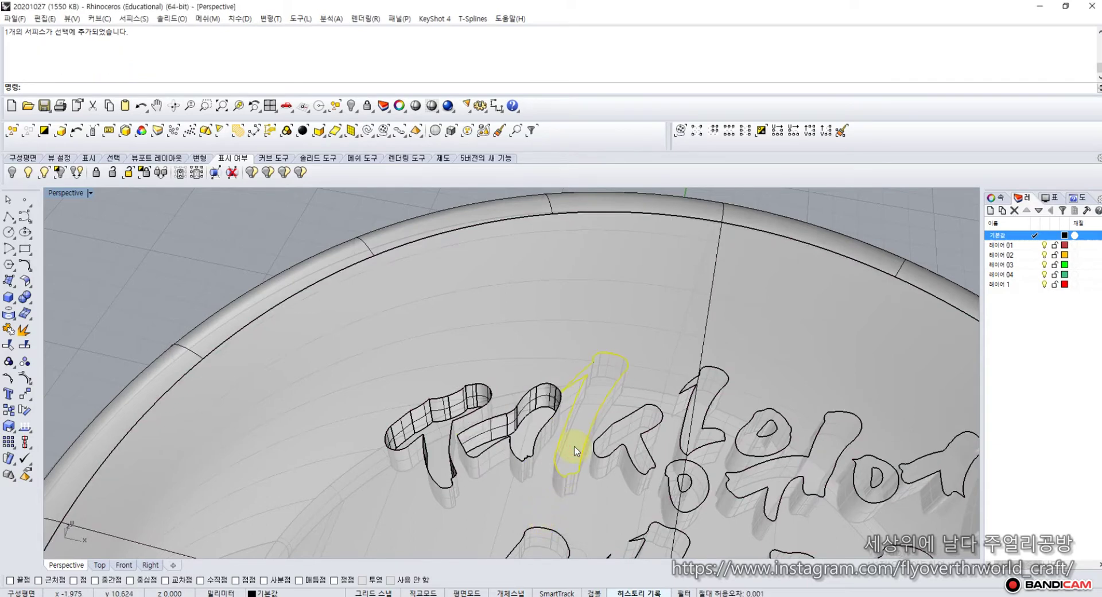
left_click(631, 442)
key("Delete")
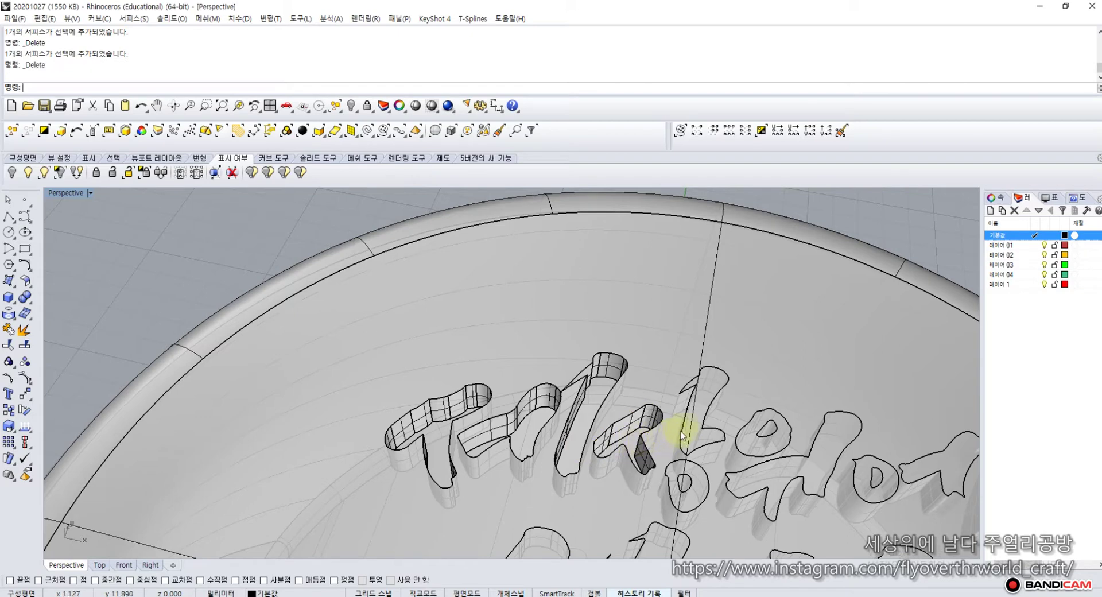
left_click(705, 397)
key("Delete")
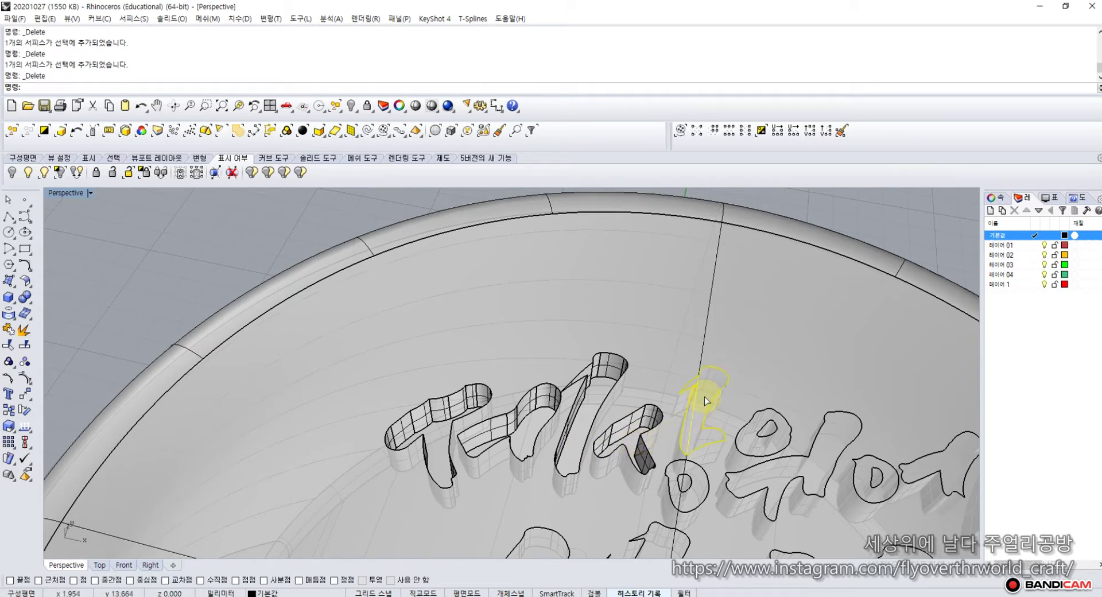
left_click(697, 486)
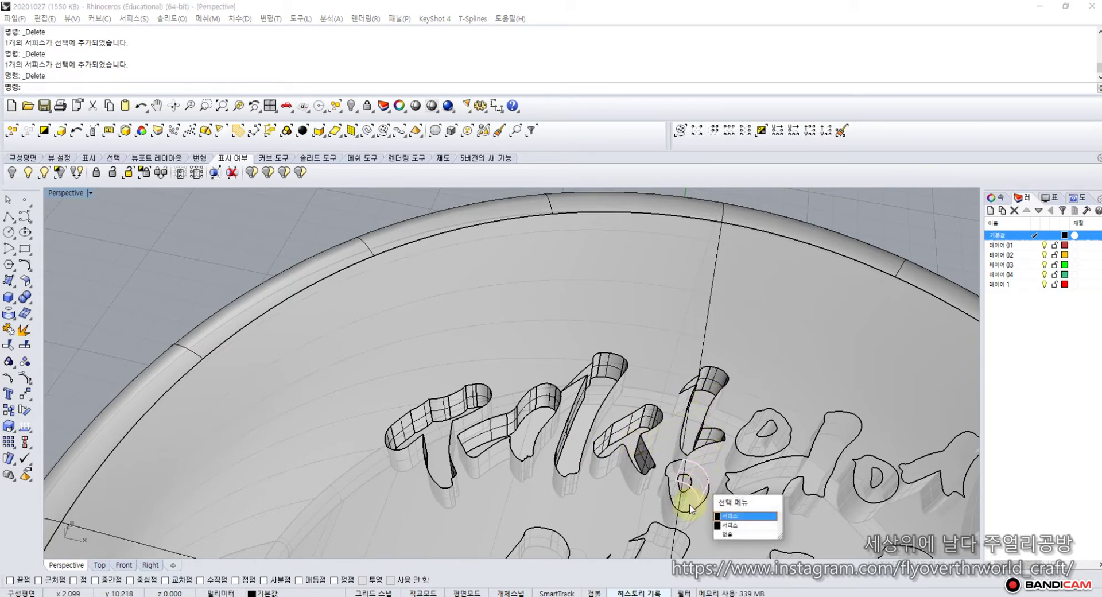
left_click(725, 533)
key("Escape")
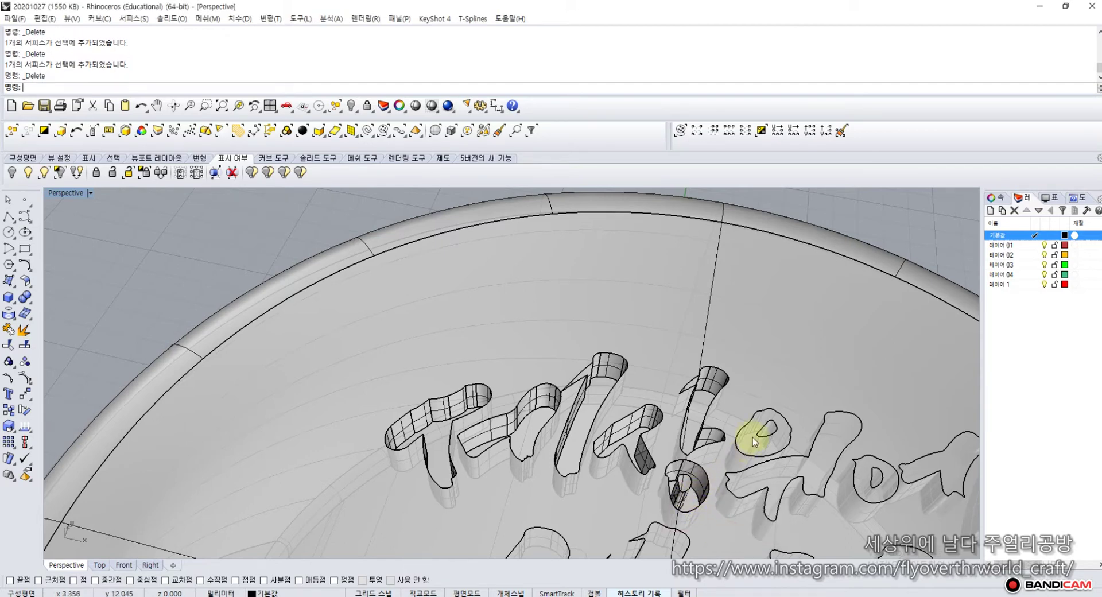
Step: Delete the top face of the ring-shaped letter just after the signet's vertical centre seam in the upper row
left_click(744, 449)
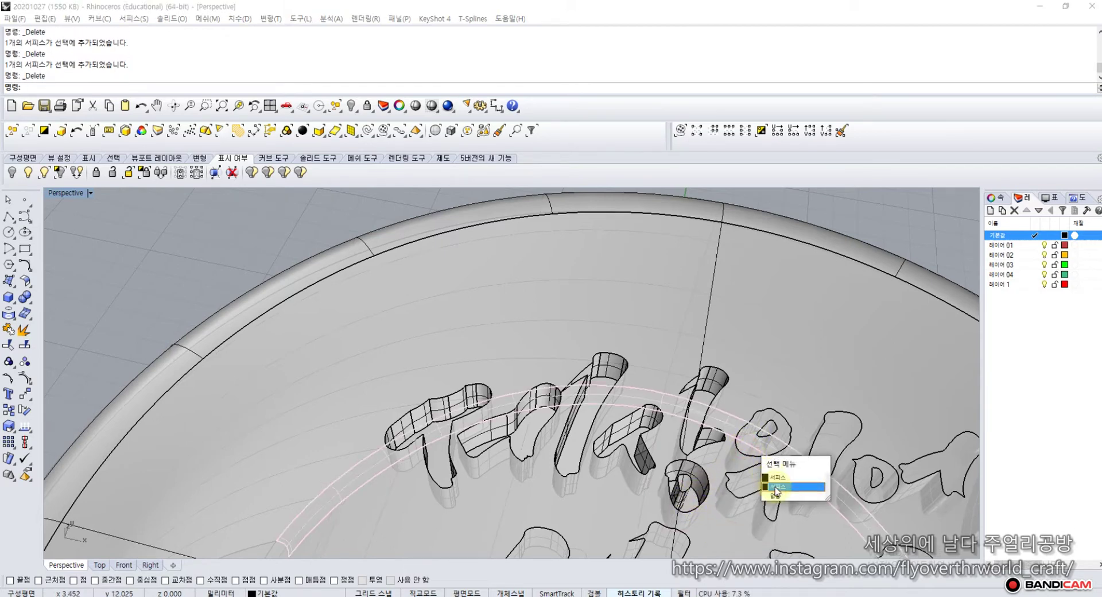
key("Escape")
right_click_drag(738, 442, 709, 417)
left_click(715, 395)
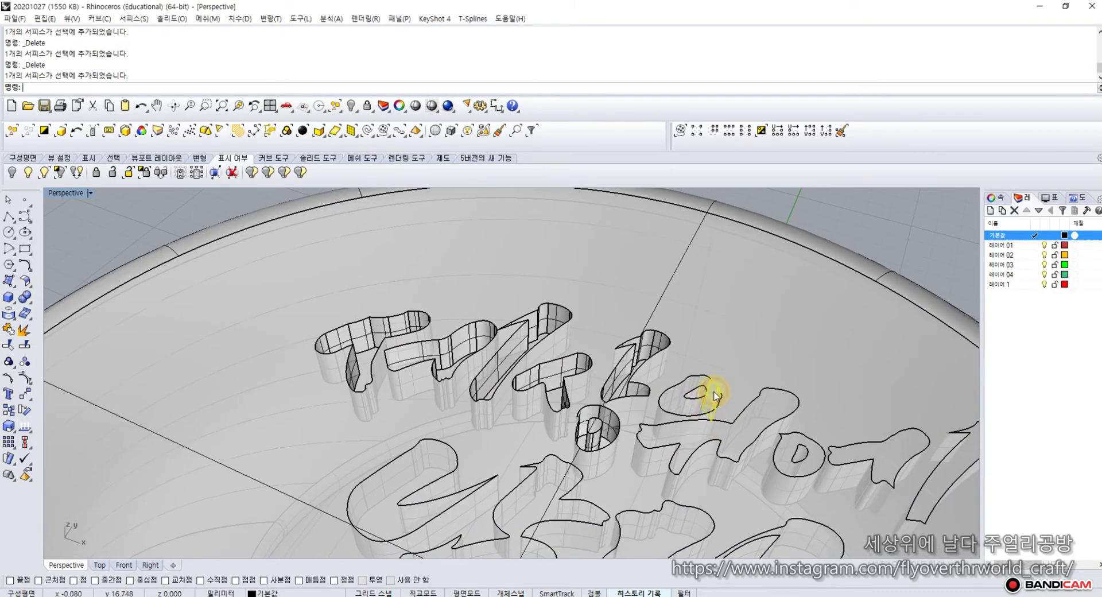
left_click(683, 408)
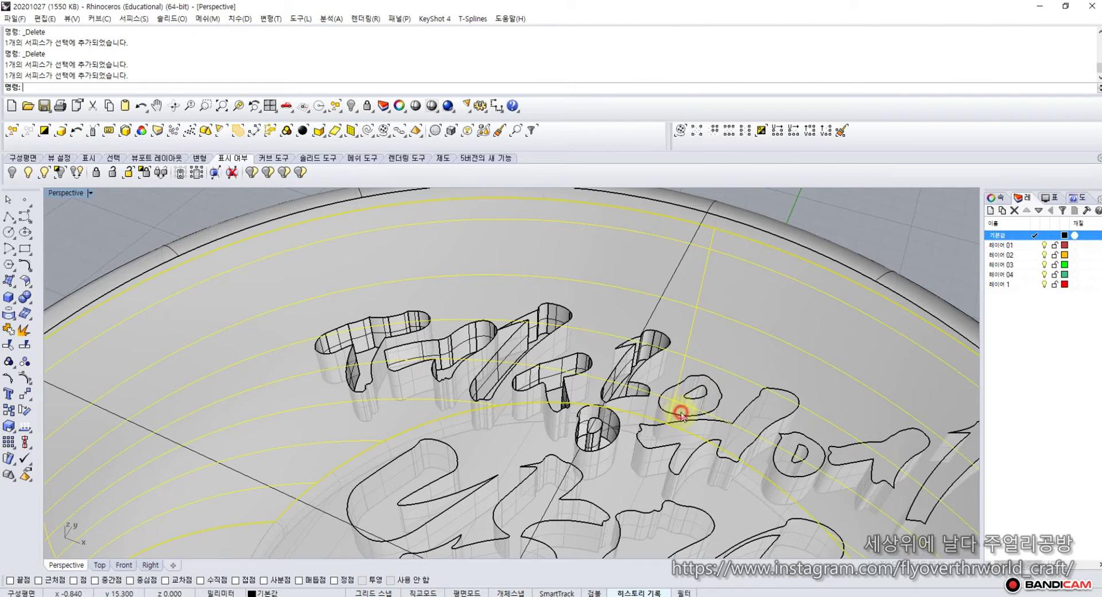
left_click(681, 413)
left_click(709, 408)
left_click(706, 400)
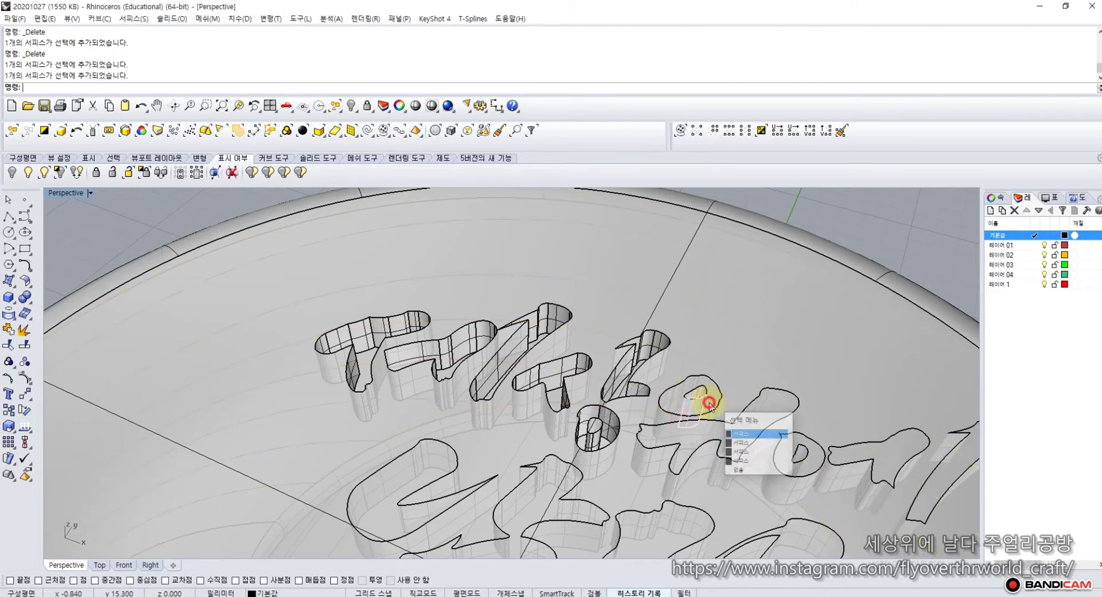
left_click(728, 435)
left_click(705, 394)
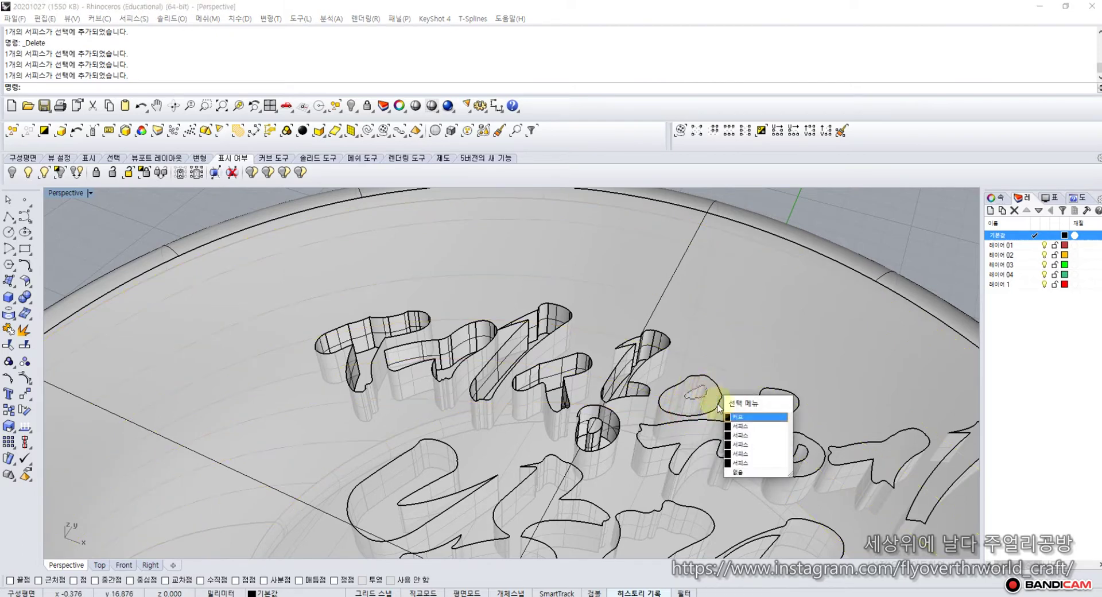
left_click(742, 455)
key("Delete")
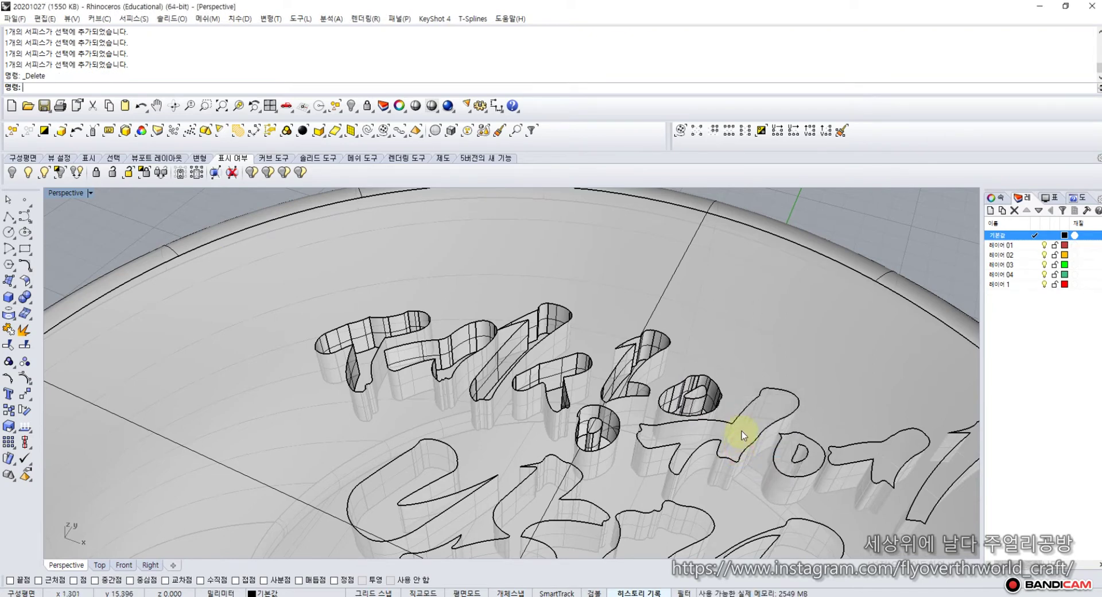
Step: Delete the top face of the wide branching stroke directly below the second ring-shaped letter
left_click(752, 430)
left_click(736, 445)
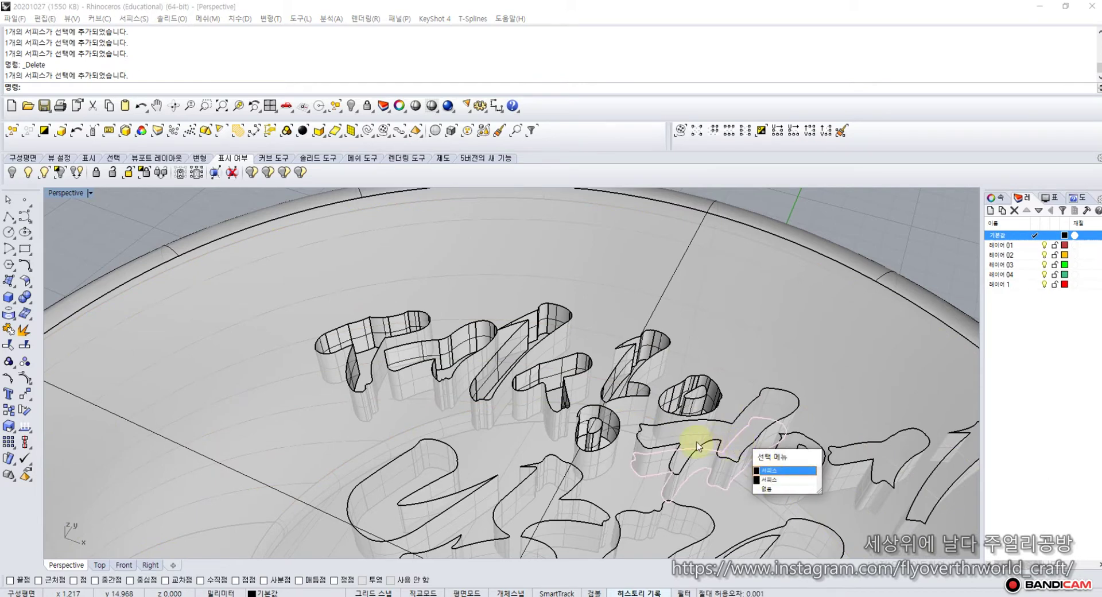
left_click(698, 446)
left_click(740, 439)
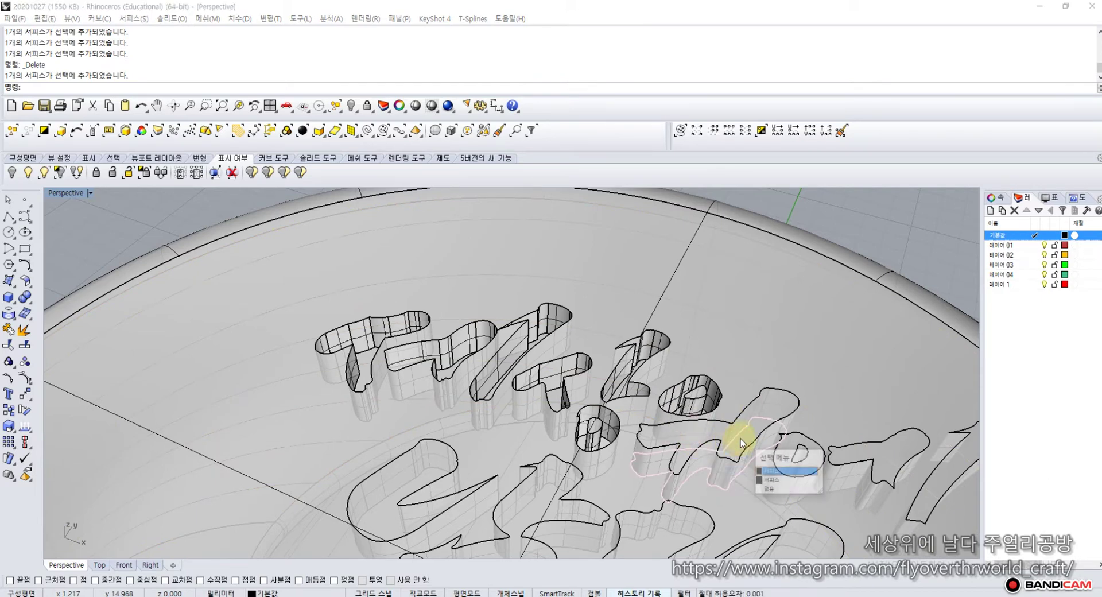
left_click(740, 417)
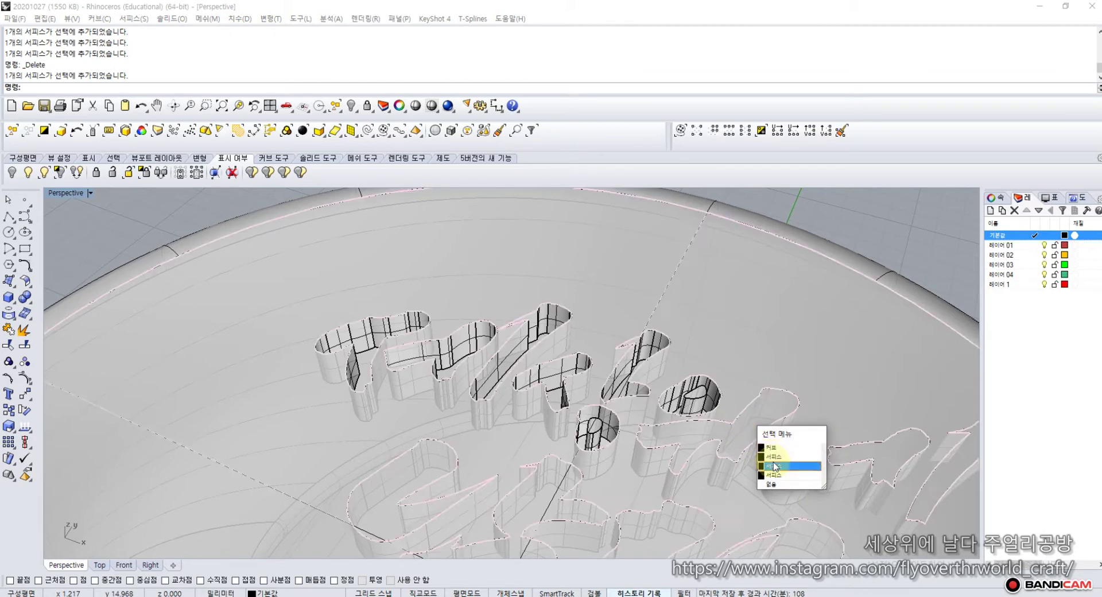
left_click(773, 457)
key("Delete")
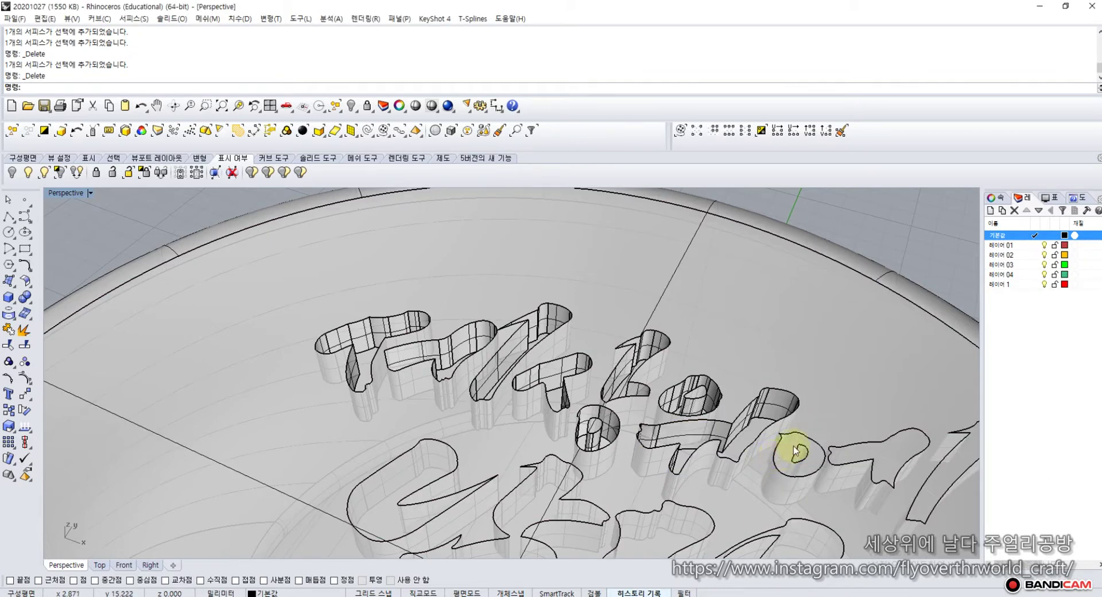
Step: Delete the top faces of the third ring-shaped letter and the branching stroke beside it in the upper row
left_click(812, 442)
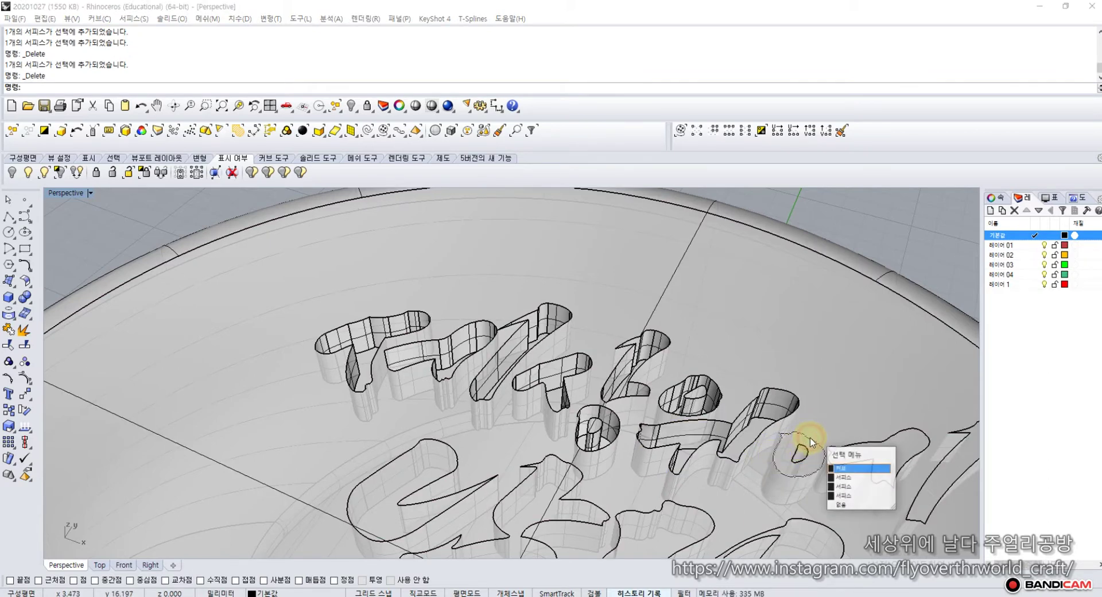
left_click(840, 479)
key("Delete")
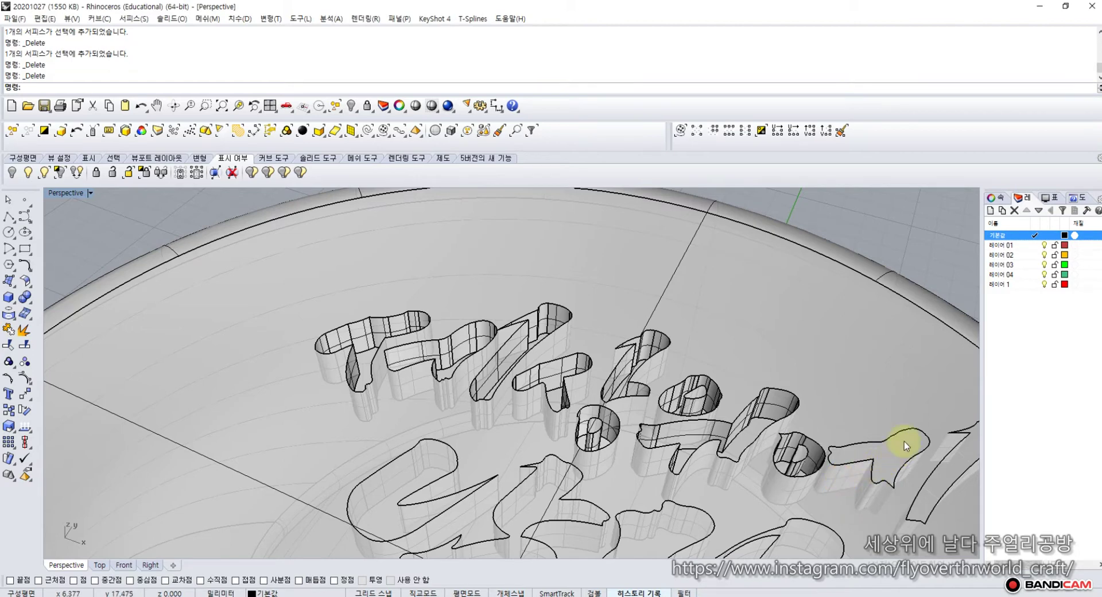
left_click(904, 442)
left_click(884, 439)
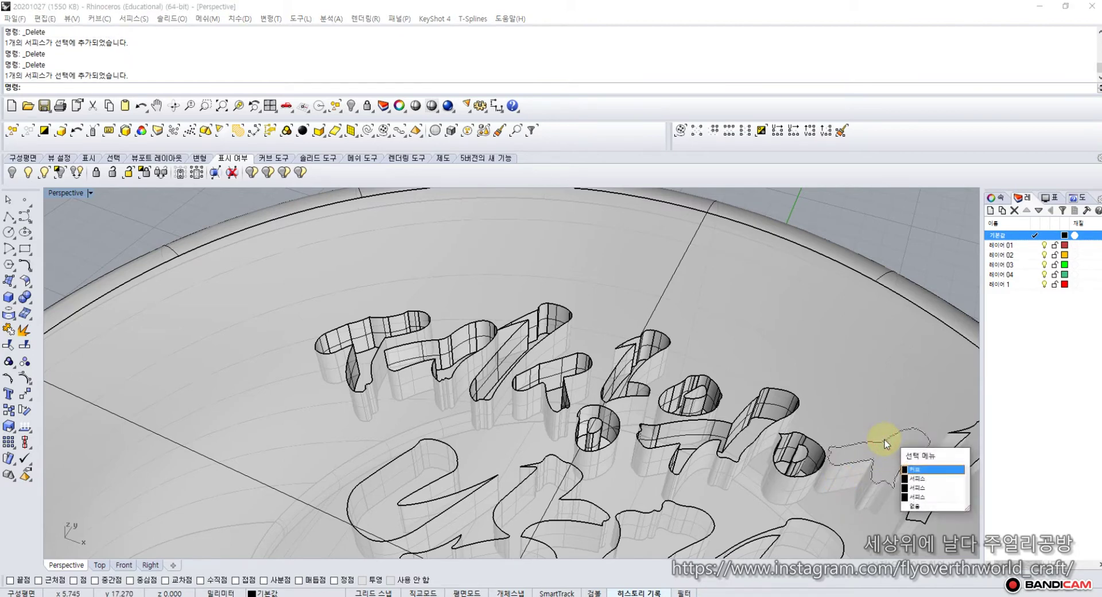
left_click(918, 481)
key("Delete")
Step: Delete the top face of the last slanted stroke in the upper row, keeping the current layer
left_click(939, 480)
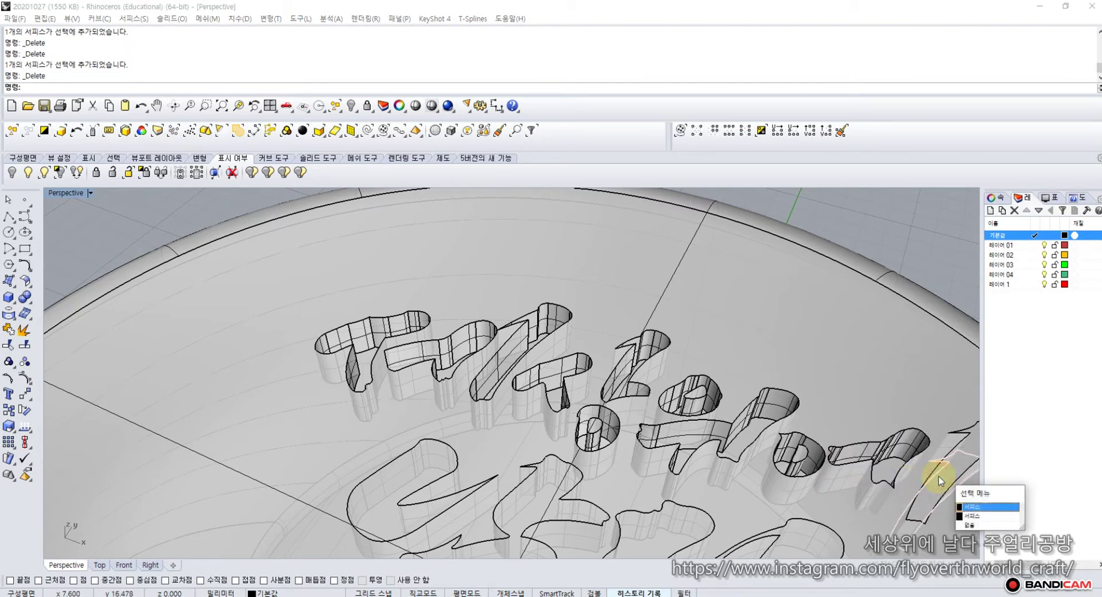
left_click(966, 426)
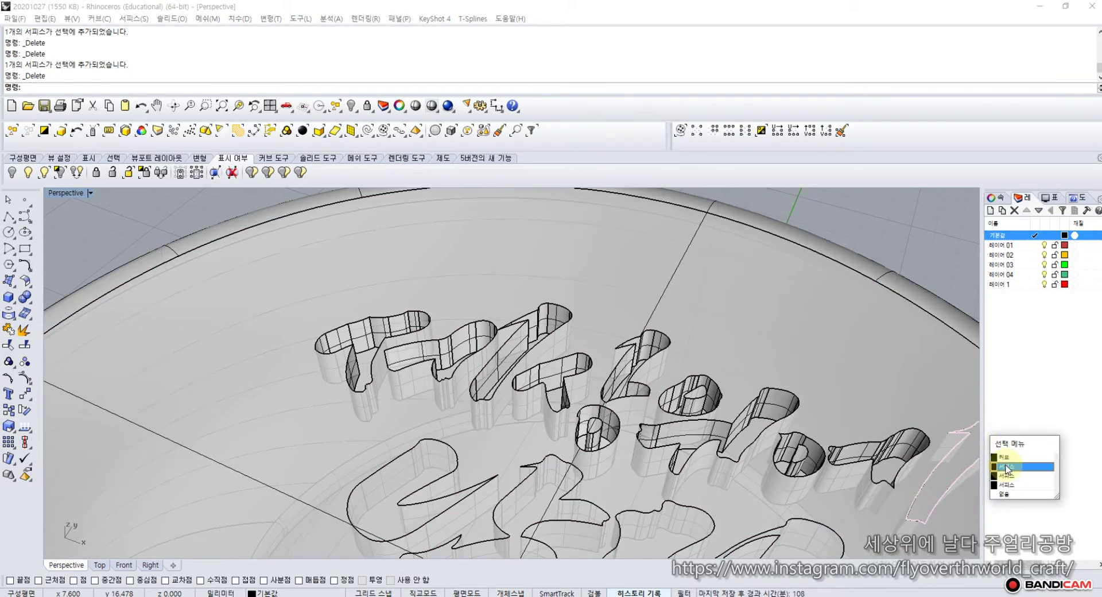
left_click(1006, 466)
key("Delete")
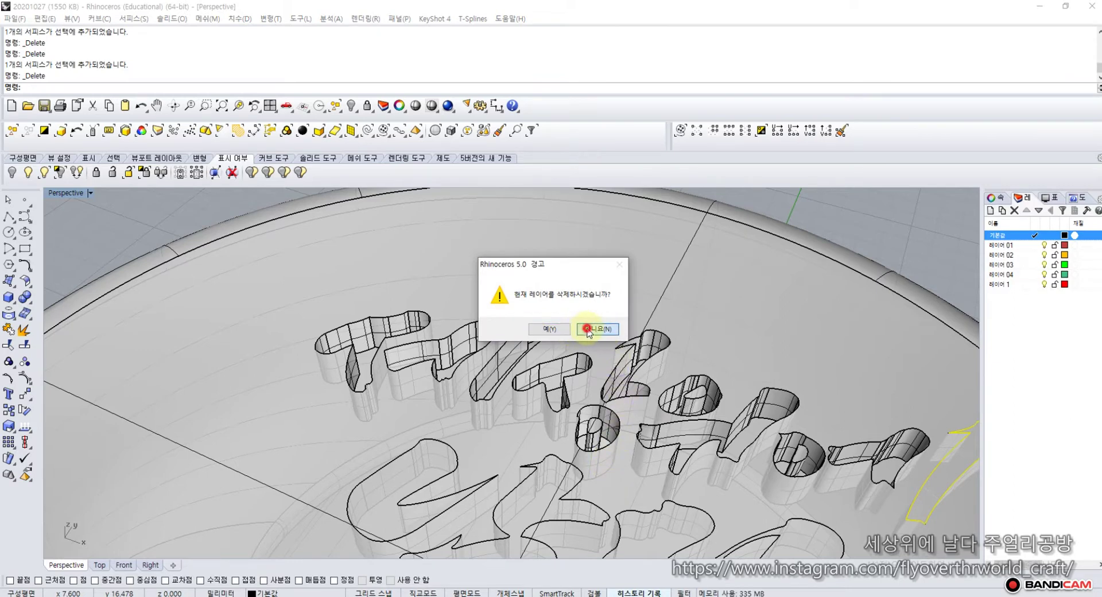
left_click(569, 332)
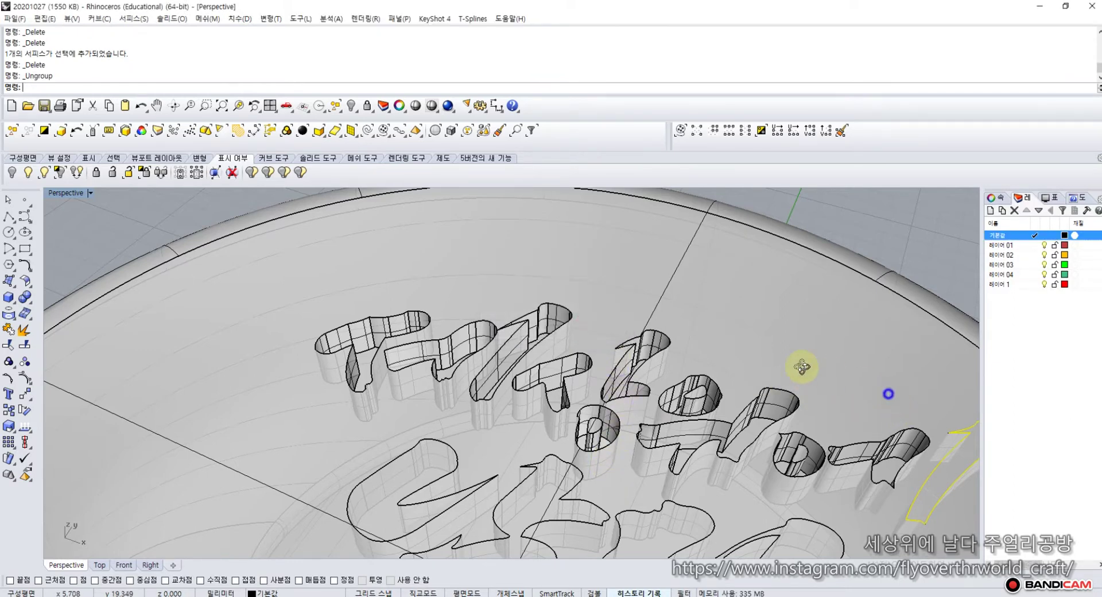
right_click_drag(802, 369, 836, 405)
scroll(836, 404, "down", 6)
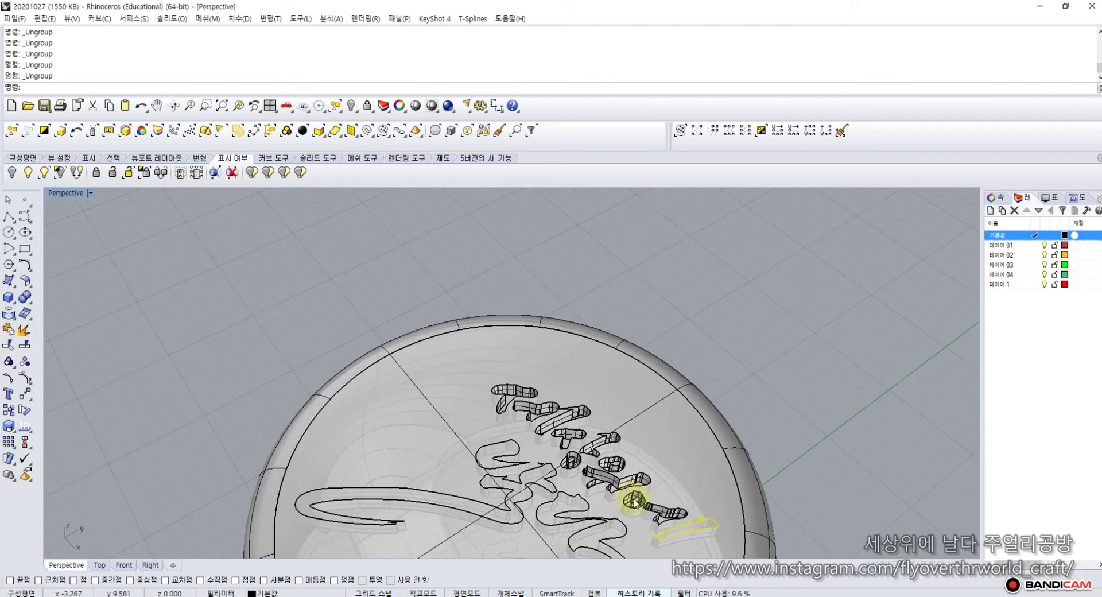
right_click_drag(635, 501, 707, 333)
scroll(738, 342, "up", 3)
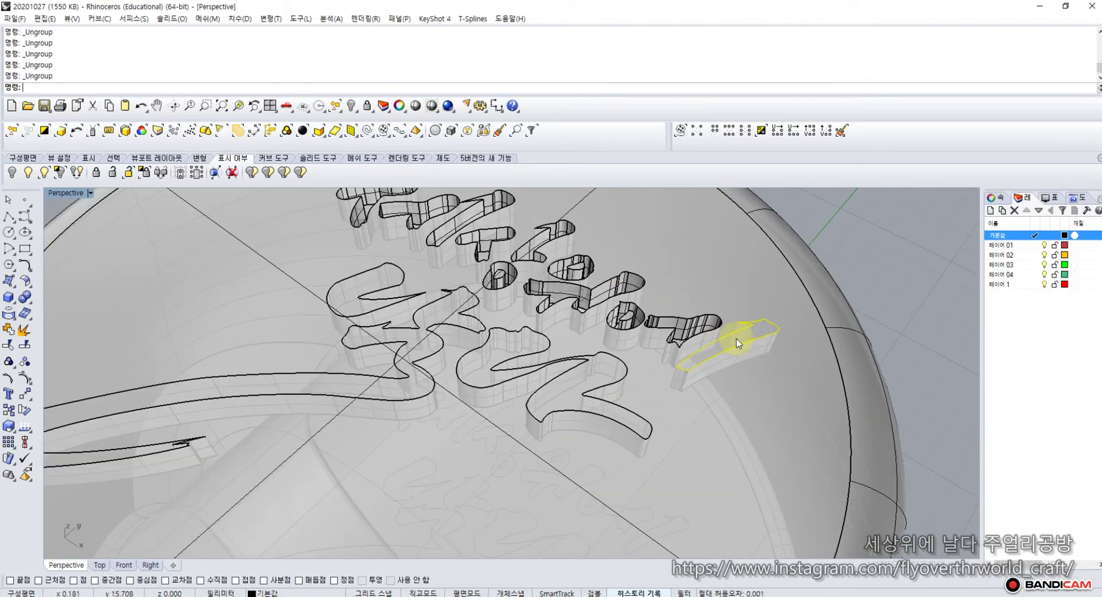
scroll(738, 342, "up", 2)
key("Delete")
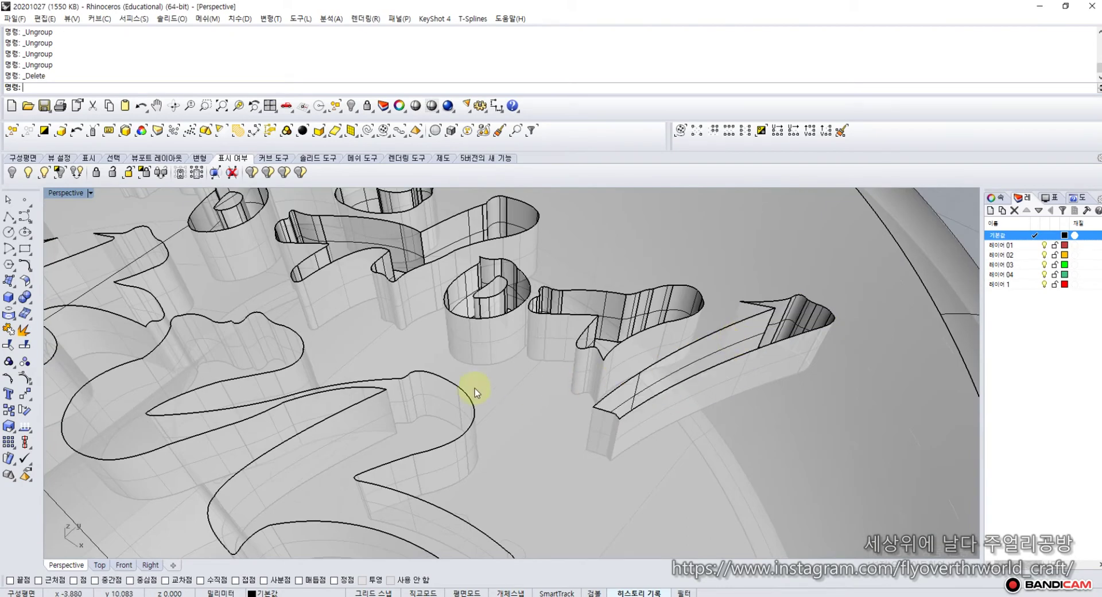
Step: Delete the top faces of the last letter in the lower row and of the long-tailed letter beside it
left_click(405, 438)
key("Delete")
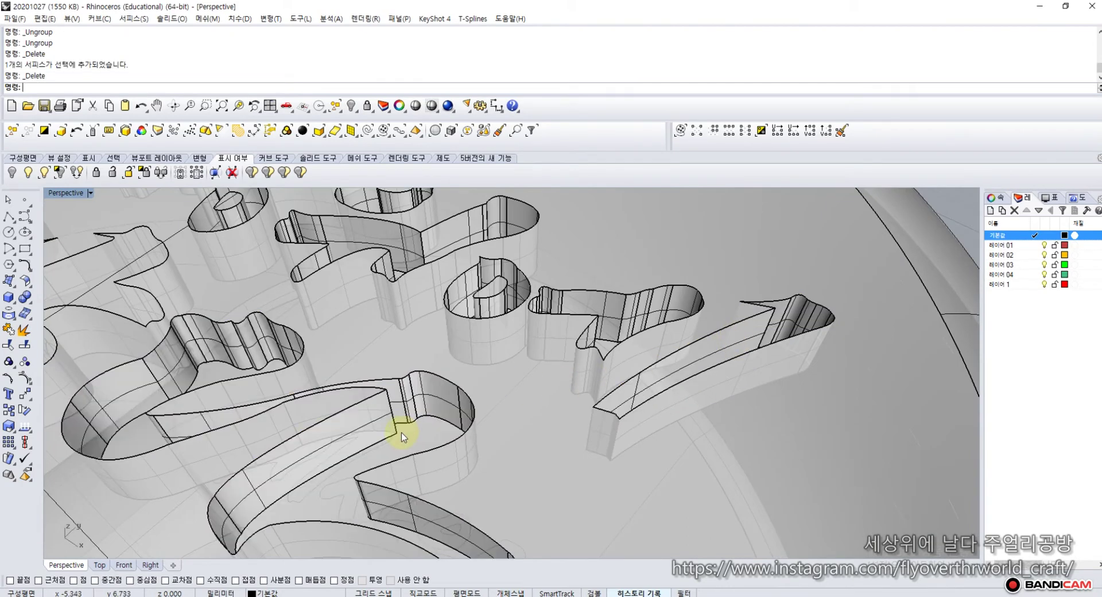
scroll(271, 383, "down", 5)
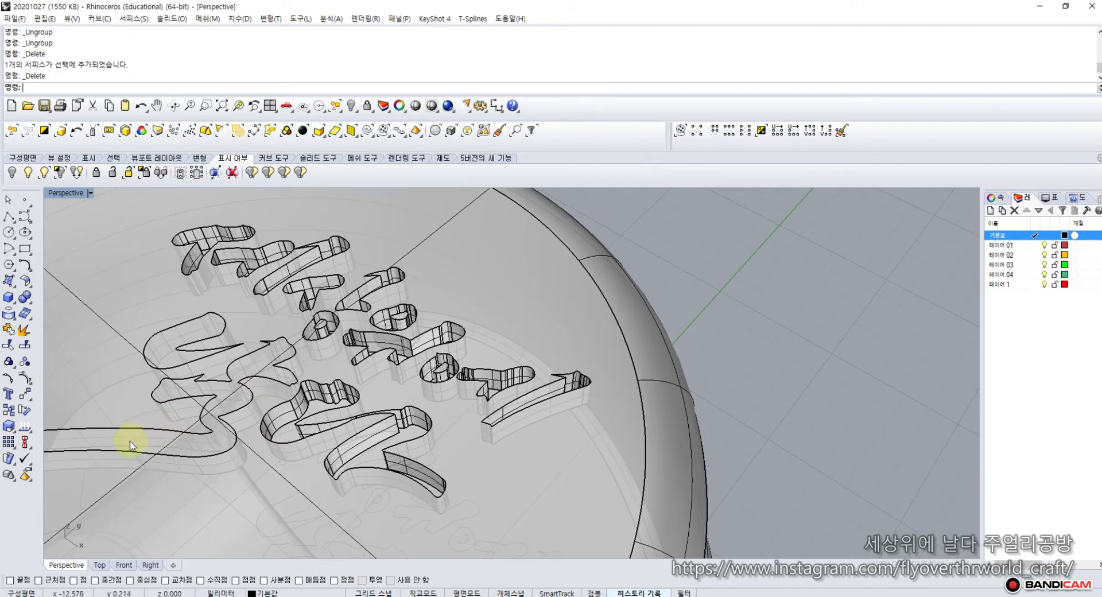
left_click(181, 453)
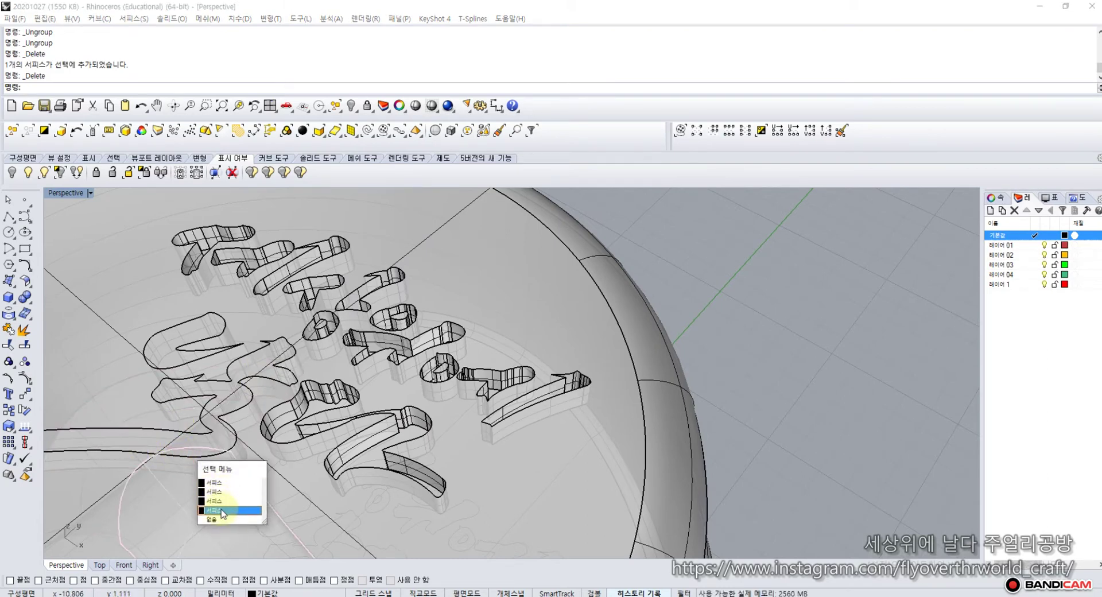
left_click(202, 455)
left_click(203, 454)
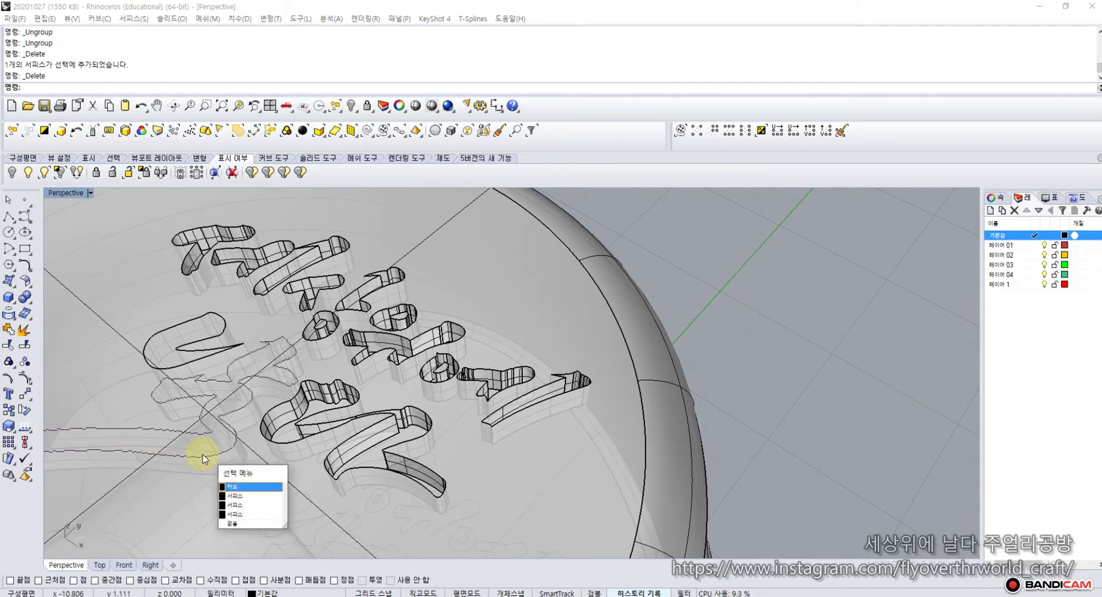
left_click(239, 515)
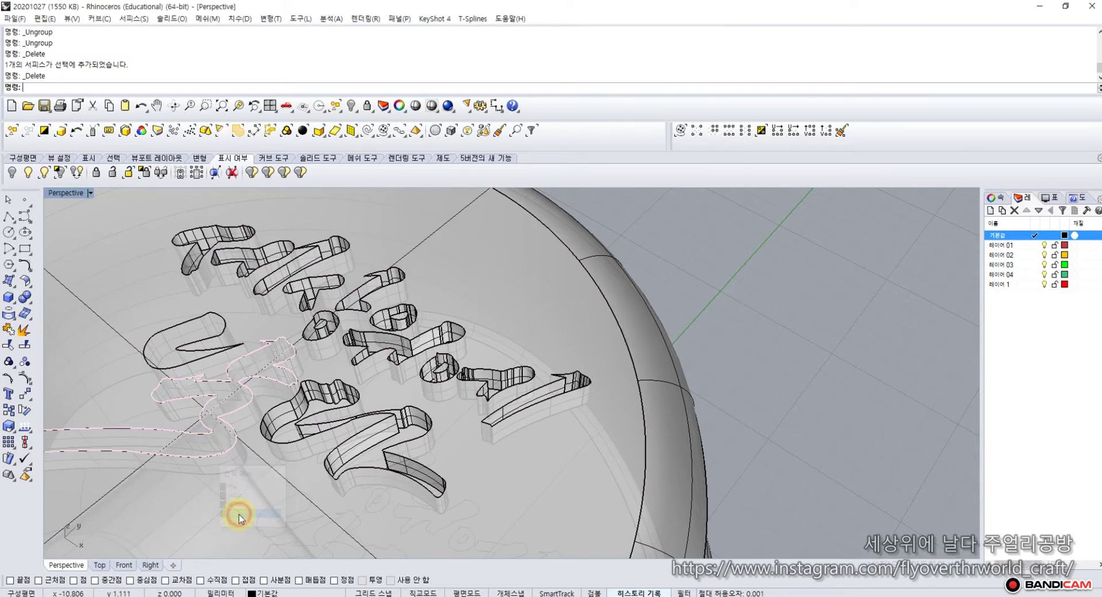
key("Delete")
Step: Delete the top face of the U-shaped first stroke in the lower row
left_click(170, 360)
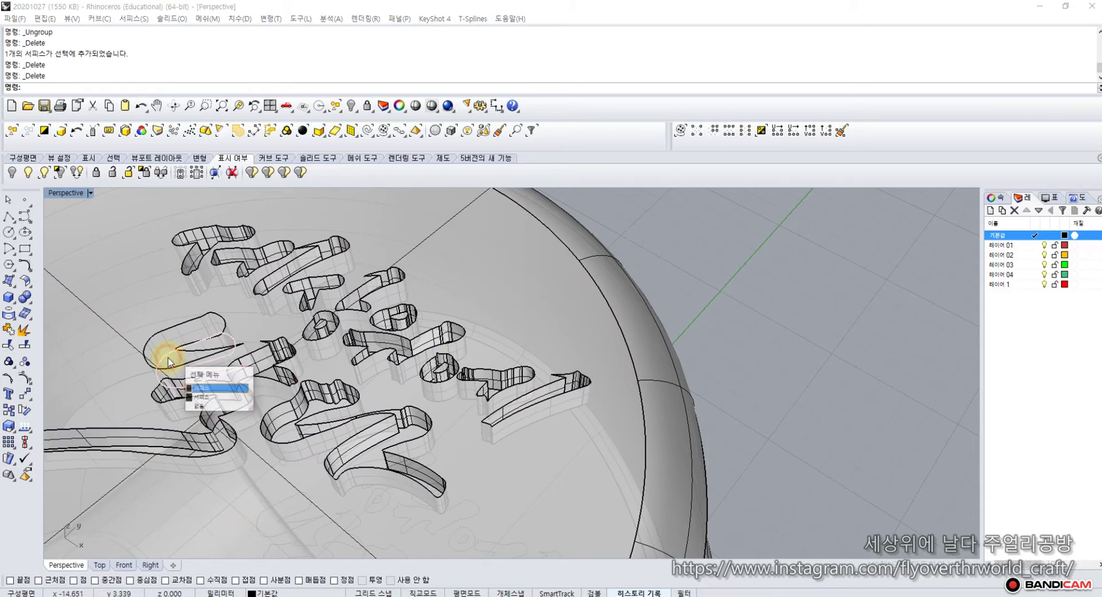
left_click(201, 405)
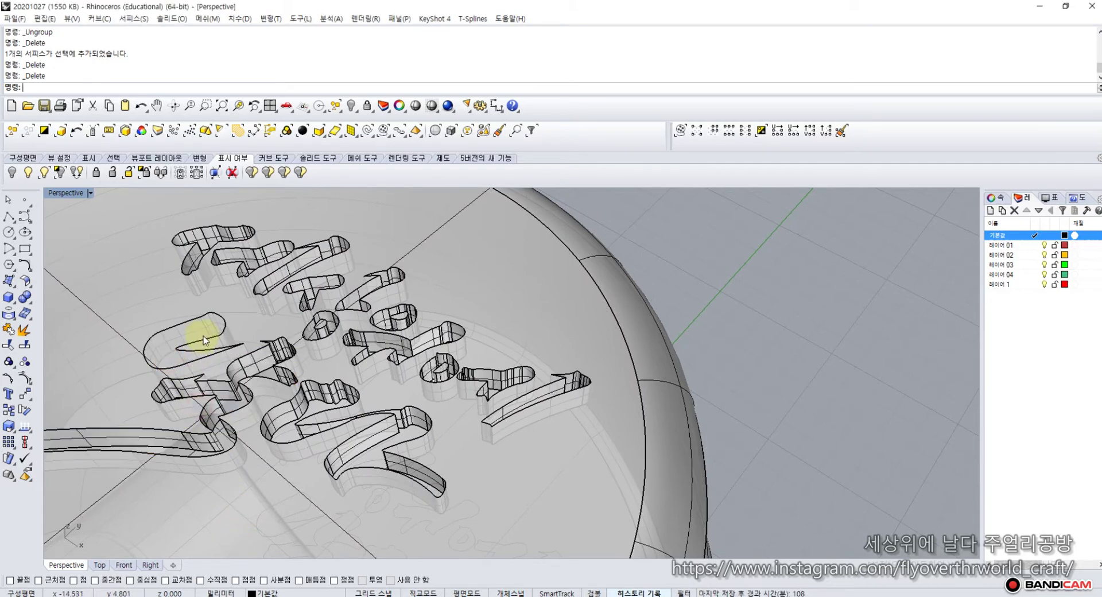
right_click_drag(204, 324, 260, 422)
left_click(263, 434)
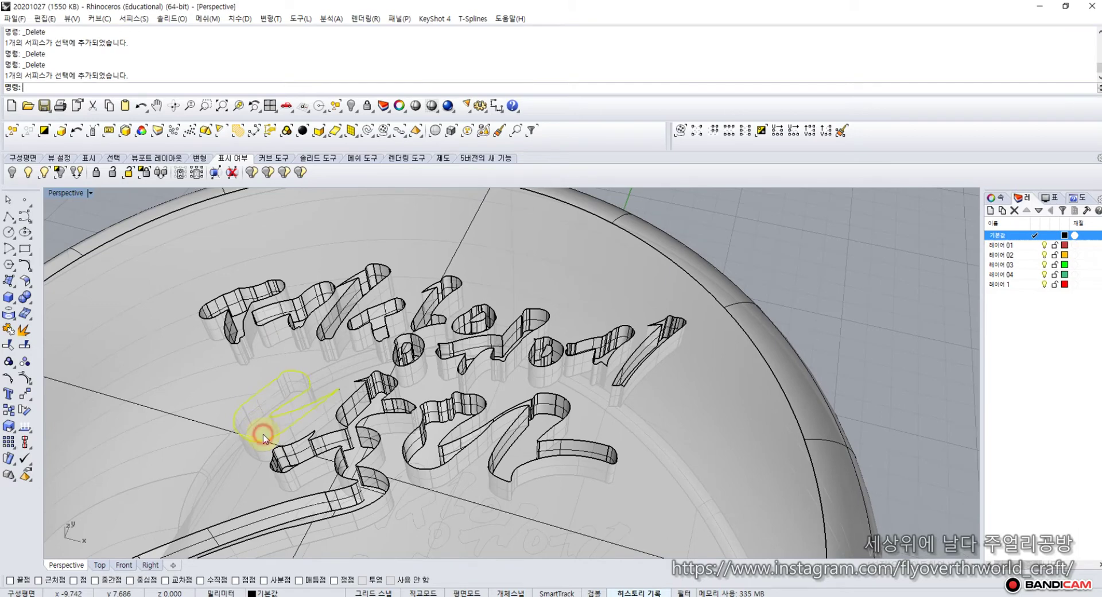
key("Delete")
Step: Select all curves in the model and delete them
scroll(263, 434, "down", 8)
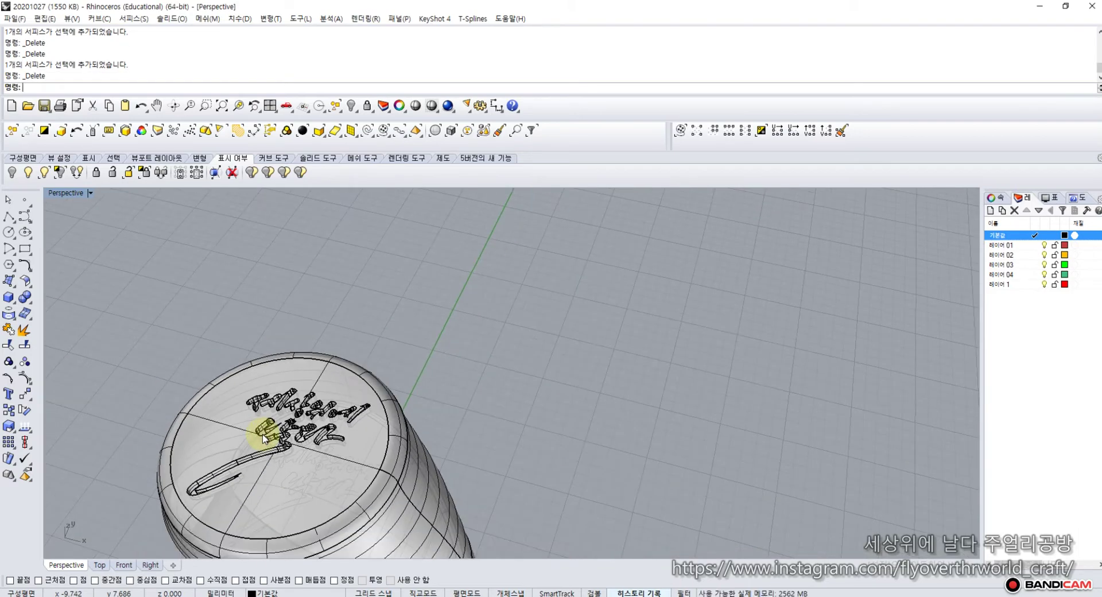
scroll(310, 459, "up", 10)
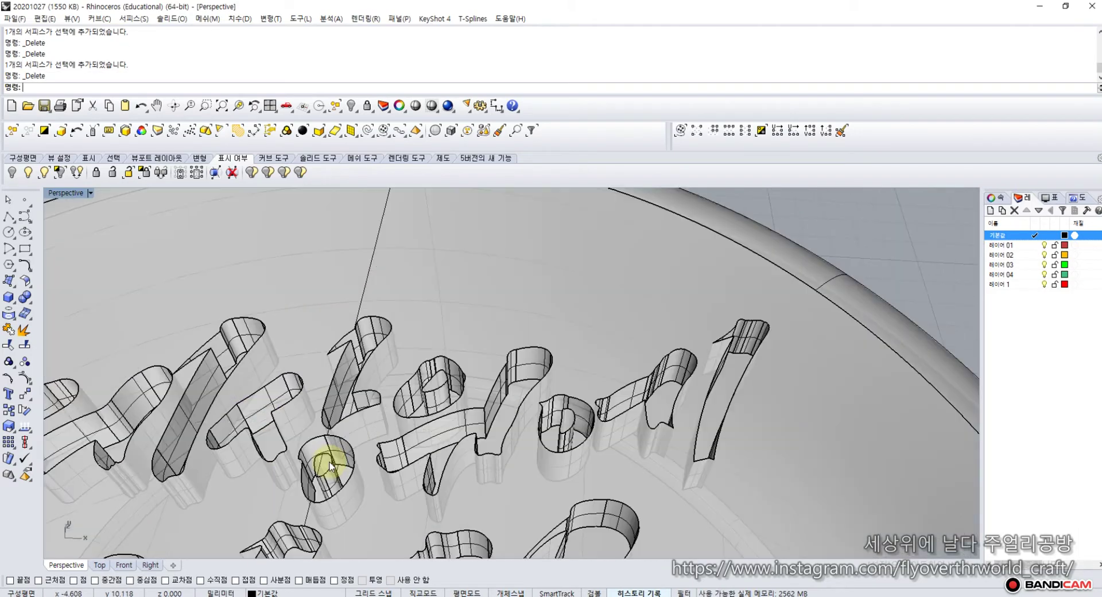
scroll(329, 463, "down", 8)
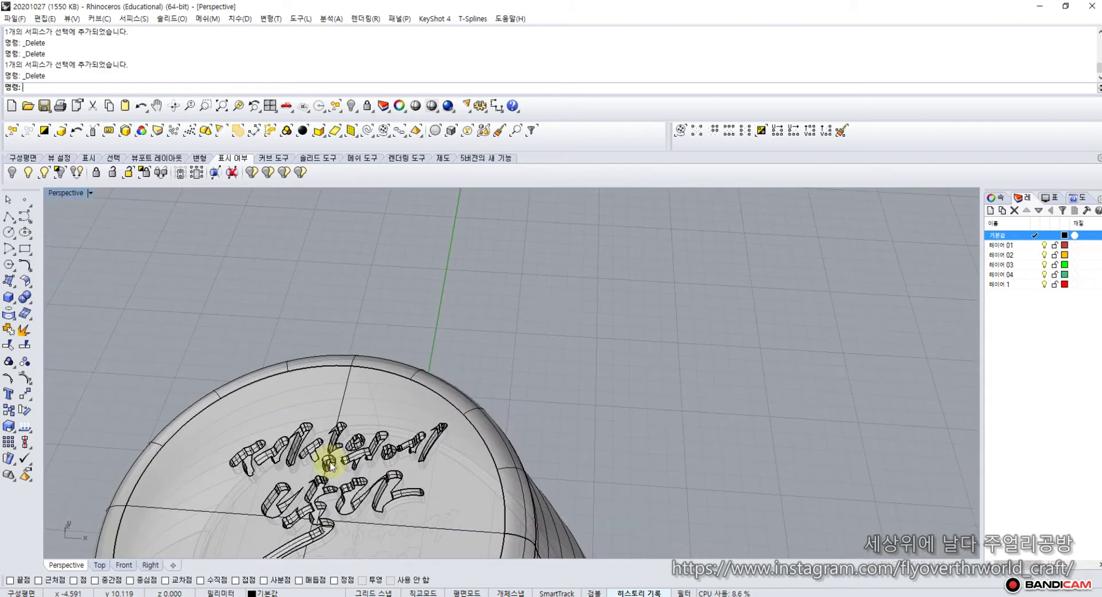
right_click_drag(309, 502, 319, 413)
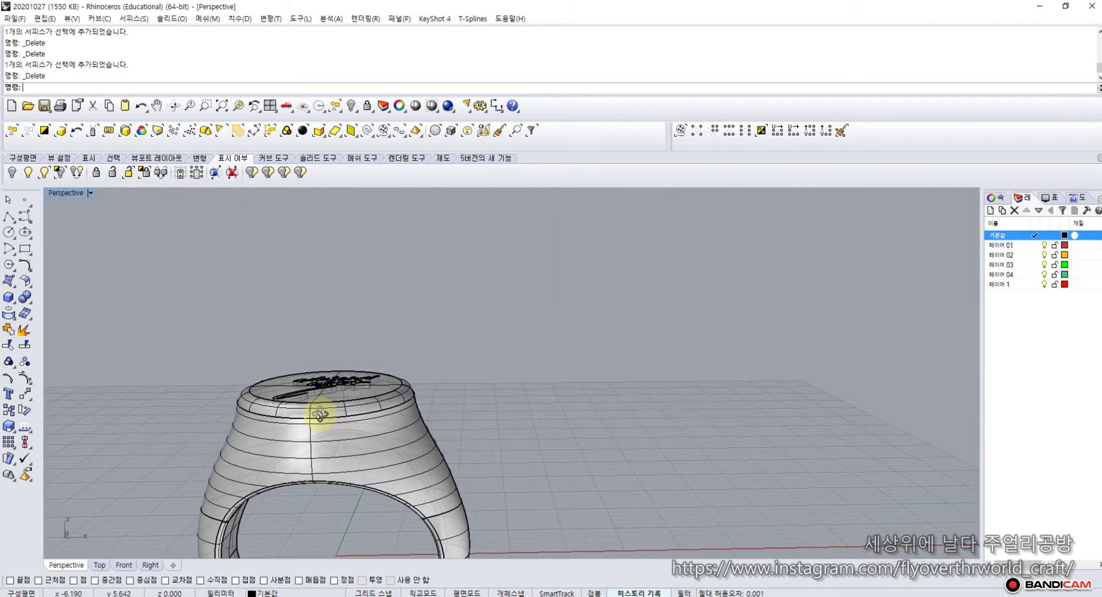
scroll(208, 345, "down", 3)
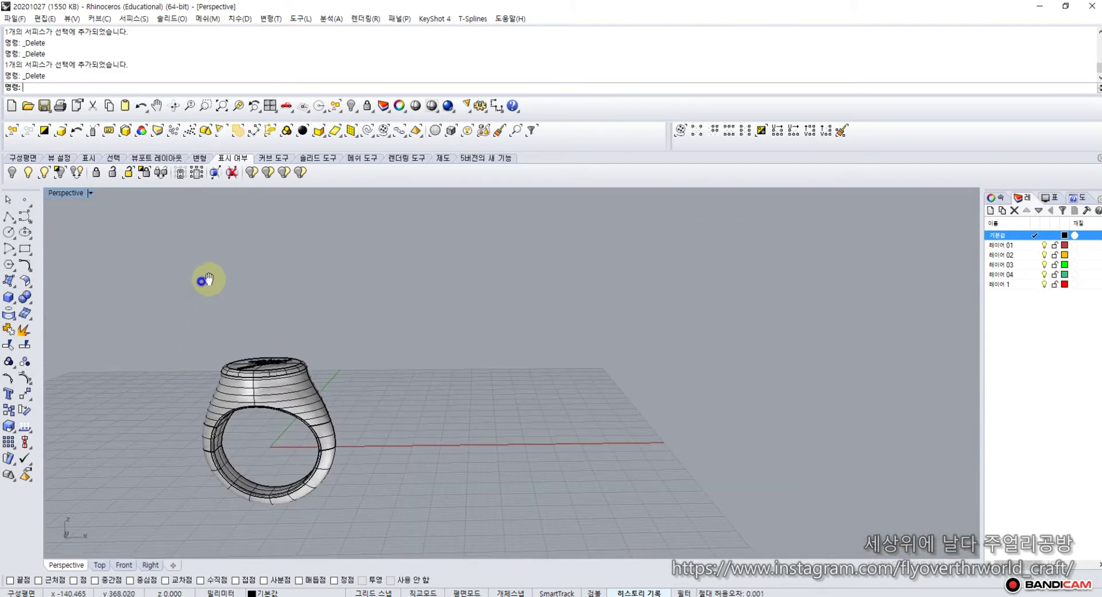
left_click(113, 158)
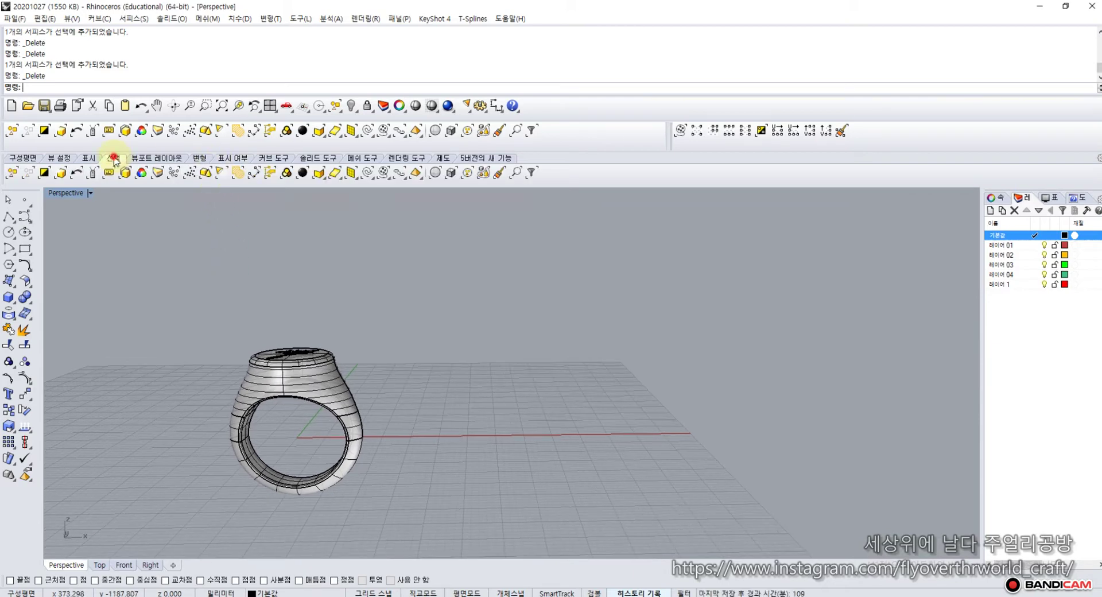
left_click(368, 173)
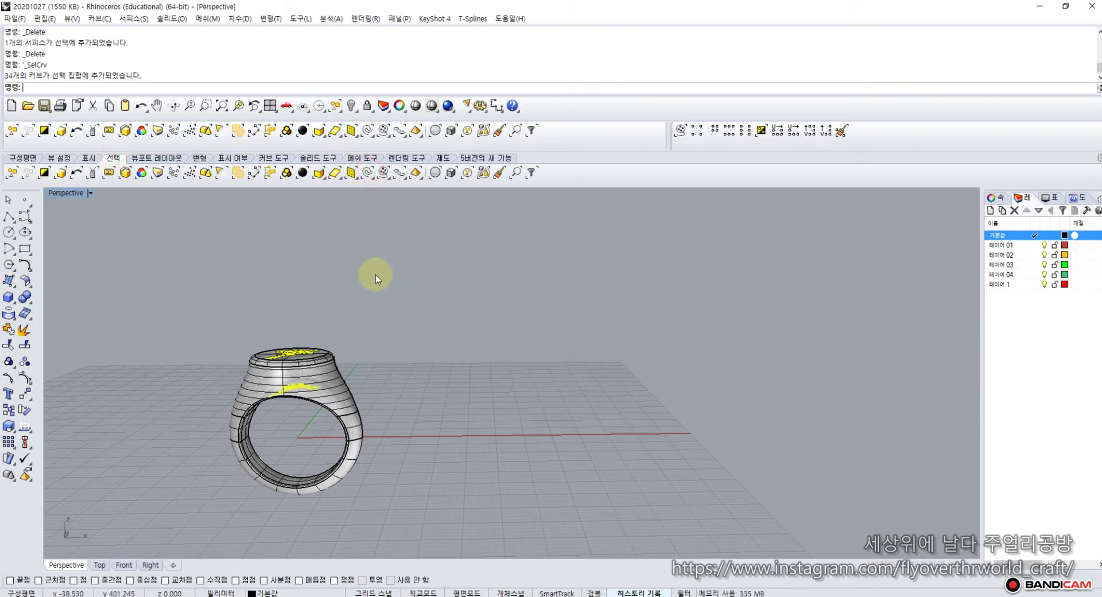
key("Delete")
Step: Select the recessed floor faces of the first four strokes in the upper row of lettering
right_click_drag(270, 300, 257, 379)
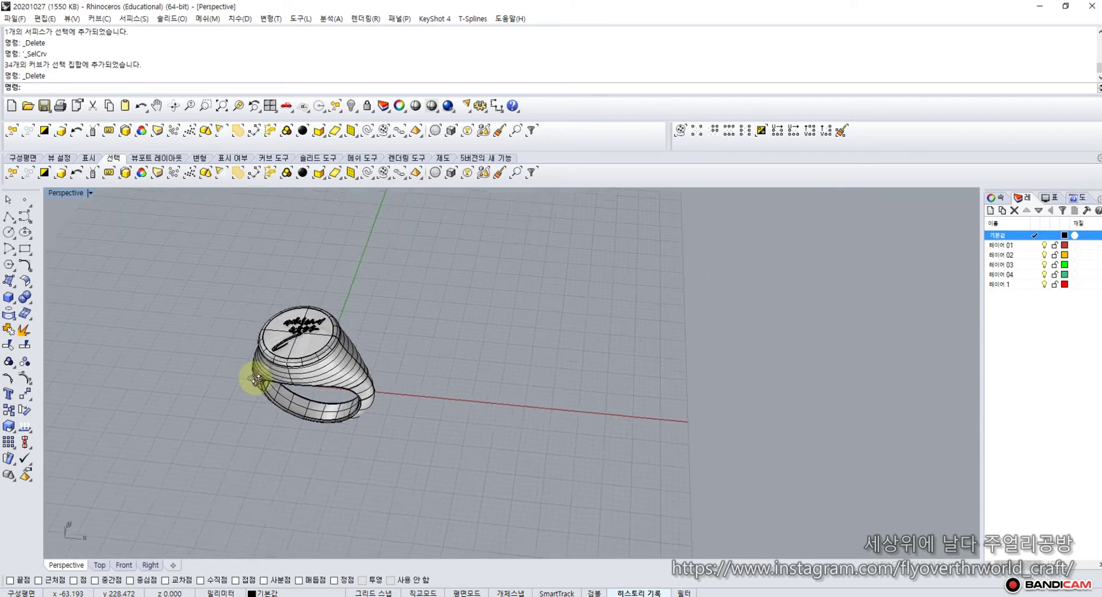
scroll(276, 322, "up", 10)
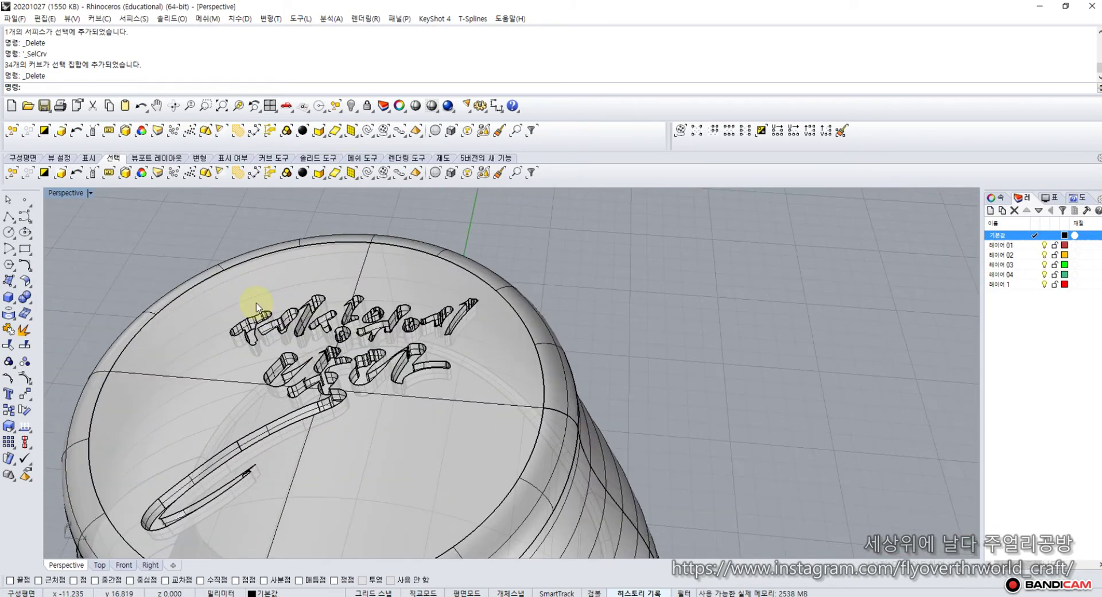
scroll(256, 307, "up", 4)
left_click(247, 376)
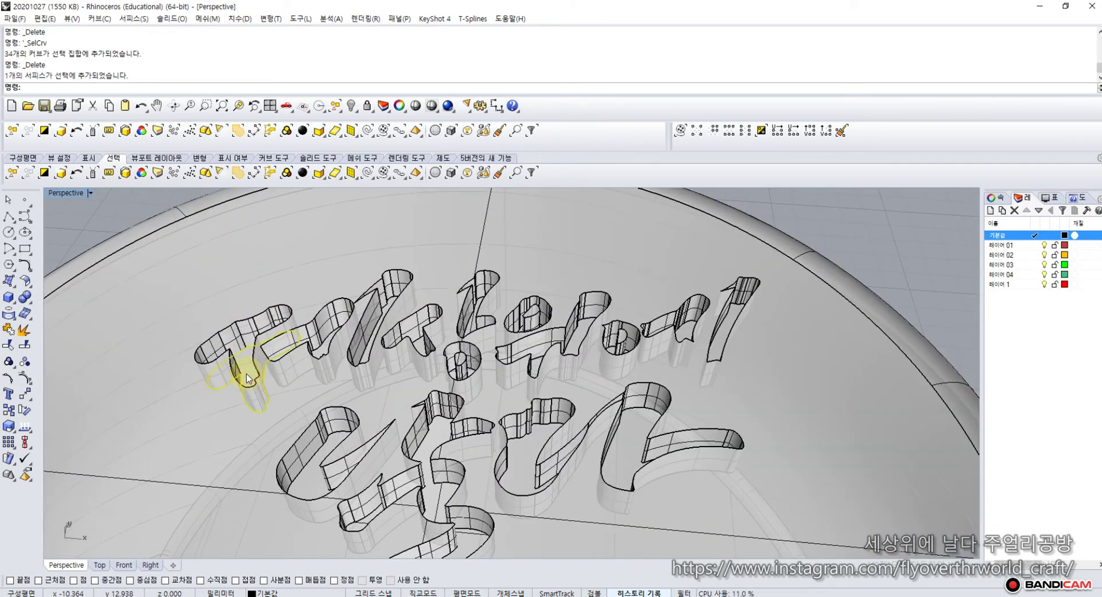
scroll(324, 344, "up", 5)
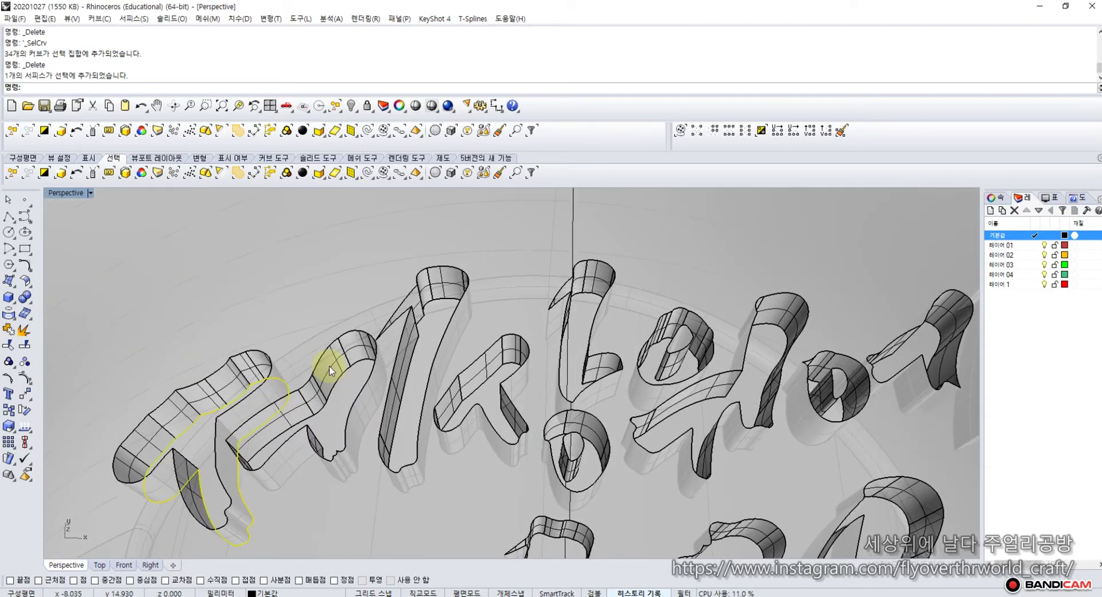
left_click(335, 421, "shift")
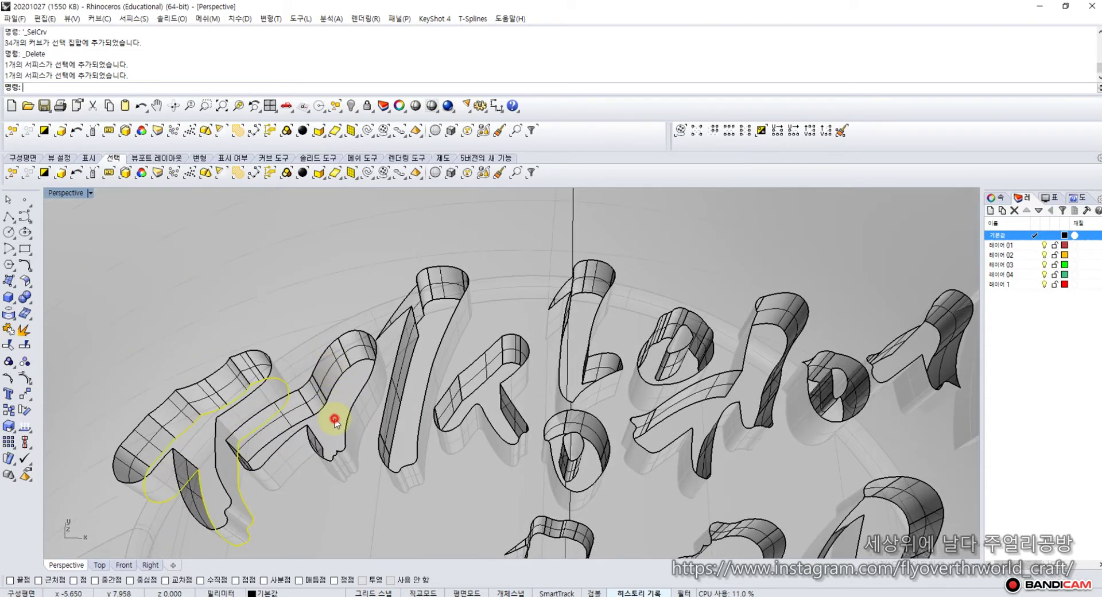
left_click(407, 432, "shift")
left_click(494, 403, "shift")
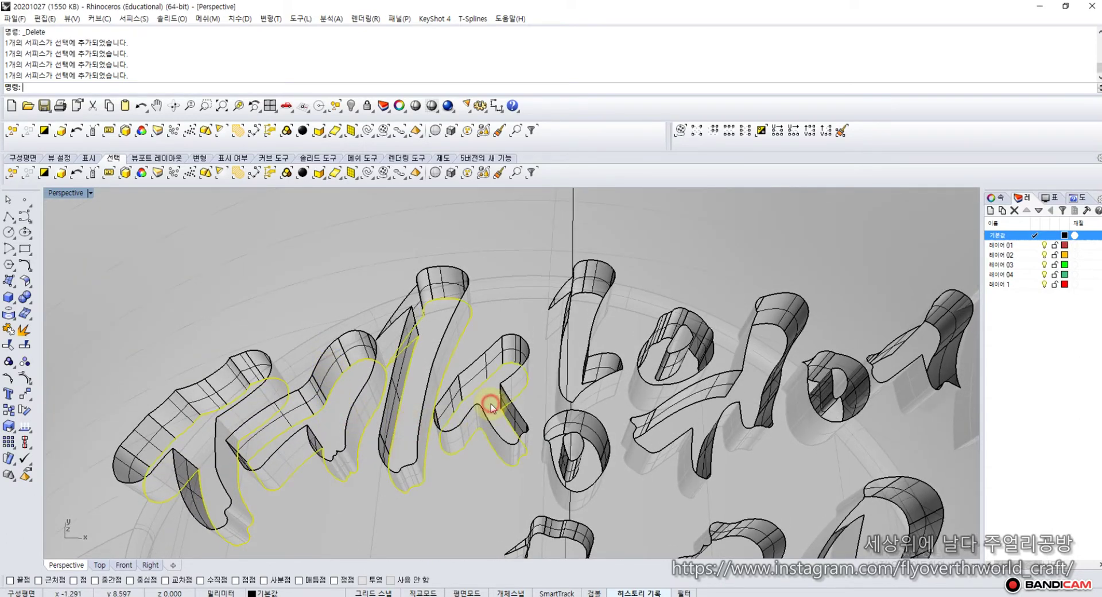
Step: Add the floor faces of the remaining upper-row strokes, including the three ring-shaped letters, to the selection
left_click(583, 373, "shift")
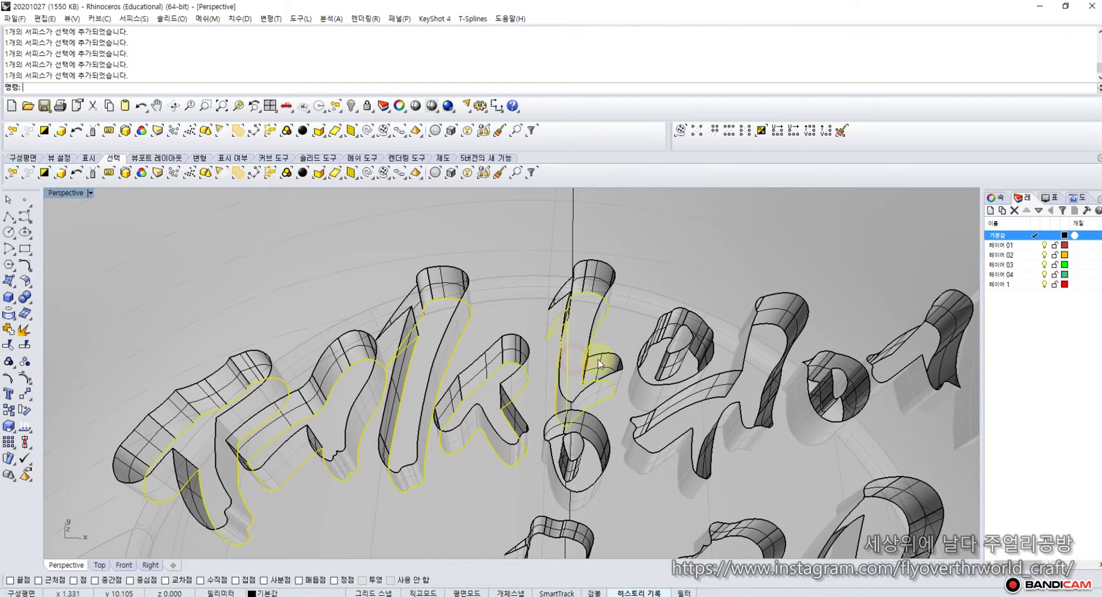
left_click(647, 372, "shift")
left_click(752, 389, "shift")
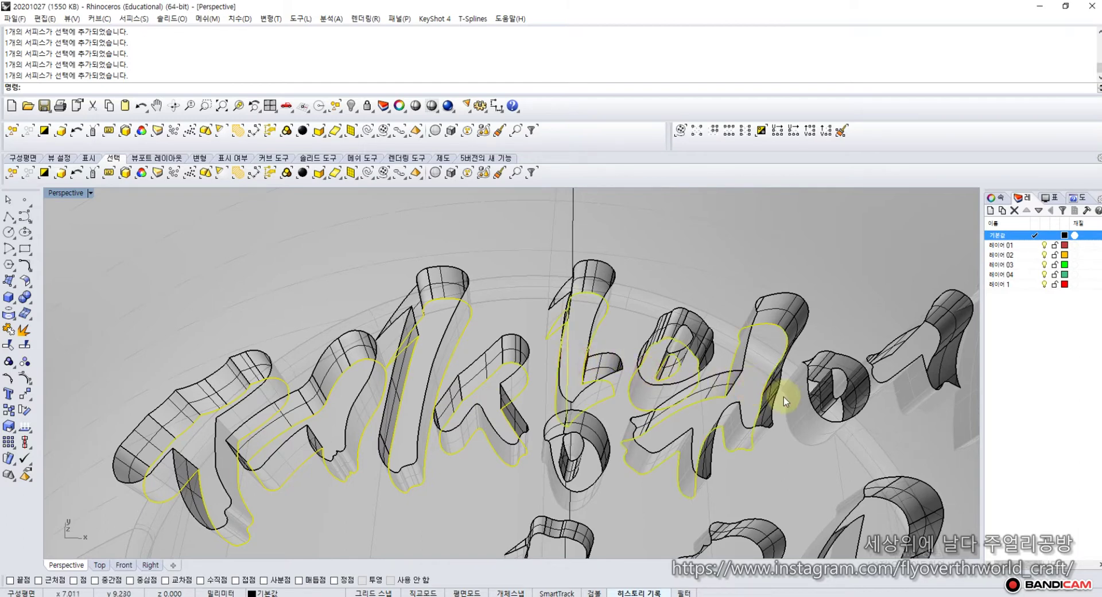
left_click(597, 473, "shift")
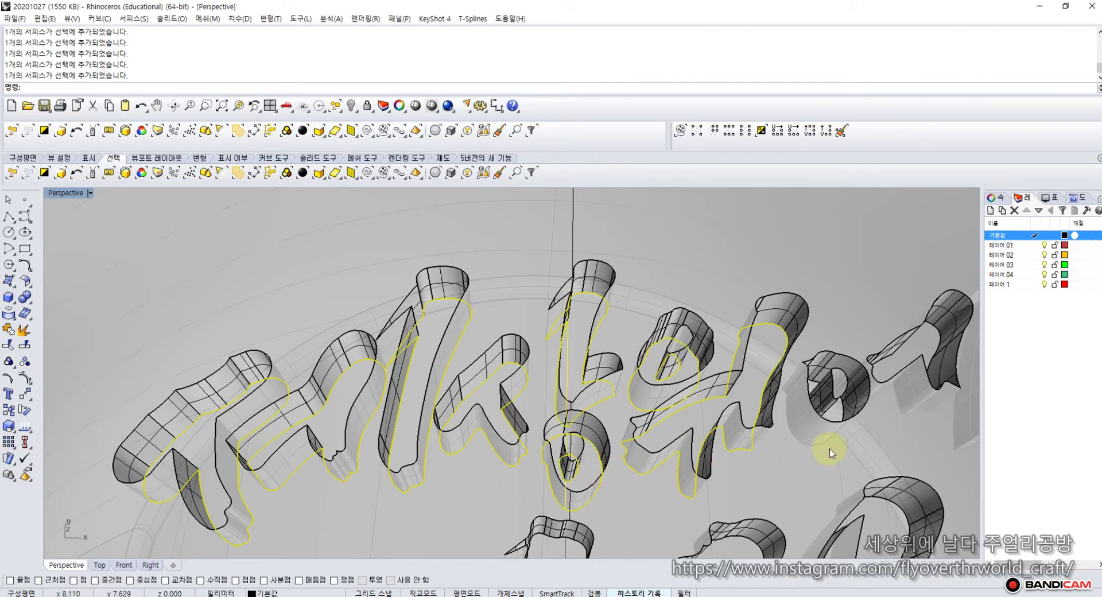
right_click_drag(829, 454, 631, 429)
left_click(581, 423, "shift")
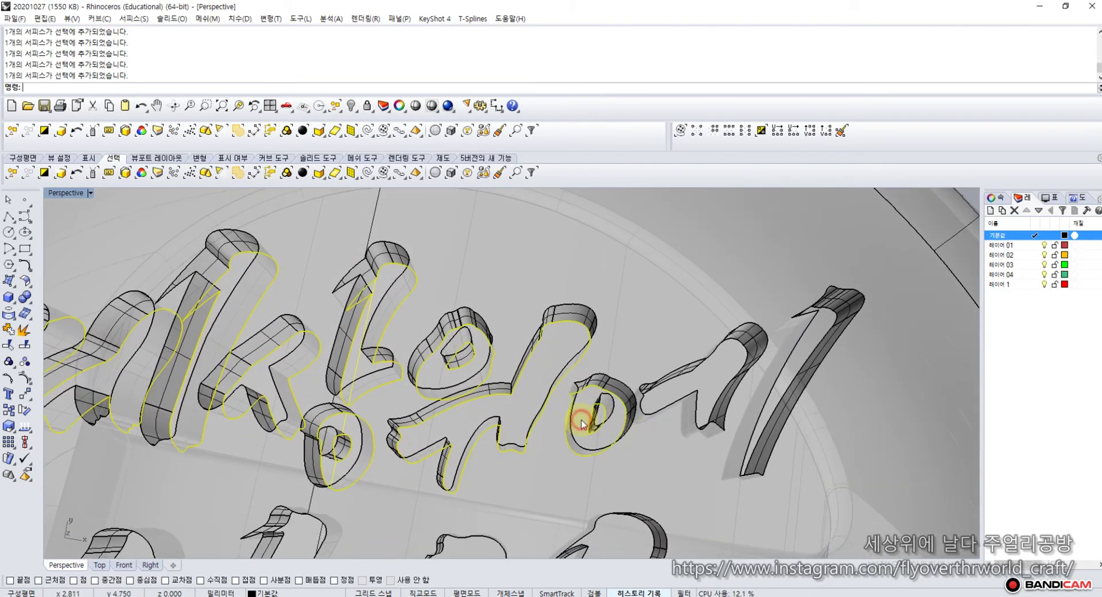
left_click(707, 384, "shift")
left_click(809, 343, "shift")
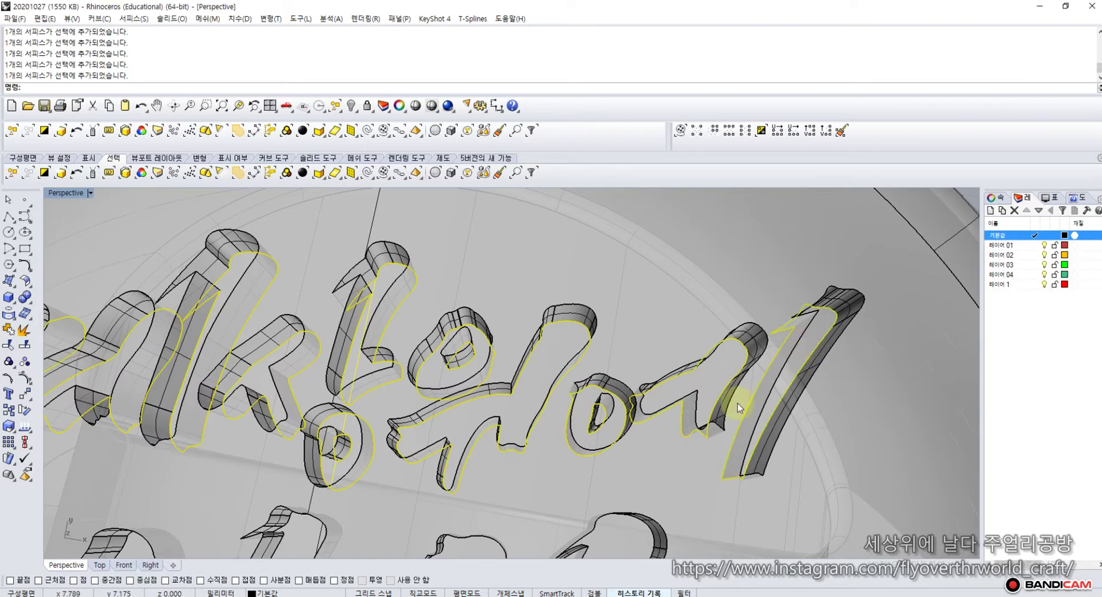
Step: Add the floor faces of all the lower-row letters to the selection
scroll(729, 407, "down", 3)
left_click(653, 506, "shift")
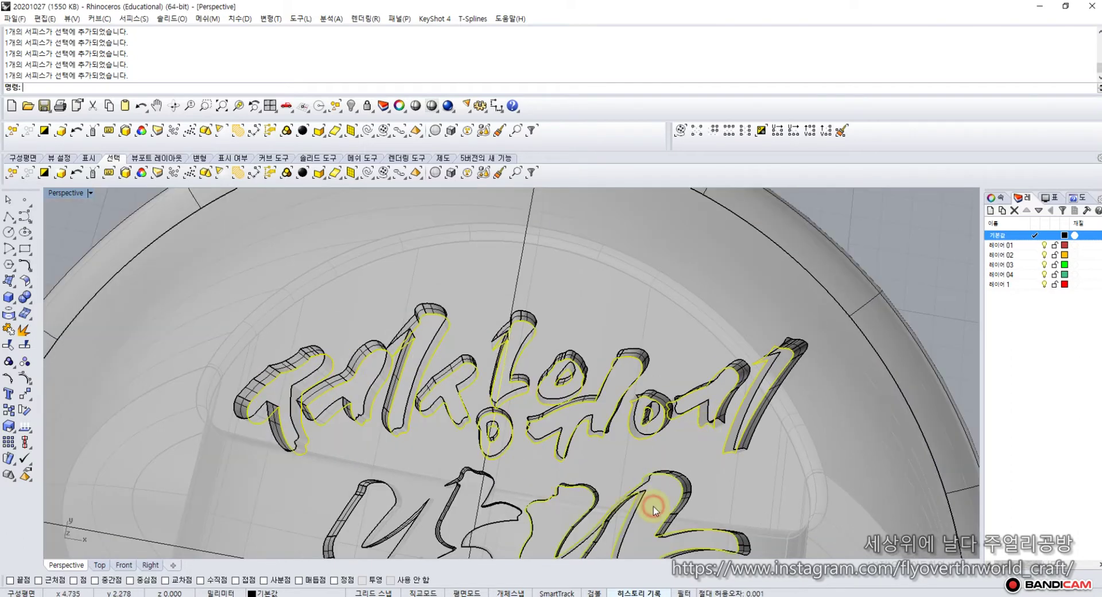
left_click(459, 522, "shift")
left_click(377, 512, "shift")
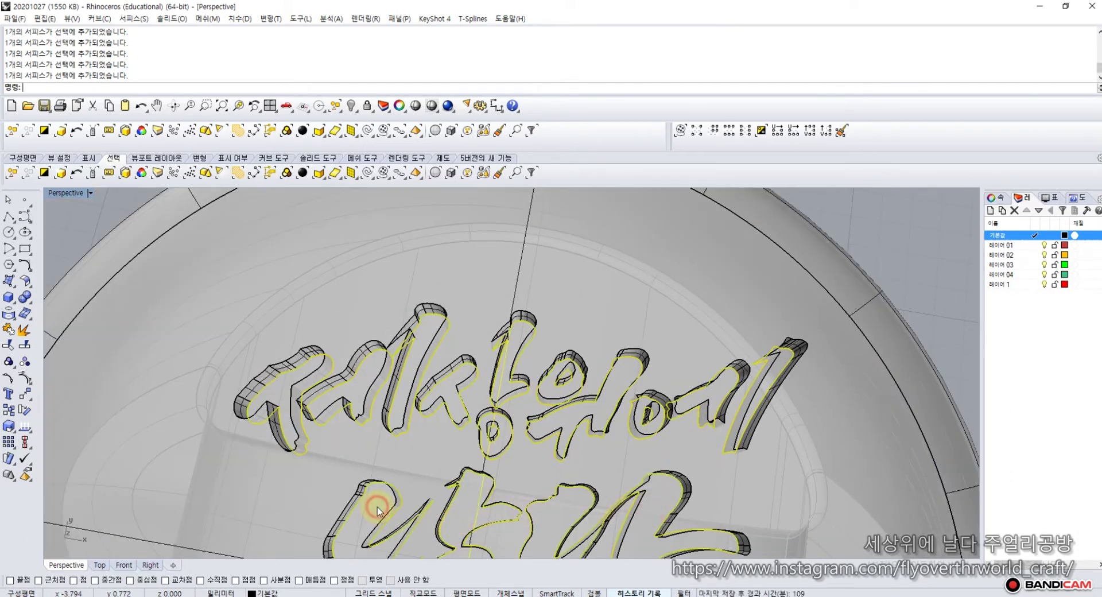
Step: Move the selected letter floor faces to layer 레이어 01, group them and clear the selection
scroll(447, 453, "down", 5)
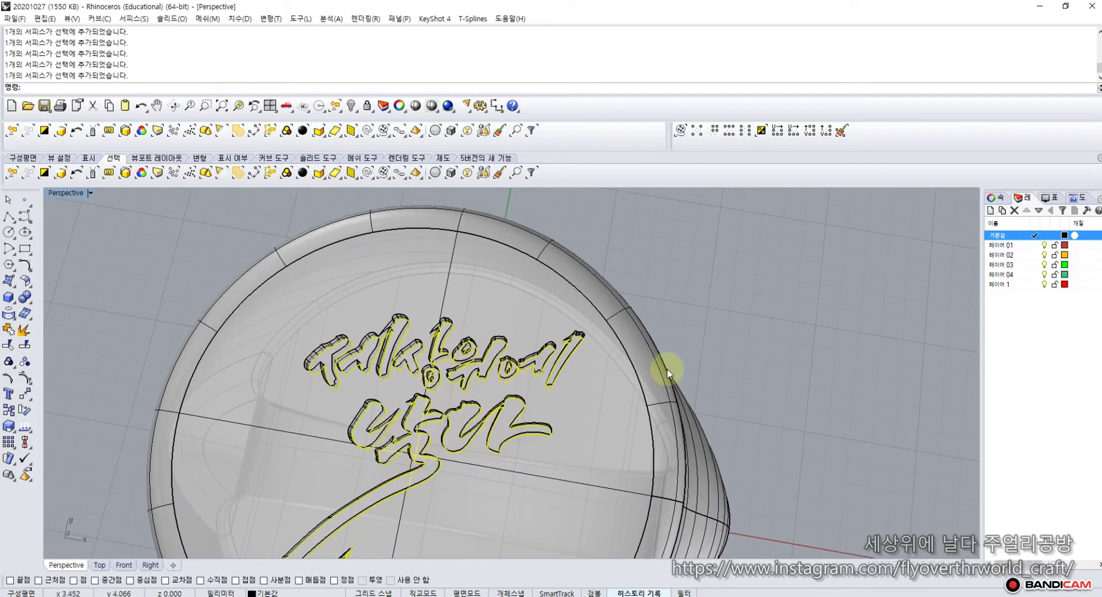
right_click(1008, 247)
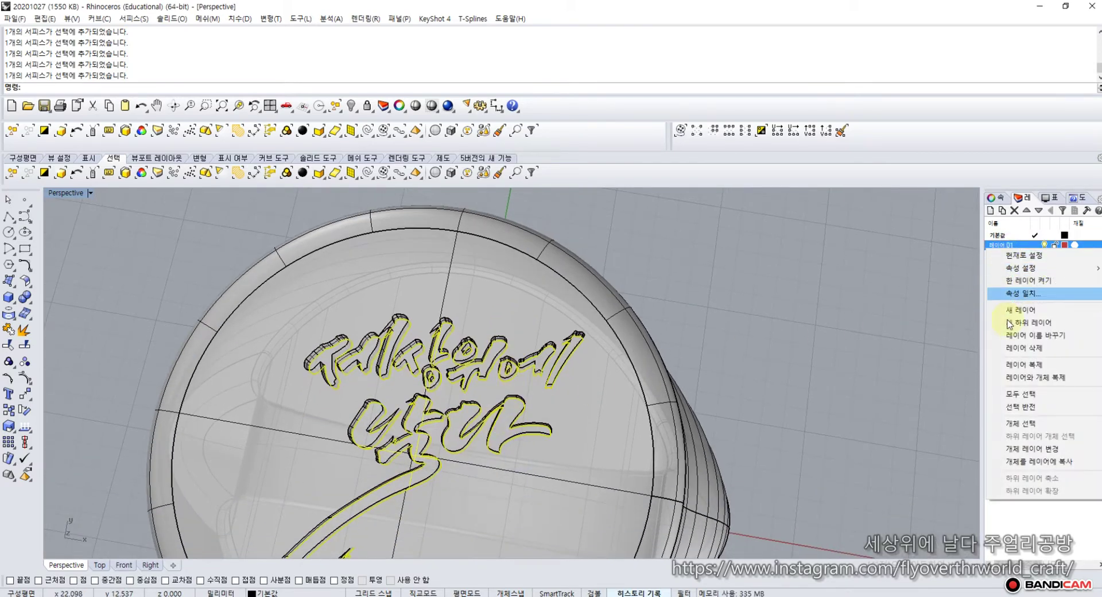
left_click(1032, 449)
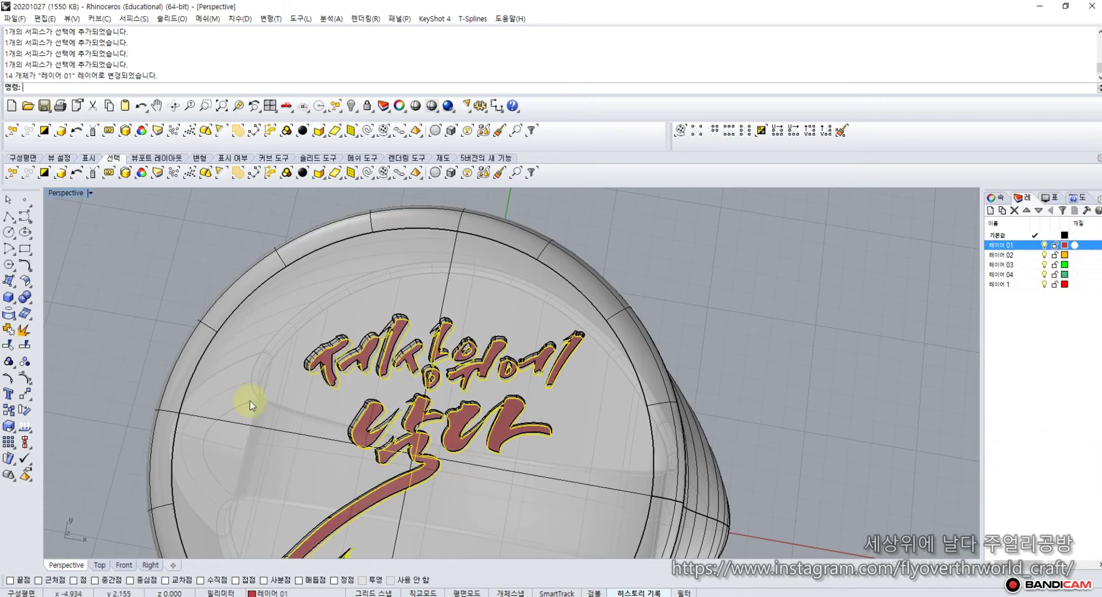
left_click(8, 365)
left_click(91, 302)
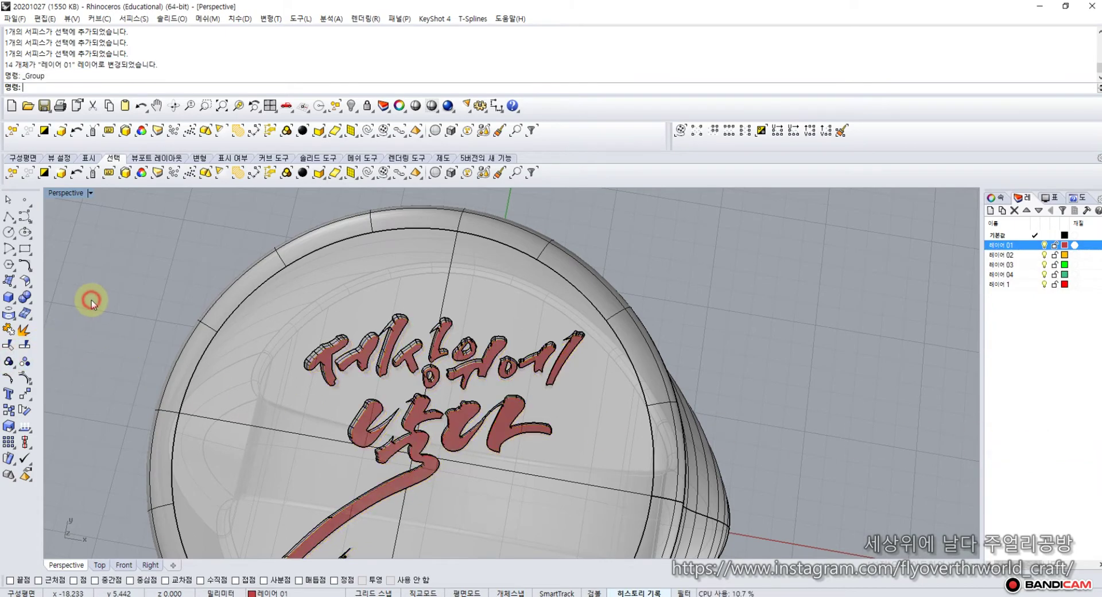
Step: Select the entire signet ring with its lettering and show the model in the four-viewport layout
scroll(88, 333, "down", 5)
right_click_drag(114, 411, 509, 360)
scroll(345, 425, "down", 3)
left_click_drag(407, 245, 642, 415)
left_click_drag(842, 560, 842, 559)
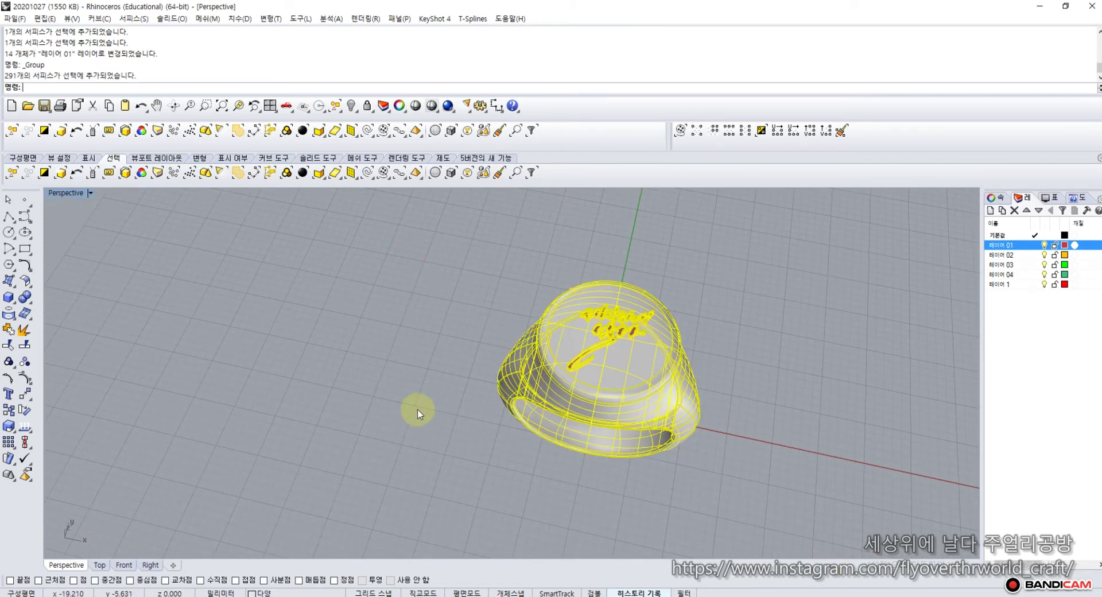
right_click_drag(418, 410, 501, 385, "shift")
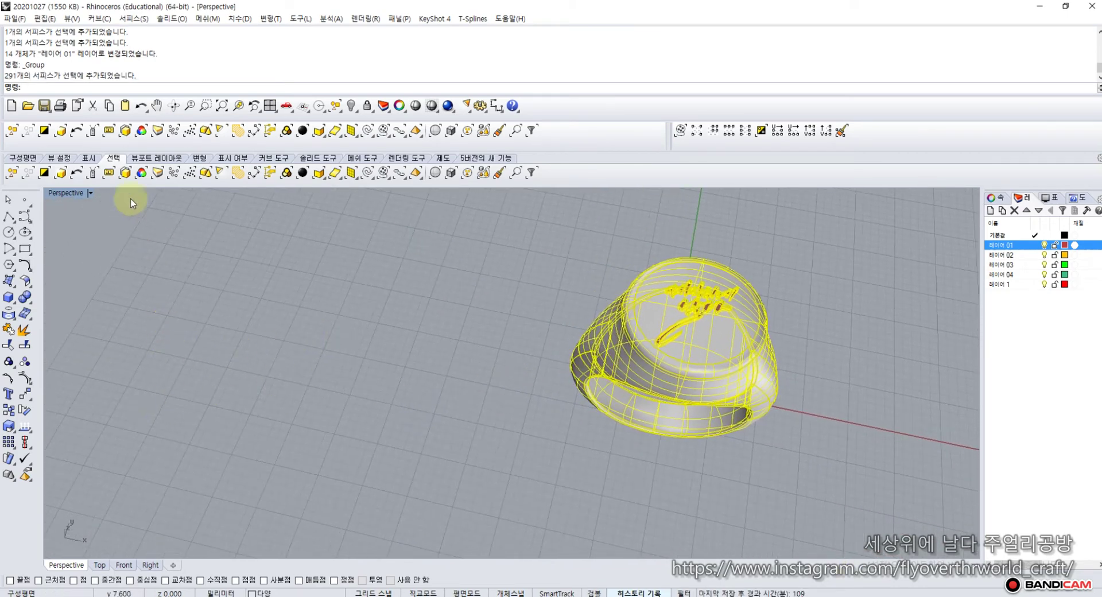
double_click(74, 194)
scroll(602, 479, "down", 5)
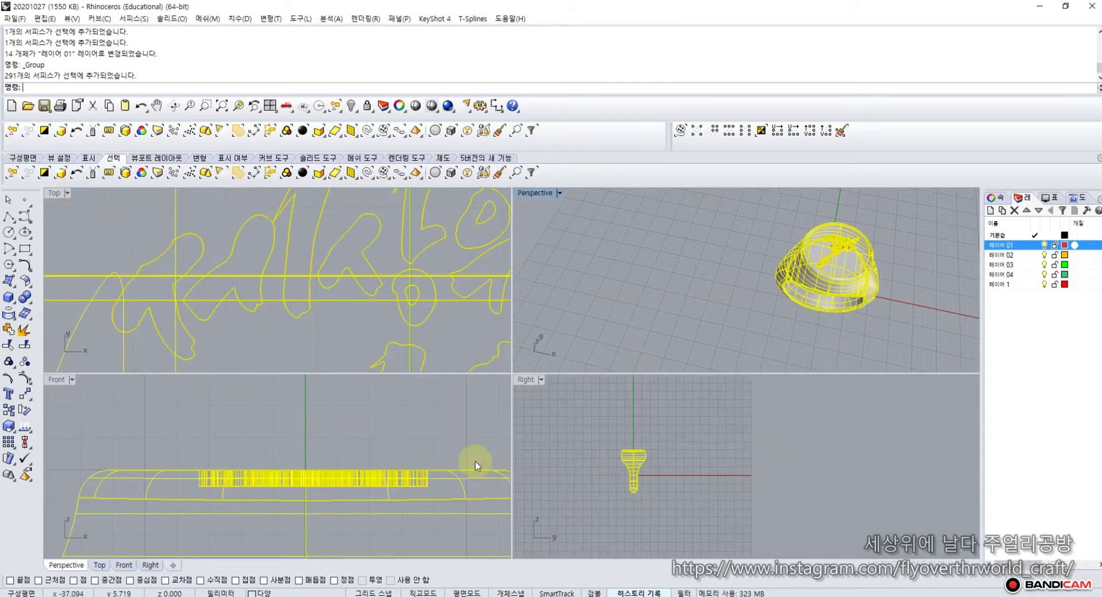
Step: Copy the selected ring in the top view from its centre to a spot beside the original, about 28.8 mm away
scroll(402, 454, "down", 5)
scroll(346, 335, "down", 6)
scroll(346, 335, "down", 1)
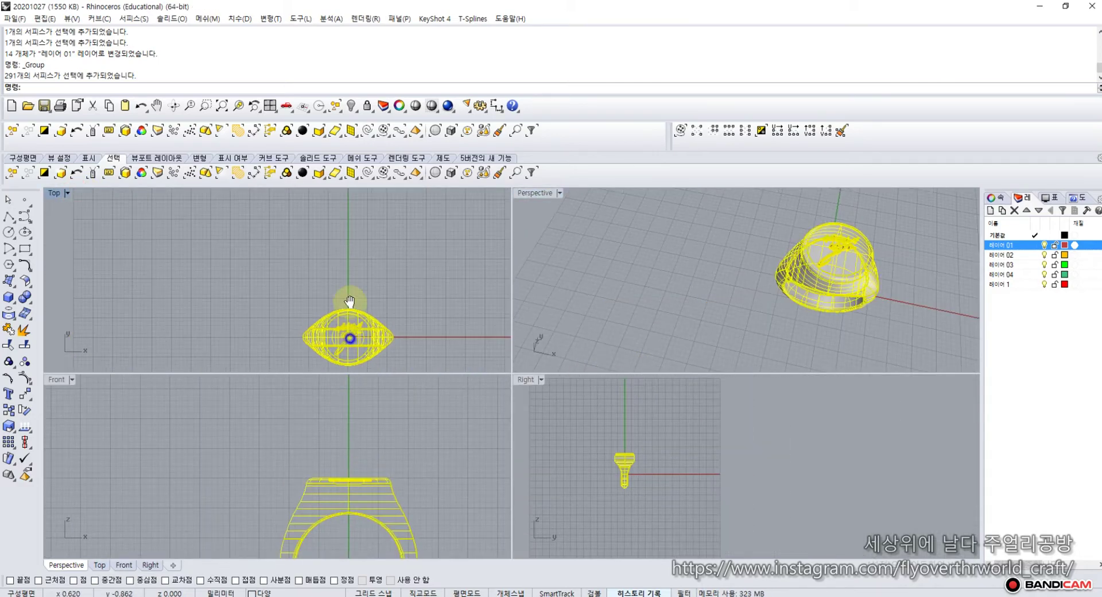
right_click_drag(347, 338, 354, 290)
left_click(9, 410)
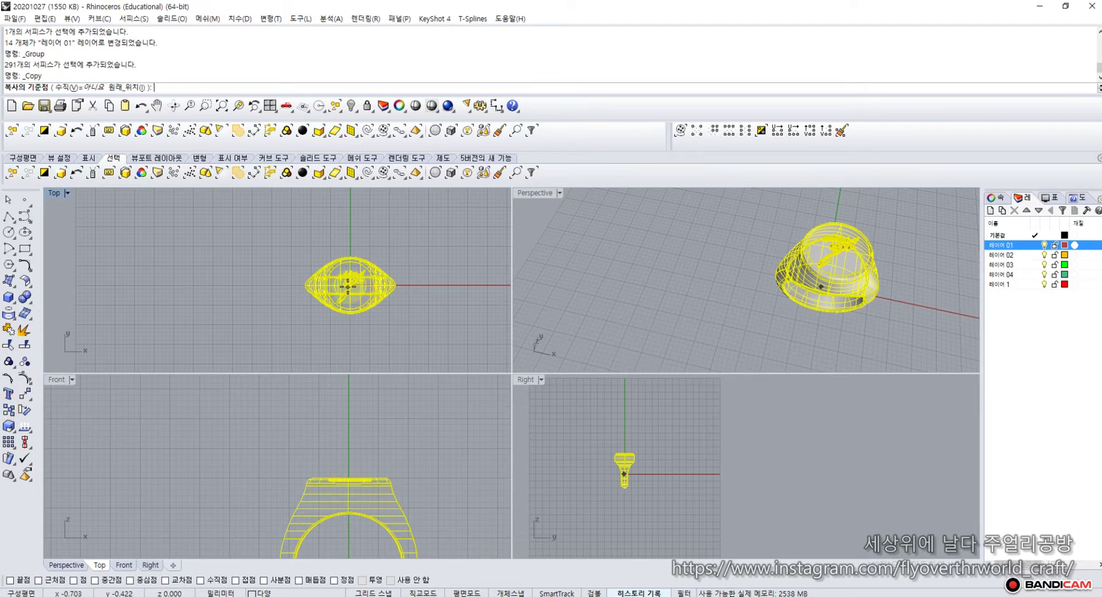
left_click(350, 285)
left_click(240, 307)
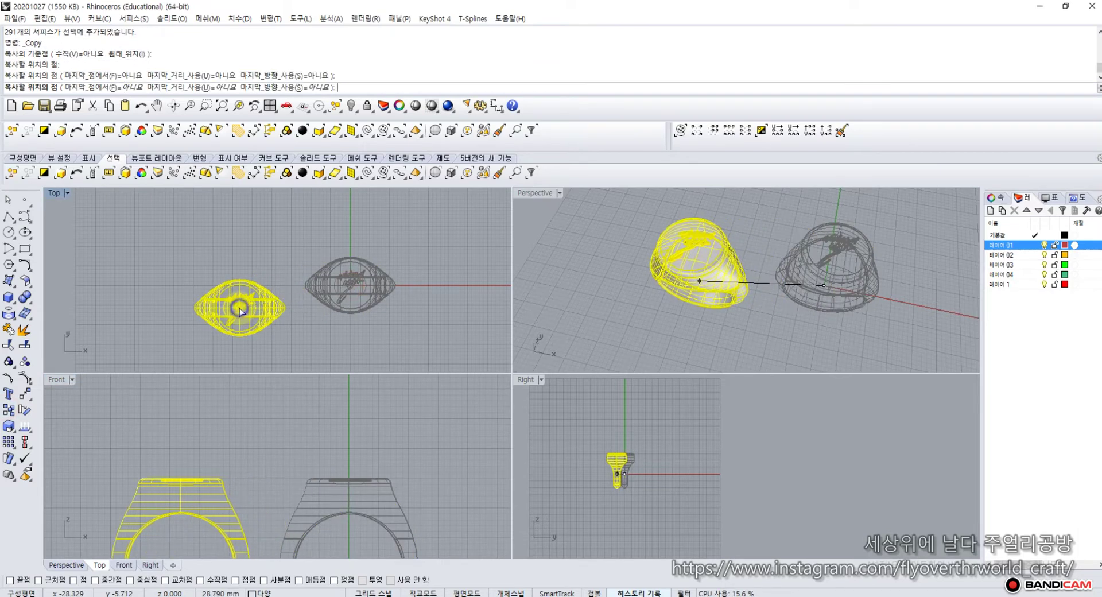
right_click(158, 251)
Step: Move the whole copied ring a little farther away from the original and clear the selection
left_click_drag(159, 251, 297, 351)
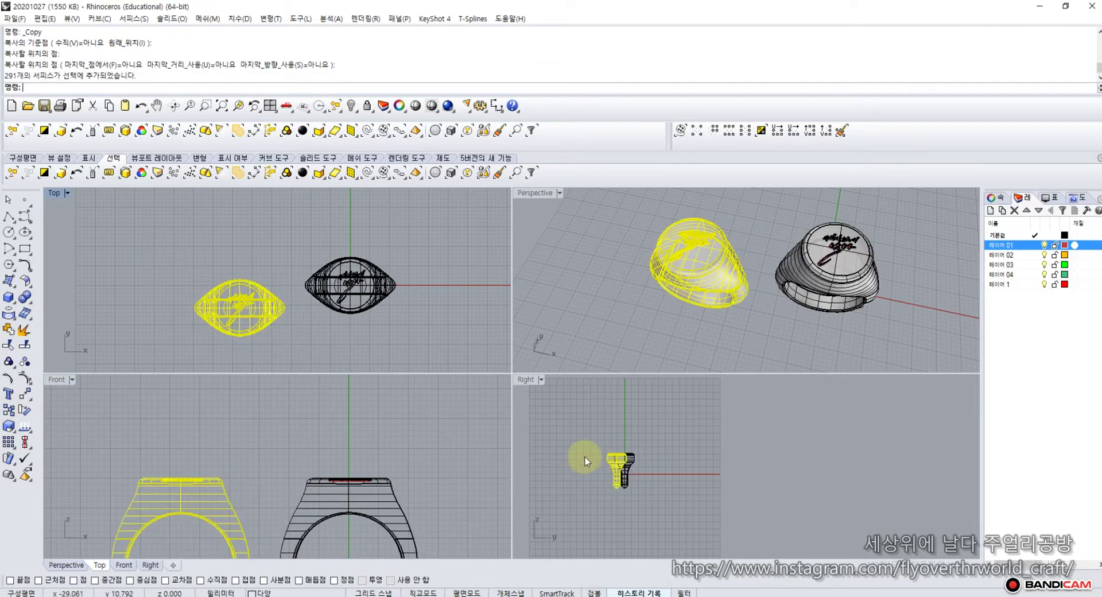
left_click(721, 333)
right_click_drag(721, 333, 746, 319, "shift")
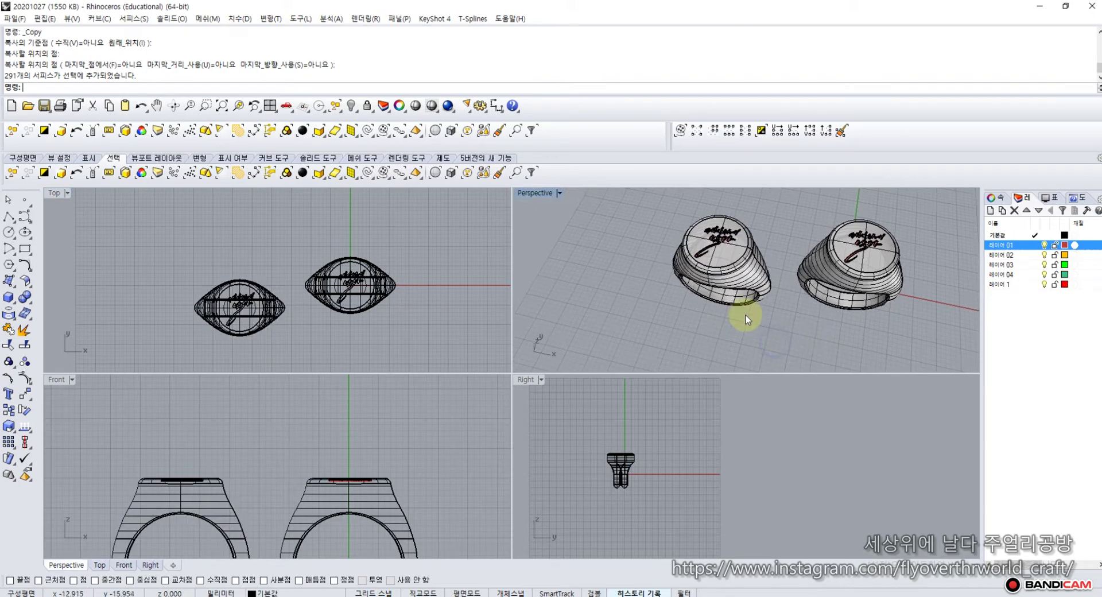
left_click_drag(772, 324, 772, 323)
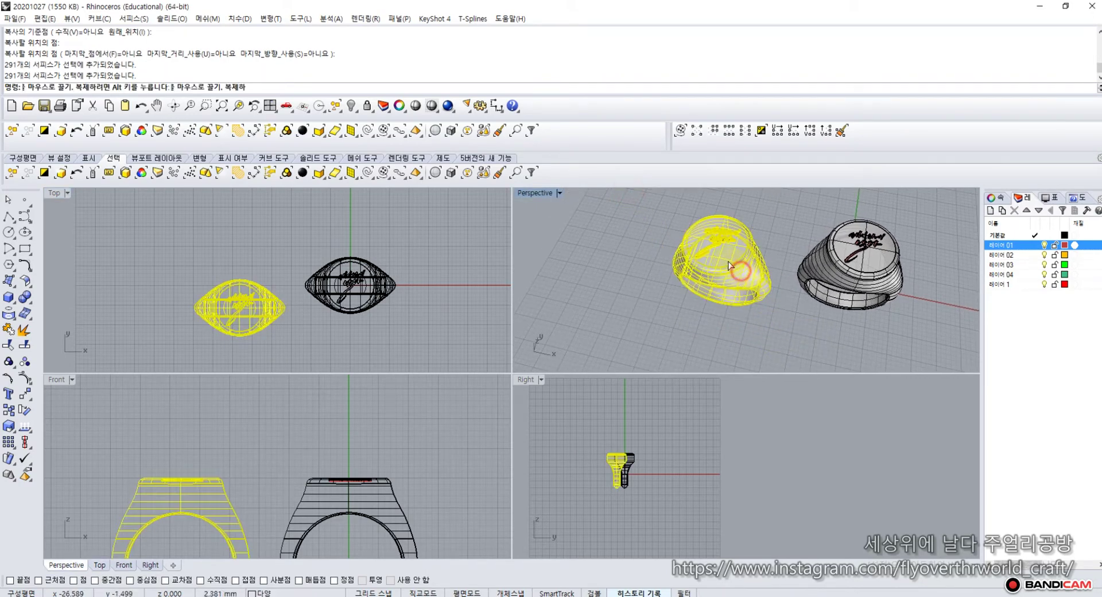
left_click_drag(729, 265, 715, 256)
left_click(677, 327)
left_click(712, 263)
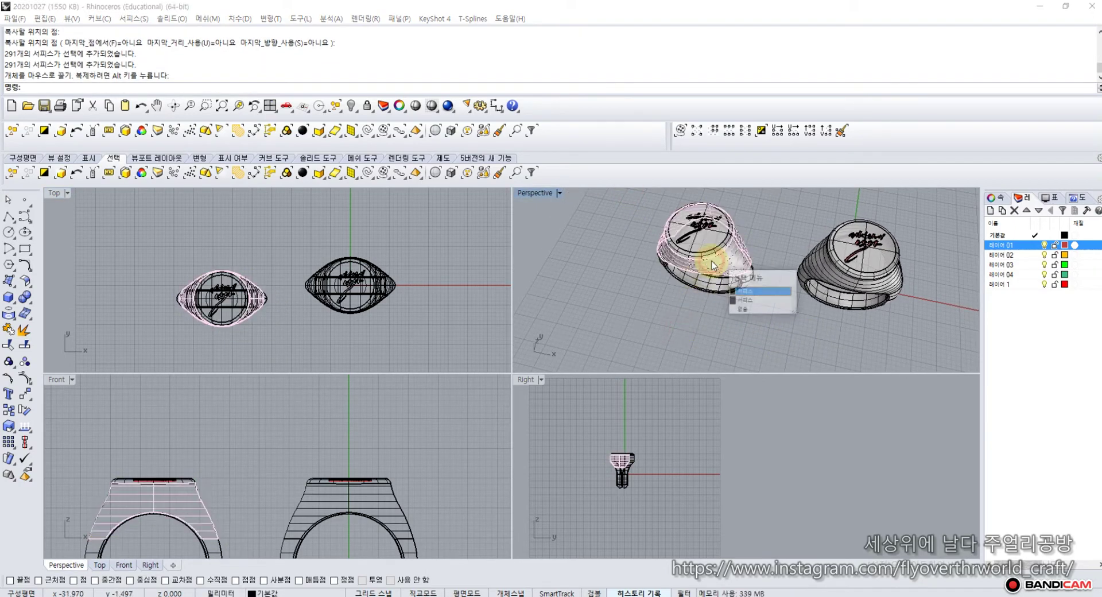
left_click(639, 298)
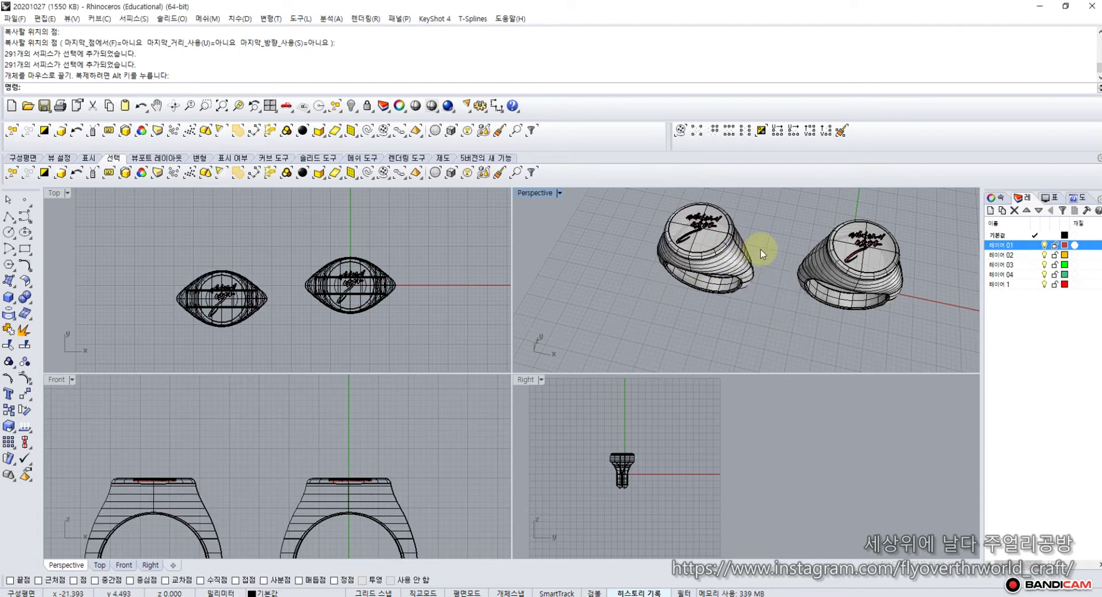
Step: Move the copied ring's surfaces, except its outer side surface, to layer 레이어 03
right_click_drag(673, 308, 692, 312, "shift")
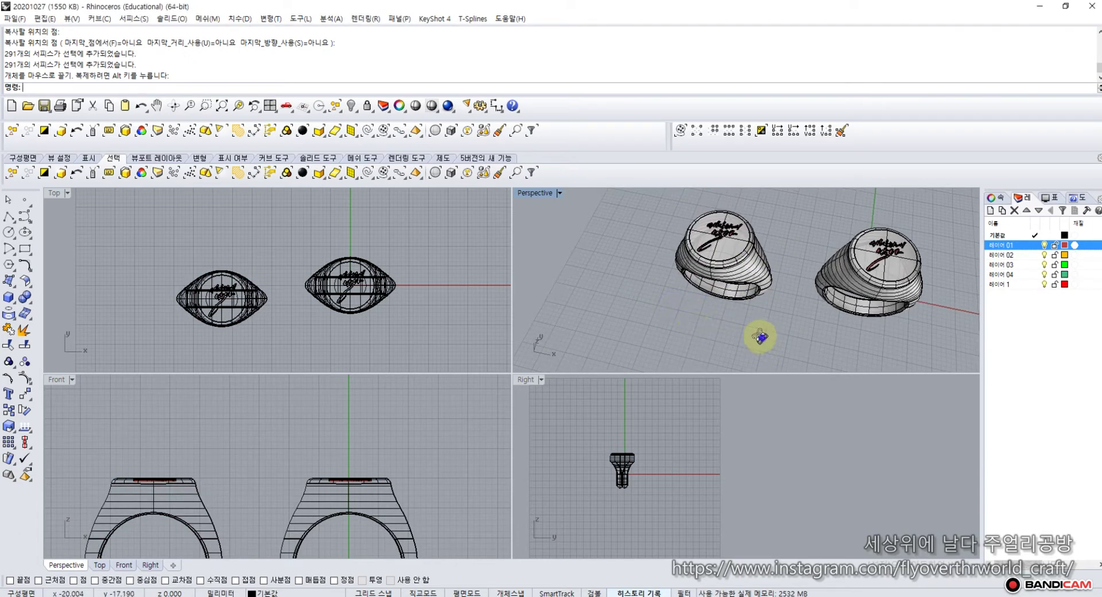
right_click_drag(760, 337, 741, 311)
left_click_drag(644, 195, 770, 329)
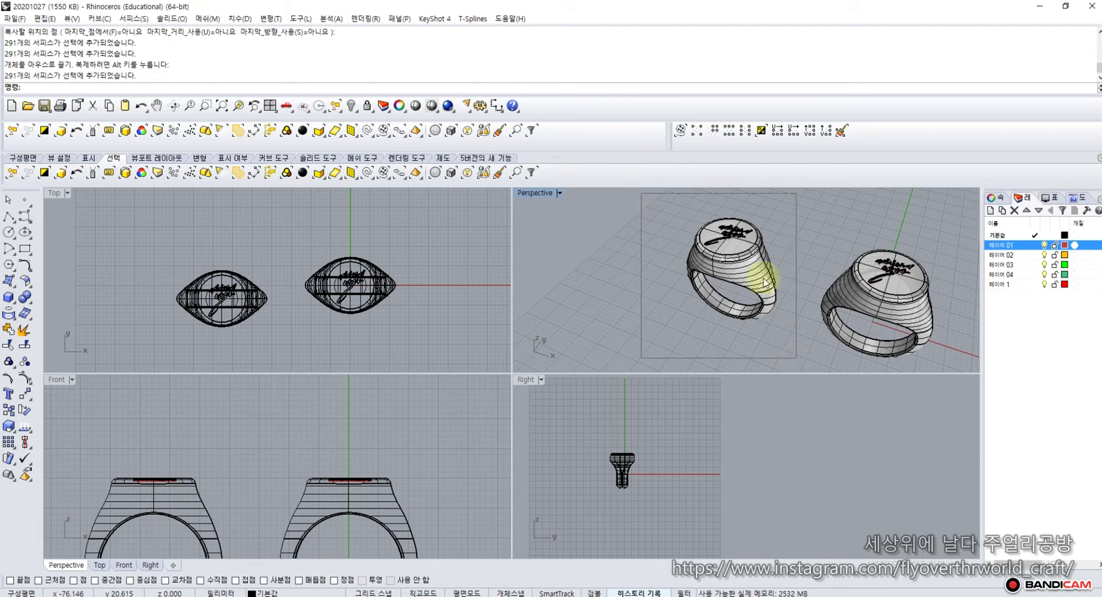
scroll(723, 242, "up", 6)
scroll(717, 262, "up", 5)
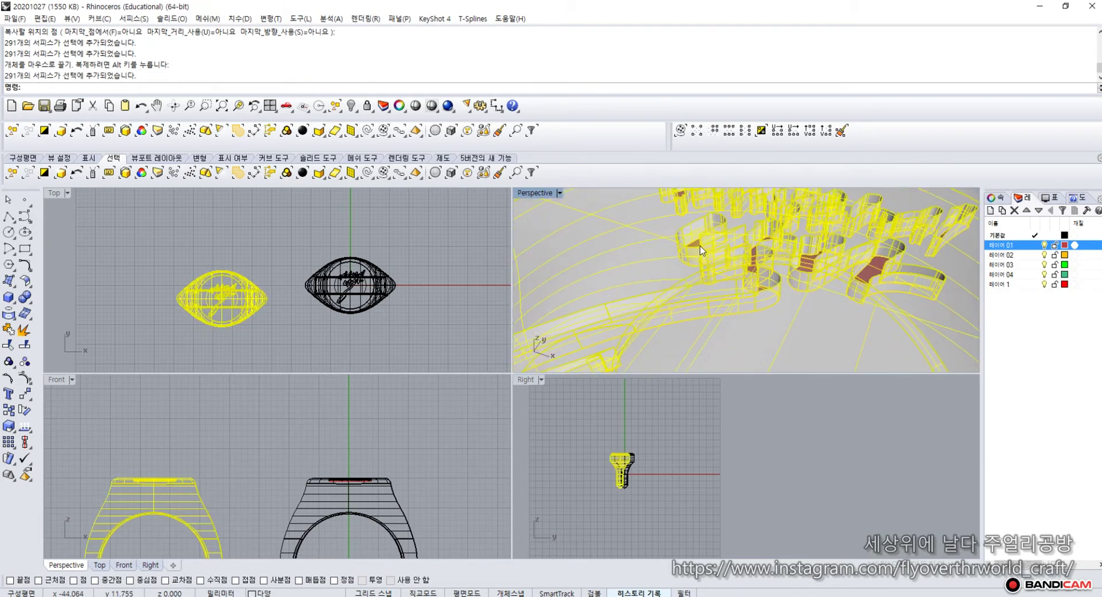
left_click(694, 245, "ctrl")
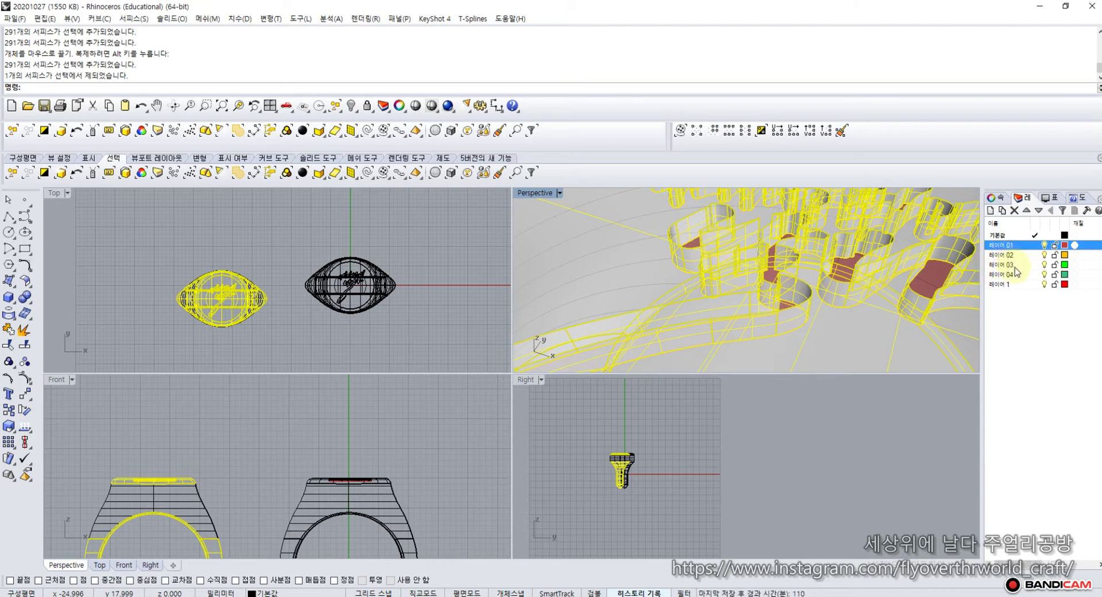
left_click(1012, 265)
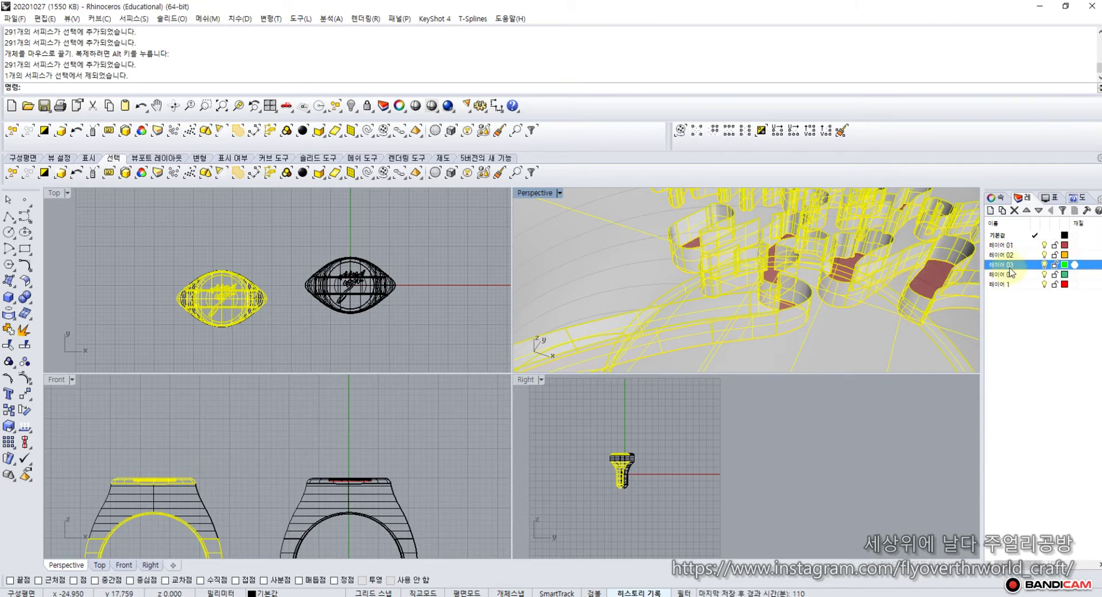
right_click(1013, 265)
left_click(1017, 464)
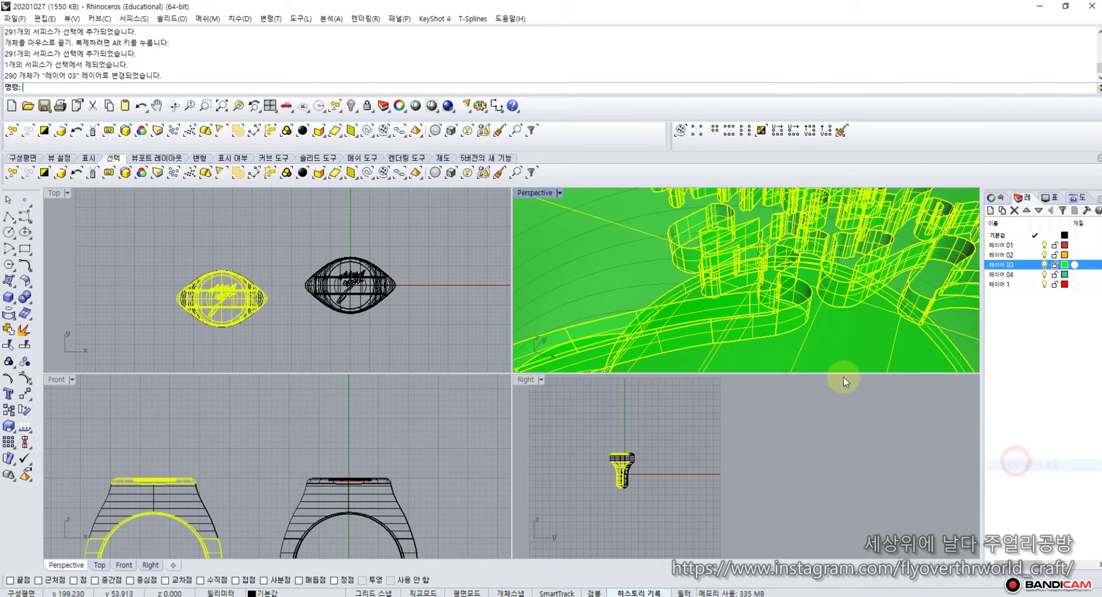
Step: Select the grouped letter floor faces on the copied ring and move them to layer 레이어 1
scroll(711, 320, "down", 5)
scroll(718, 322, "up", 3)
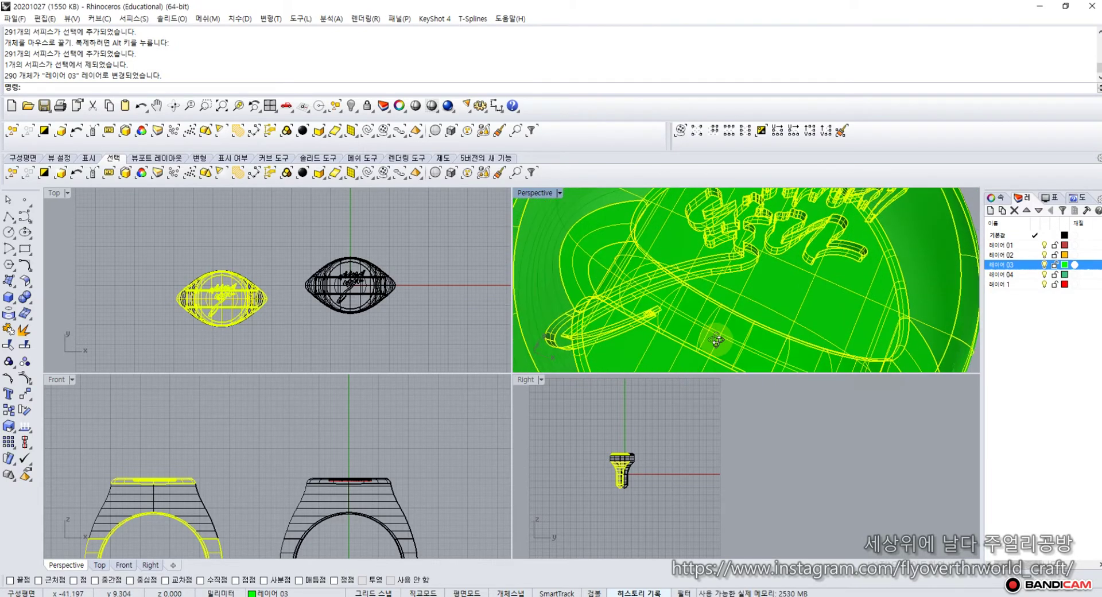
scroll(726, 270, "down", 4)
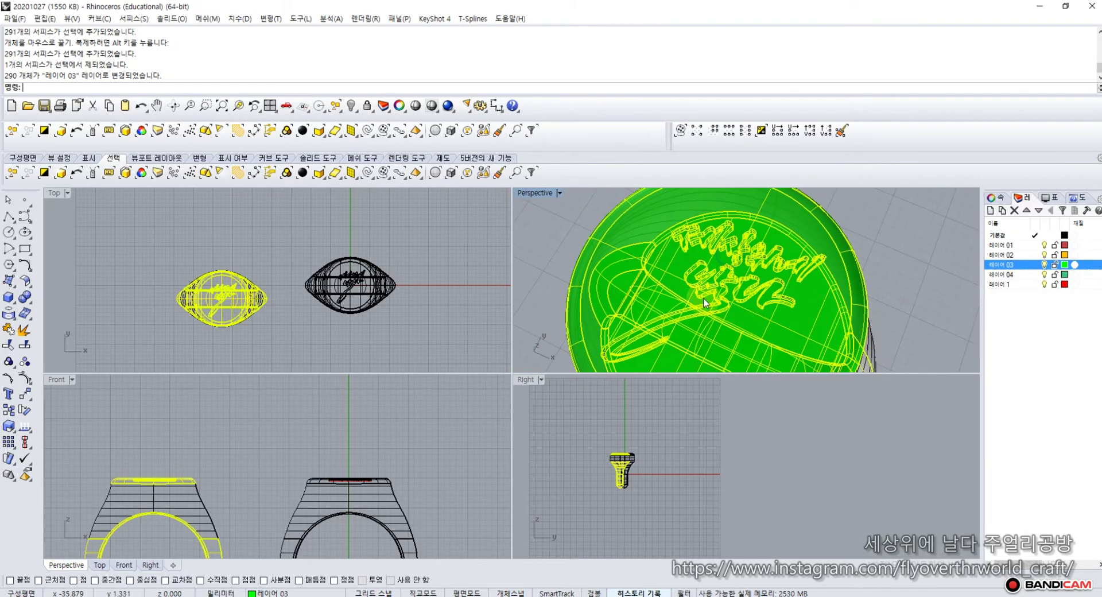
left_click(565, 221)
scroll(685, 236, "up", 4)
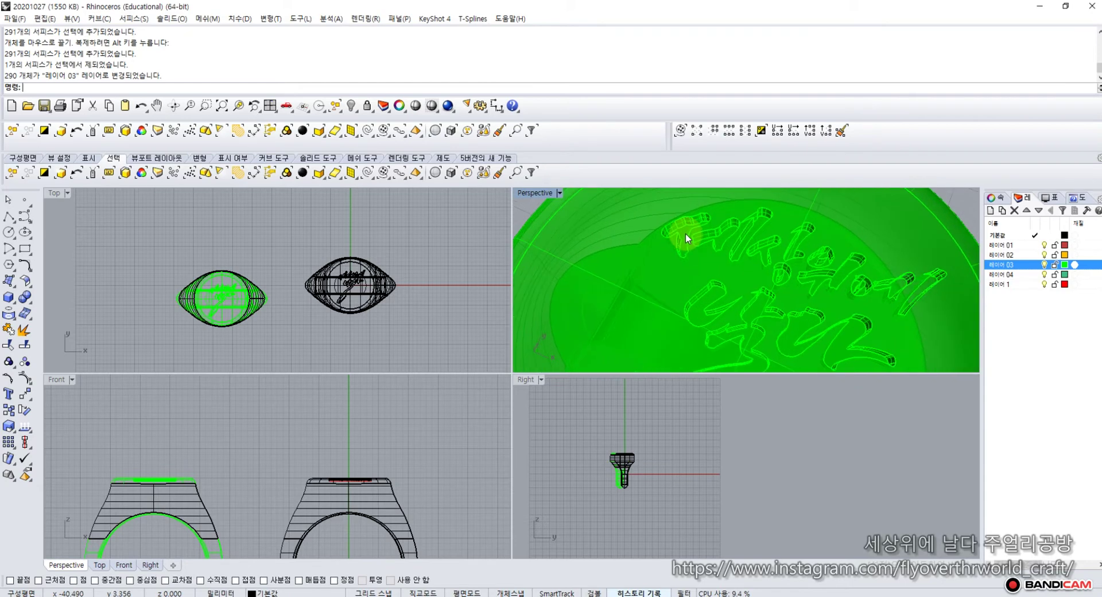
left_click(685, 235)
left_click(686, 233)
left_click(685, 235)
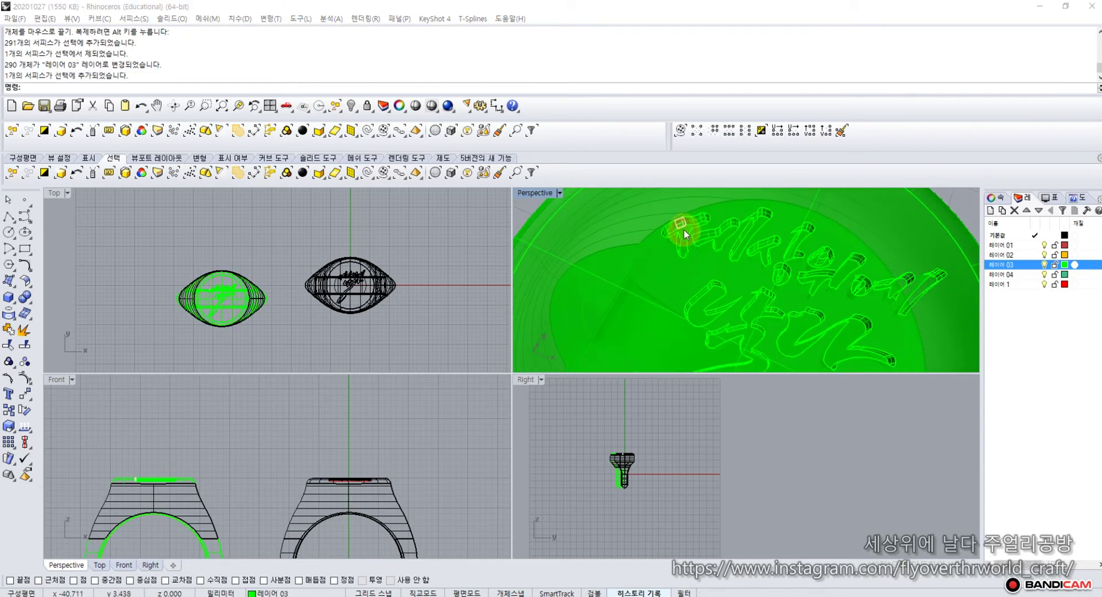
left_click(744, 281)
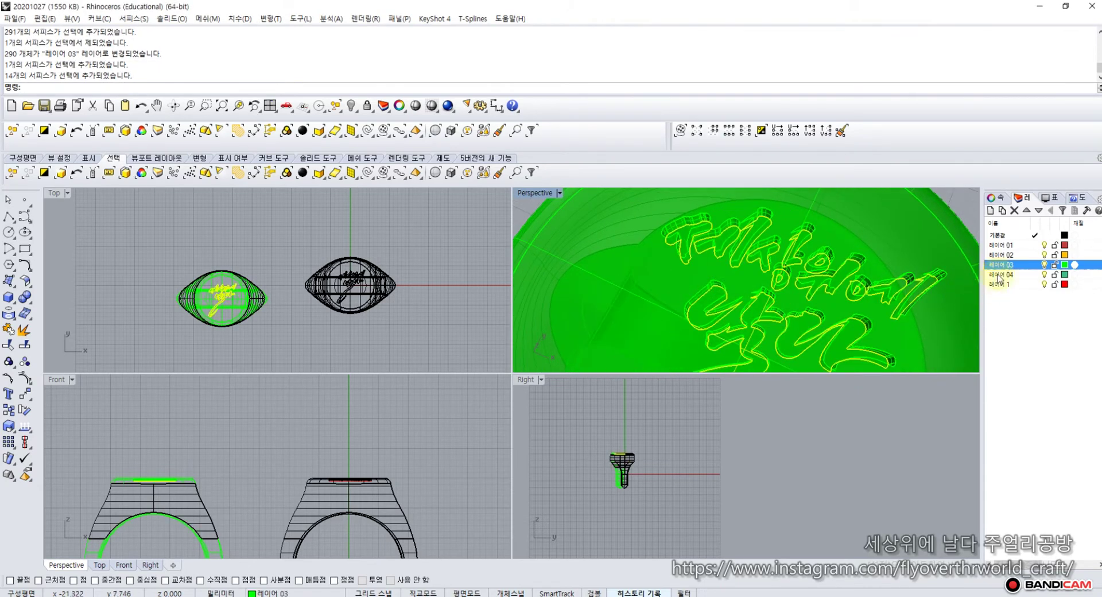
left_click(1009, 255)
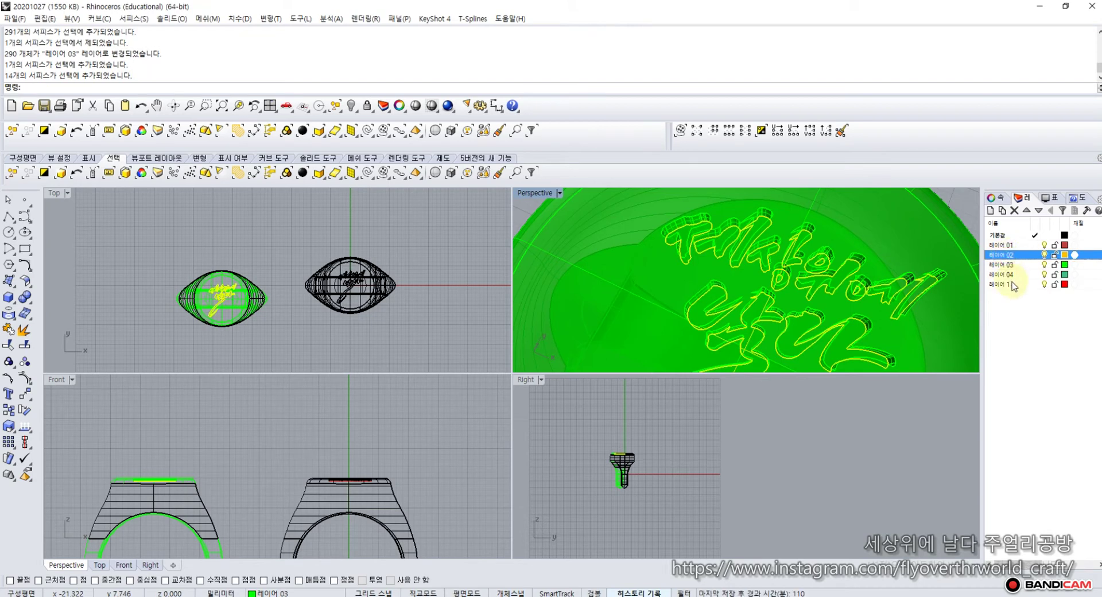
right_click(1013, 286)
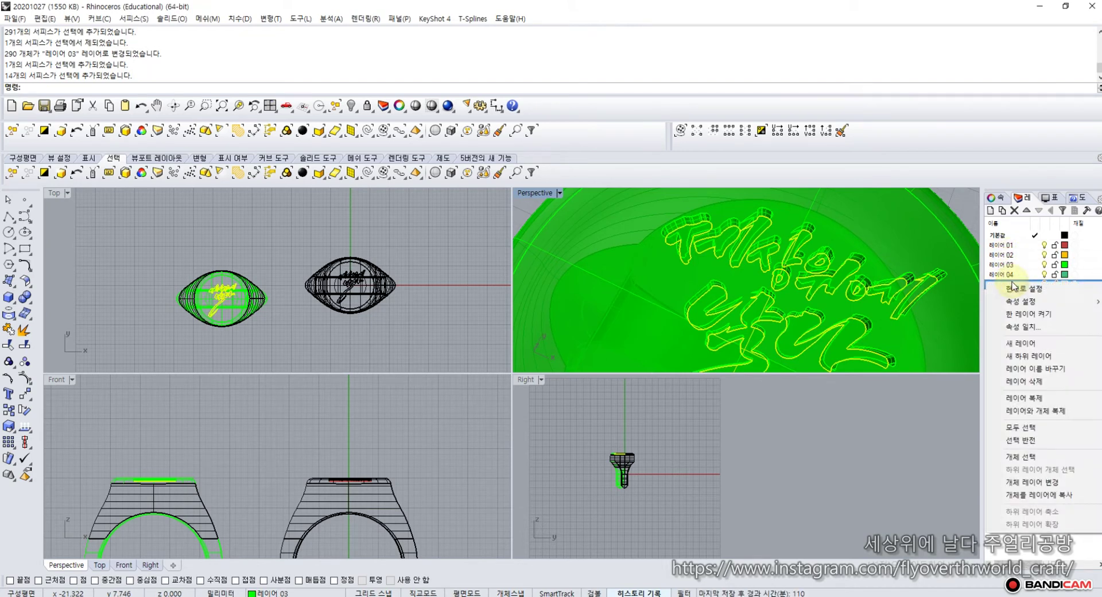
left_click(1024, 485)
Step: Move the copied ring's remaining outer side surface to layer 레이어 03
scroll(469, 270, "down", 3)
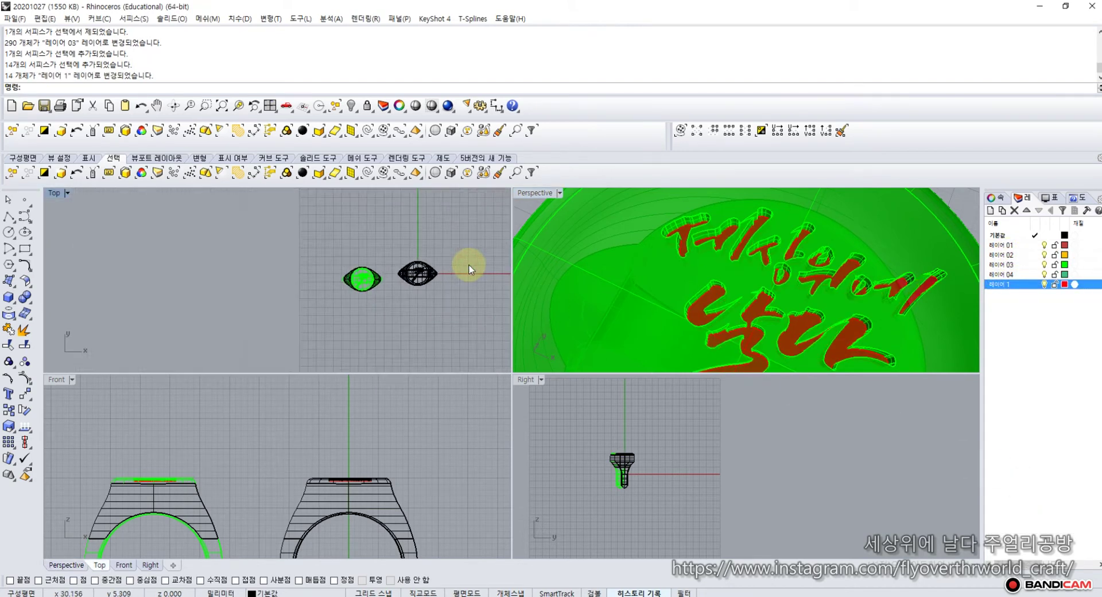
scroll(589, 294, "down", 5)
right_click_drag(712, 323, 667, 274)
left_click(667, 247)
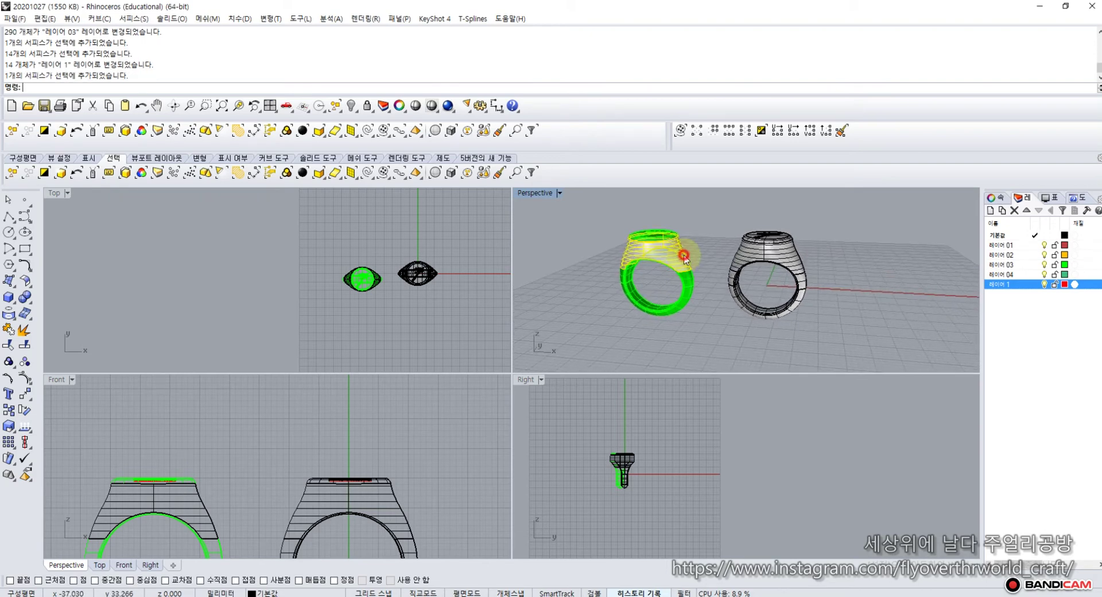
left_click(1014, 266)
right_click(1013, 265)
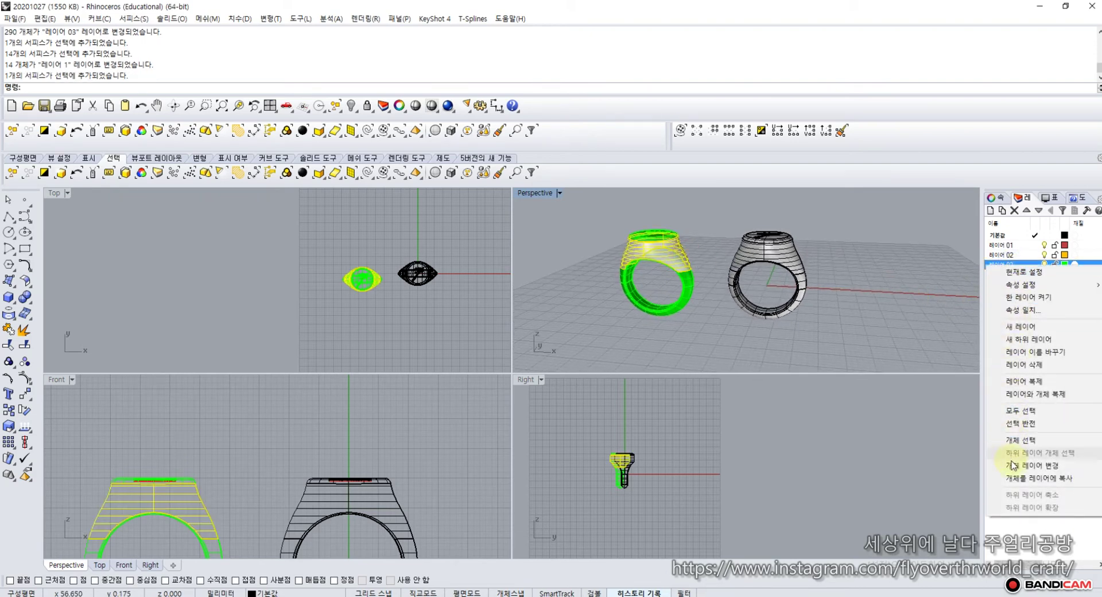
left_click(1012, 466)
Step: Move the two inner finger-hole surfaces of the original ring to layer 레이어 04 and clear the selection
right_click_drag(718, 315, 667, 294)
scroll(635, 300, "up", 5)
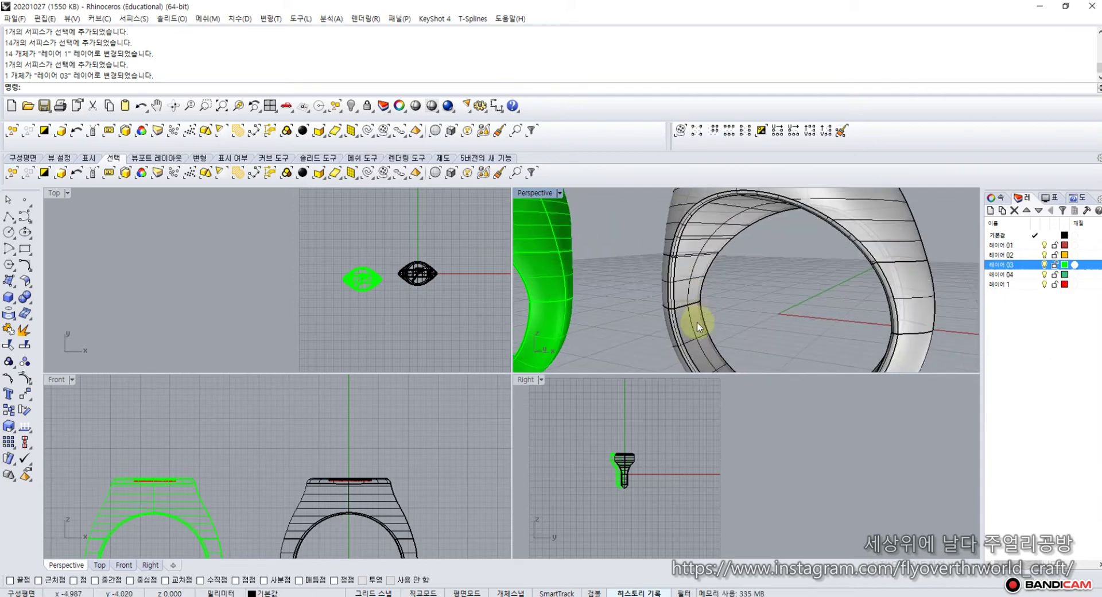
left_click(697, 343)
left_click(688, 290)
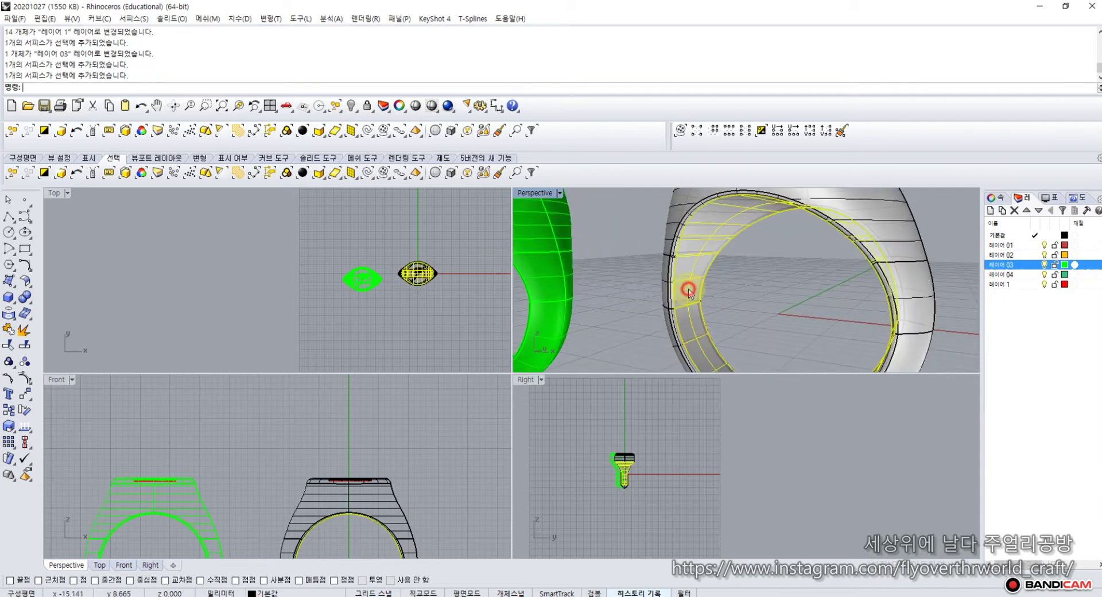
right_click_drag(729, 302, 721, 330)
scroll(722, 330, "down", 5)
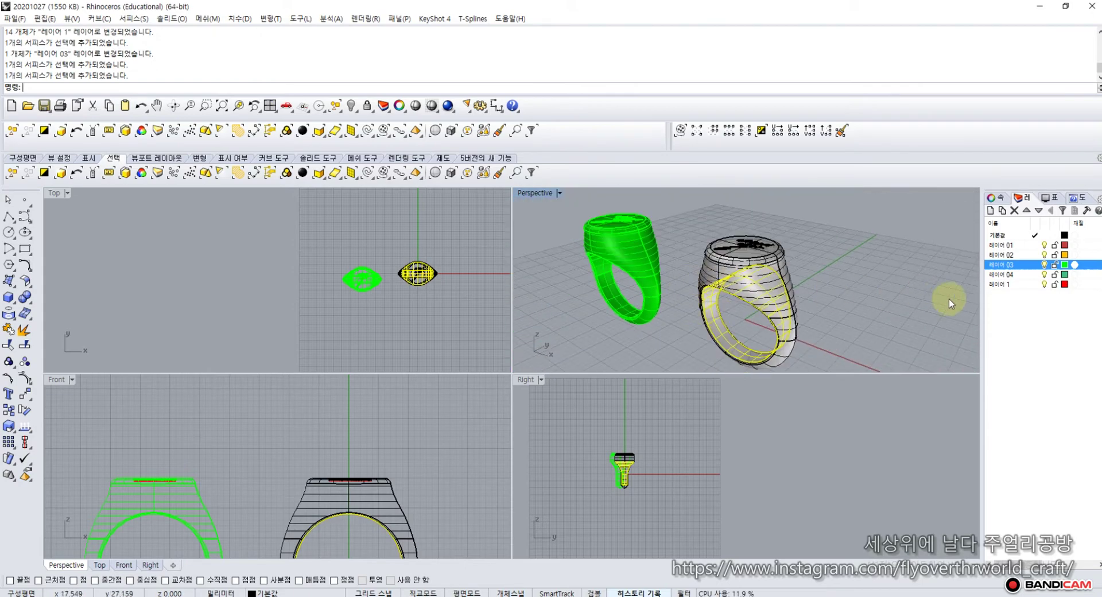
left_click(1016, 274)
right_click(1018, 278)
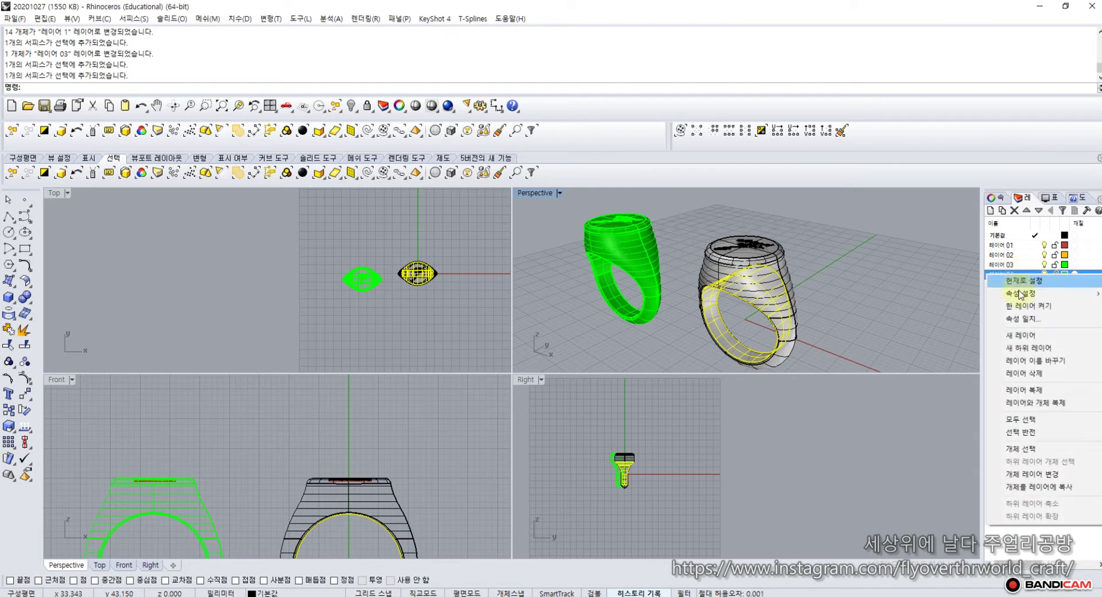
left_click(1033, 468)
left_click(861, 293)
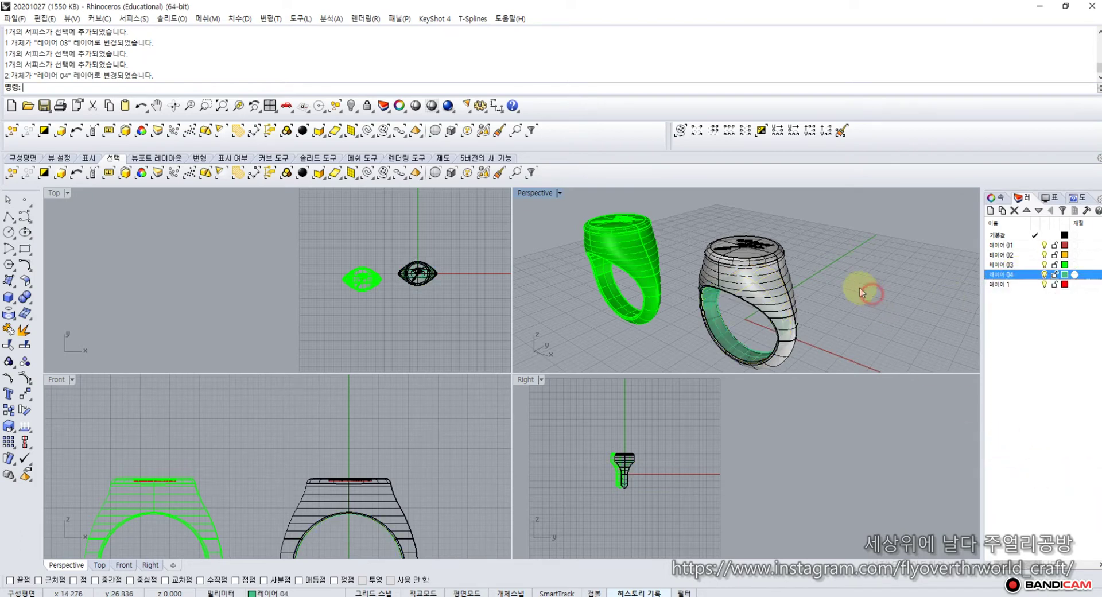
right_click_drag(856, 277, 908, 317)
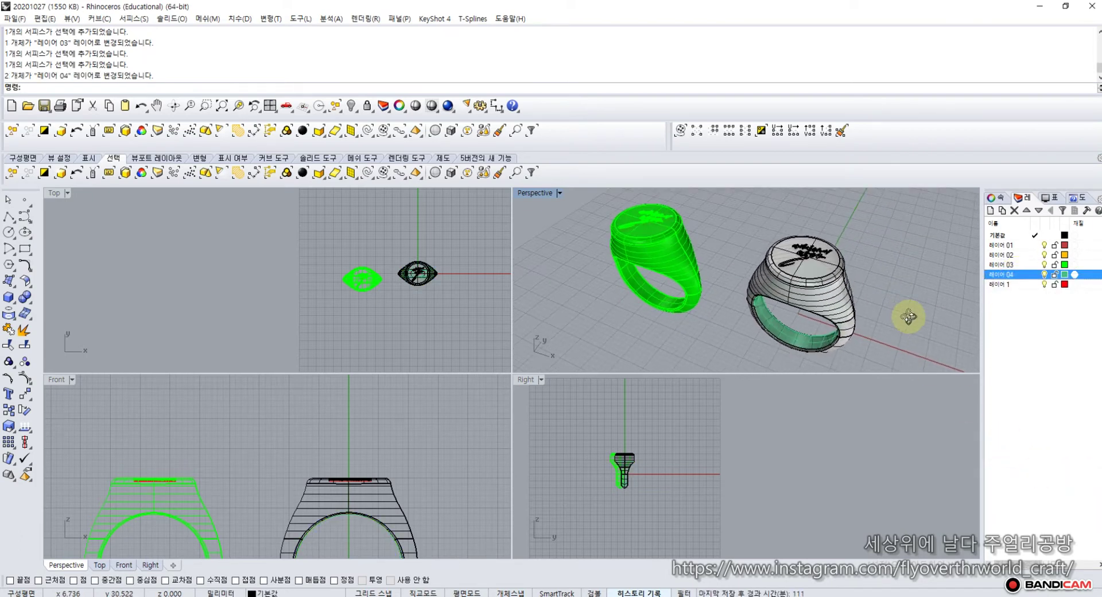
scroll(703, 267, "down", 4)
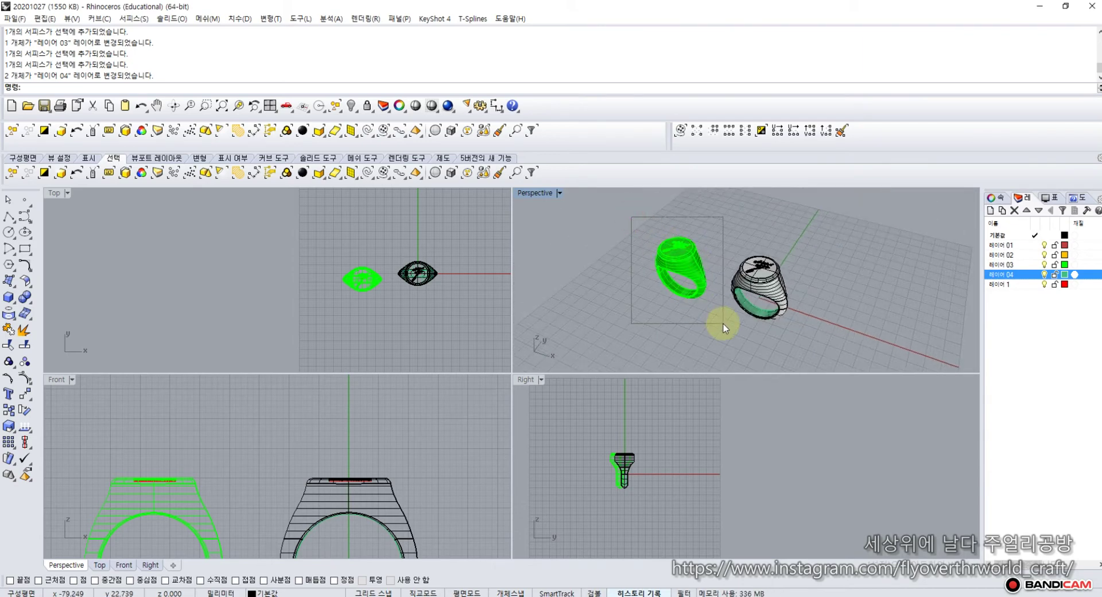
left_click_drag(724, 324, 720, 322)
left_click(615, 270)
mouse_move(615, 267)
right_mouse_down()
mouse_move(661, 272)
mouse_move(620, 279)
right_mouse_up()
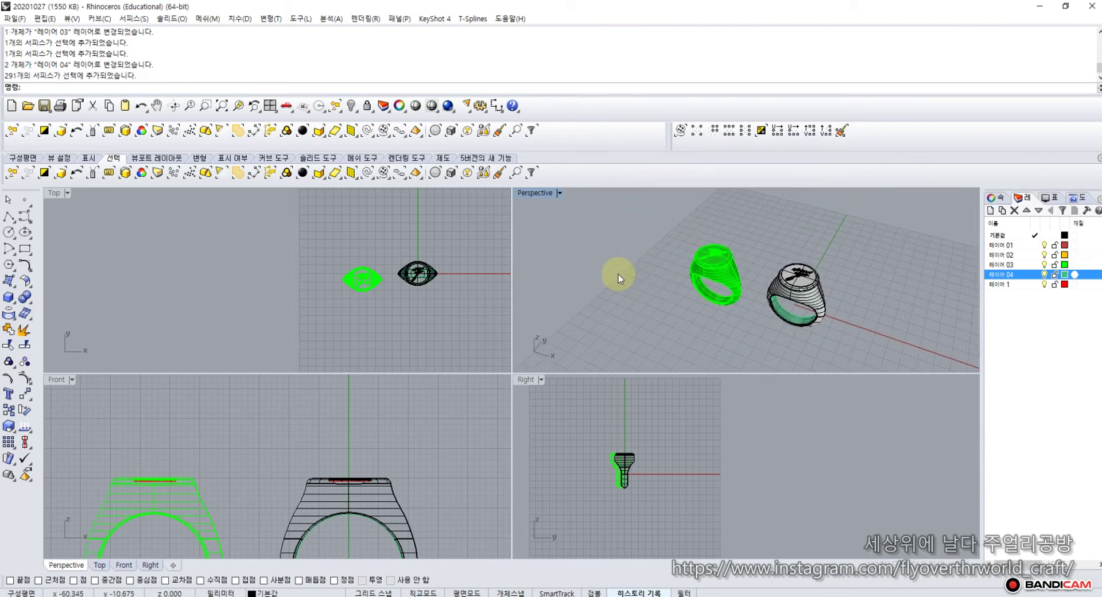
Step: Save the ring model as a new file named 20201027-1
left_click(12, 19)
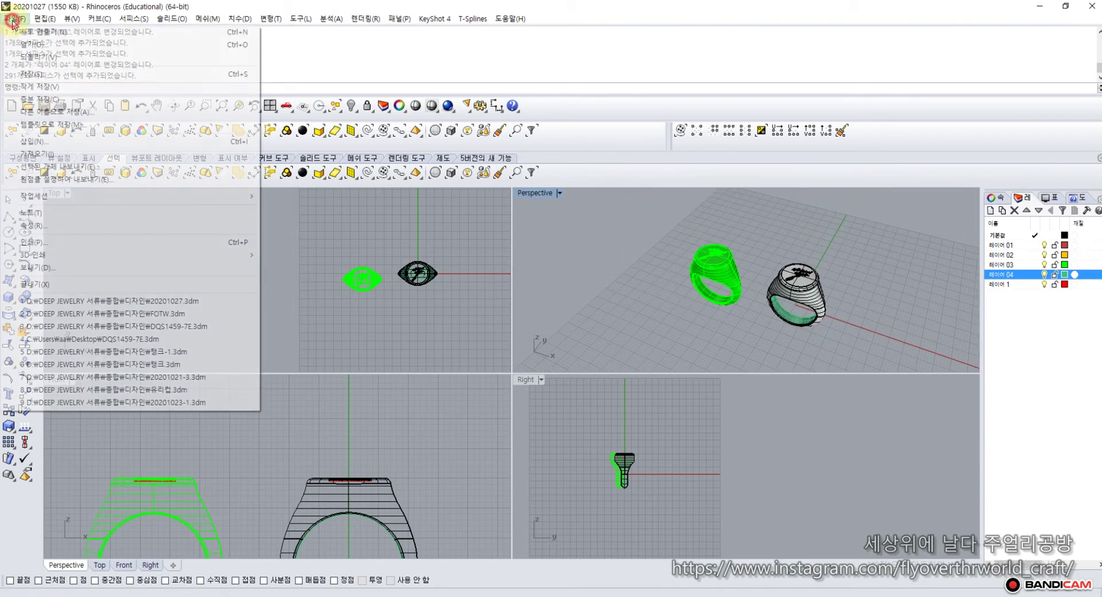
left_click(43, 109)
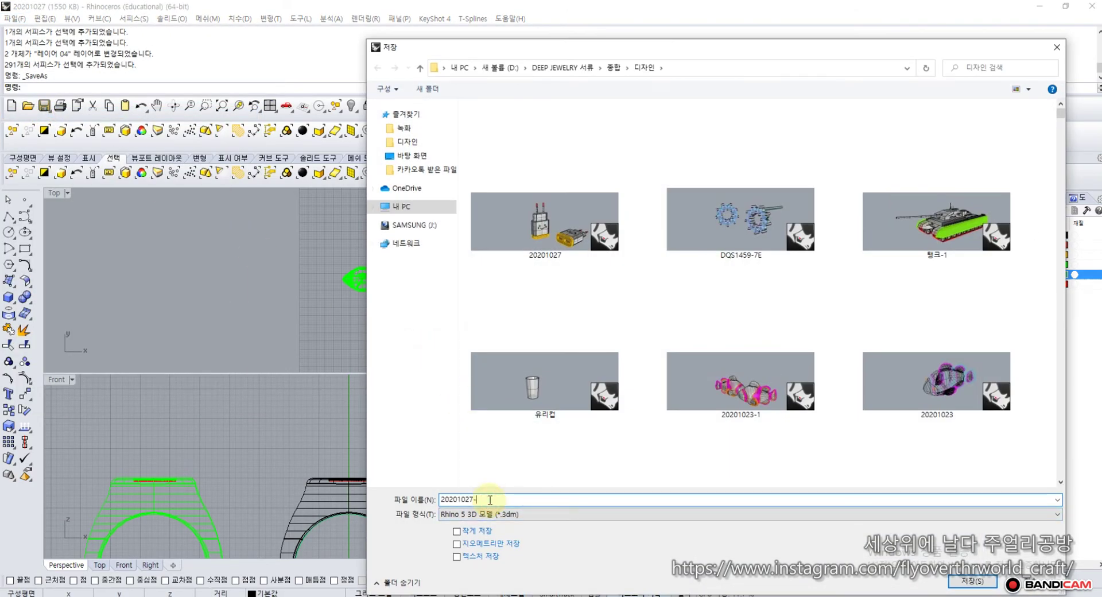
key("Return")
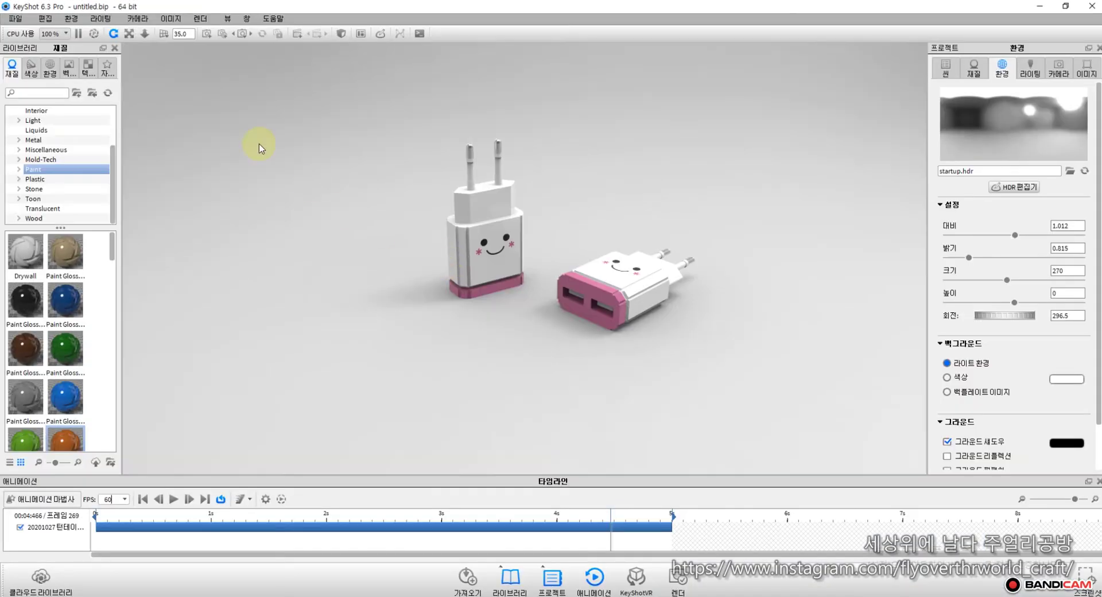
Step: Switch to KeyShot and start a new scene, discarding the changes to the open charger scene
left_click(17, 19)
left_click(26, 32)
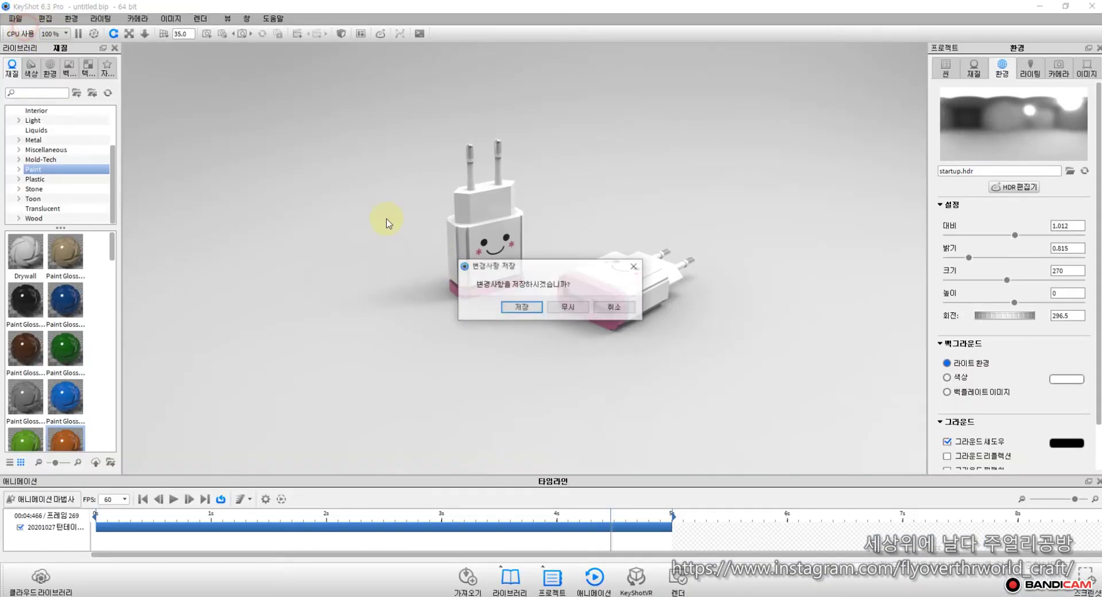
left_click(575, 308)
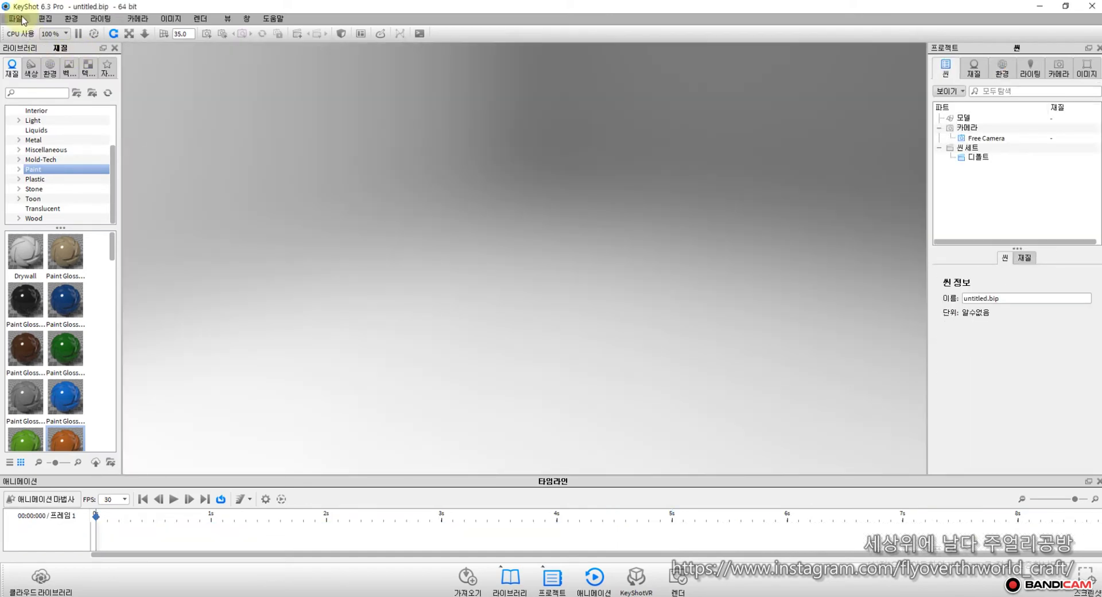
Step: Import the 20201027-1 ring model into the empty scene
left_click(18, 19)
left_click(26, 59)
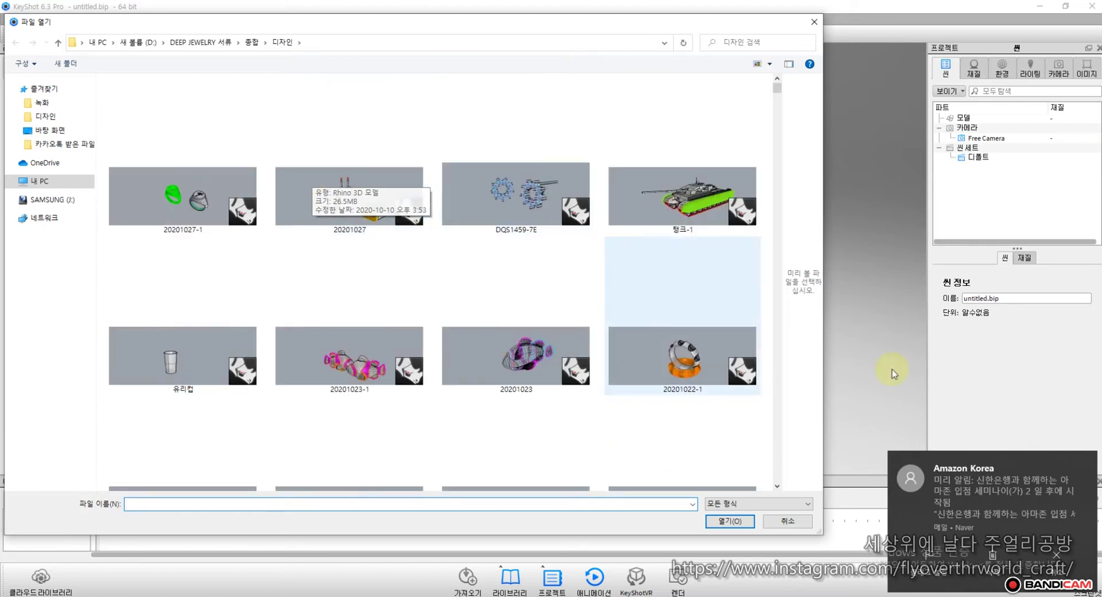
left_click(242, 214)
left_click(743, 522)
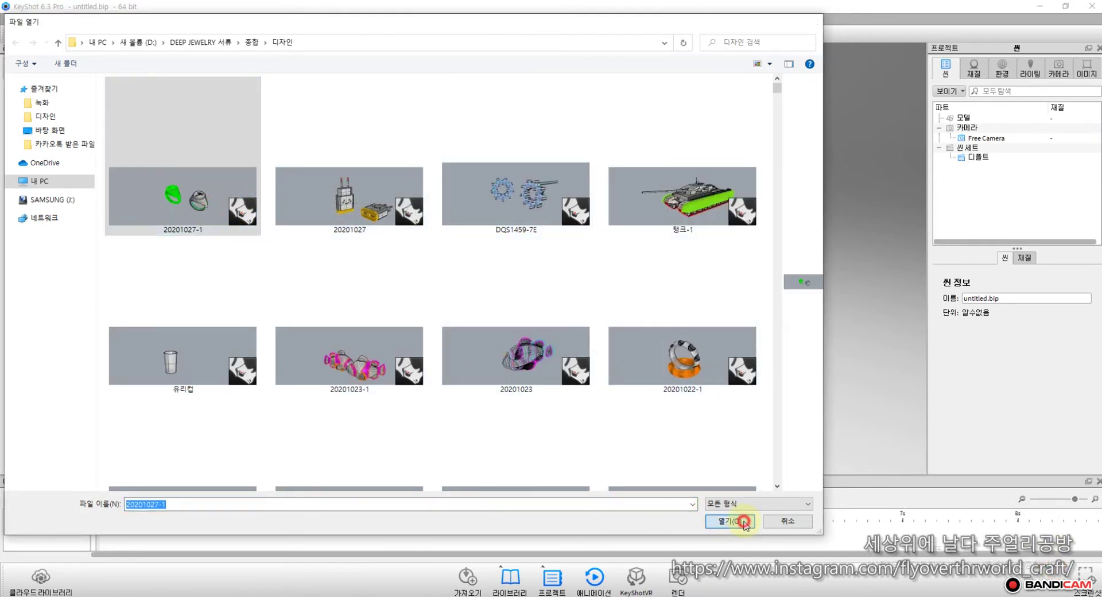
left_click(589, 388)
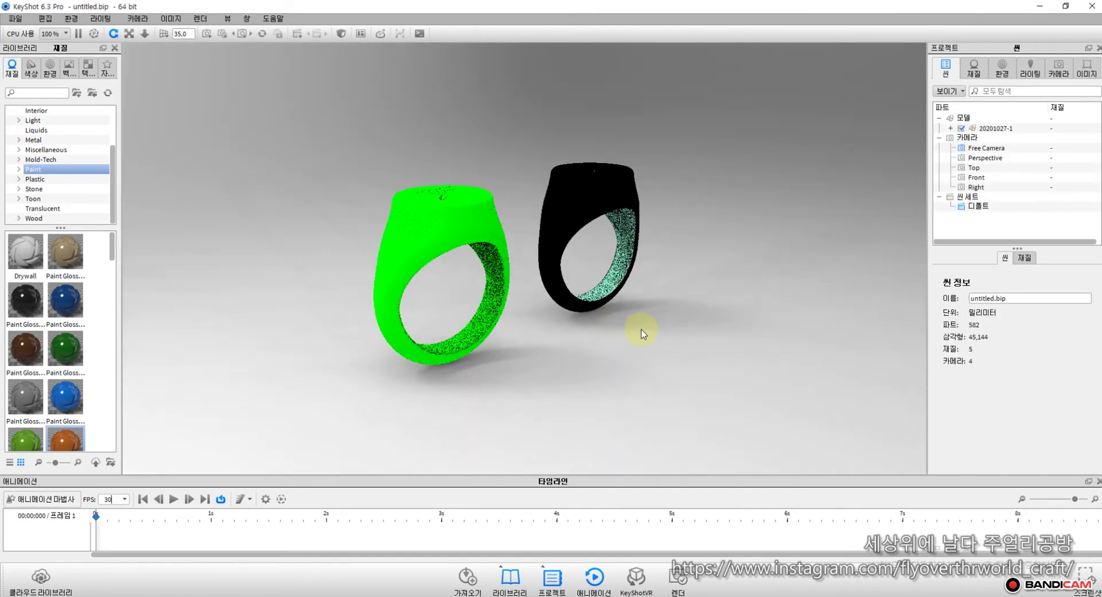
Step: Apply the Gold 24k metal material to the outer surfaces of the black original ring
left_click(642, 329)
mouse_move(517, 340)
left_mouse_down()
mouse_move(332, 413)
mouse_move(363, 296)
mouse_move(356, 361)
left_mouse_up()
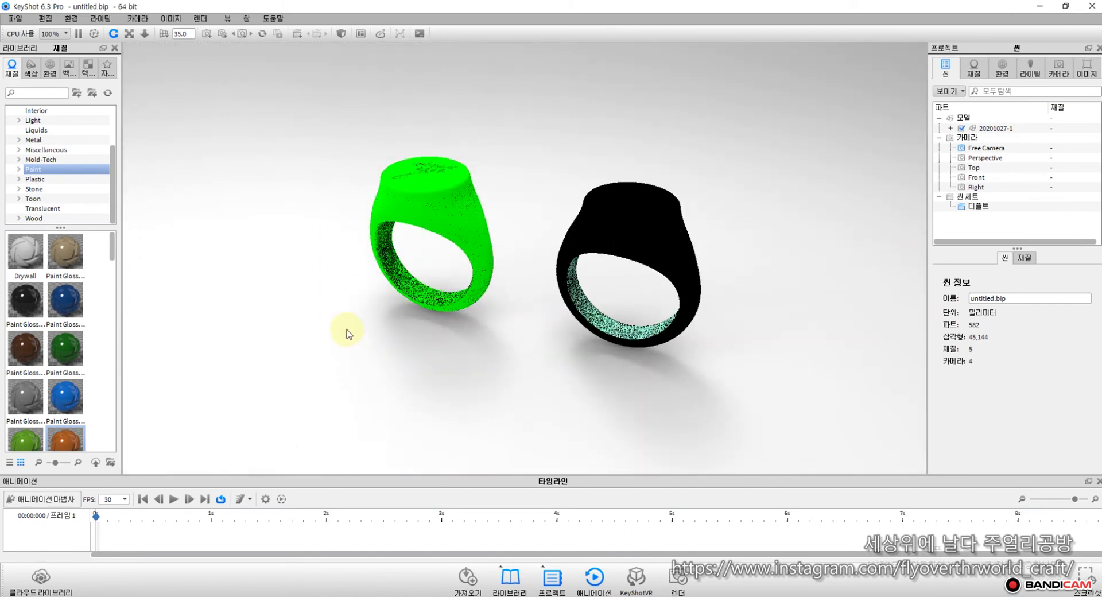
left_click(63, 139)
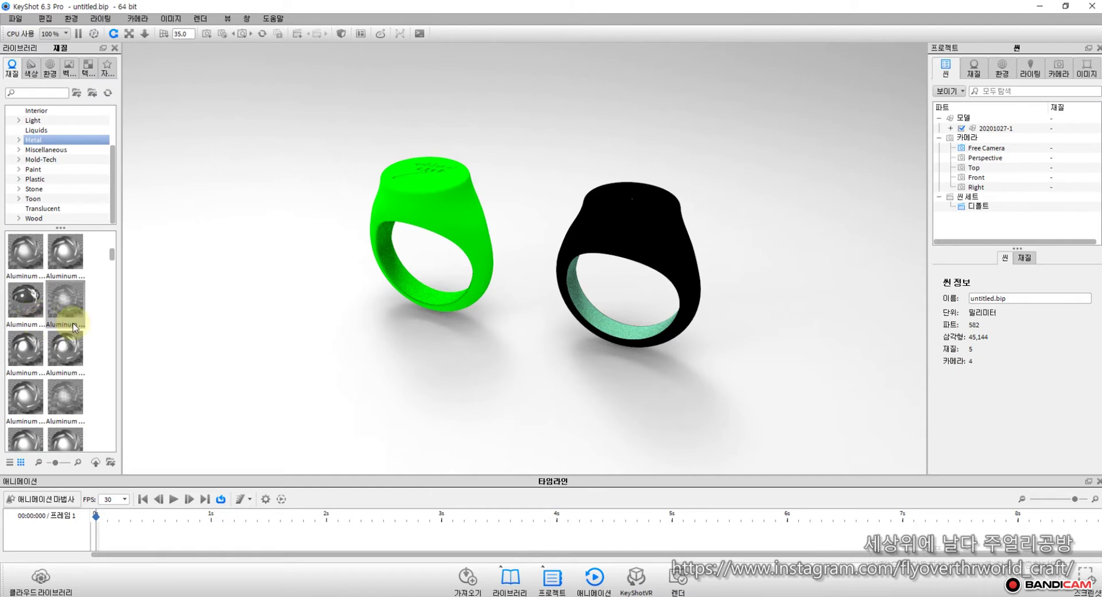
scroll(76, 330, "down", 10)
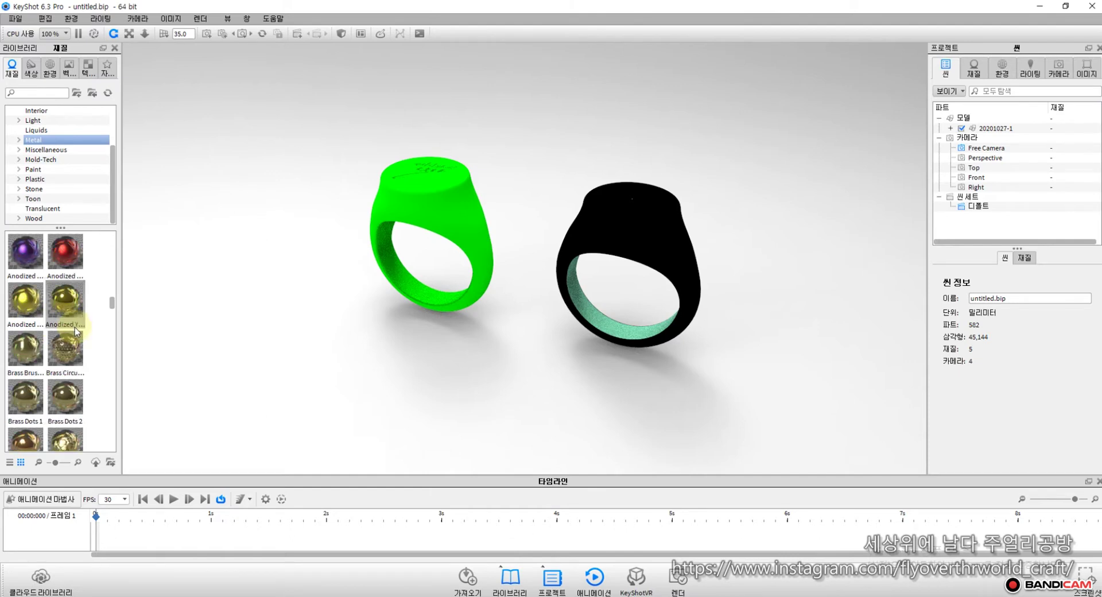
scroll(76, 330, "down", 5)
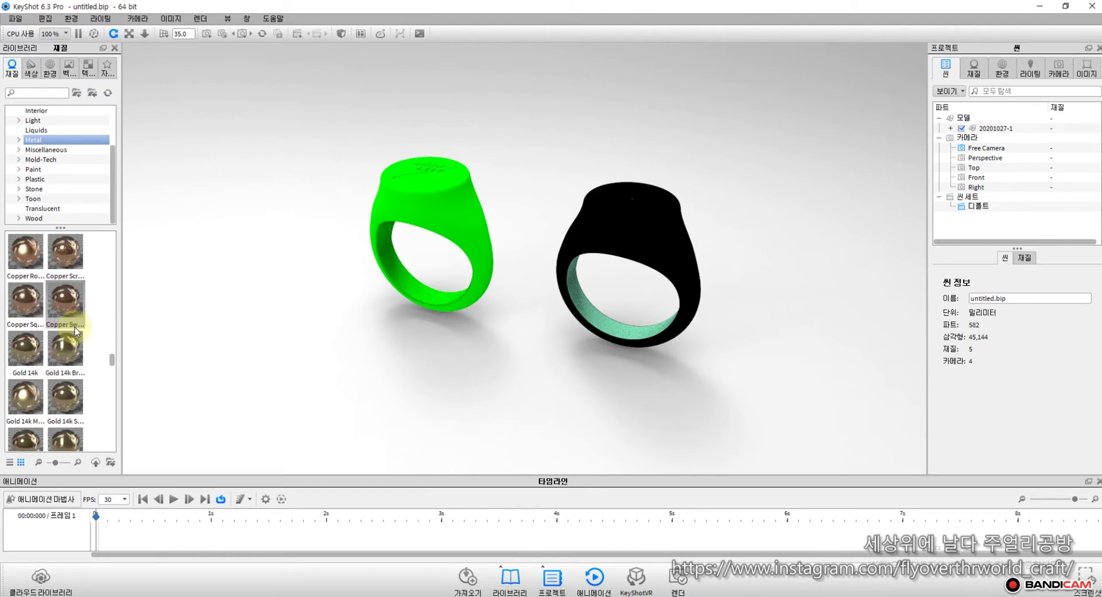
scroll(76, 330, "down", 5)
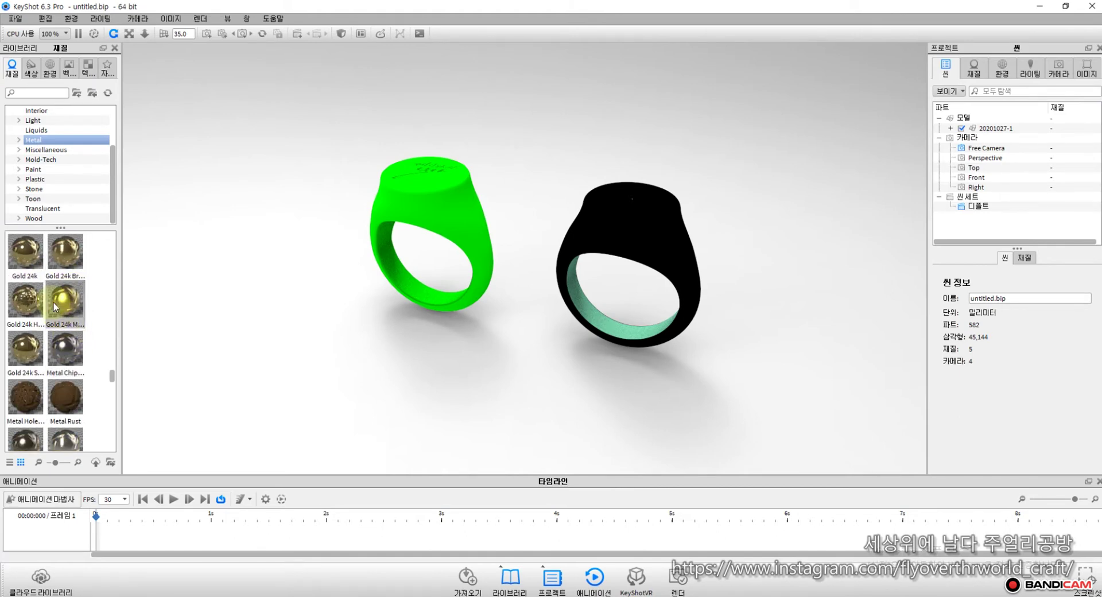
left_click(30, 251)
left_click_drag(31, 251, 616, 235)
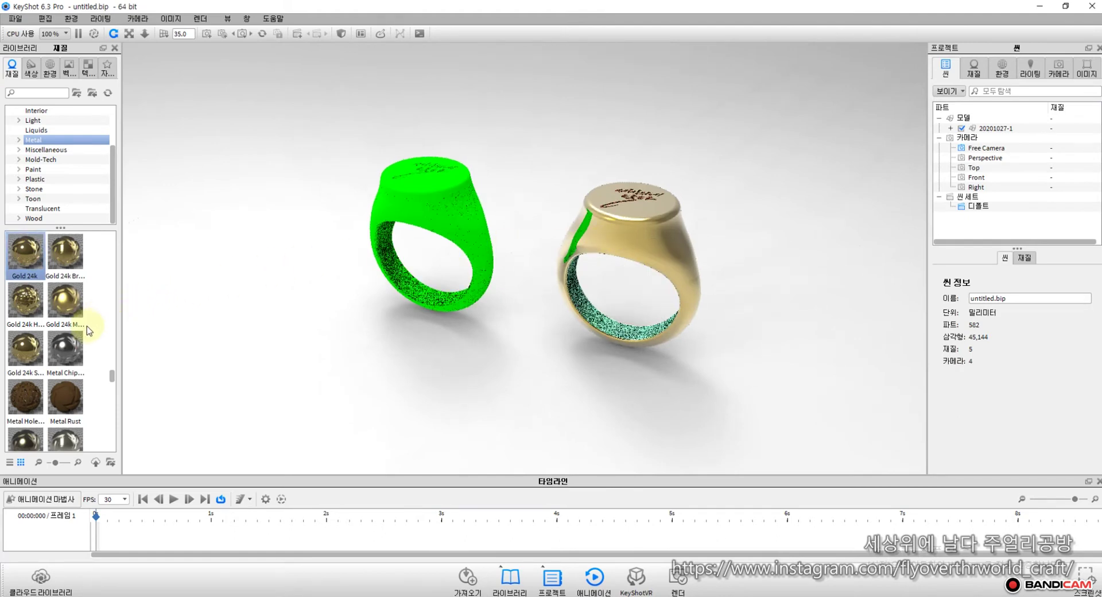
Step: Give the gold ring's inner finger-hole surface a metal finish, settling on Chrome Knurled
left_click_drag(74, 351, 612, 330)
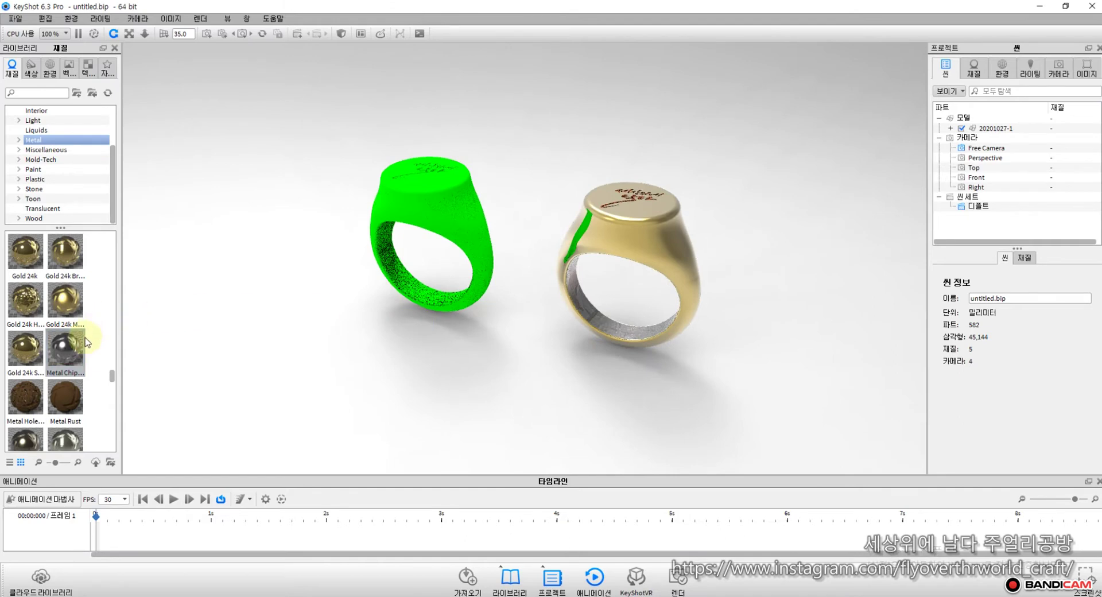
scroll(86, 342, "up", 5)
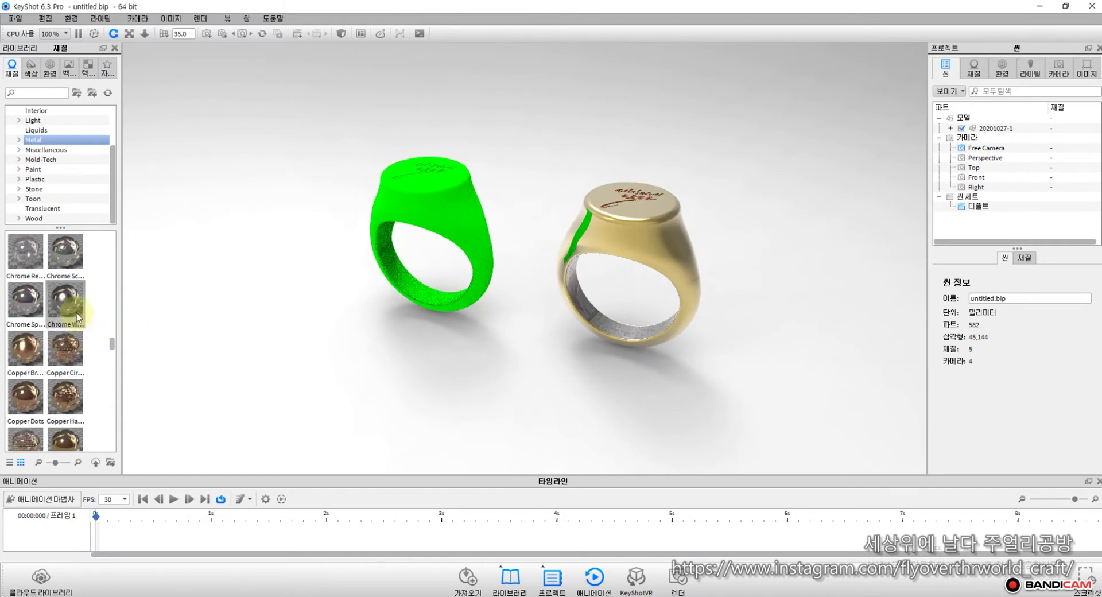
scroll(79, 321, "up", 3)
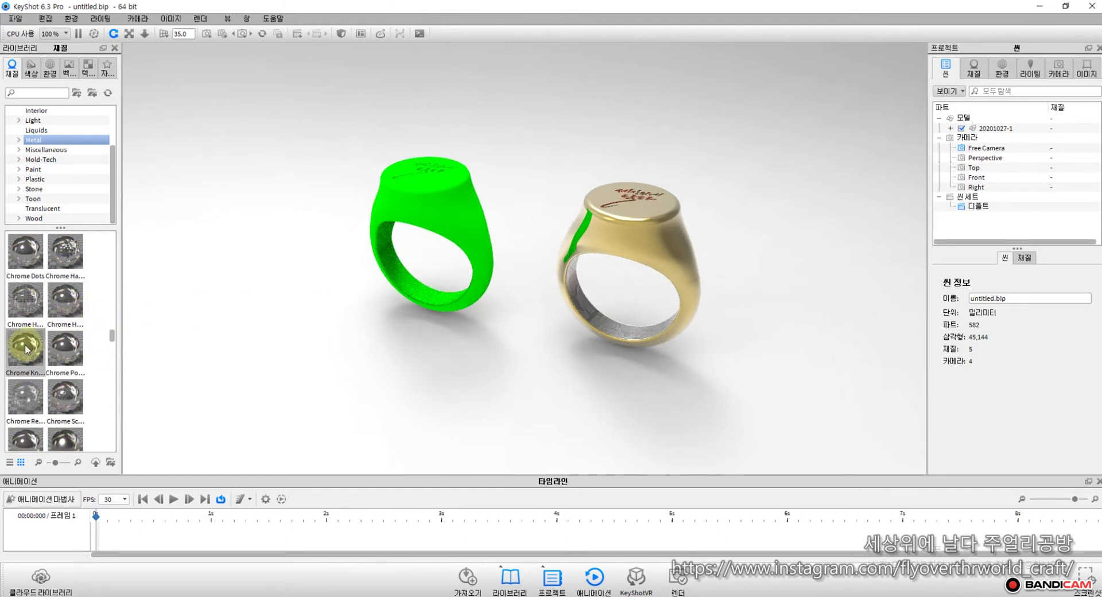
left_click_drag(26, 344, 563, 256)
Step: Apply the Chrome Dots material to the engraved lettering on the gold ring's top
scroll(563, 256, "down", 5)
scroll(572, 263, "up", 4)
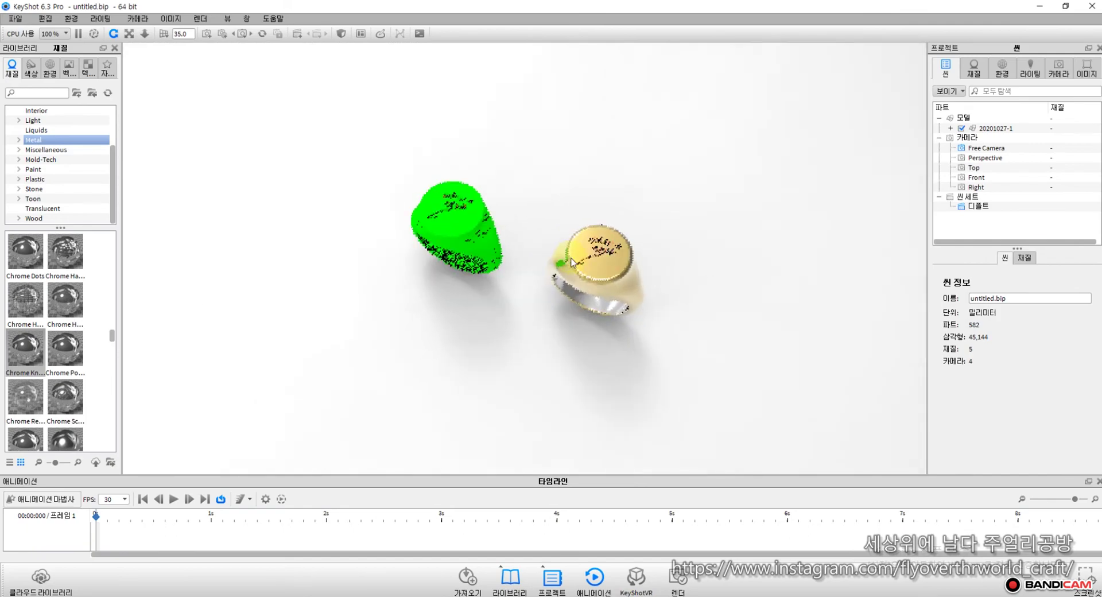
scroll(572, 263, "up", 6)
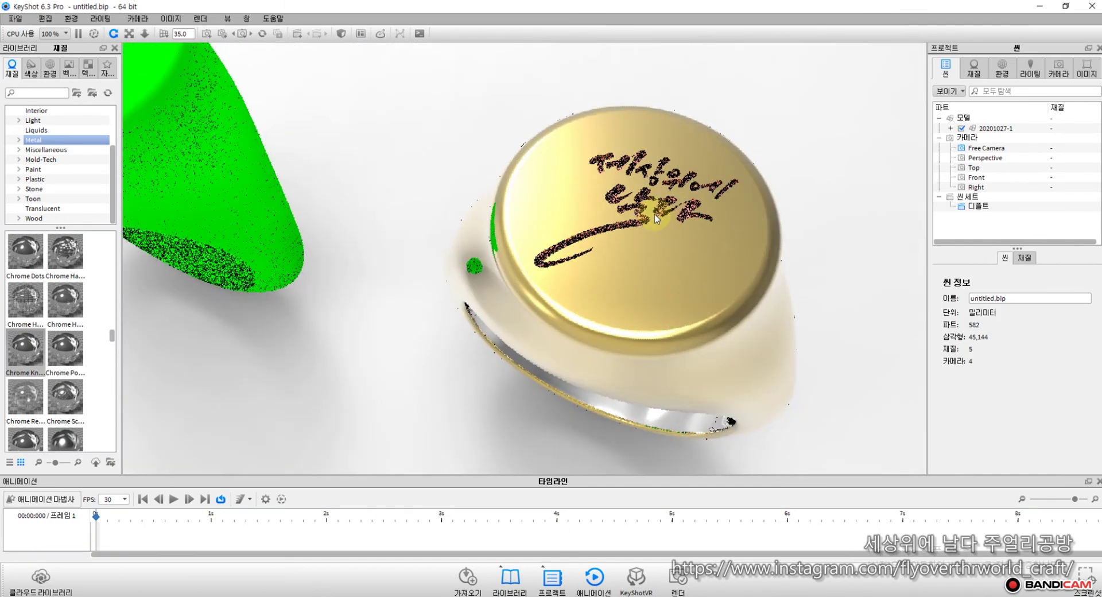
left_click_drag(656, 219, 594, 238)
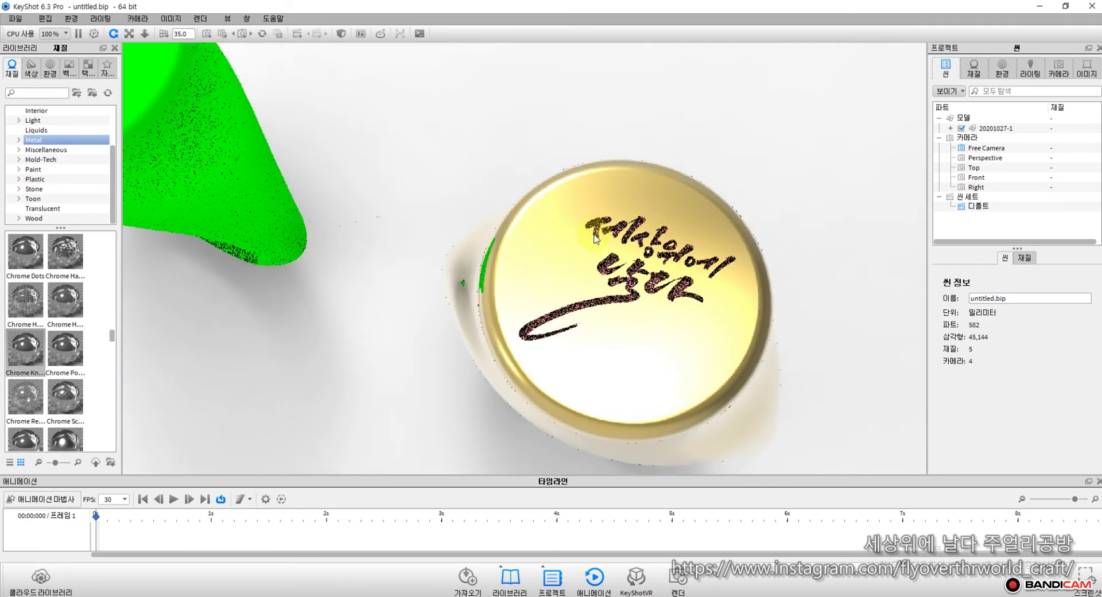
left_click_drag(26, 251, 634, 235)
mouse_move(403, 382)
left_mouse_down()
mouse_move(423, 320)
mouse_move(423, 381)
left_mouse_up()
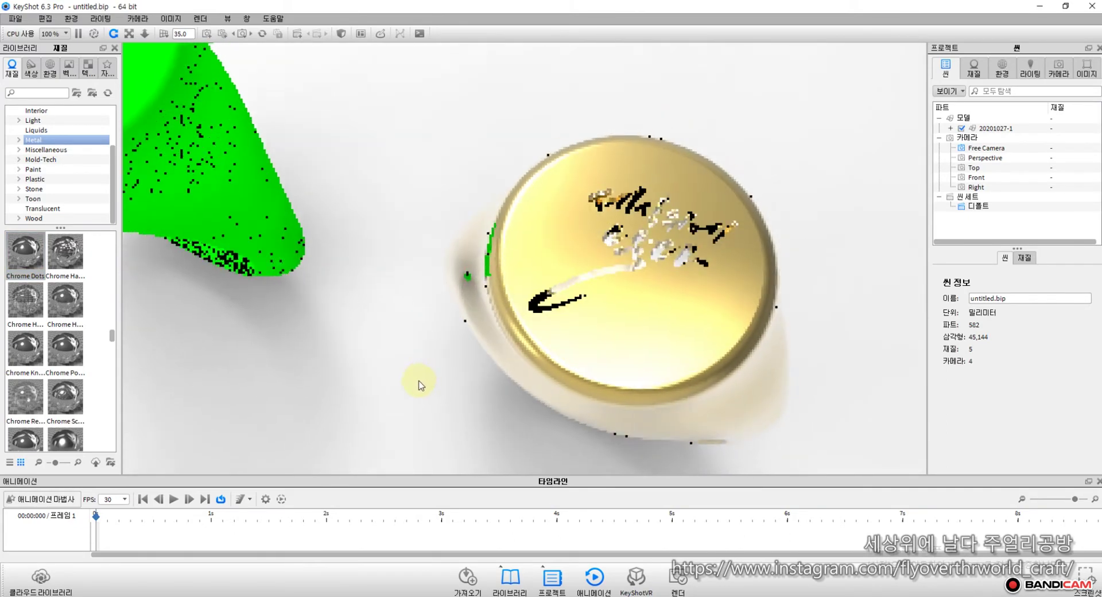
Step: Apply the dark green rusty paint material to the engraved lettering on the gold ring
left_click(32, 169)
mouse_move(65, 375)
left_mouse_down()
mouse_move(502, 325)
mouse_move(548, 299)
left_mouse_up()
left_click_drag(379, 386, 364, 320)
scroll(369, 320, "up", 3)
scroll(367, 326, "down", 1)
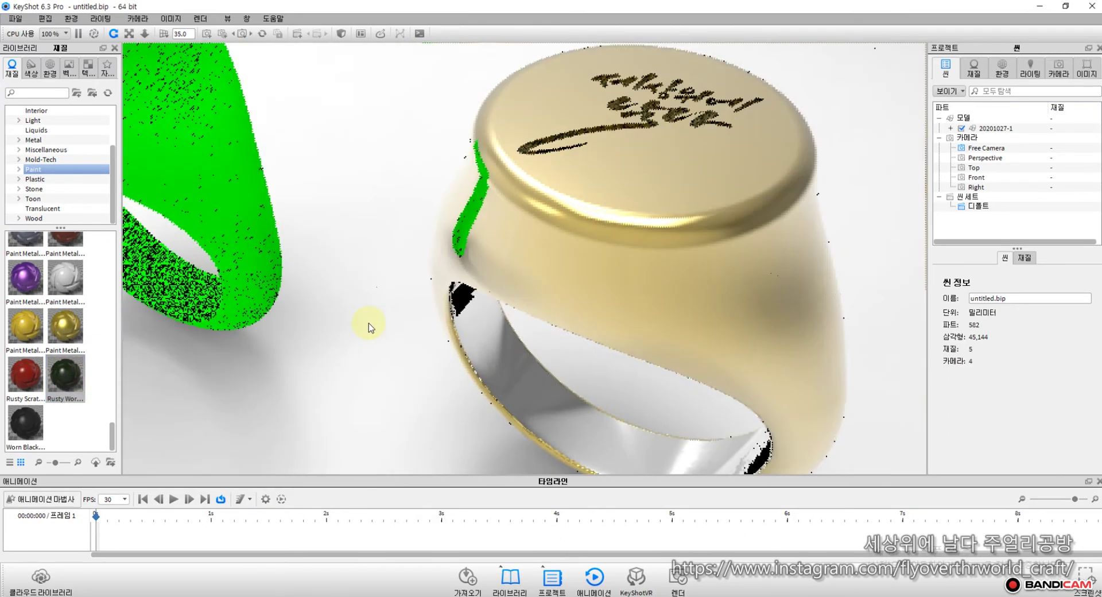
scroll(369, 324, "down", 5)
left_click_drag(359, 322, 463, 357)
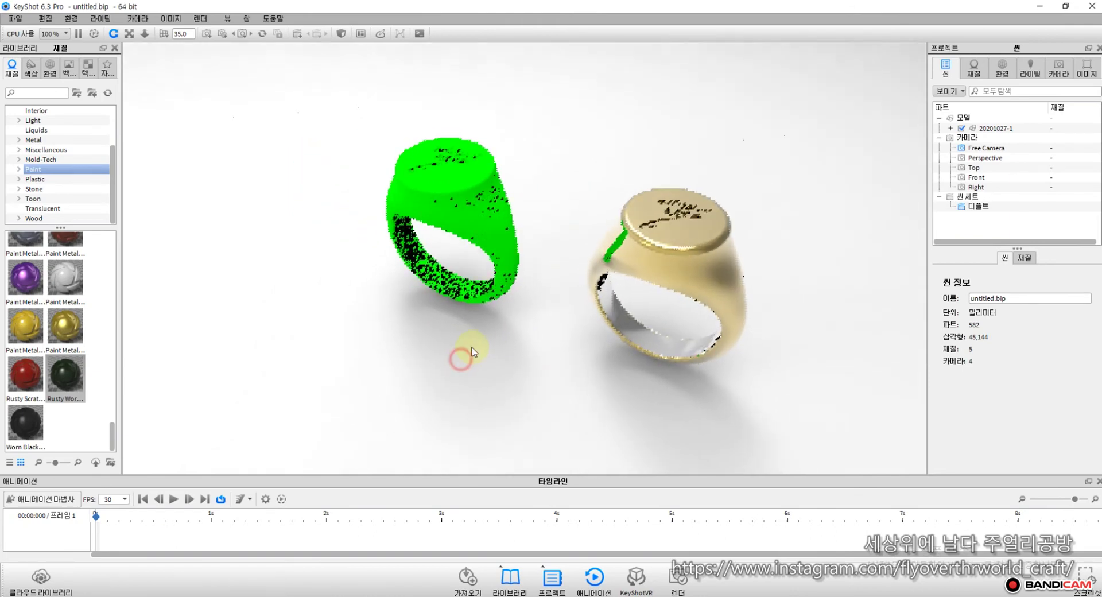
Step: Apply the Chrome Knurled metal material to the green copied ring
left_click(33, 140)
scroll(60, 329, "up", 3)
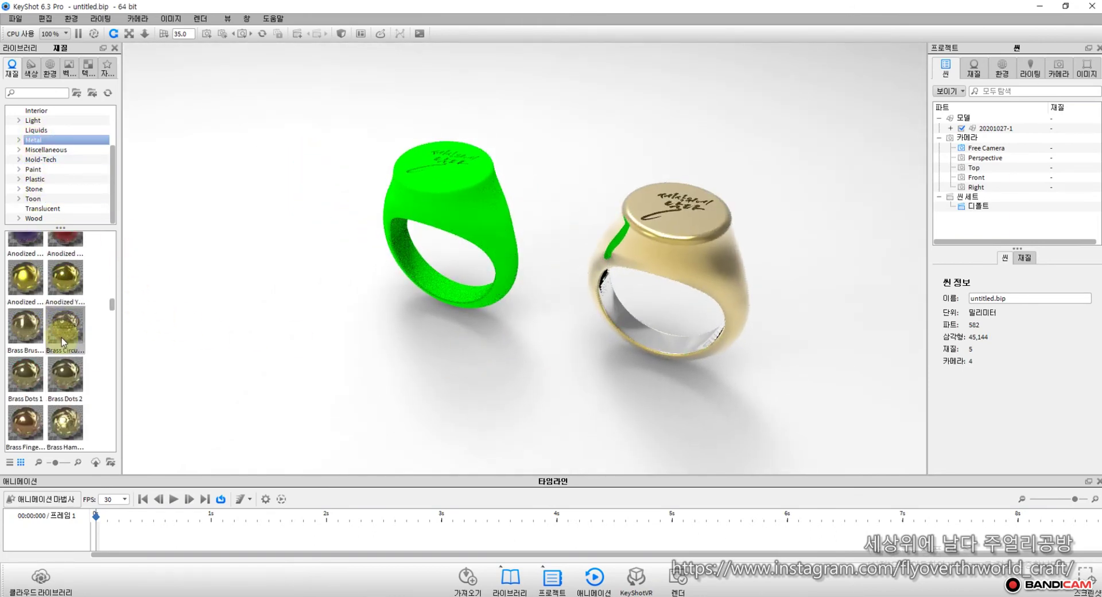
scroll(61, 337, "down", 5)
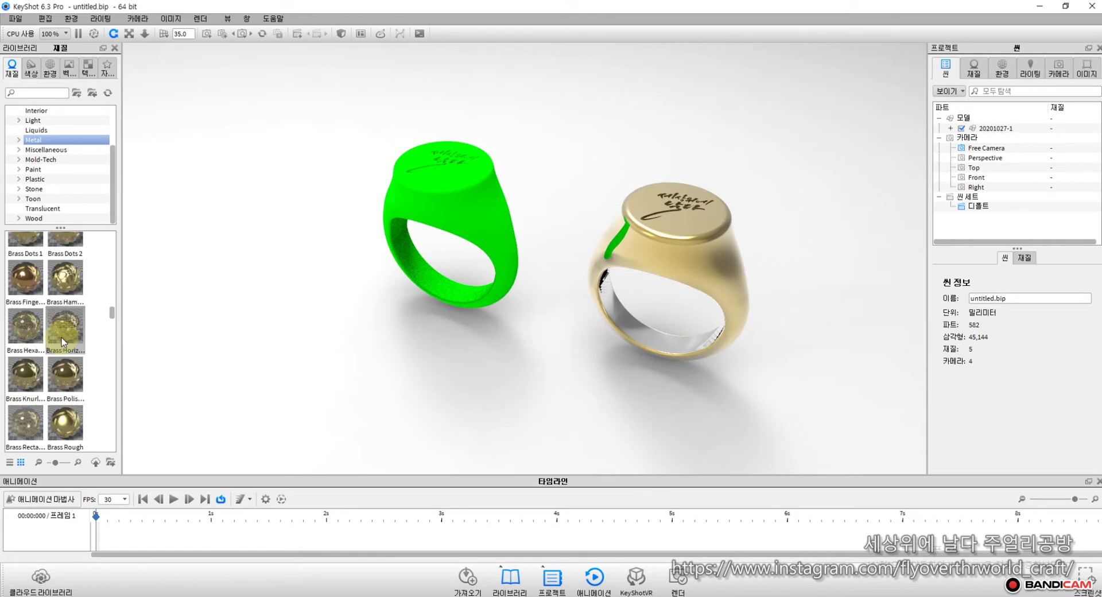
scroll(63, 342, "up", 3)
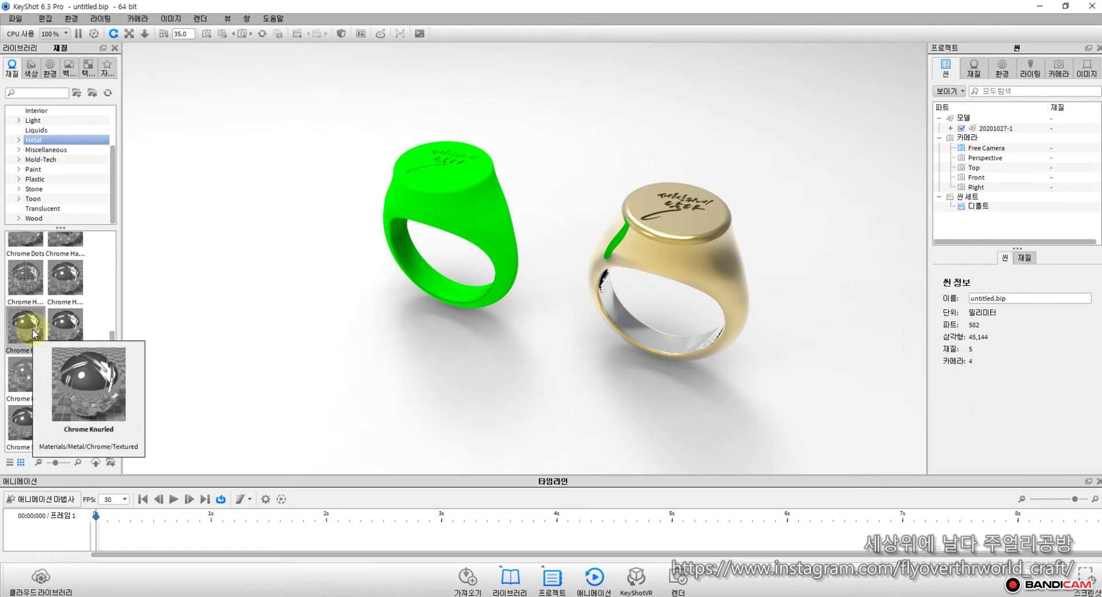
left_click_drag(35, 332, 424, 286)
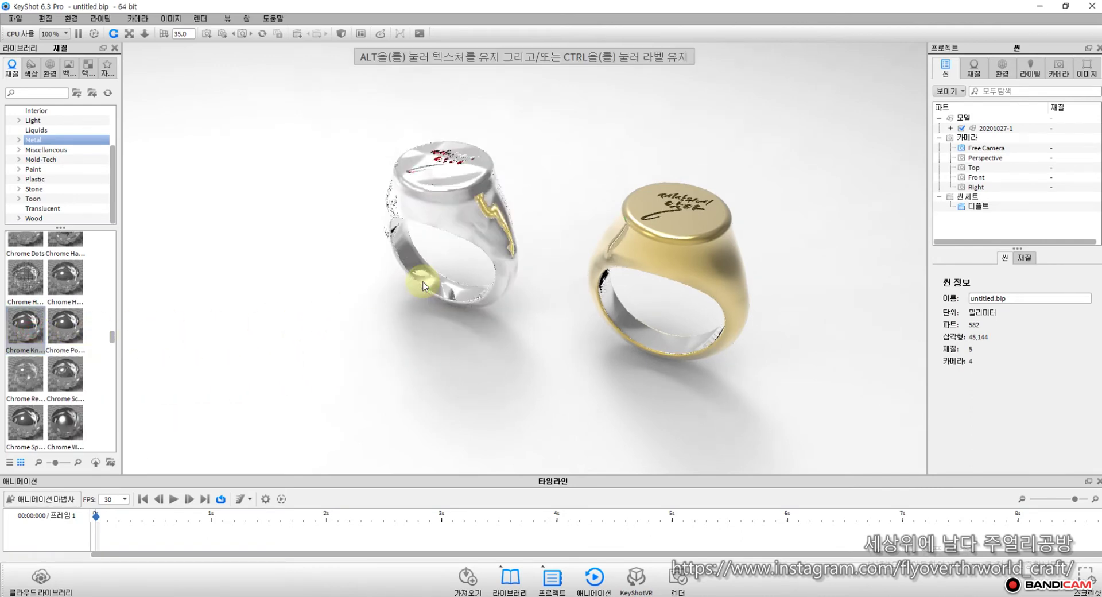
Step: Apply the red rusty, scratched paint material to the engraved lettering on the chrome ring
left_click(34, 170)
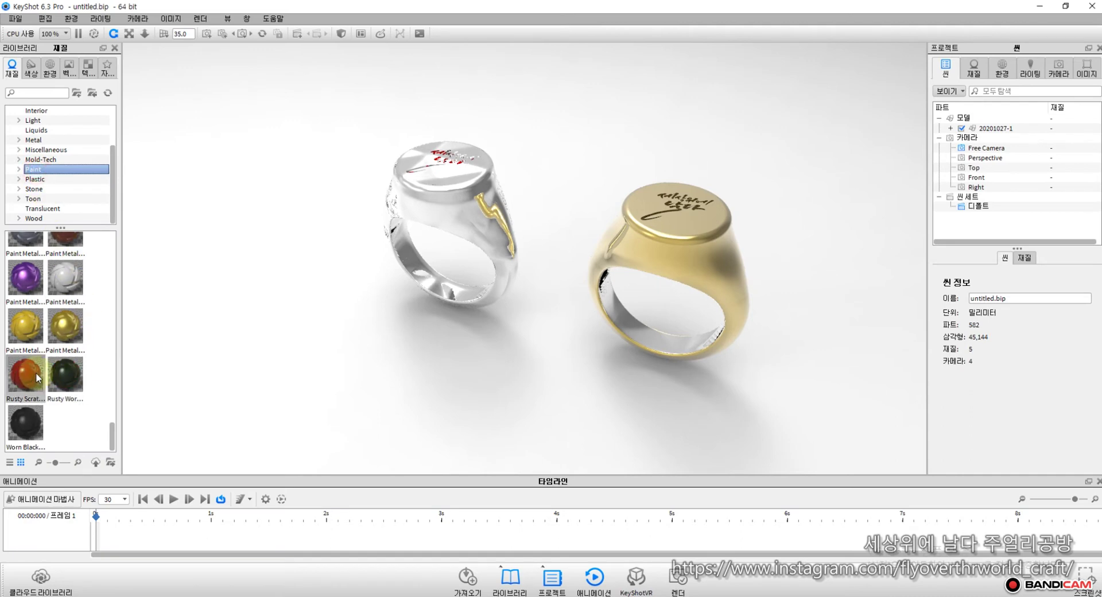
left_click_drag(310, 225, 466, 228)
scroll(406, 248, "up", 10)
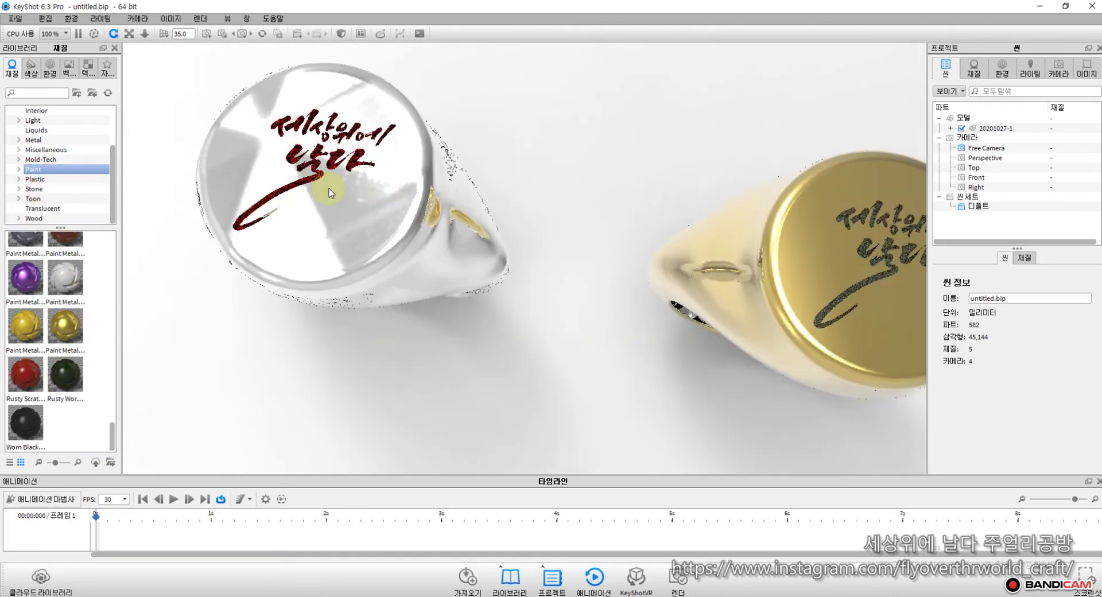
left_click_drag(26, 374, 334, 285)
Step: Apply the red glossy paint material to the chrome ring's engraved lettering
scroll(104, 342, "up", 3)
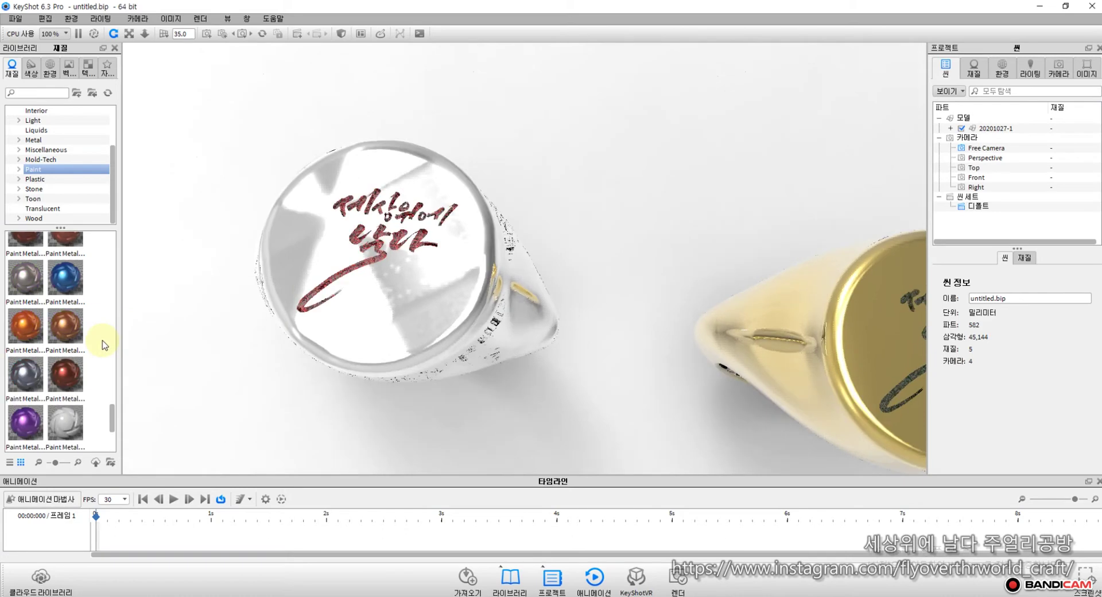
scroll(104, 344, "up", 5)
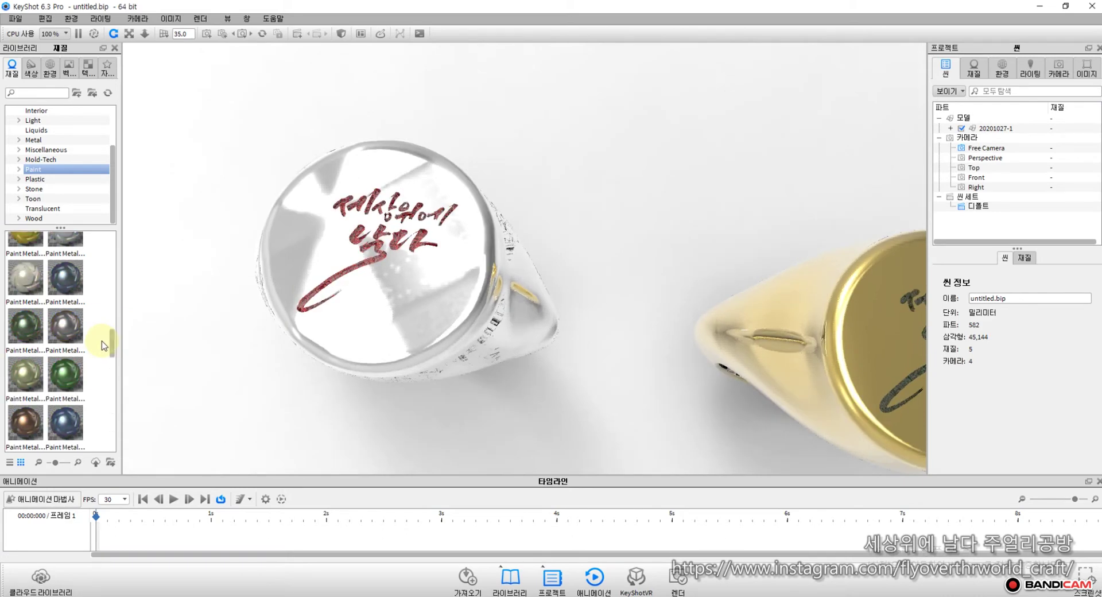
left_click_drag(81, 329, 342, 280)
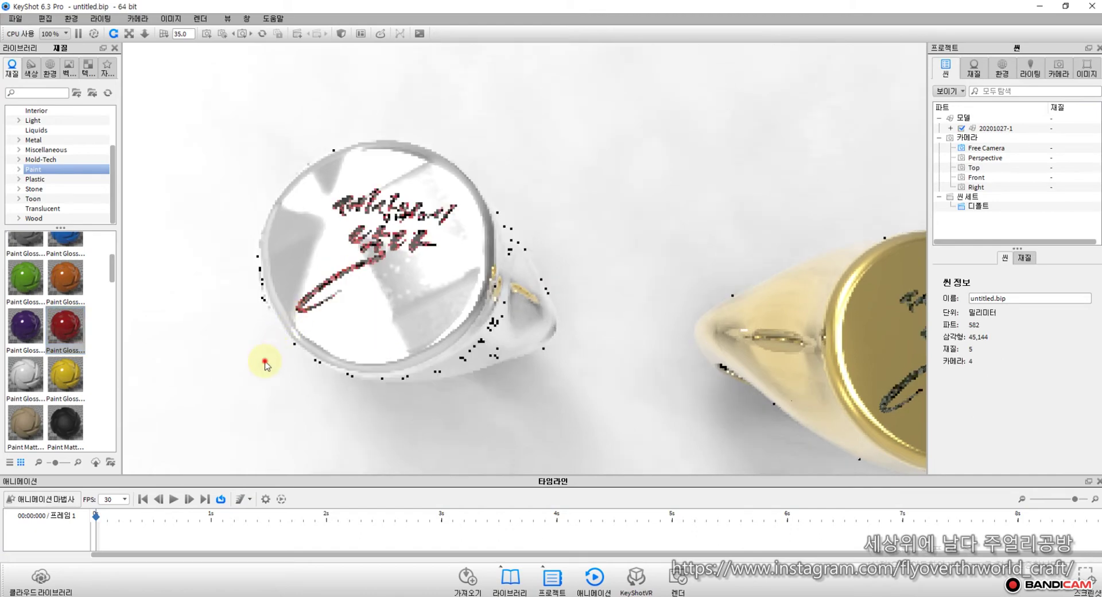
left_click_drag(264, 361, 209, 278)
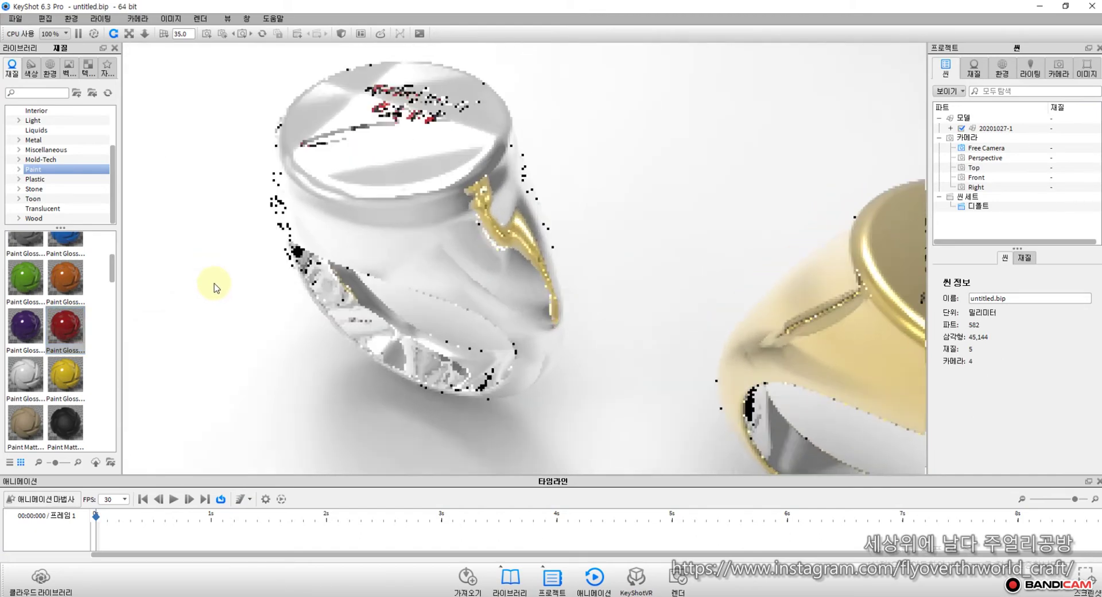
scroll(433, 328, "down", 5)
scroll(492, 324, "down", 5)
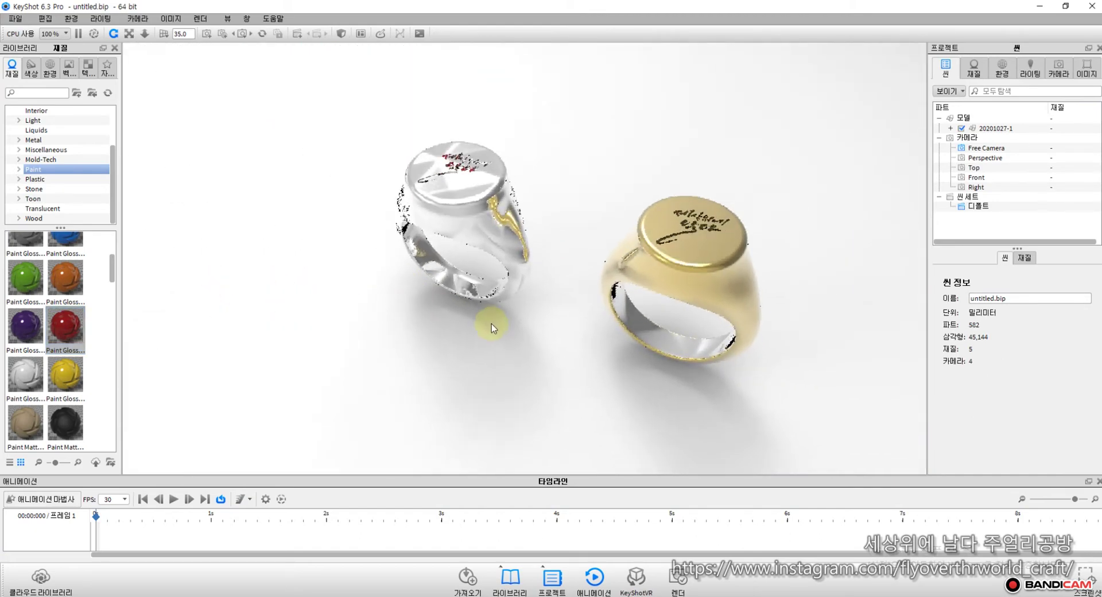
mouse_move(493, 324)
left_mouse_down()
mouse_move(381, 326)
mouse_move(381, 307)
mouse_move(408, 336)
mouse_move(498, 361)
mouse_move(492, 324)
left_mouse_up()
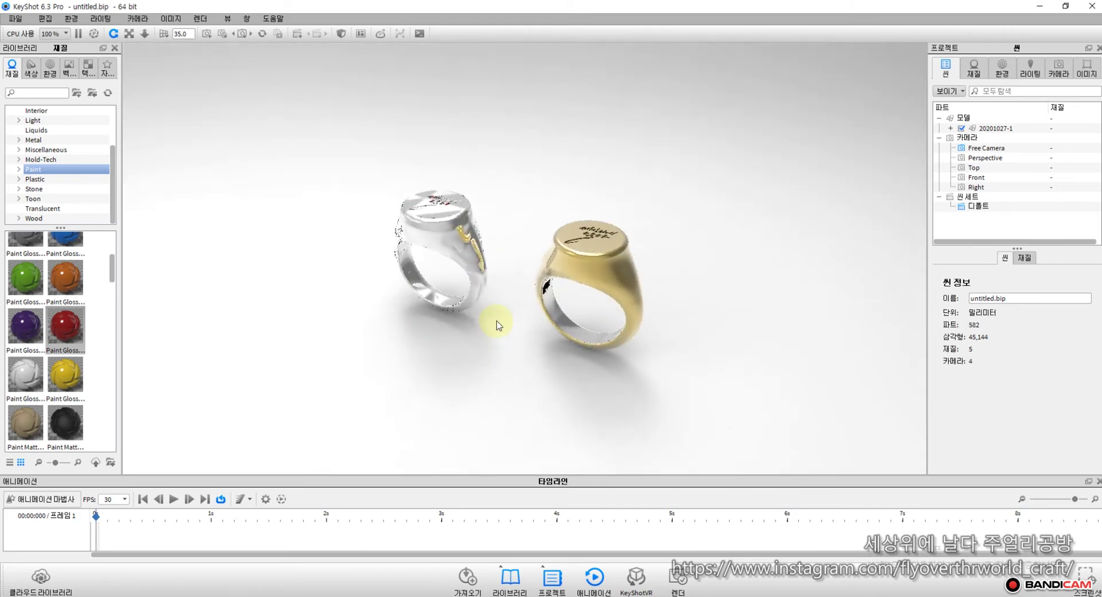
Step: Try to reposition the chrome ring by starting a move of the whole model
left_click(450, 249)
right_click(448, 248)
left_click(290, 291)
left_click(344, 165)
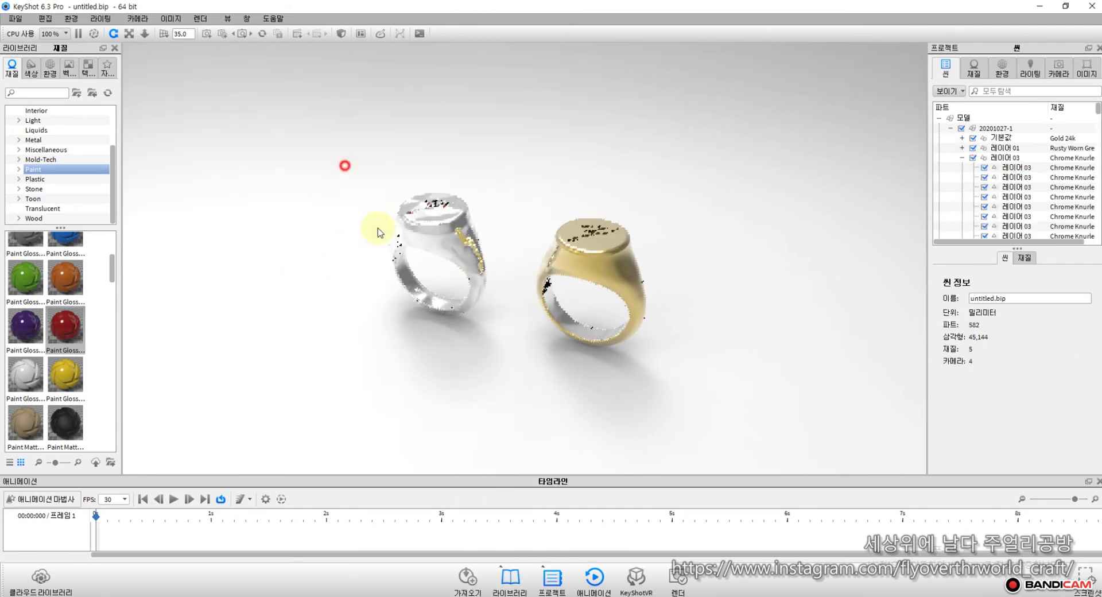
left_click_drag(379, 233, 370, 182)
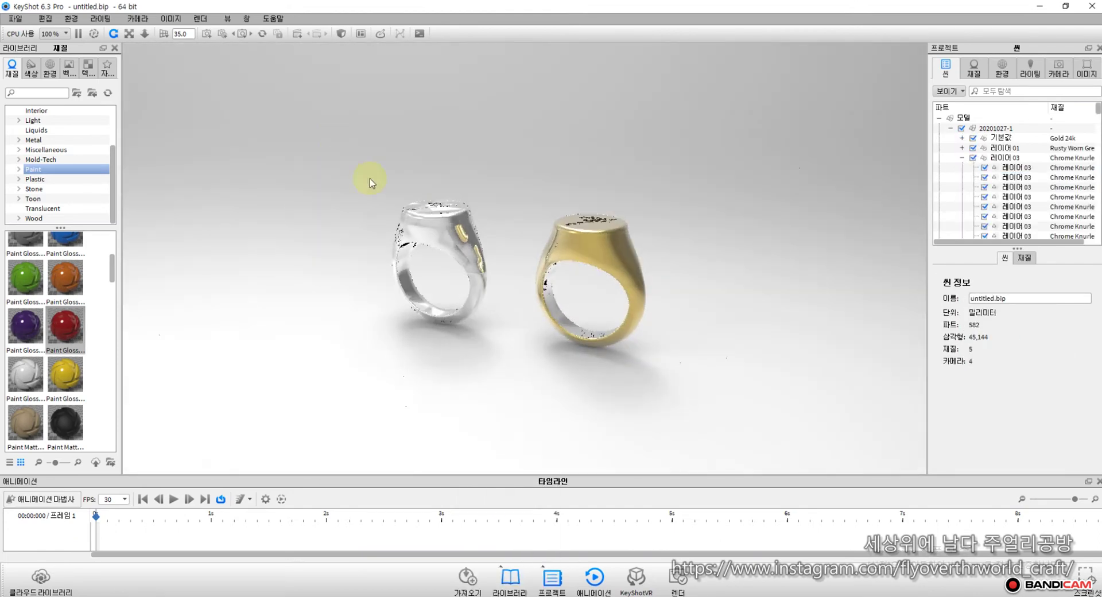
right_click(477, 271)
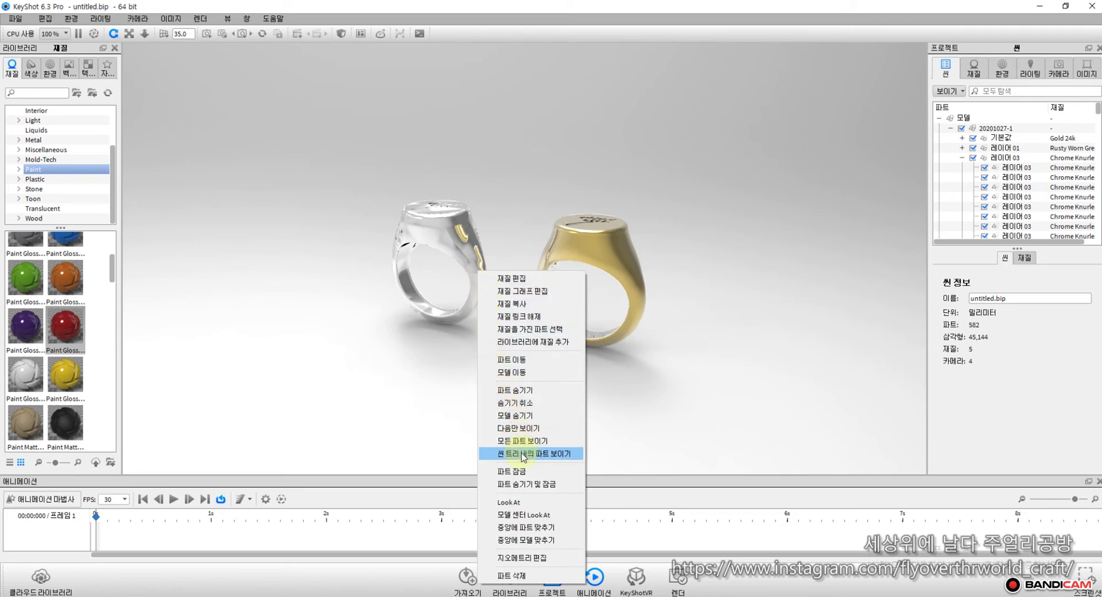
left_click(516, 372)
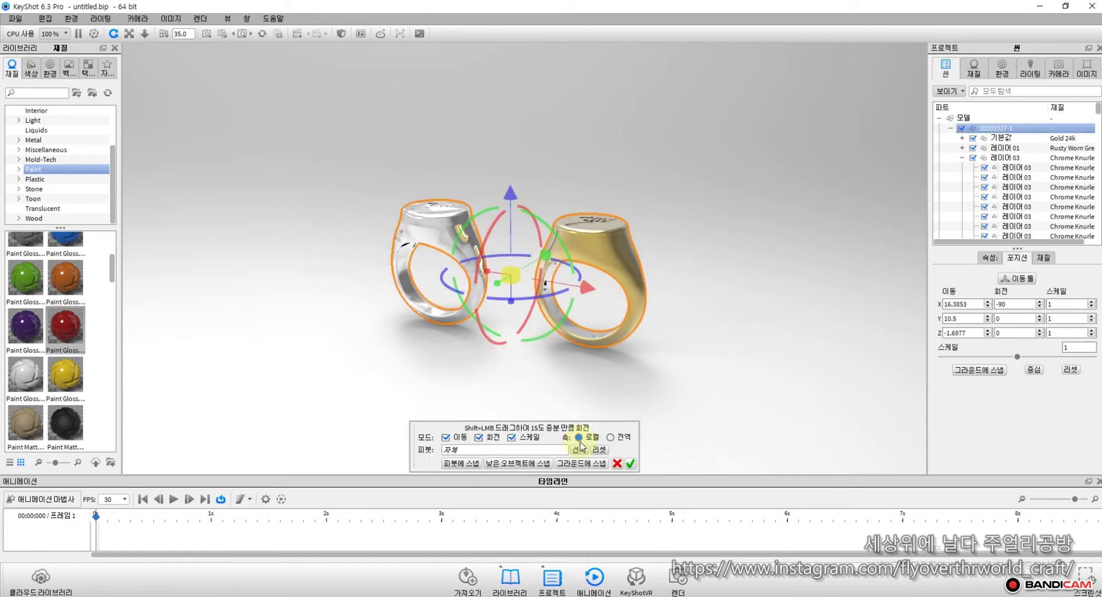
left_click(631, 465)
left_click(296, 233)
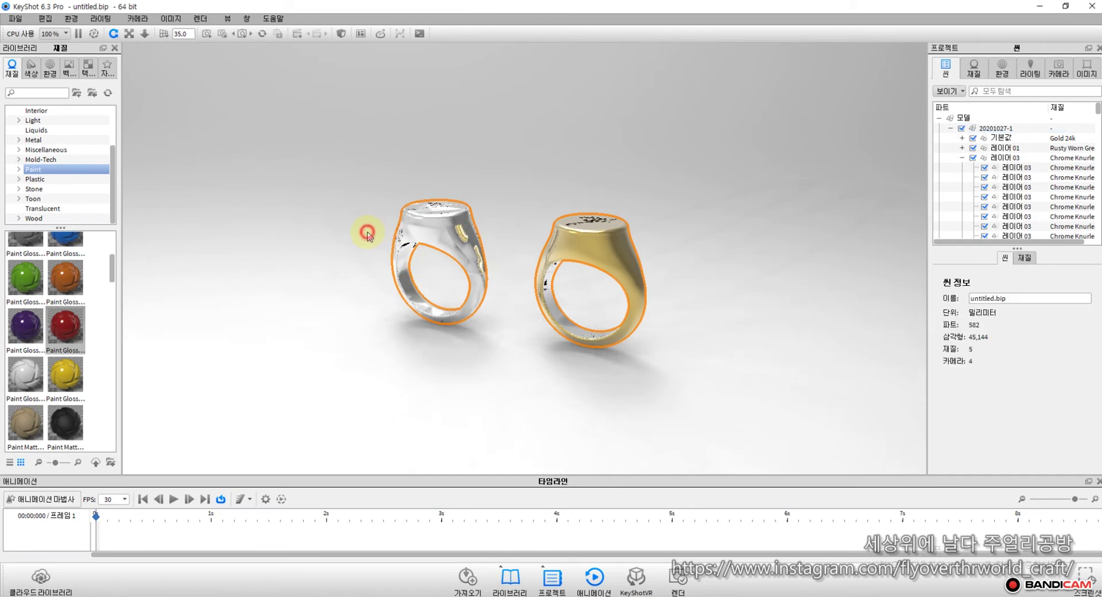
Step: Try to move the chrome ring on its own with the part move tool
right_click(414, 227)
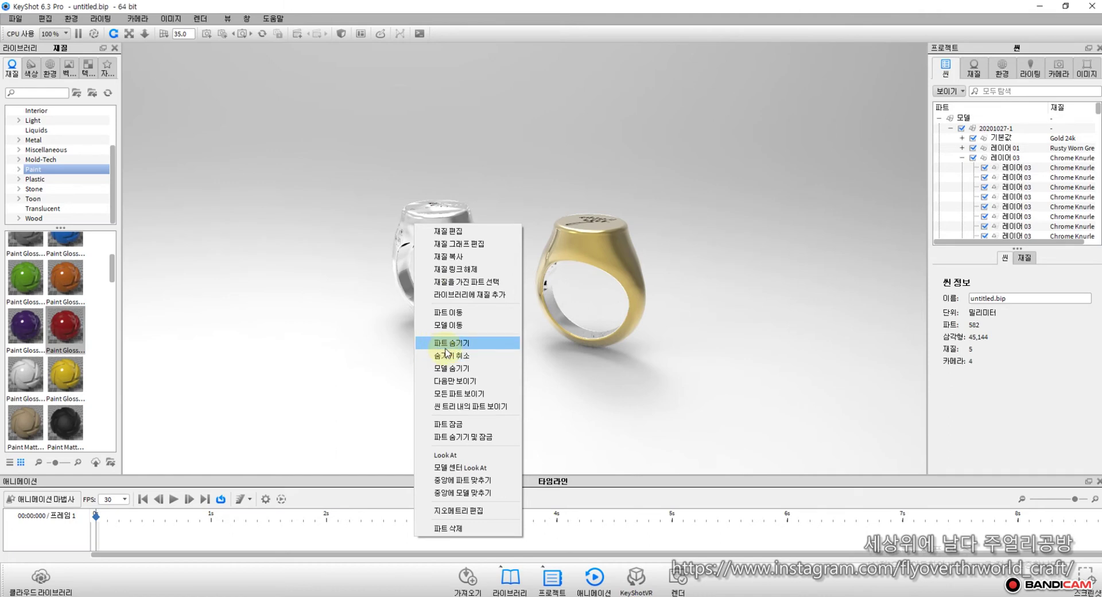
left_click(448, 314)
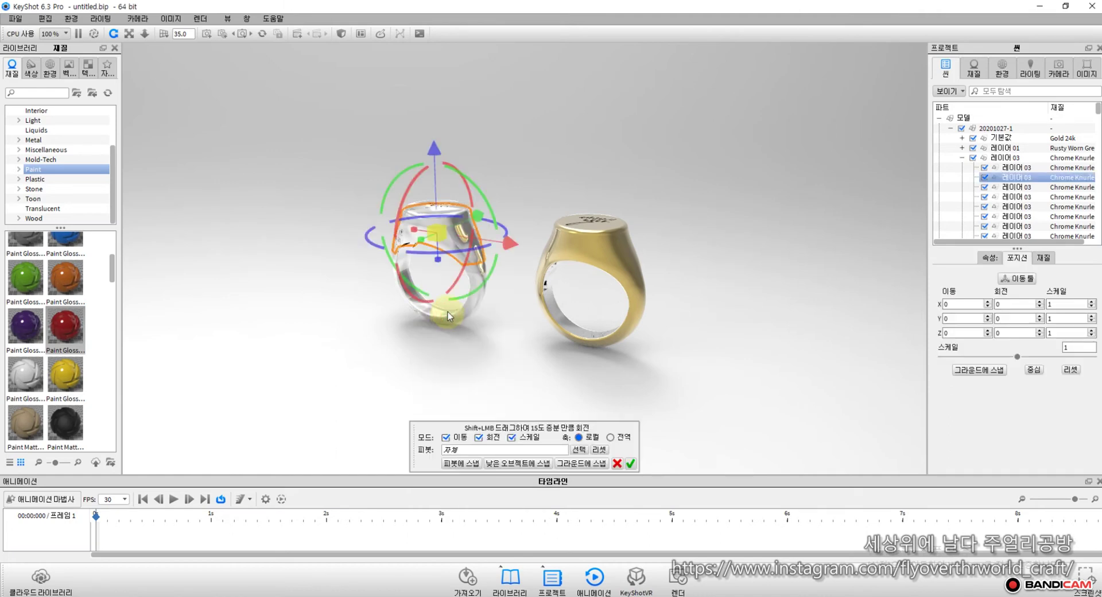
left_click(477, 285)
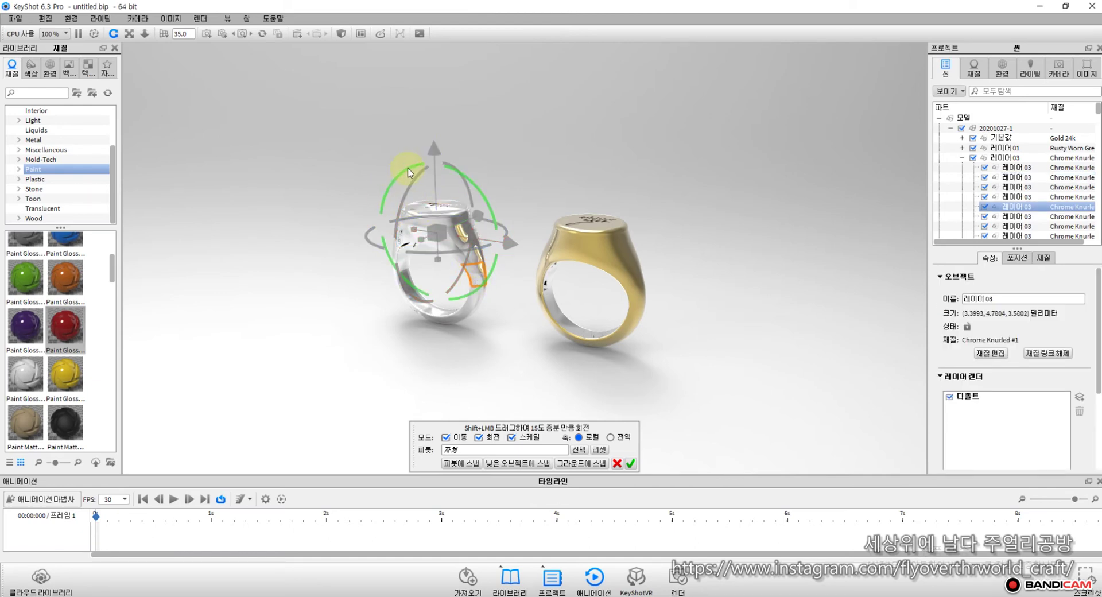
left_click(342, 162)
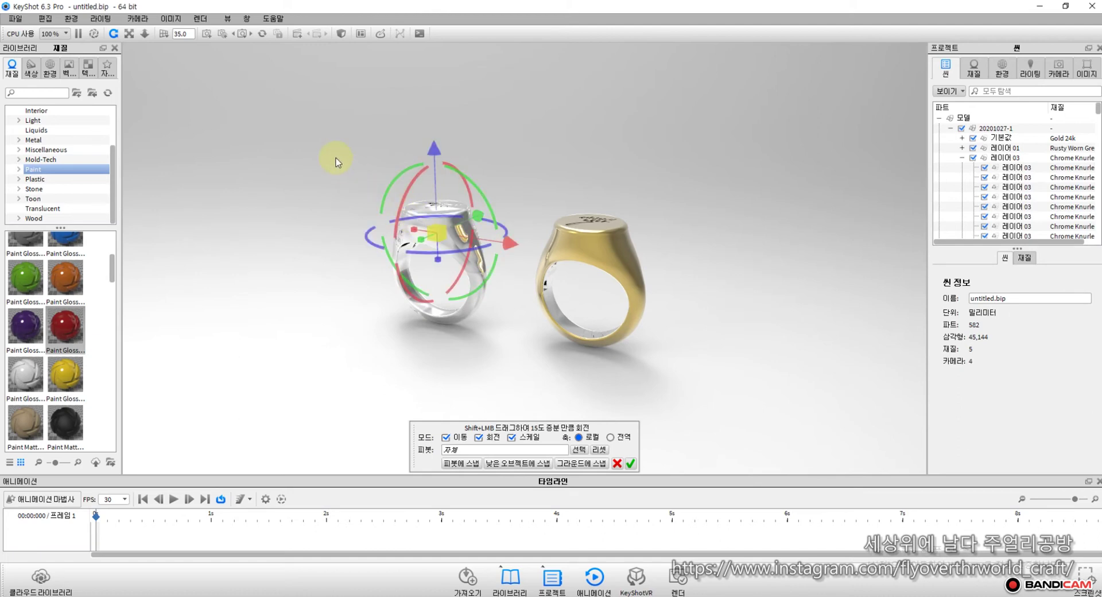
left_click_drag(337, 160, 362, 181)
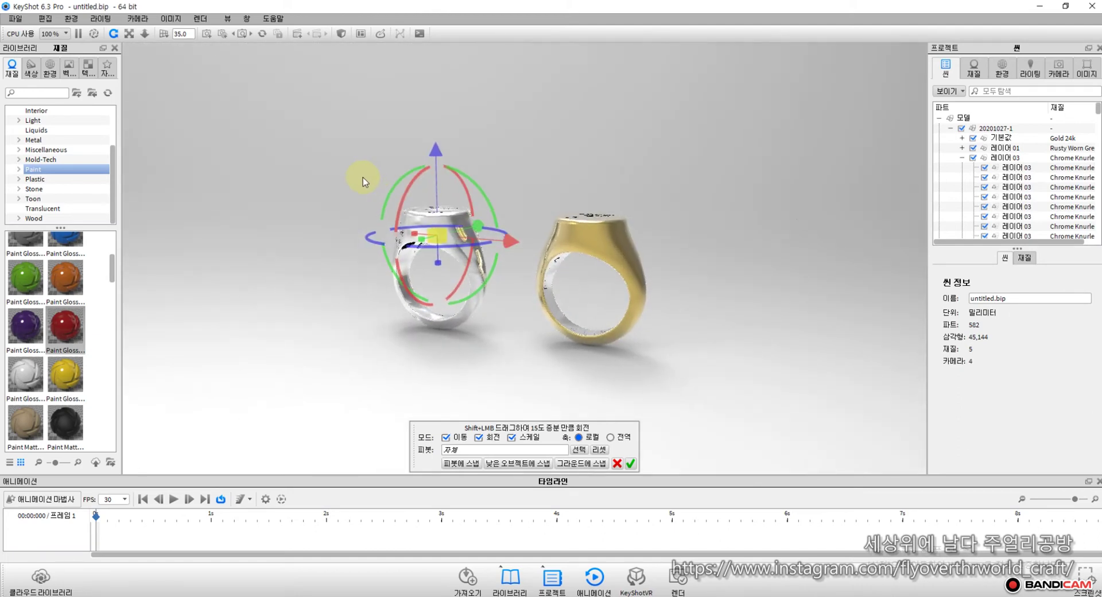
left_click(631, 464)
left_click_drag(509, 171, 467, 198)
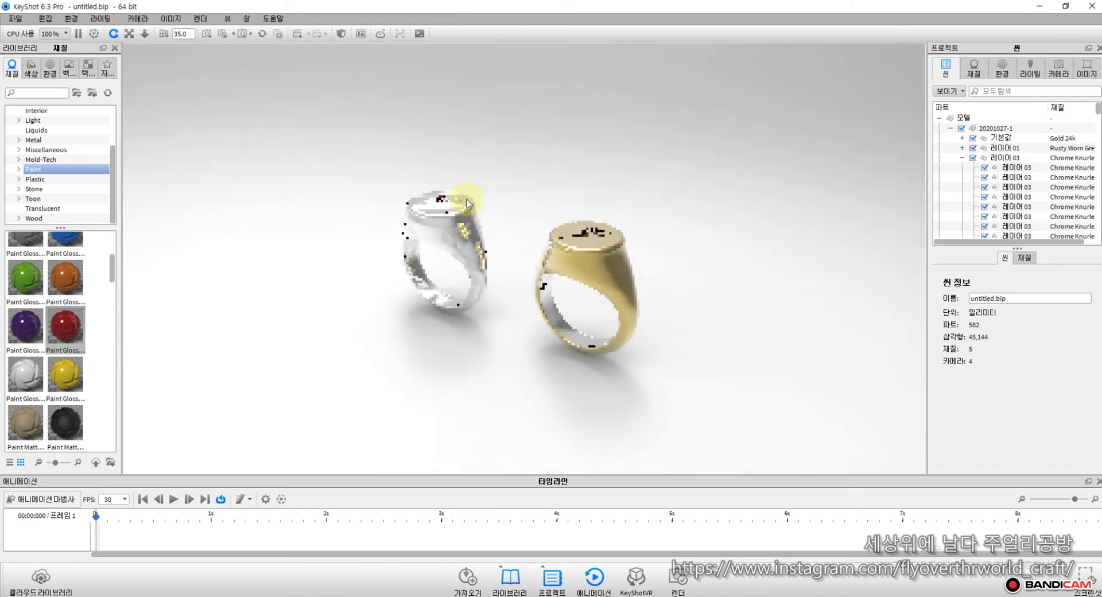
Step: Switch to Rhinoceros, group all surfaces of the green ring copy and save the file
key("alt+Tab")
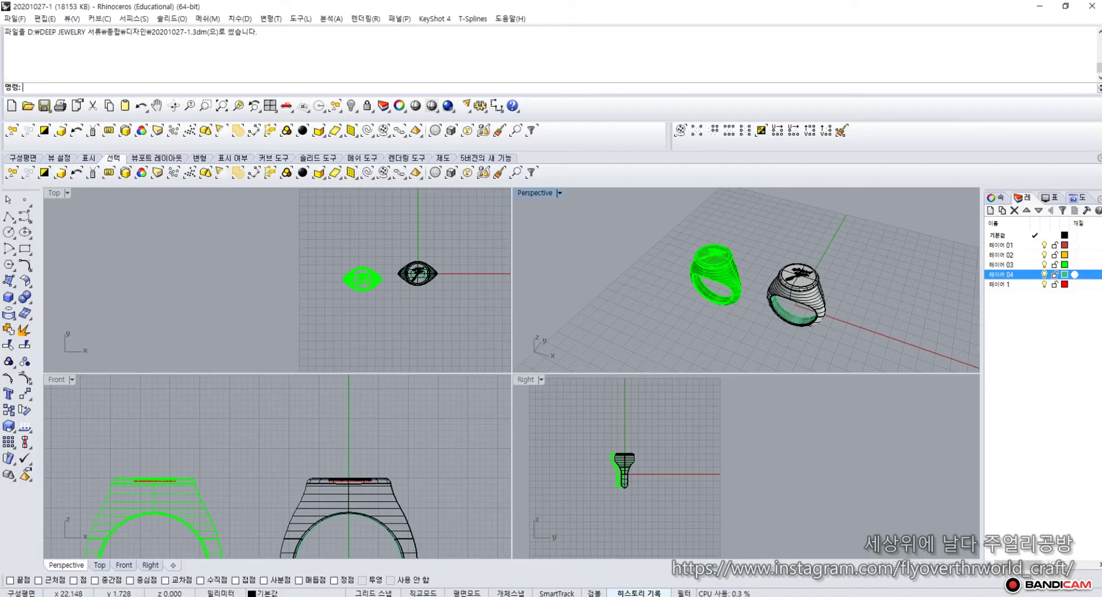
right_click_drag(680, 290, 612, 230, "shift")
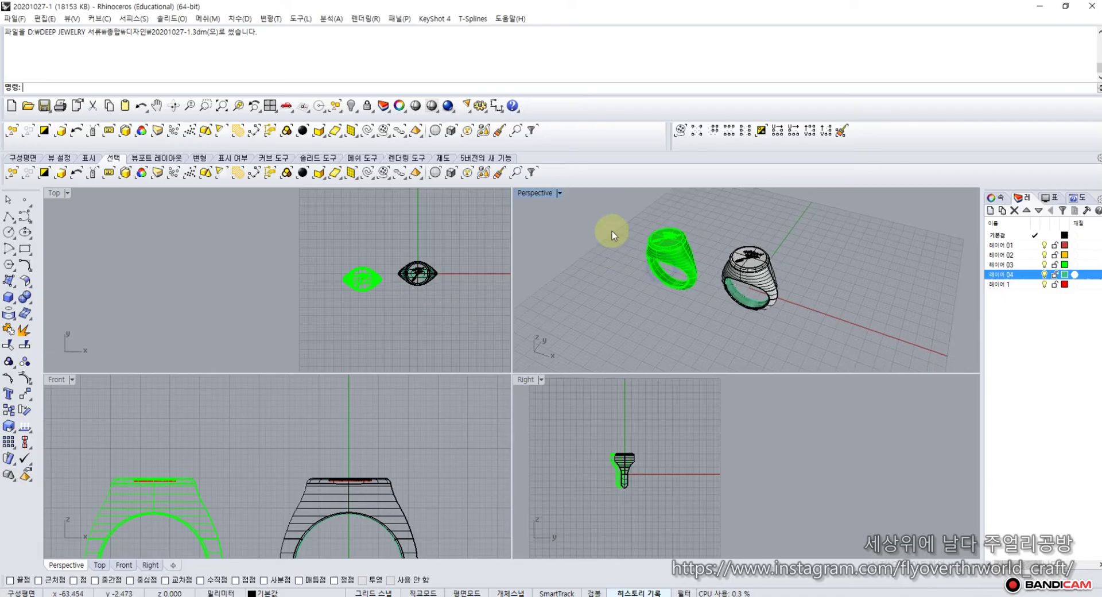
left_click_drag(707, 311, 707, 312)
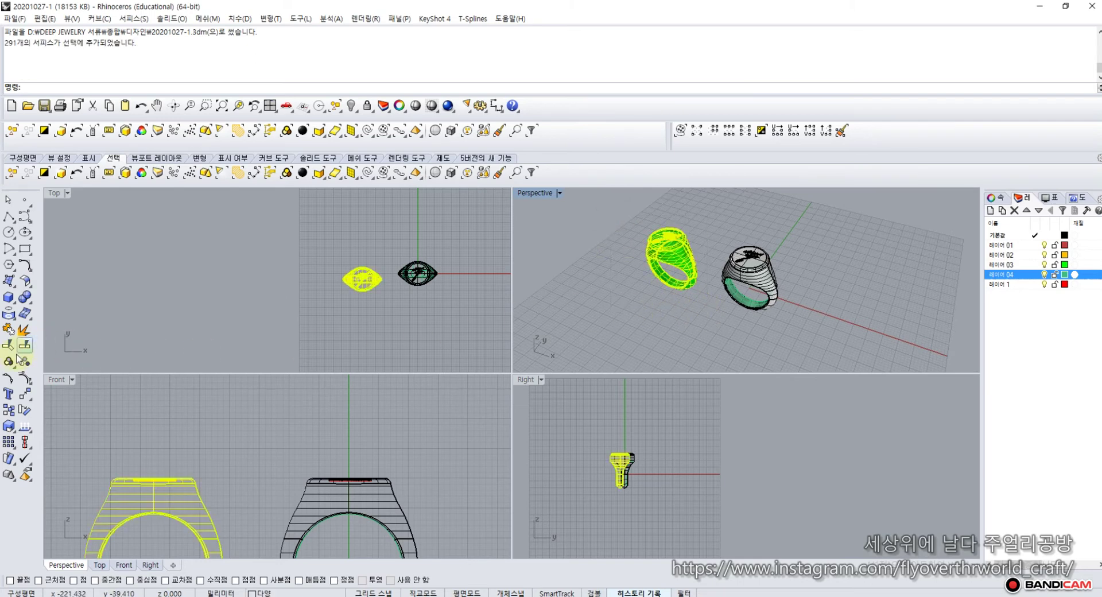
left_click(591, 309)
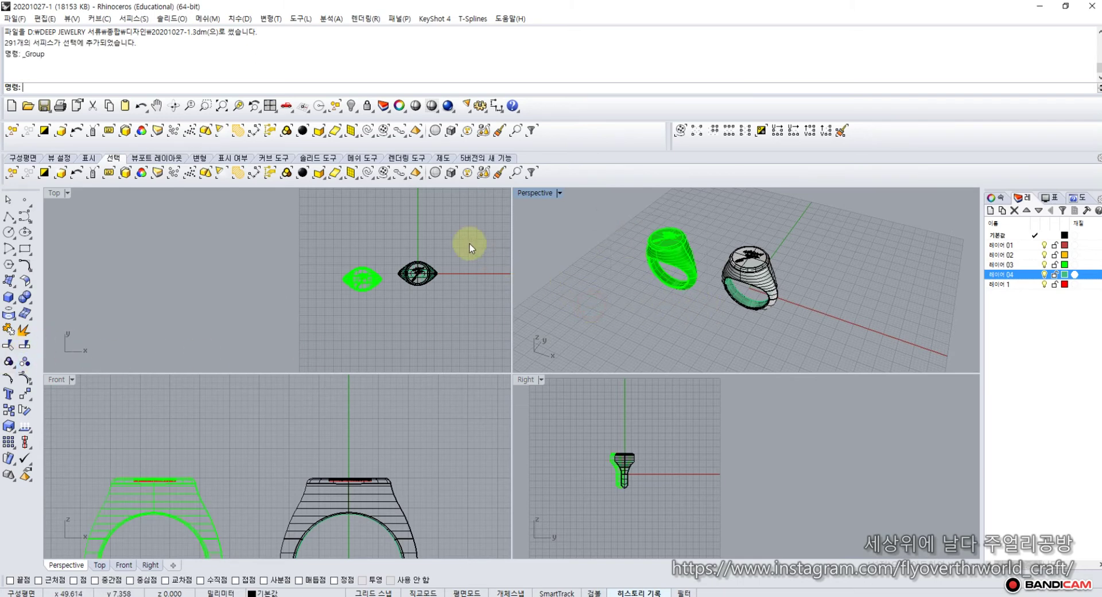
left_click(686, 265)
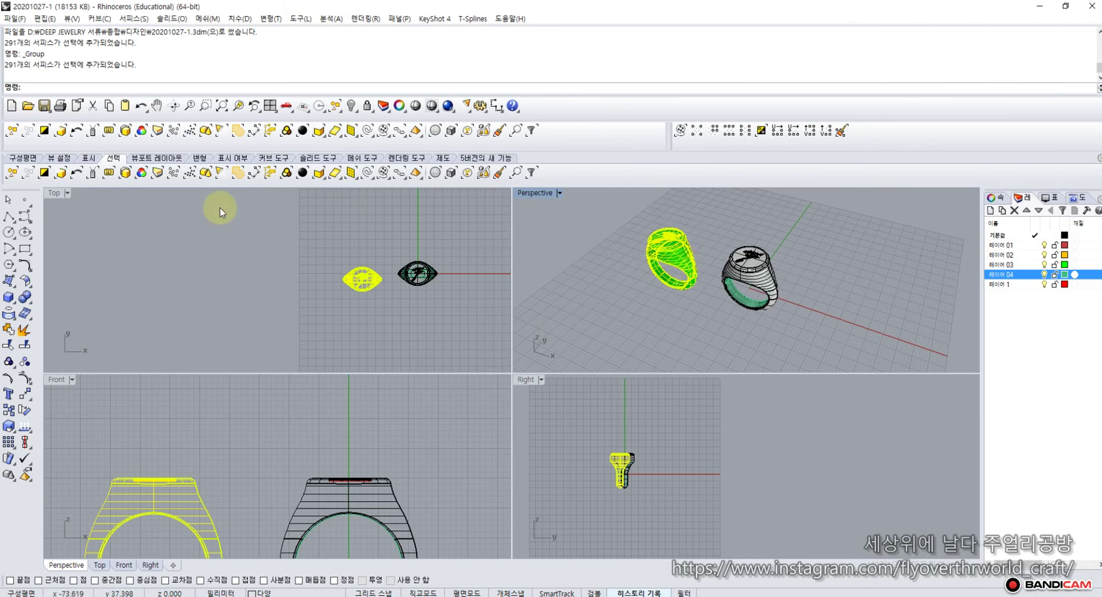
left_click(162, 260)
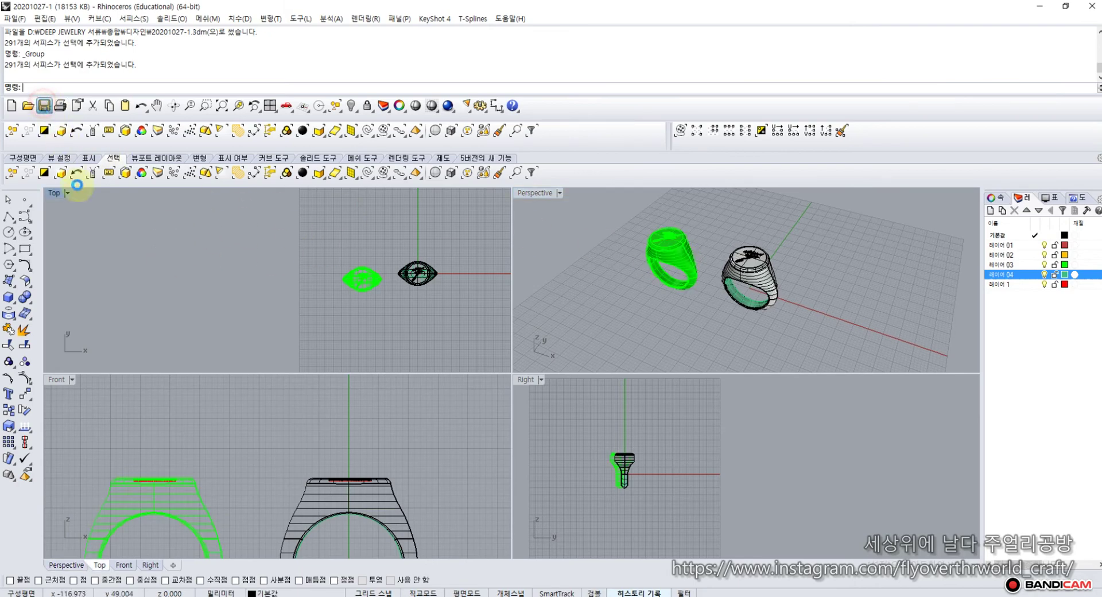
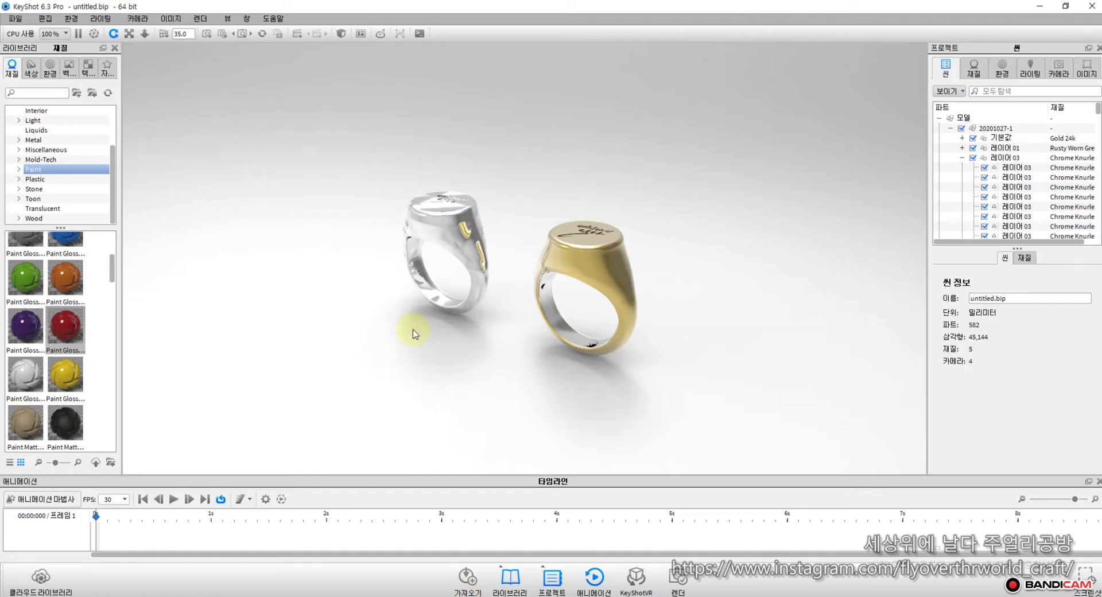
Step: Start a new KeyShot scene and import the updated 20201027-1 model
left_click(15, 18)
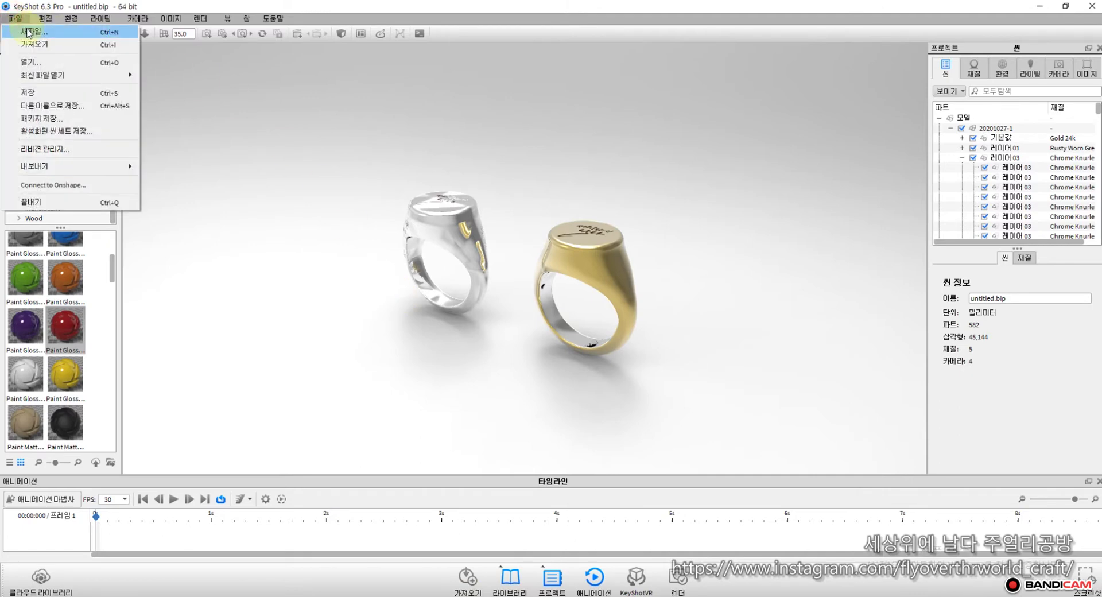
left_click(26, 30)
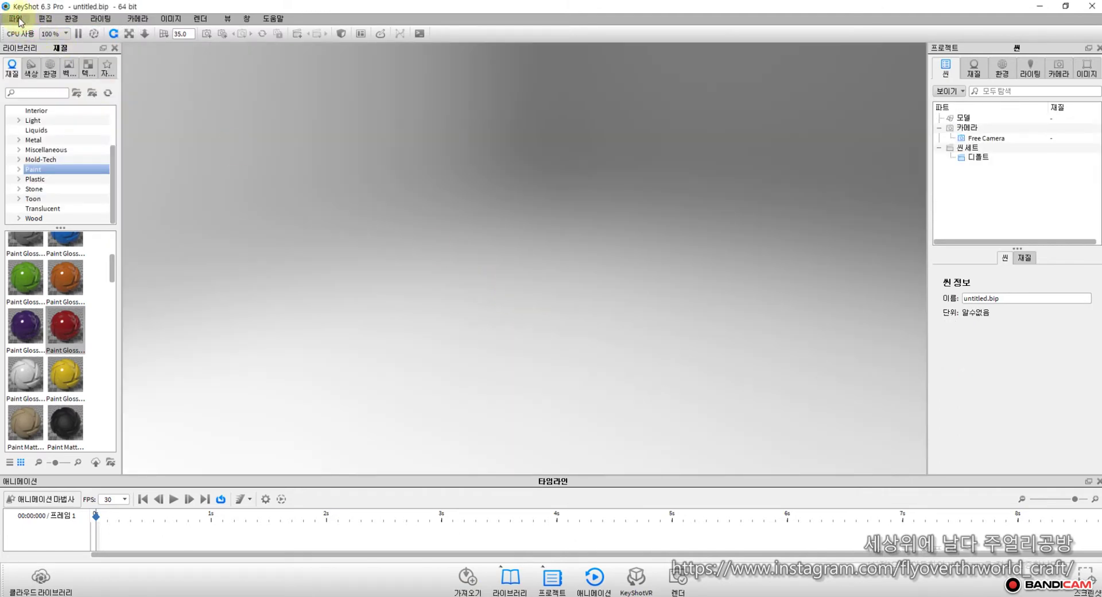
left_click(16, 18)
left_click(27, 64)
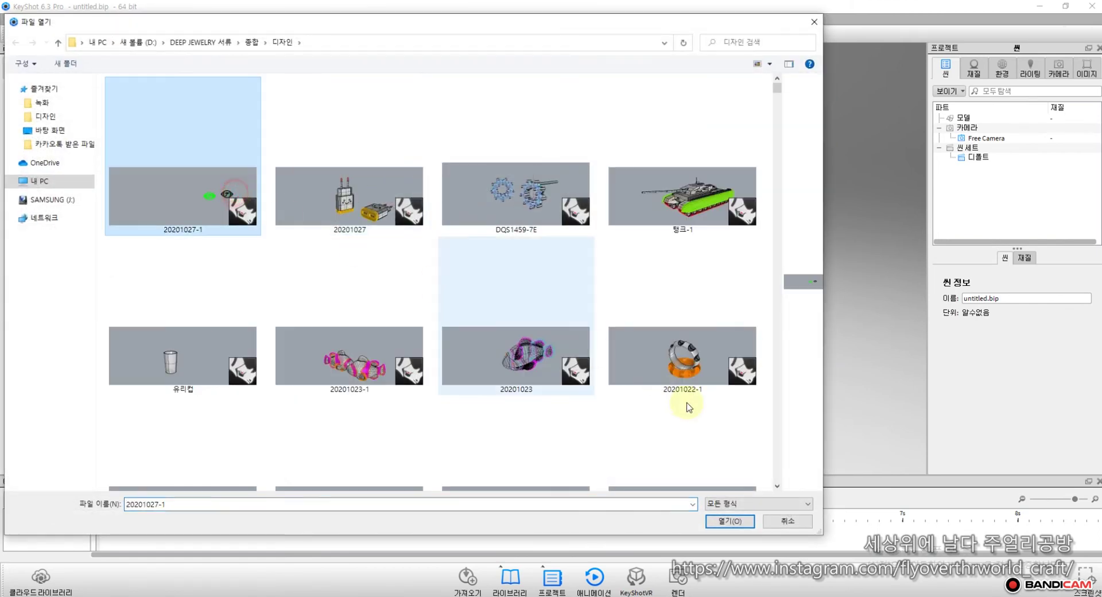
left_click(733, 521)
left_click(583, 387)
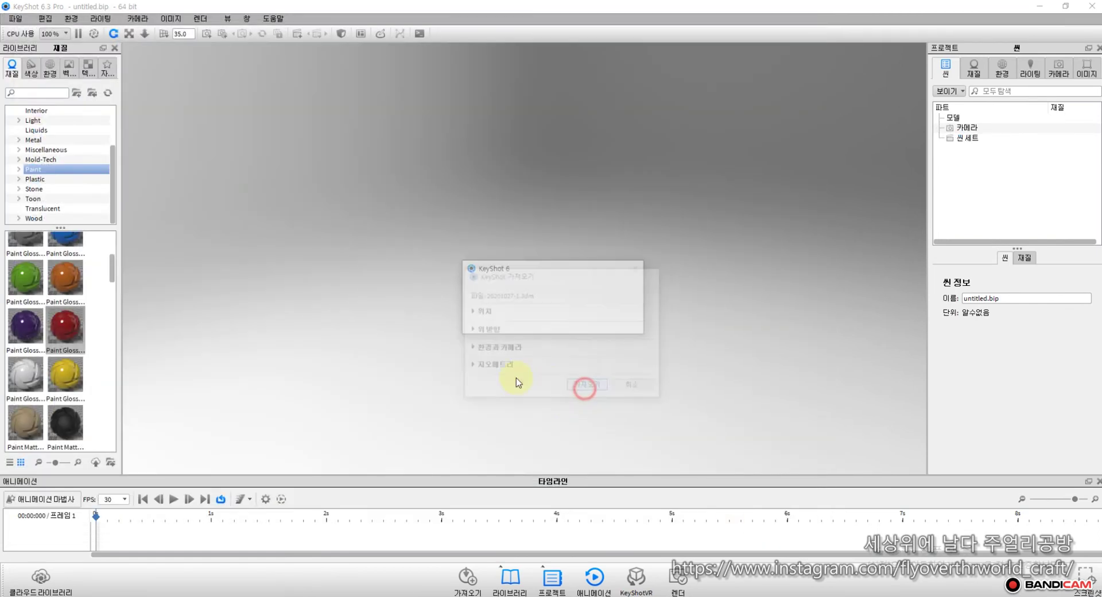
Step: Apply an aluminum metal material to the inner band of the black ring
left_click(51, 140)
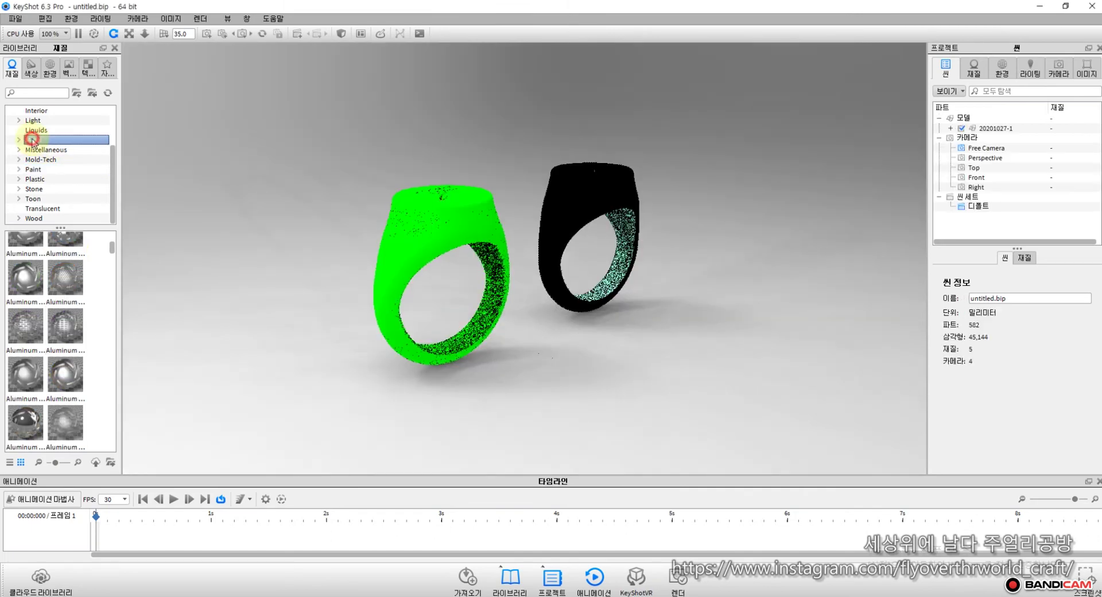
scroll(55, 368, "down", 5)
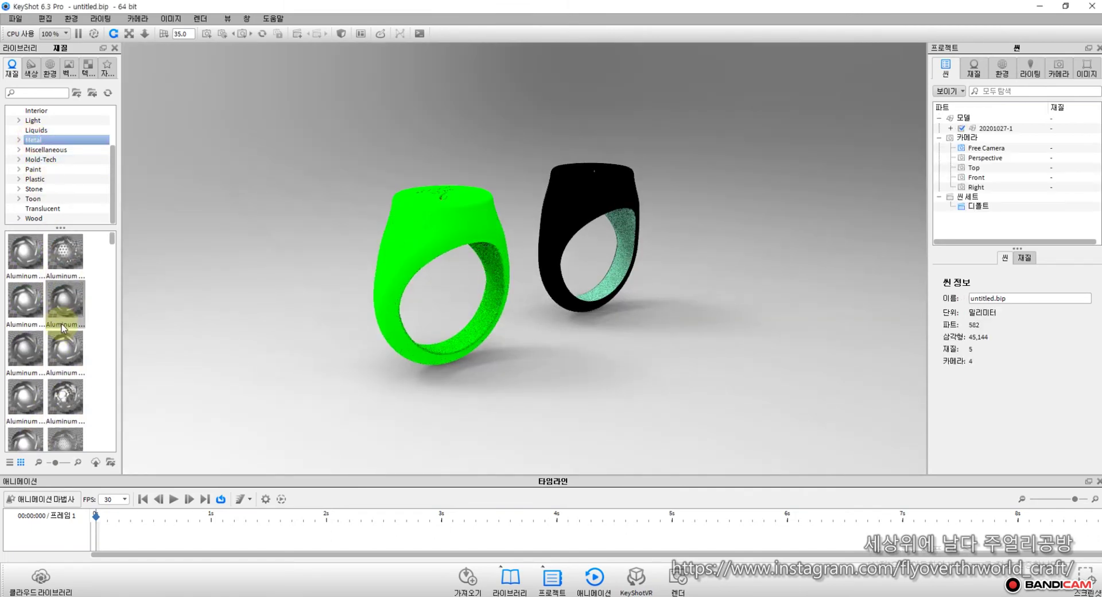
scroll(62, 312, "up", 5)
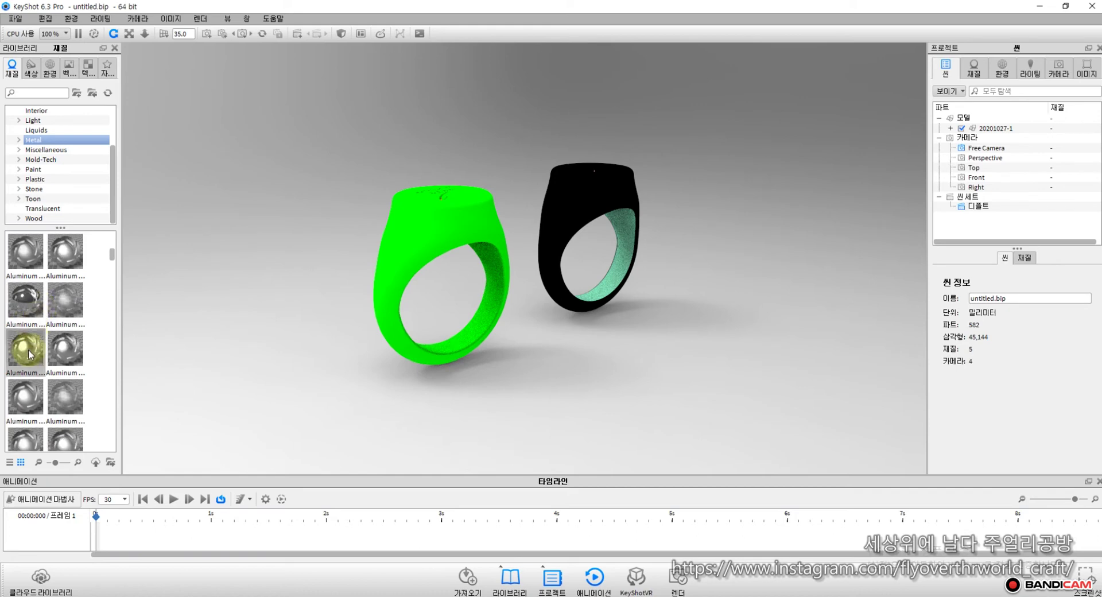
left_click_drag(28, 349, 574, 277)
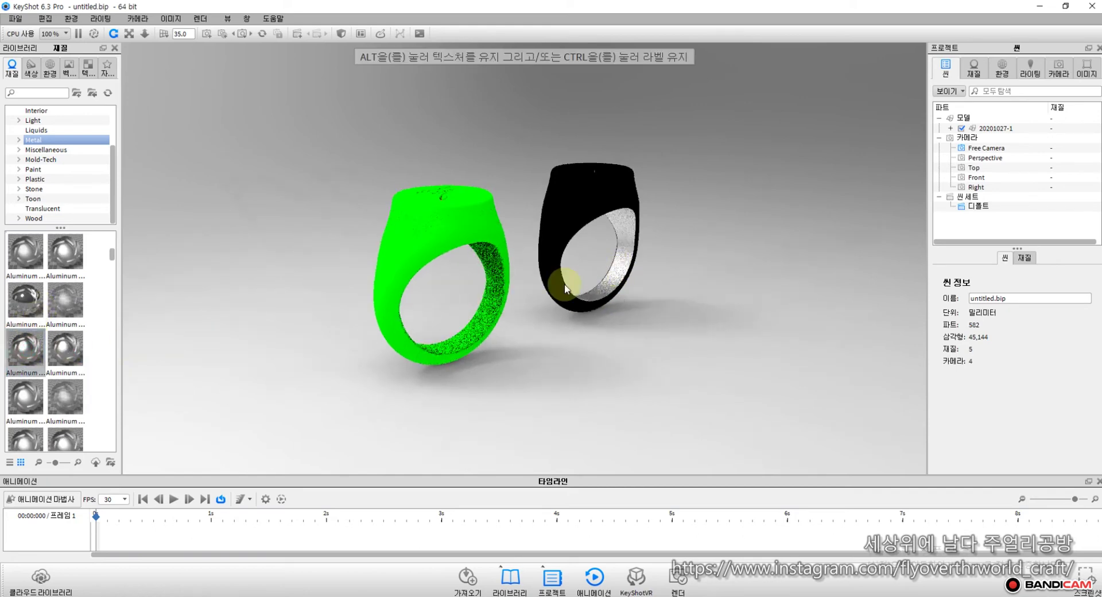
left_click_drag(26, 299, 608, 287)
Step: Apply the Gold 24k metal material to the body of the black ring
scroll(46, 351, "down", 10)
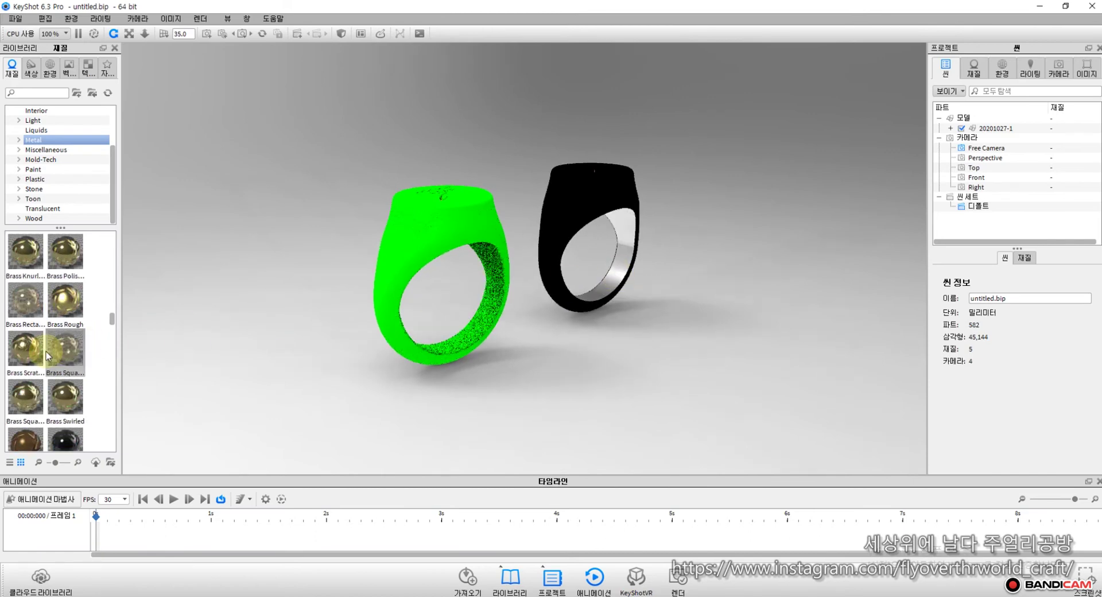
scroll(46, 352, "down", 3)
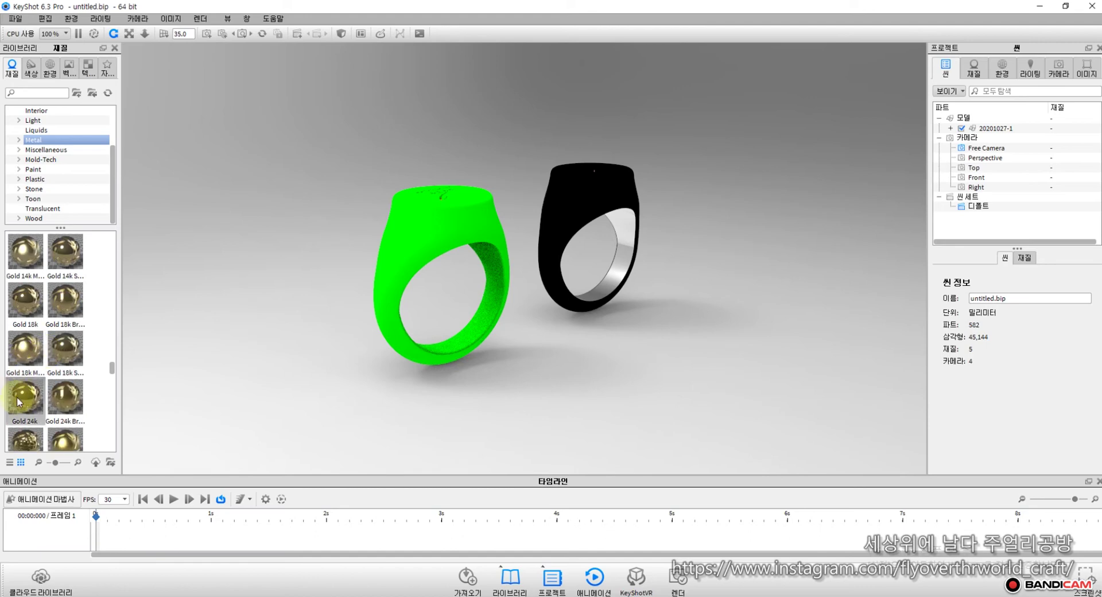
left_click_drag(24, 396, 544, 235)
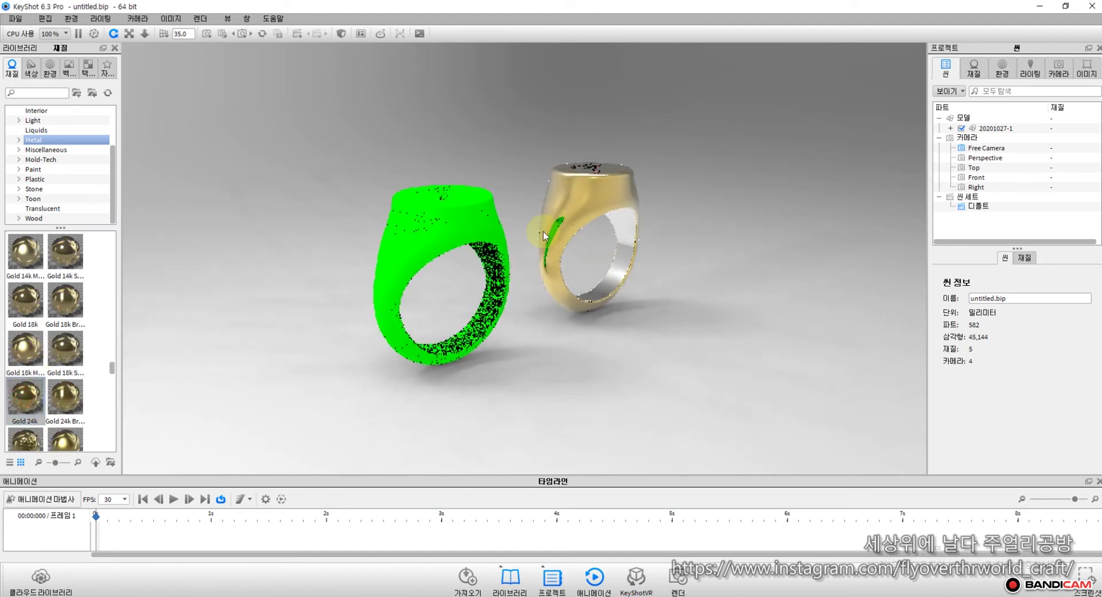
Step: Apply the Copper Knurled metal material to the green copied ring
scroll(104, 316, "up", 3)
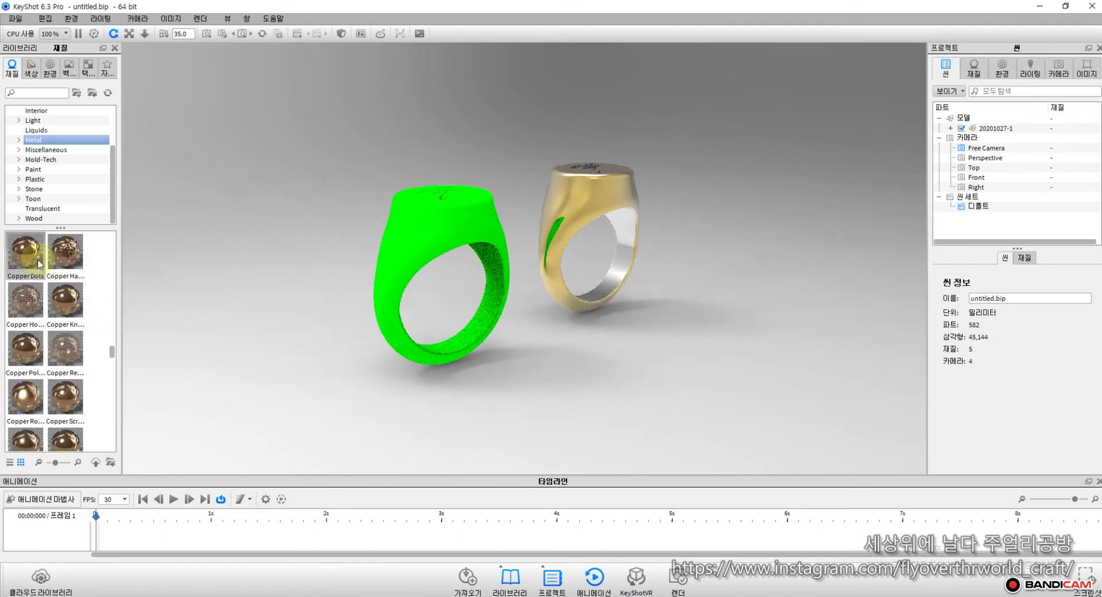
left_click_drag(64, 298, 508, 291)
left_click_drag(509, 292, 212, 362)
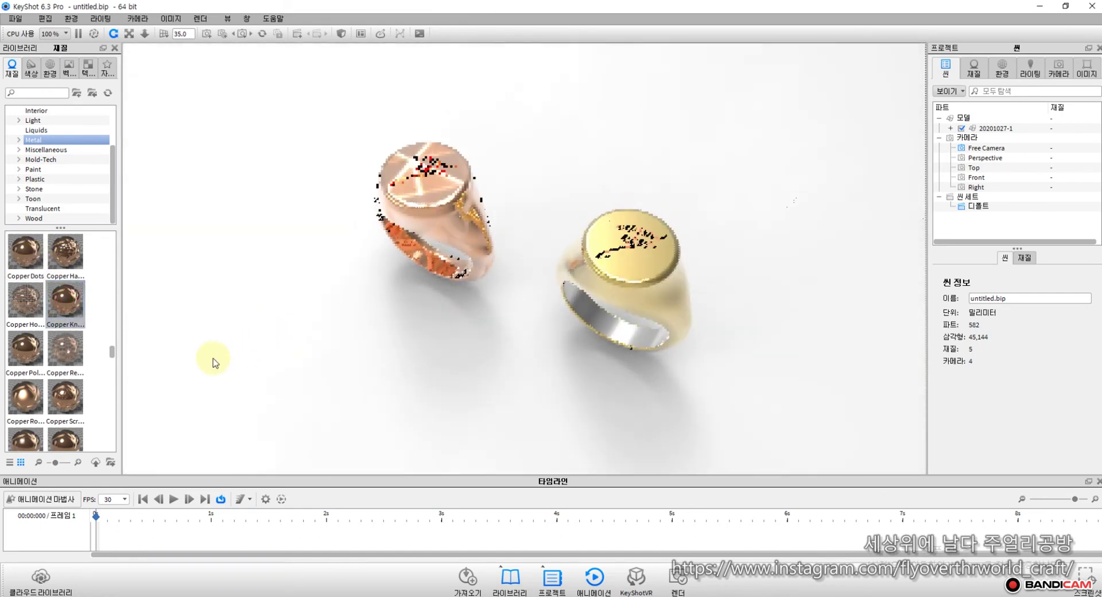
Step: Try to move the copper ring's top rim part about -17.6 mm along its local X axis, and undo the move
right_click(425, 211)
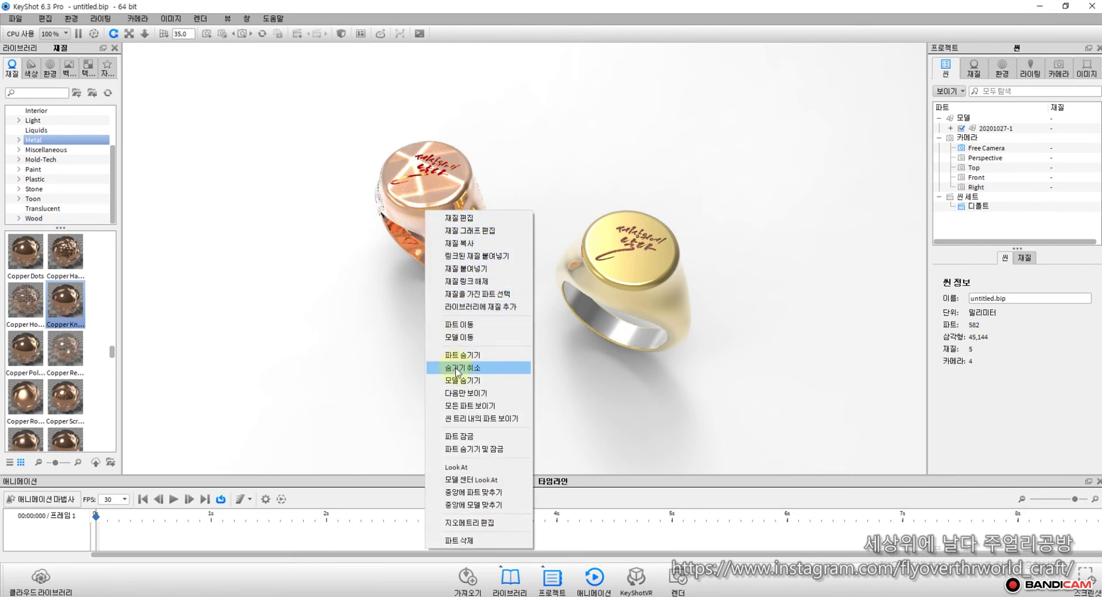
left_click(467, 326)
right_click(441, 319)
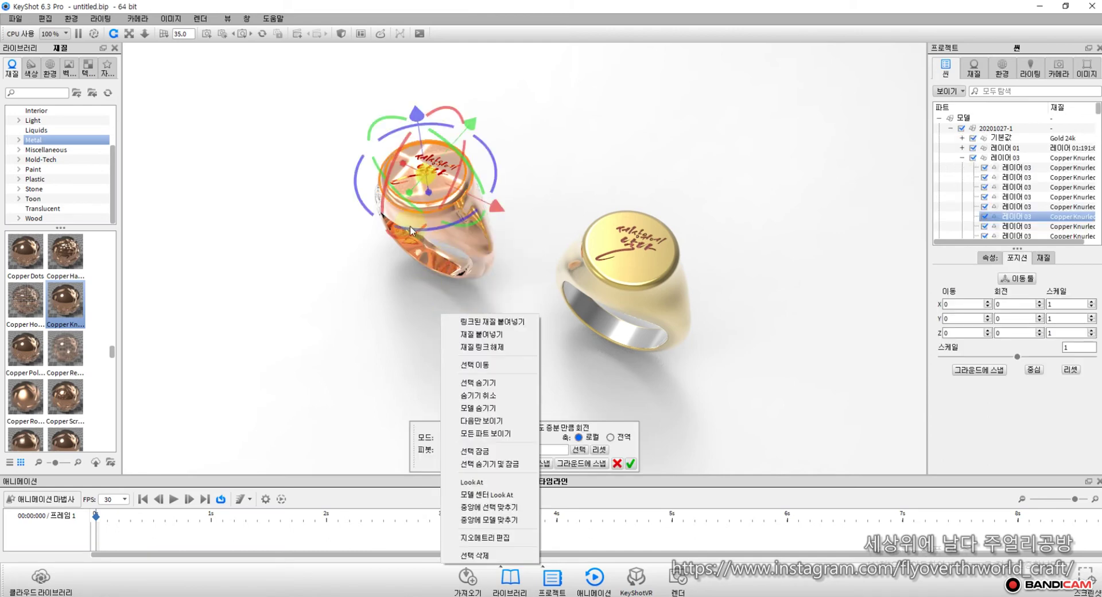
left_click(379, 298)
left_click_drag(379, 298, 386, 235)
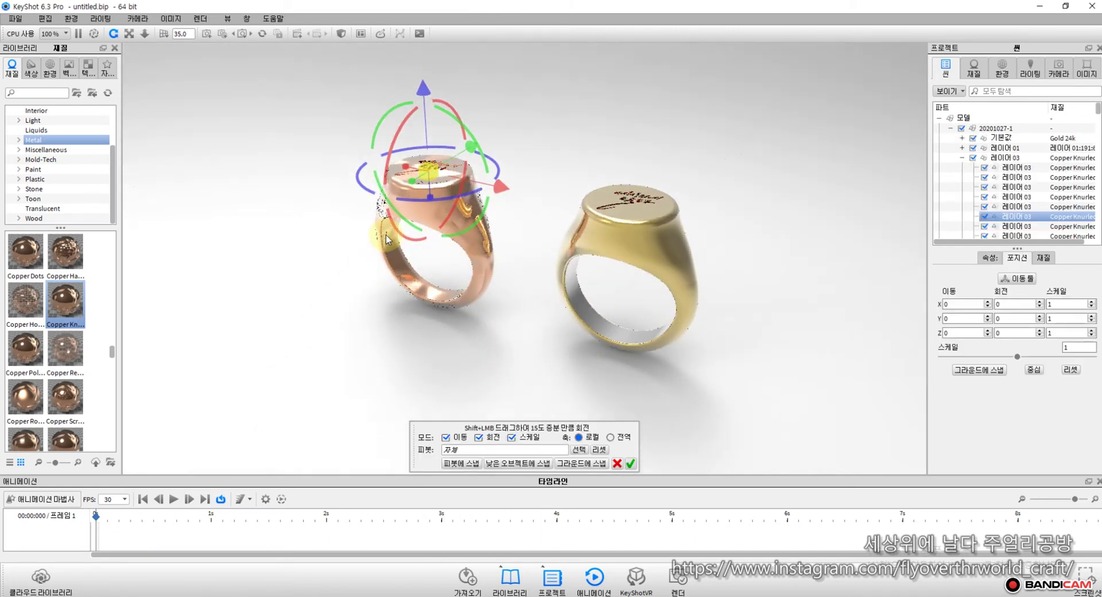
left_click_drag(394, 327, 501, 316)
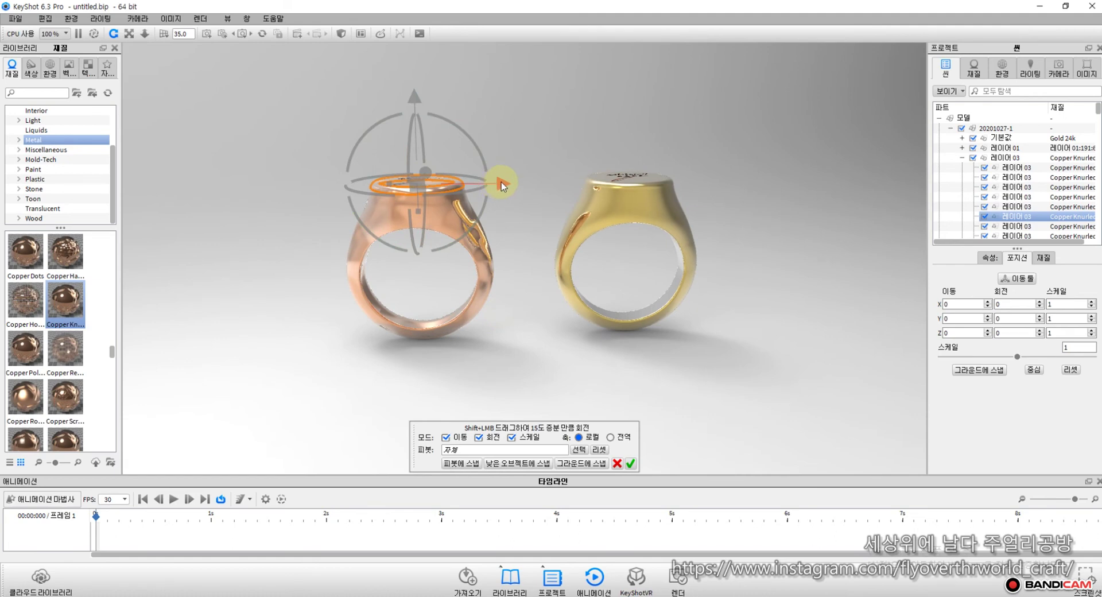
left_click_drag(501, 185, 383, 201)
right_click(381, 275)
left_click_drag(381, 275, 315, 362)
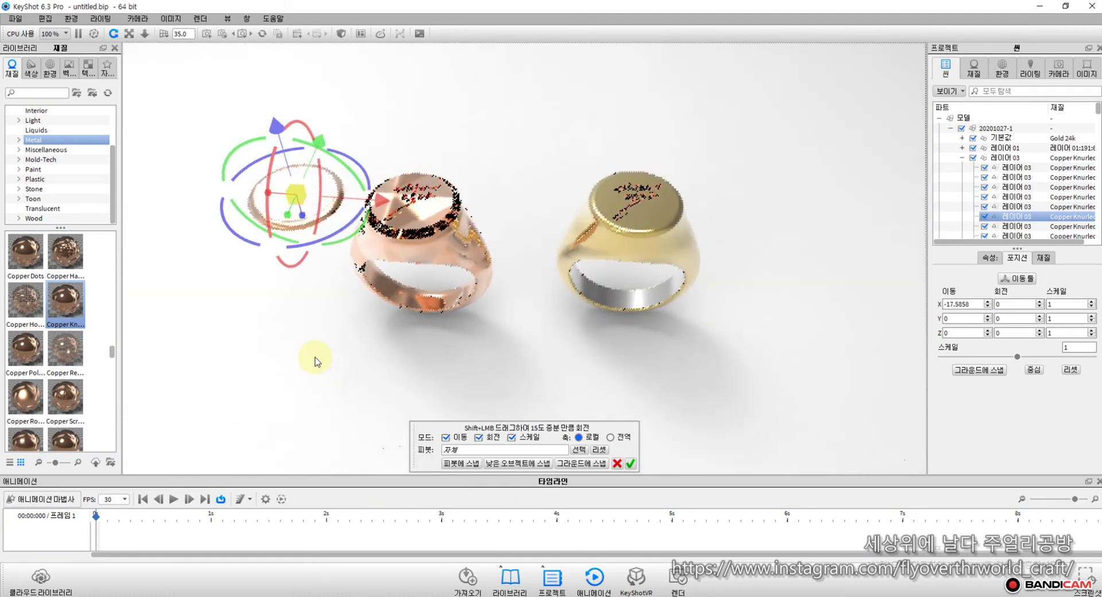
scroll(416, 227, "down", 3)
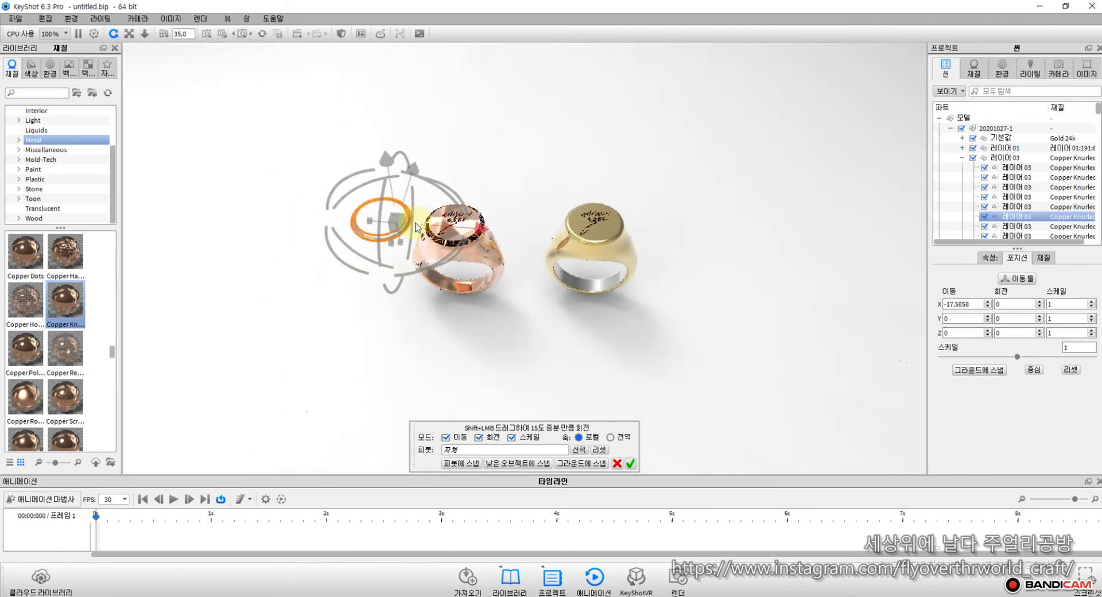
scroll(416, 227, "up", 5)
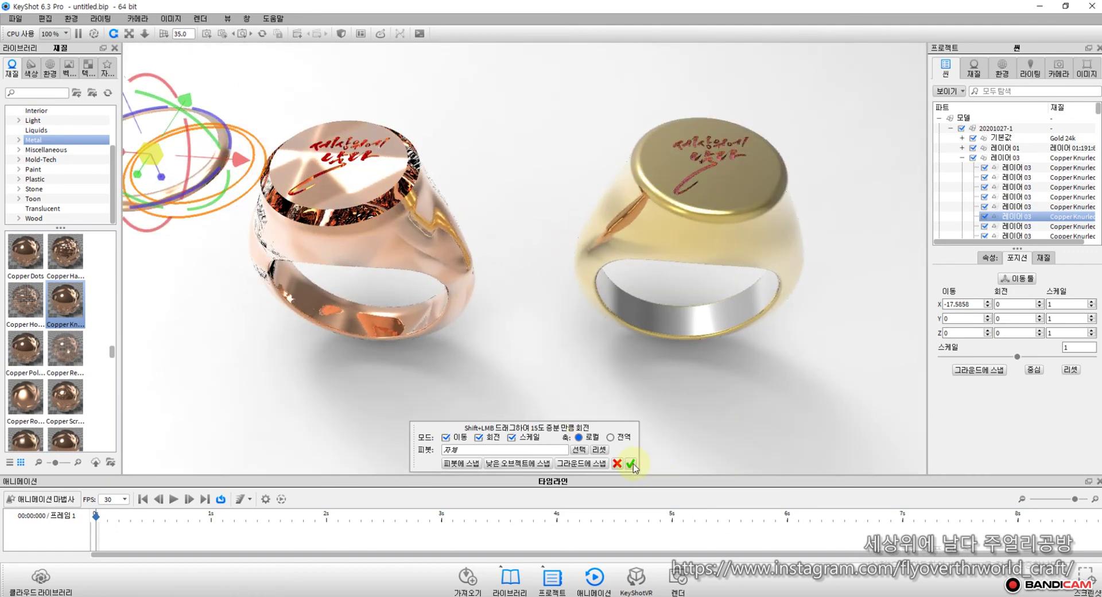
left_click(631, 464)
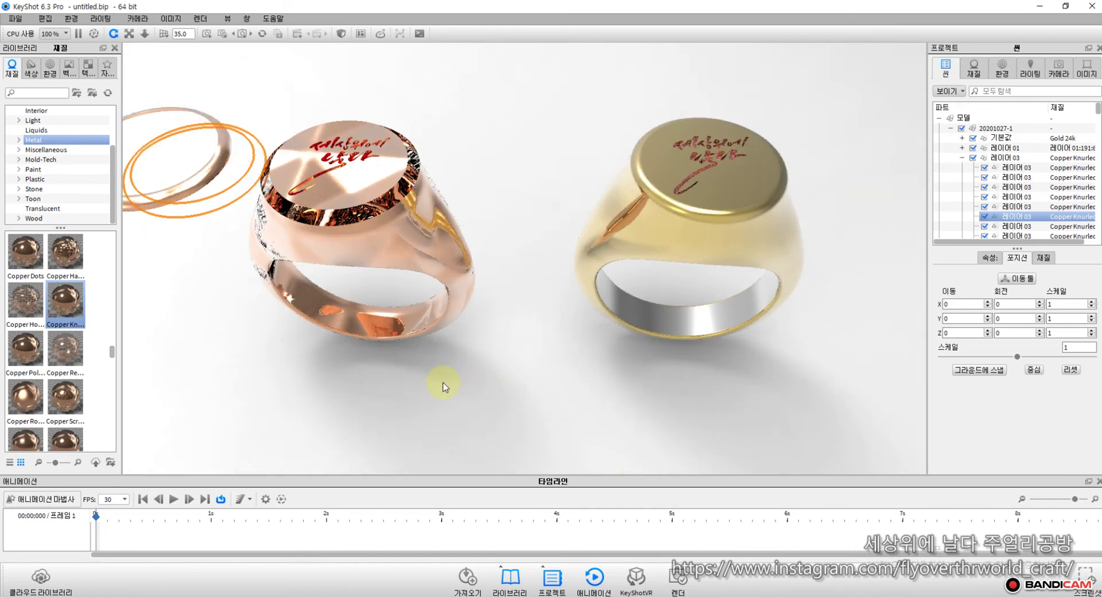
key("ctrl+z")
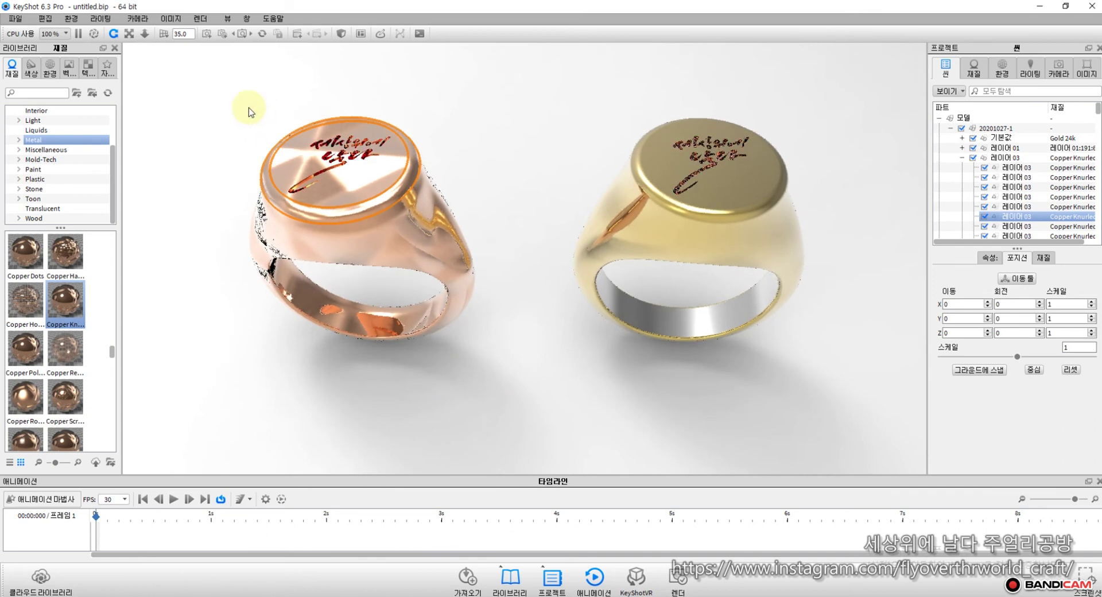
Step: Try to move the copper ring's top rim part about 15 mm along X using the global axes
right_click(370, 214)
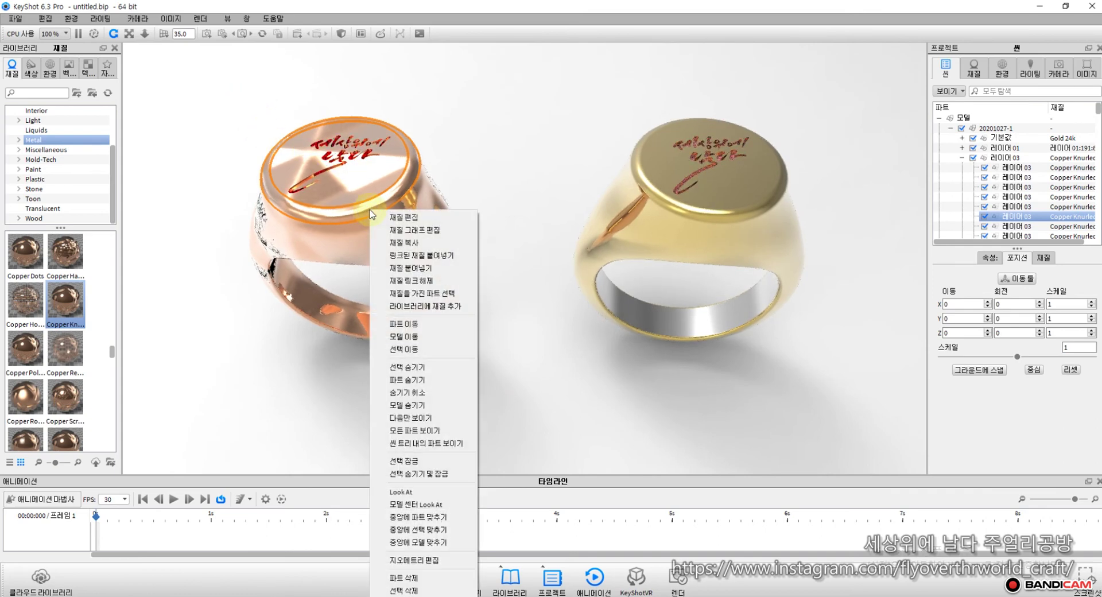
left_click(396, 325)
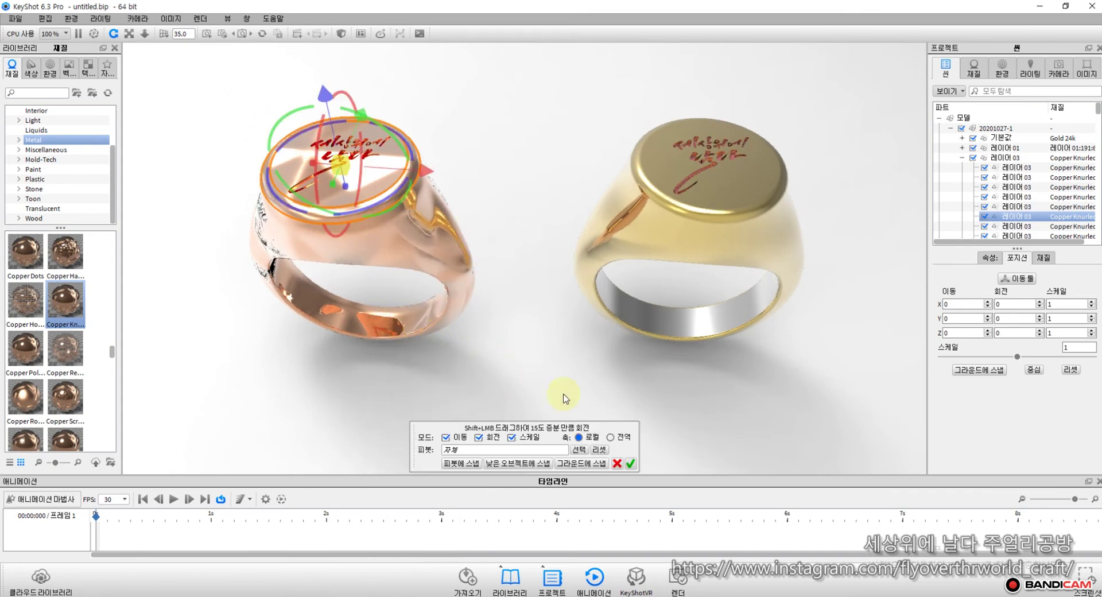
left_click(611, 438)
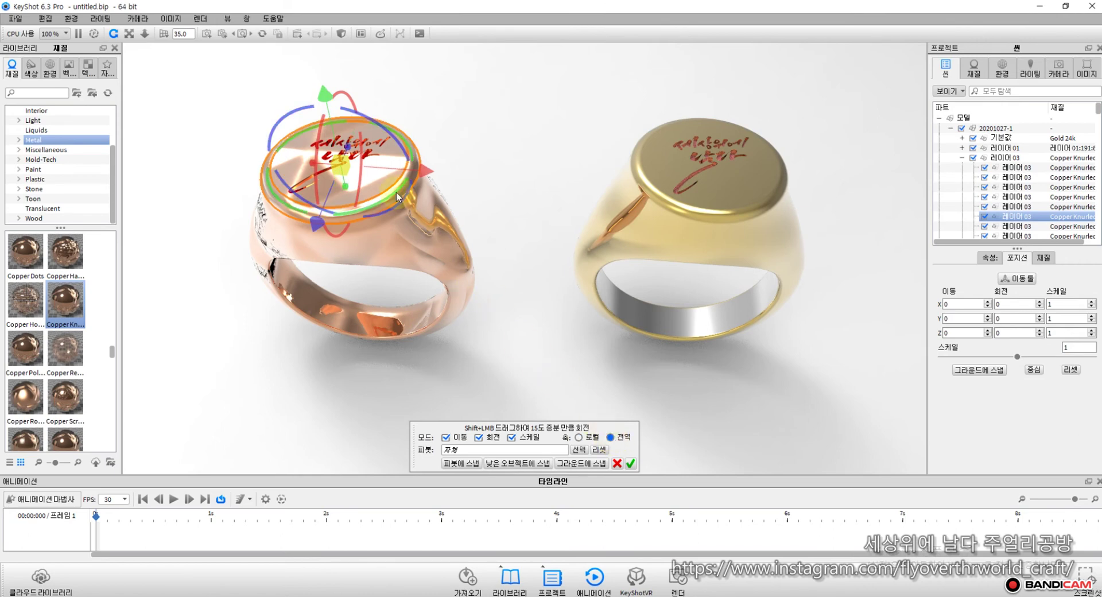
left_click_drag(428, 172, 588, 188)
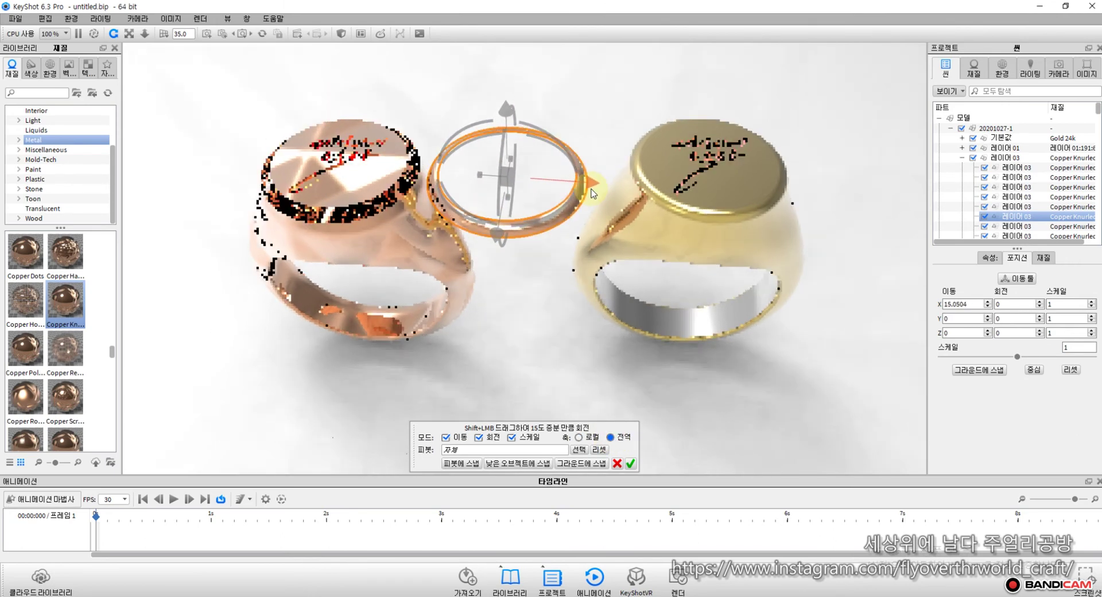
left_click(619, 465)
left_click(495, 362)
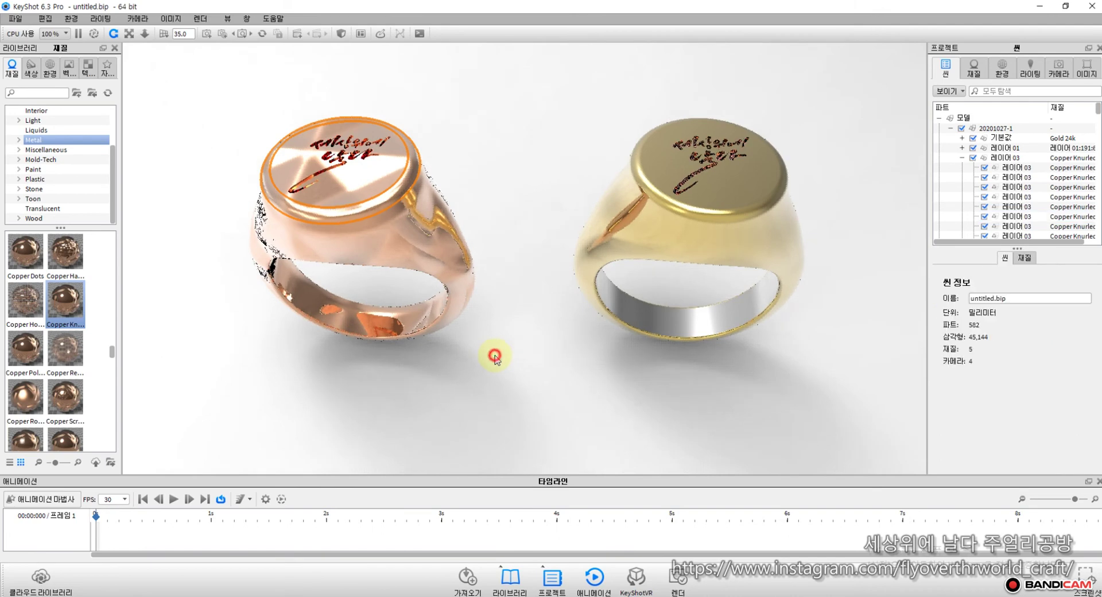
Step: Start the move tool on the whole 20201027-1 model containing both rings
right_click(399, 313)
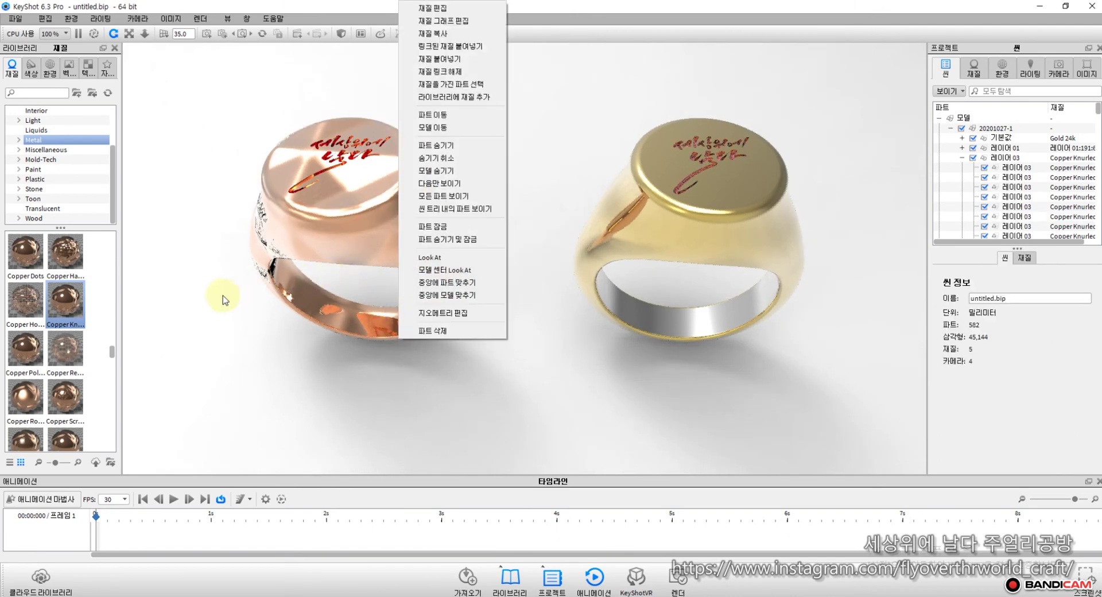
left_click(443, 127)
scroll(565, 356, "up", 5)
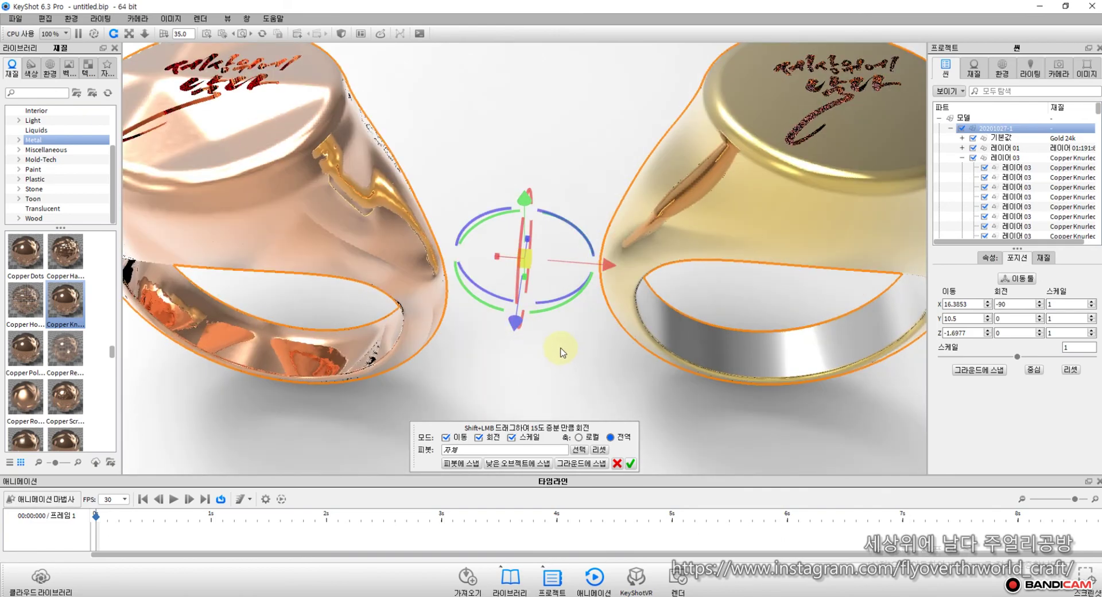
scroll(561, 351, "down", 5)
right_click(561, 343)
left_click(487, 349)
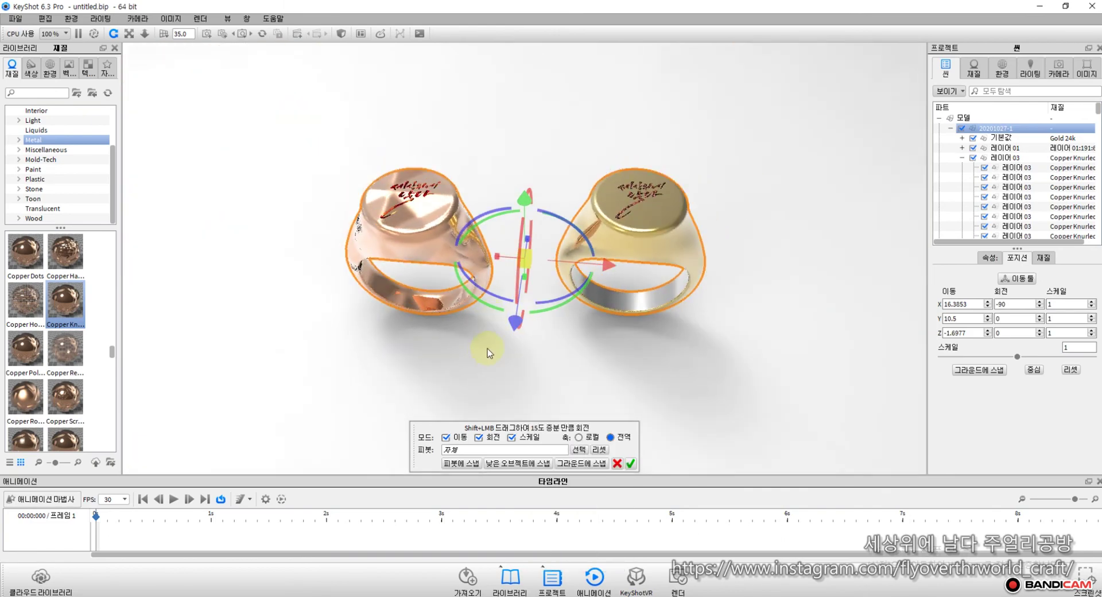